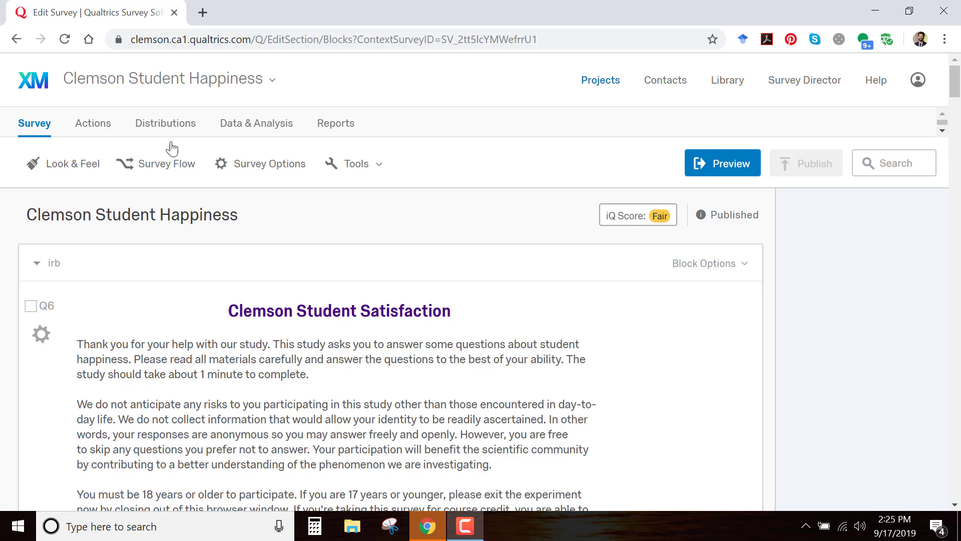
Review the consent text in the irb block and the school satisfaction and Clemson love rating questions in the scales block
{"action": "scroll", "coordinate": [602, 293], "scroll_direction": "down", "scroll_amount": 1}
{"action": "scroll", "coordinate": [601, 293], "scroll_direction": "down", "scroll_amount": 20}
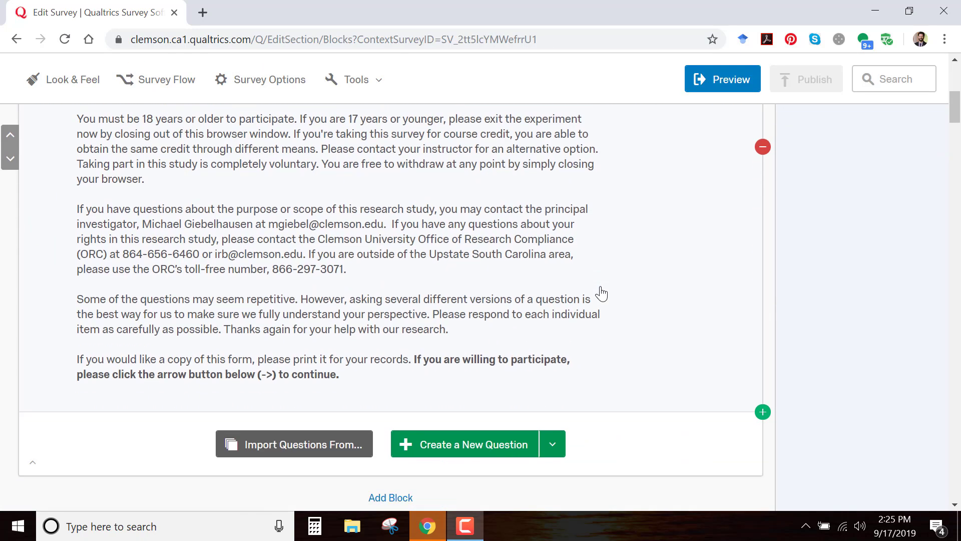
{"action": "scroll", "coordinate": [603, 293], "scroll_direction": "up", "scroll_amount": 20}
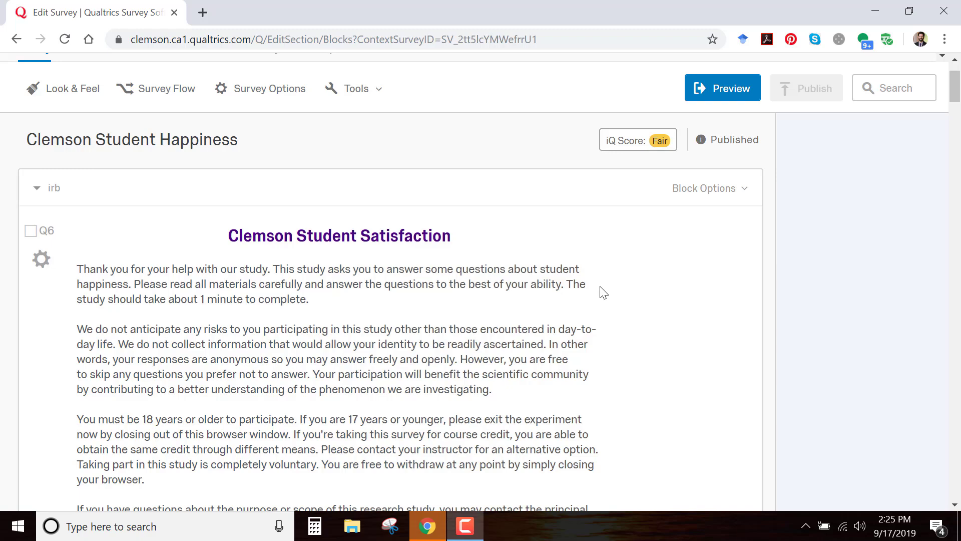
{"action": "scroll", "coordinate": [576, 320], "scroll_direction": "down", "scroll_amount": 10}
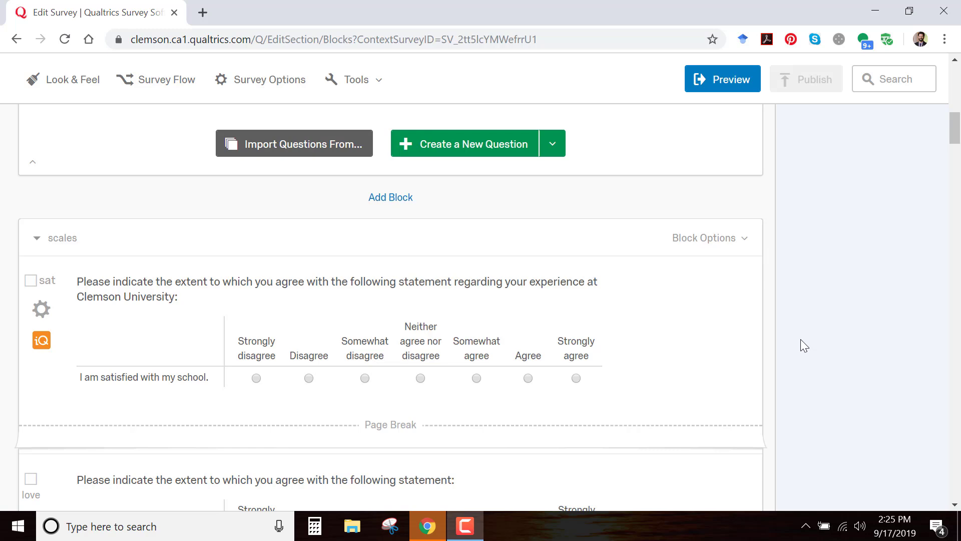
{"action": "scroll", "coordinate": [799, 325], "scroll_direction": "down", "scroll_amount": 3}
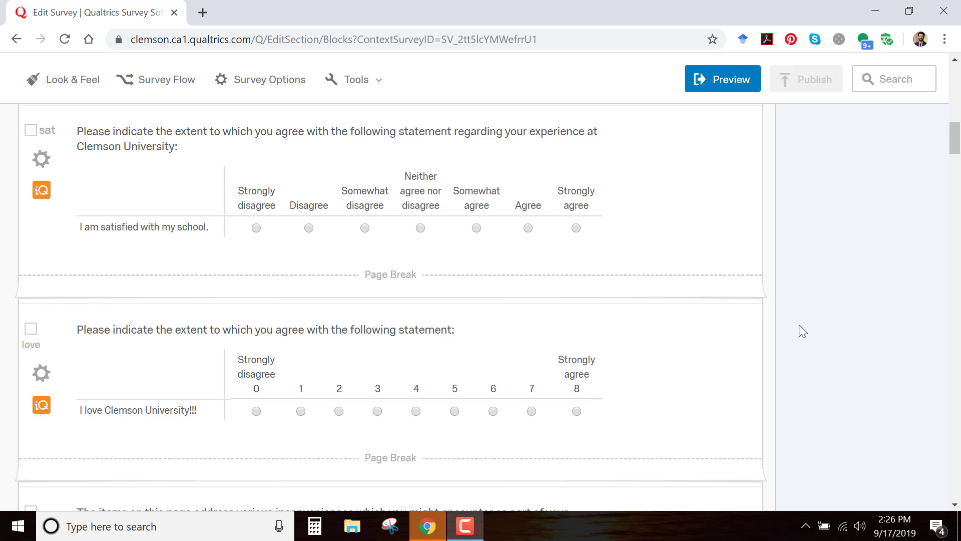
{"action": "scroll", "coordinate": [804, 322], "scroll_direction": "down", "scroll_amount": 3}
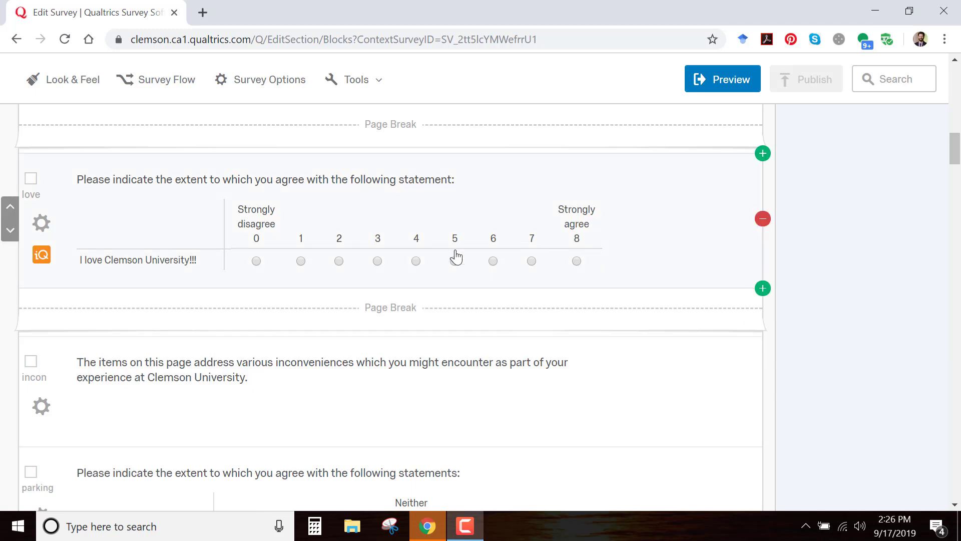
{"action": "scroll", "coordinate": [511, 301], "scroll_direction": "up", "scroll_amount": 5}
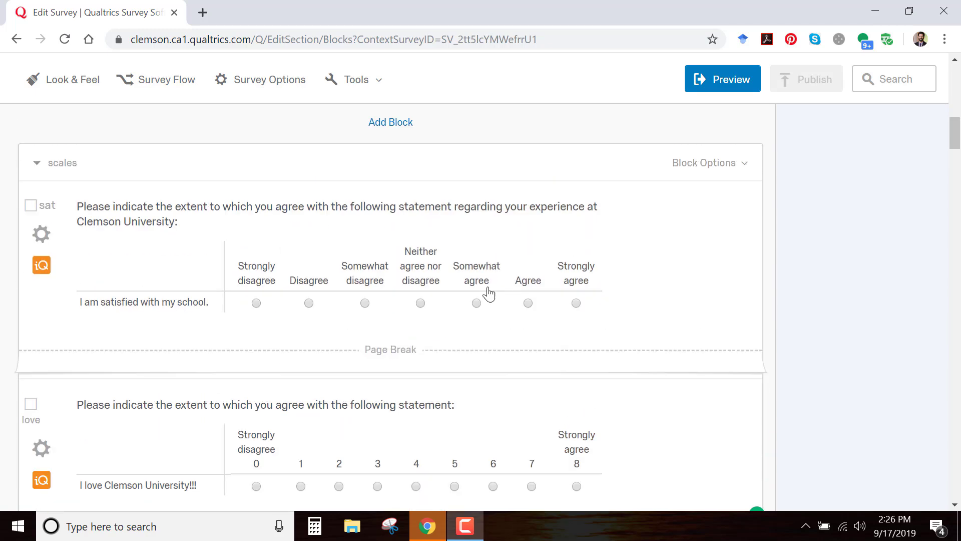
{"action": "scroll", "coordinate": [578, 304], "scroll_direction": "down", "scroll_amount": 3}
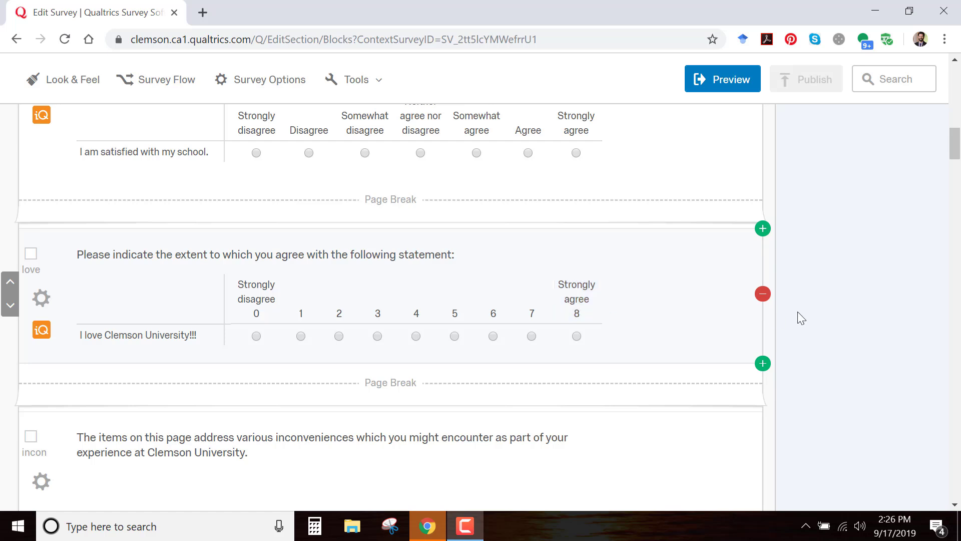
{"action": "left_click", "coordinate": [129, 337]}
{"action": "scroll", "coordinate": [837, 309], "scroll_direction": "up", "scroll_amount": 2}
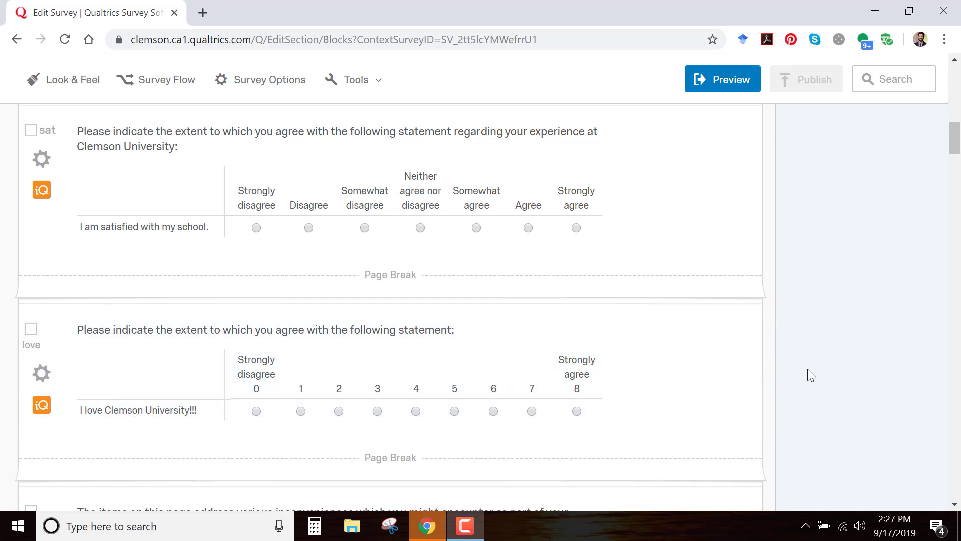
{"action": "scroll", "coordinate": [809, 368], "scroll_direction": "down", "scroll_amount": 3}
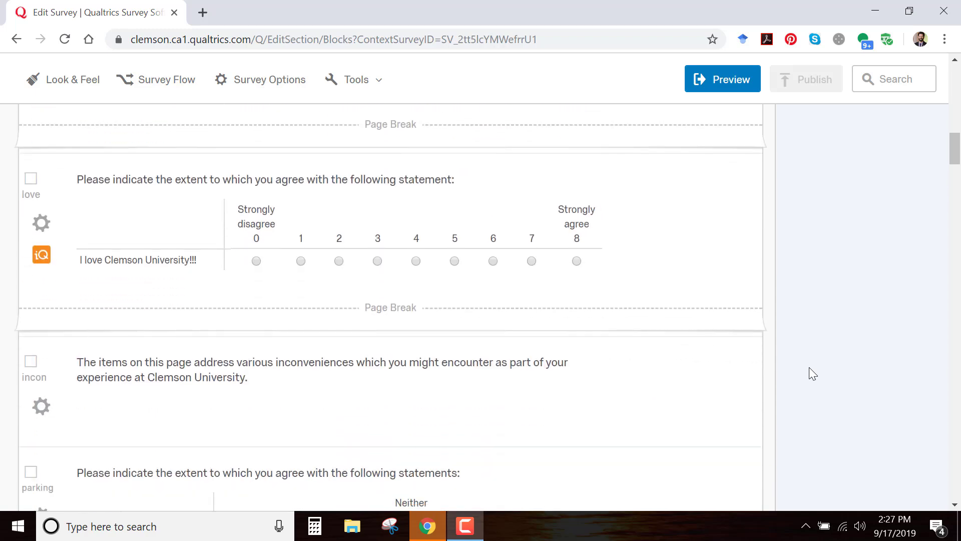
Review the inconvenience questions on parking, class registration, study places and campus crowding
{"action": "scroll", "coordinate": [809, 367], "scroll_direction": "down", "scroll_amount": 4}
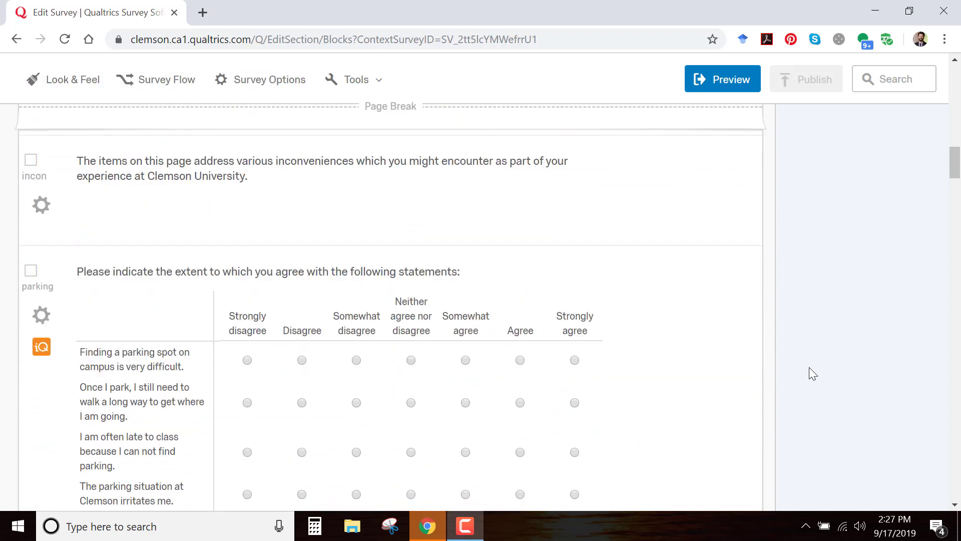
{"action": "scroll", "coordinate": [809, 368], "scroll_direction": "down", "scroll_amount": 2}
{"action": "scroll", "coordinate": [809, 367], "scroll_direction": "up", "scroll_amount": 3}
{"action": "scroll", "coordinate": [809, 368], "scroll_direction": "down", "scroll_amount": 3}
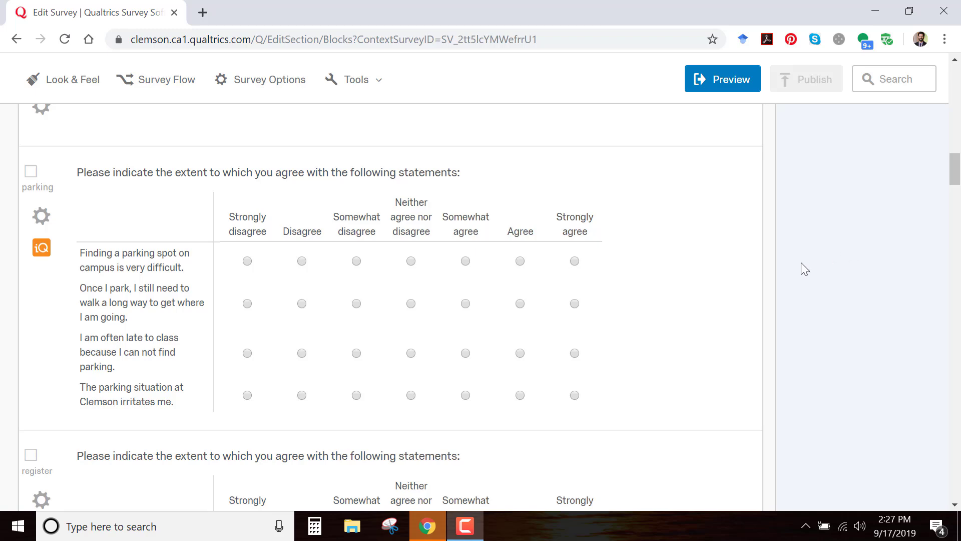
{"action": "scroll", "coordinate": [801, 264], "scroll_direction": "down", "scroll_amount": 5}
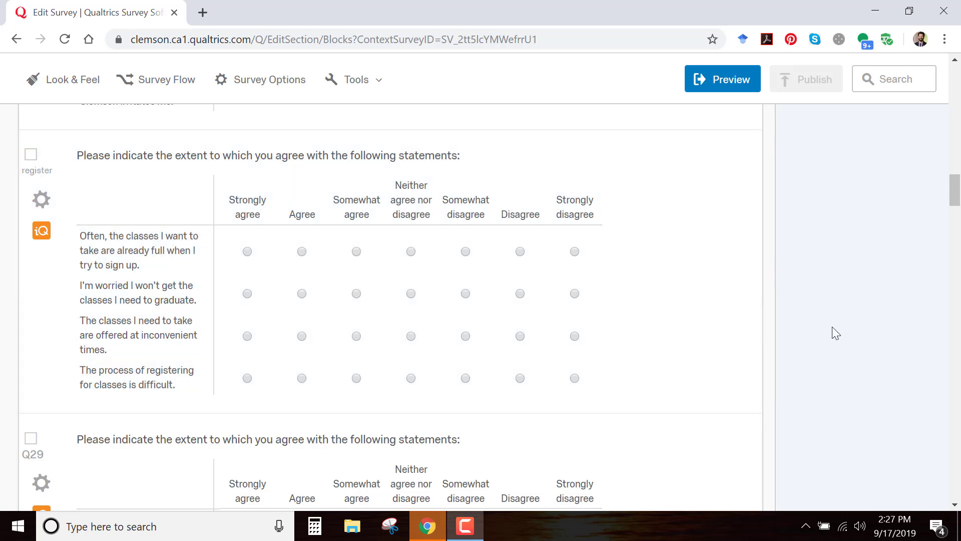
{"action": "scroll", "coordinate": [833, 326], "scroll_direction": "down", "scroll_amount": 5}
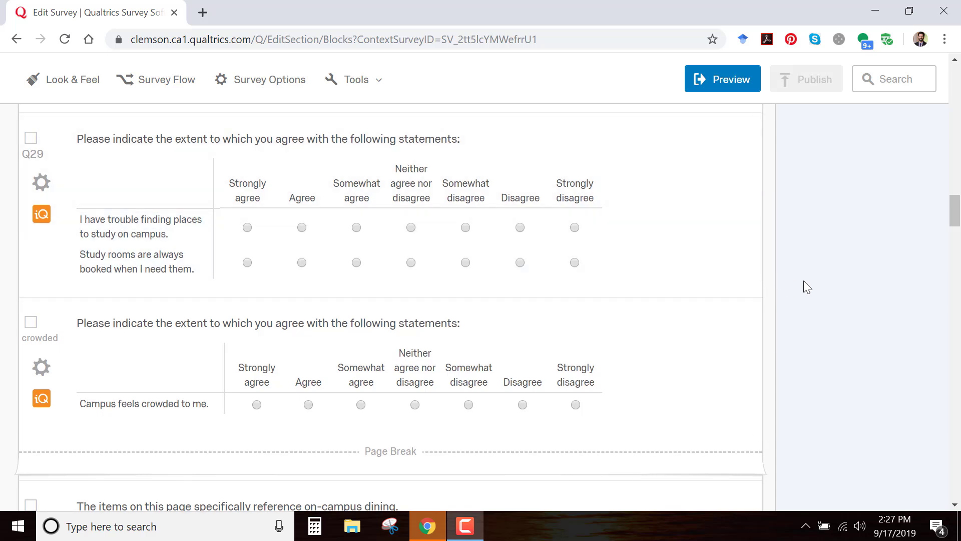
{"action": "scroll", "coordinate": [803, 280], "scroll_direction": "down", "scroll_amount": 2}
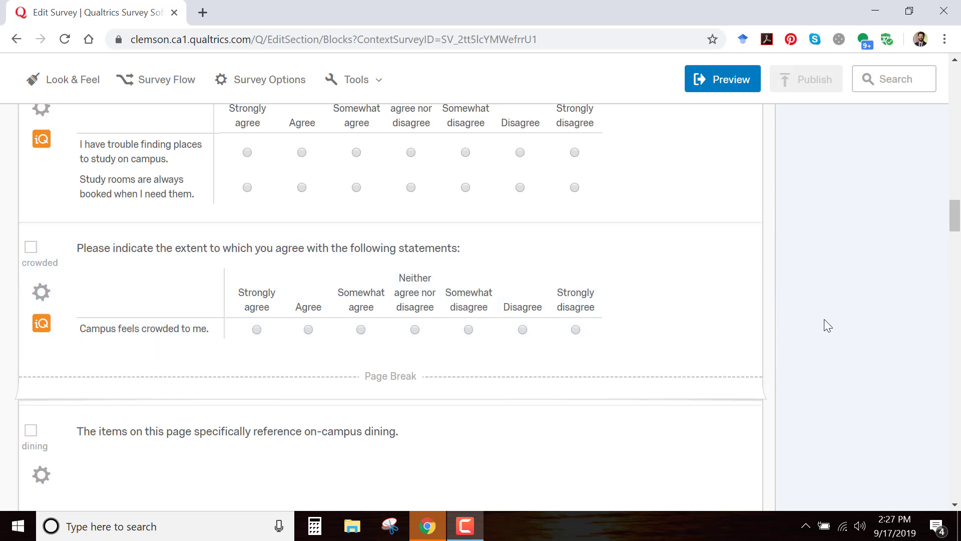
{"action": "scroll", "coordinate": [816, 352], "scroll_direction": "up", "scroll_amount": 3}
{"action": "scroll", "coordinate": [816, 353], "scroll_direction": "down", "scroll_amount": 5}
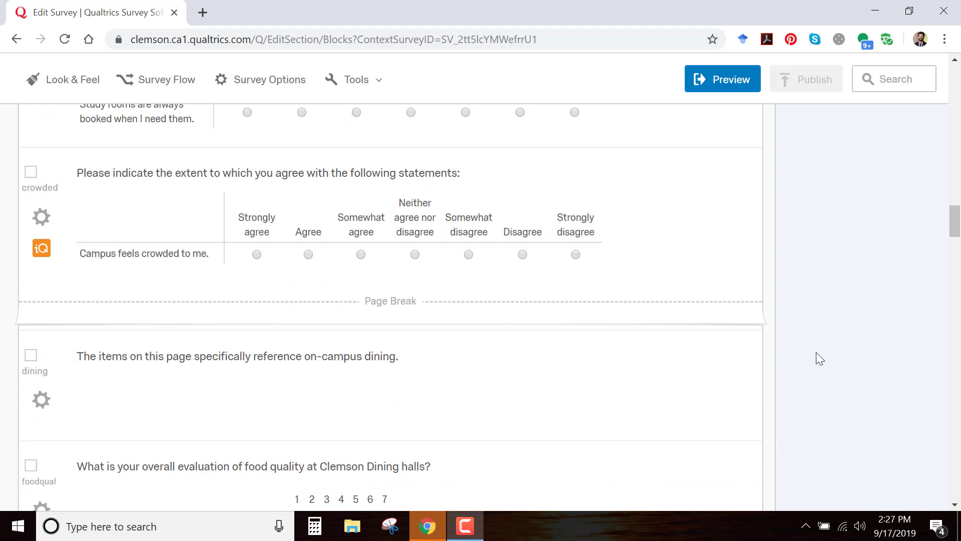
{"action": "scroll", "coordinate": [817, 353], "scroll_direction": "up", "scroll_amount": 3}
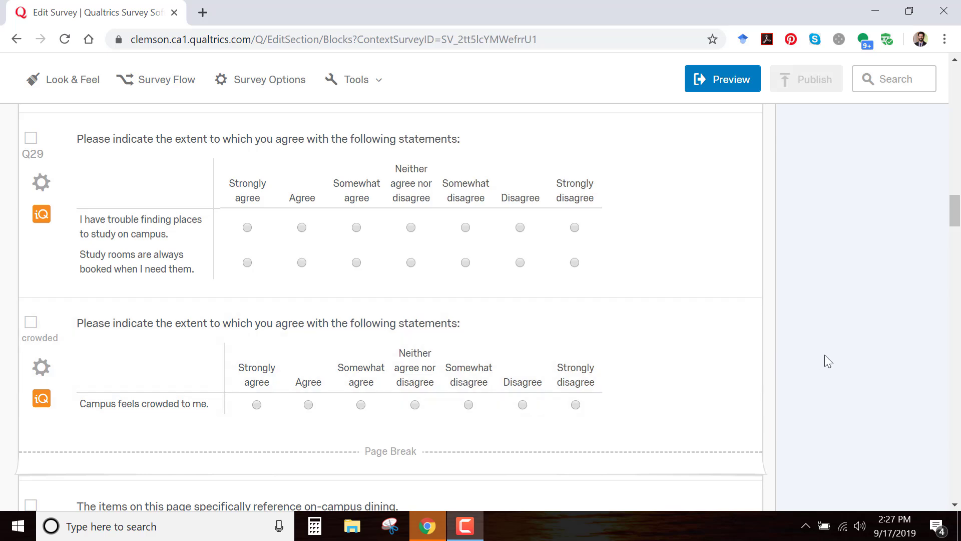
{"action": "scroll", "coordinate": [825, 355], "scroll_direction": "down", "scroll_amount": 1}
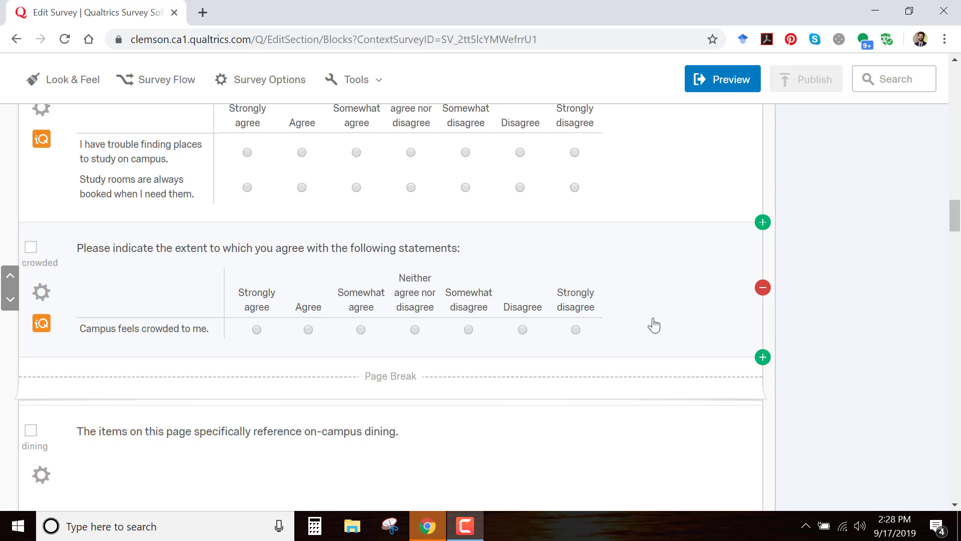
{"action": "scroll", "coordinate": [653, 325], "scroll_direction": "down", "scroll_amount": 2}
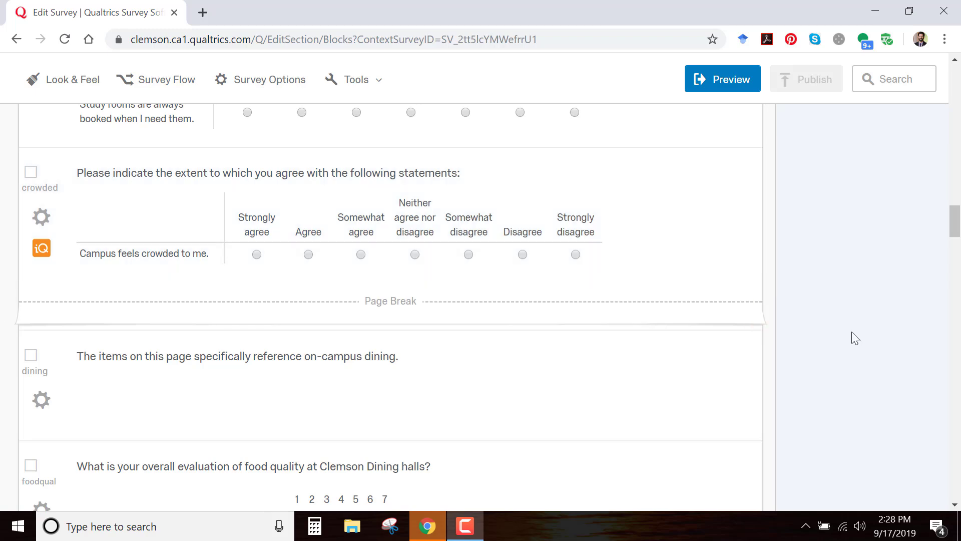
Review the remaining survey questions on dining, football, jobs, campus life and emotions, and return to the survey's beginning
{"action": "scroll", "coordinate": [779, 301], "scroll_direction": "down", "scroll_amount": 5}
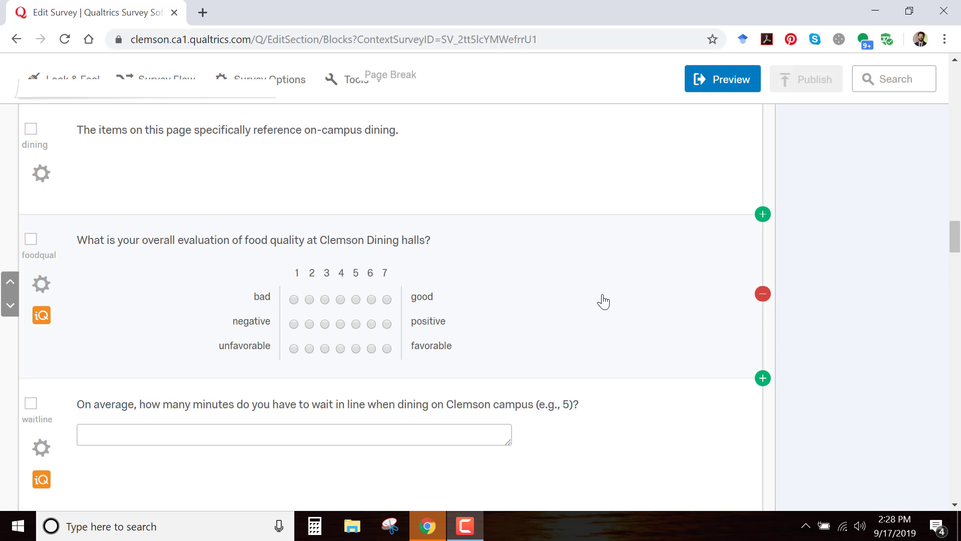
{"action": "scroll", "coordinate": [634, 294], "scroll_direction": "down", "scroll_amount": 3}
{"action": "scroll", "coordinate": [634, 293], "scroll_direction": "down", "scroll_amount": 8}
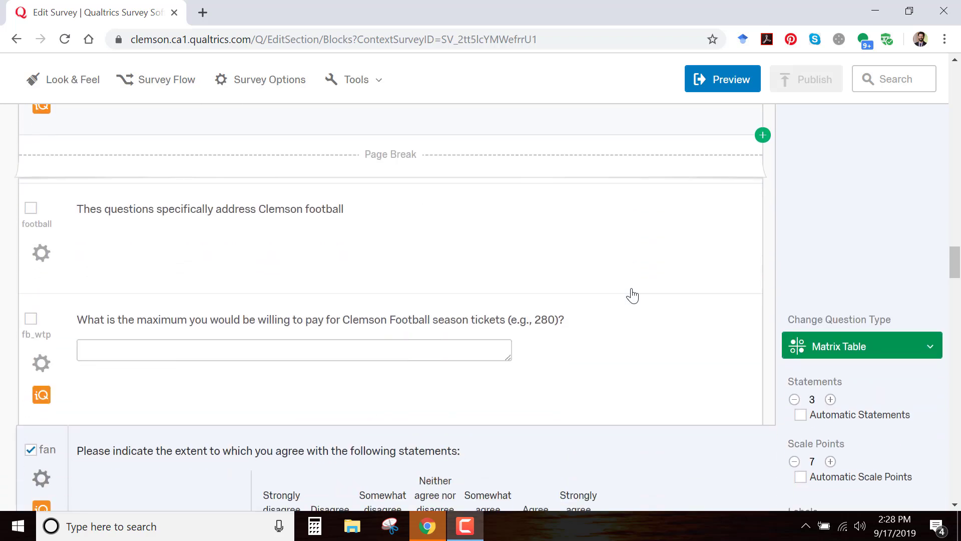
{"action": "scroll", "coordinate": [633, 296], "scroll_direction": "down", "scroll_amount": 8}
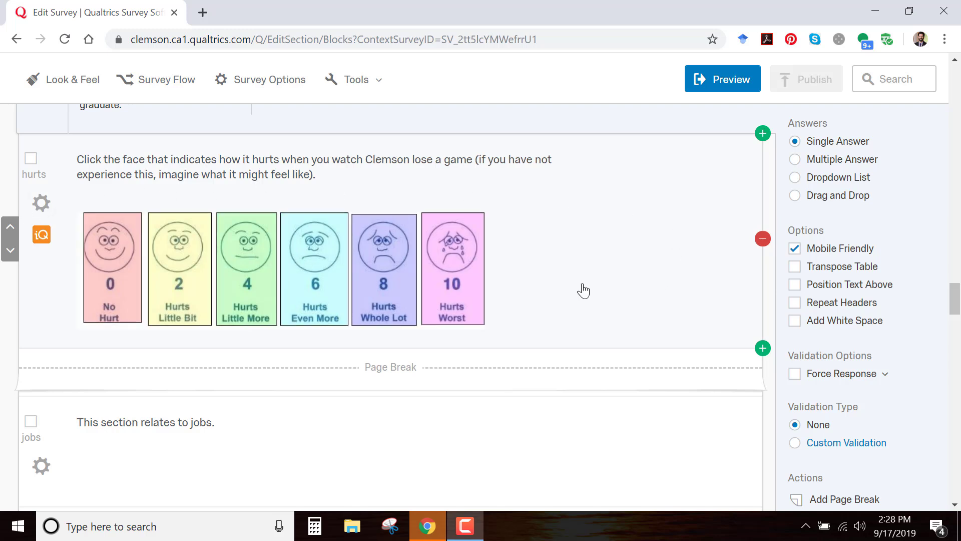
{"action": "scroll", "coordinate": [594, 301], "scroll_direction": "down", "scroll_amount": 4}
{"action": "scroll", "coordinate": [595, 300], "scroll_direction": "down", "scroll_amount": 2}
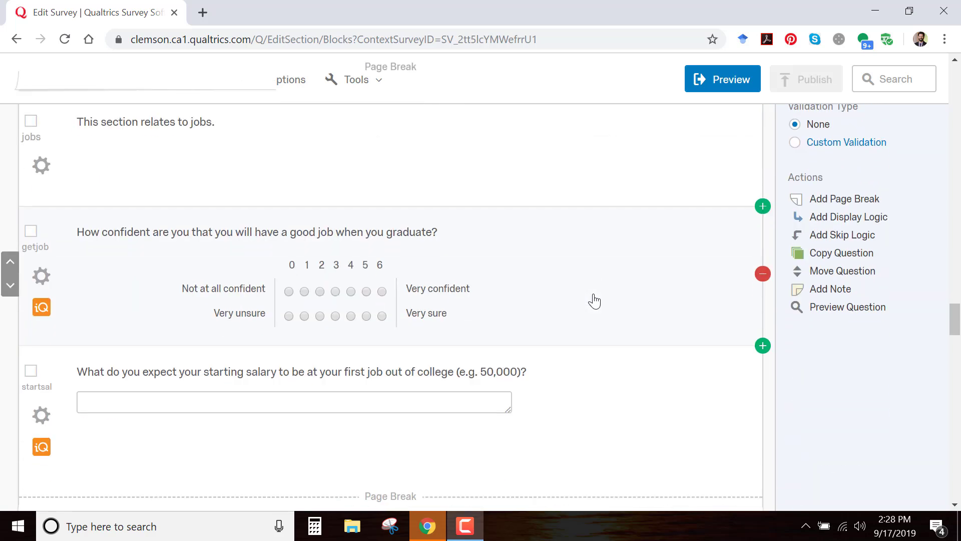
{"action": "scroll", "coordinate": [595, 301], "scroll_direction": "down", "scroll_amount": 8}
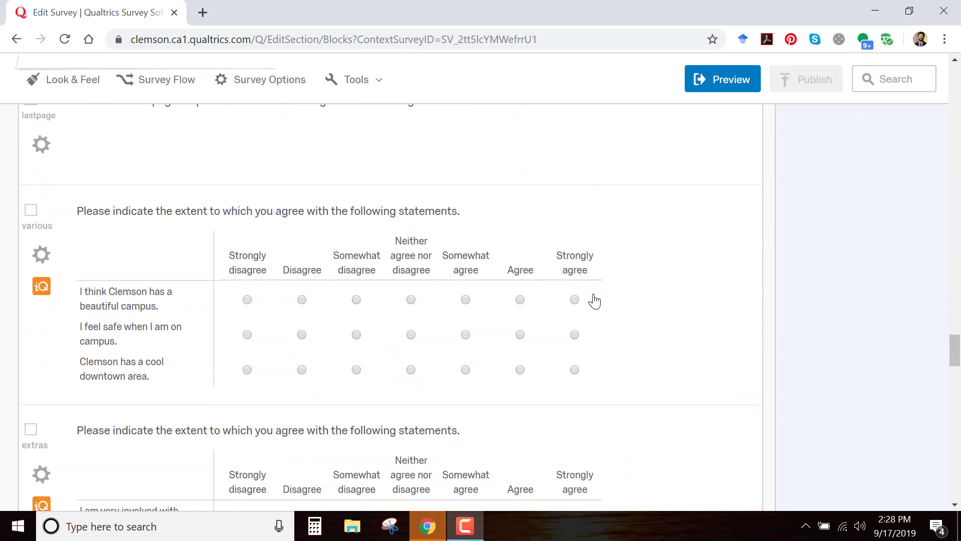
{"action": "scroll", "coordinate": [594, 300], "scroll_direction": "down", "scroll_amount": 9}
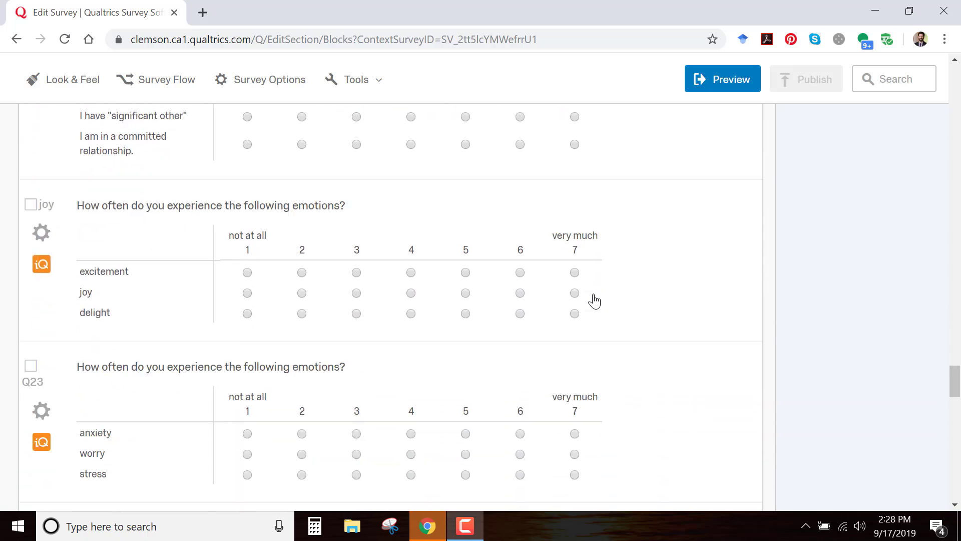
{"action": "scroll", "coordinate": [595, 300], "scroll_direction": "down", "scroll_amount": 6}
{"action": "scroll", "coordinate": [595, 300], "scroll_direction": "up", "scroll_amount": 14}
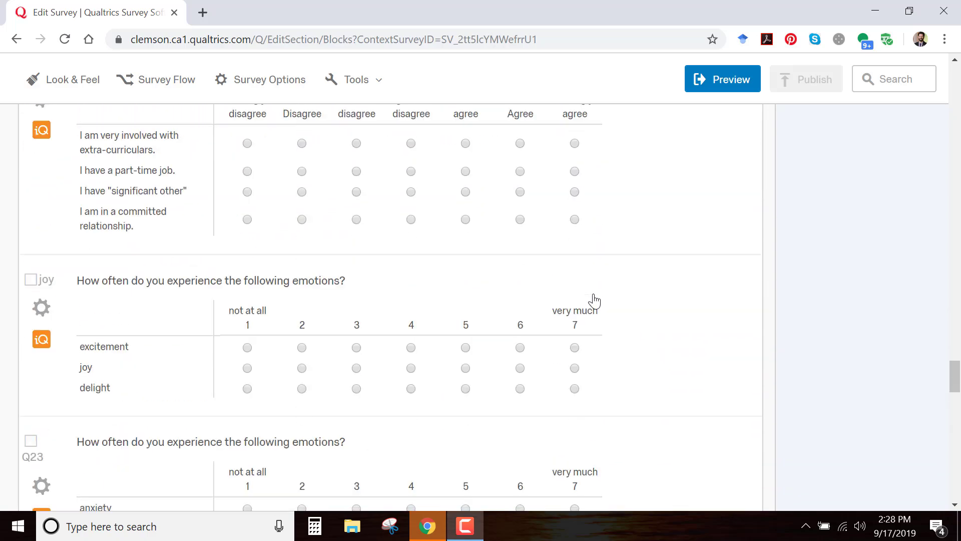
{"action": "scroll", "coordinate": [595, 301], "scroll_direction": "up", "scroll_amount": 20}
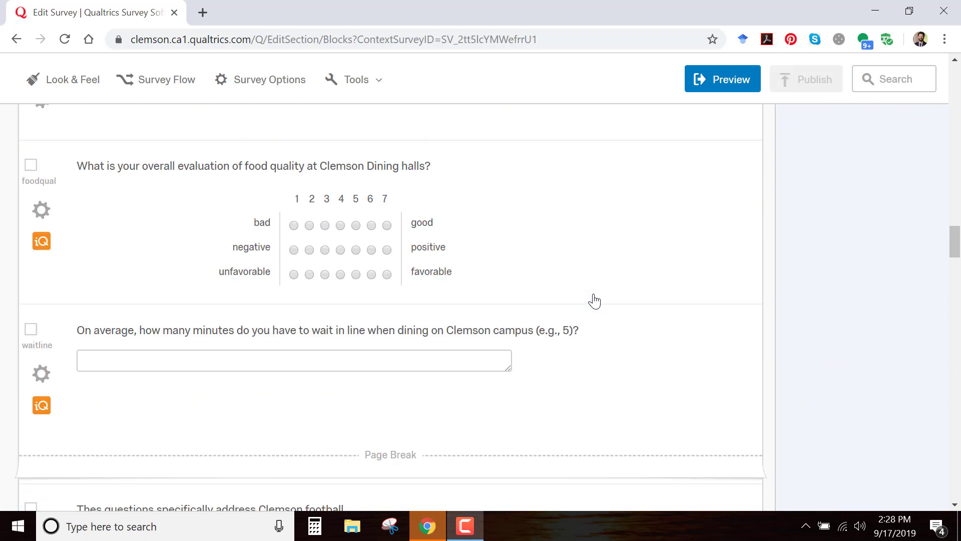
{"action": "scroll", "coordinate": [595, 300], "scroll_direction": "up", "scroll_amount": 20}
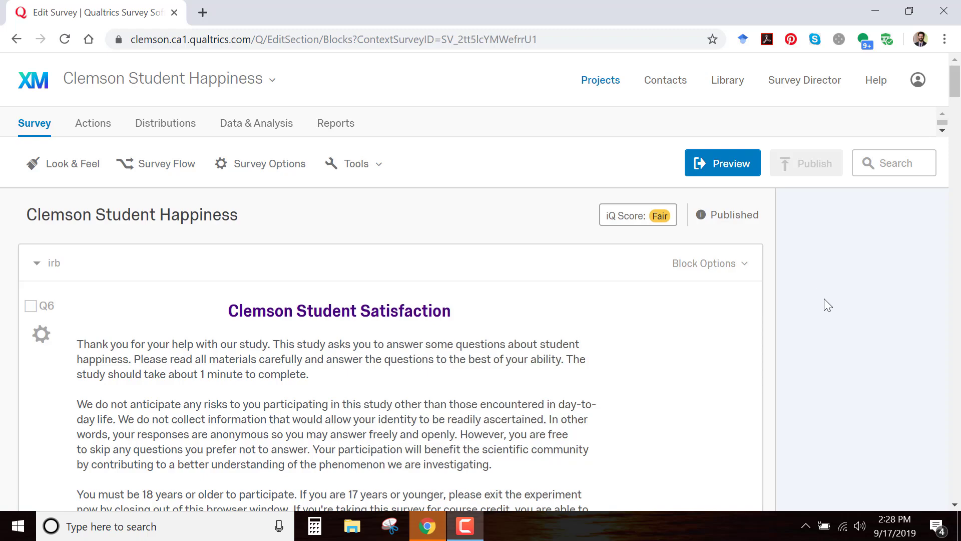
Inspect the question labels of the school satisfaction and Clemson love questions by opening them for editing
{"action": "scroll", "coordinate": [825, 300], "scroll_direction": "down", "scroll_amount": 12}
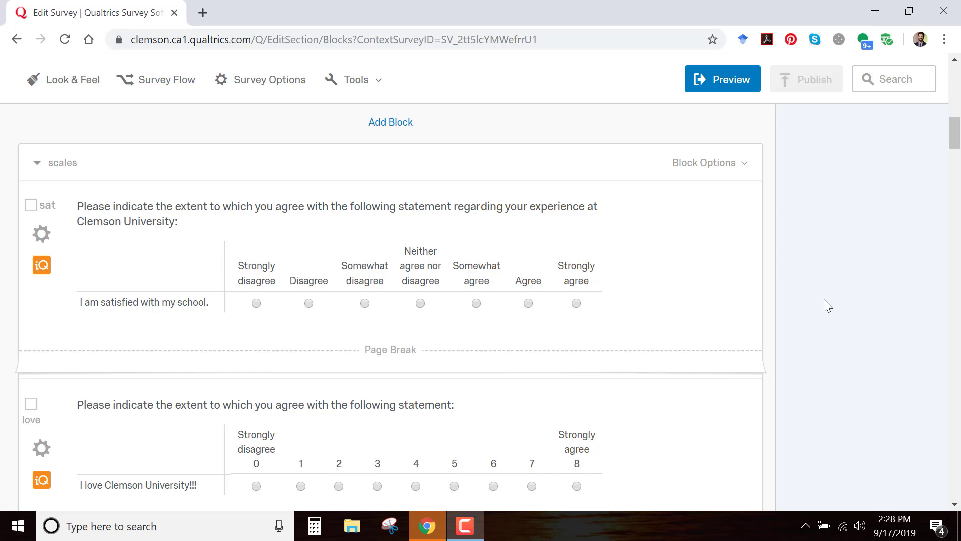
{"action": "left_click", "coordinate": [50, 208]}
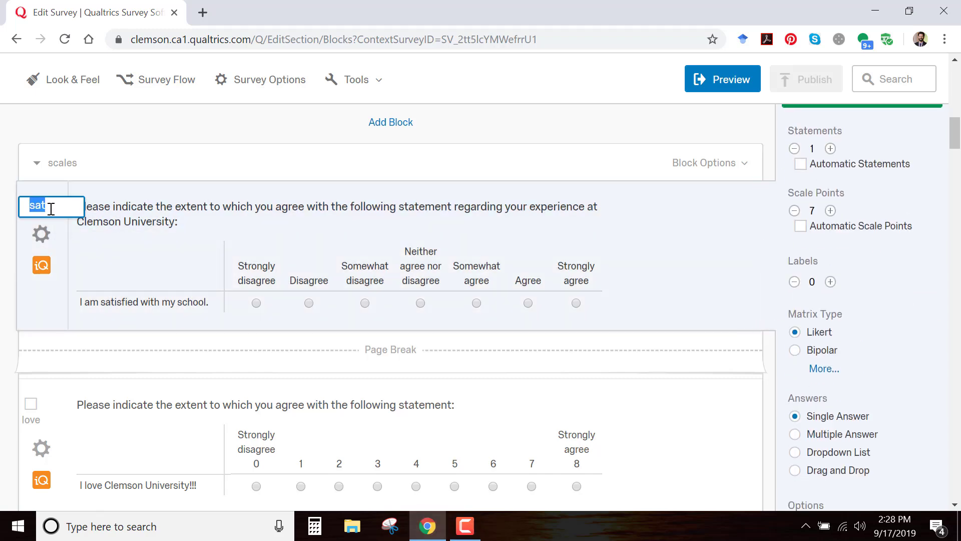
{"action": "scroll", "coordinate": [60, 225], "scroll_direction": "down", "scroll_amount": 3}
{"action": "left_click", "coordinate": [31, 270]}
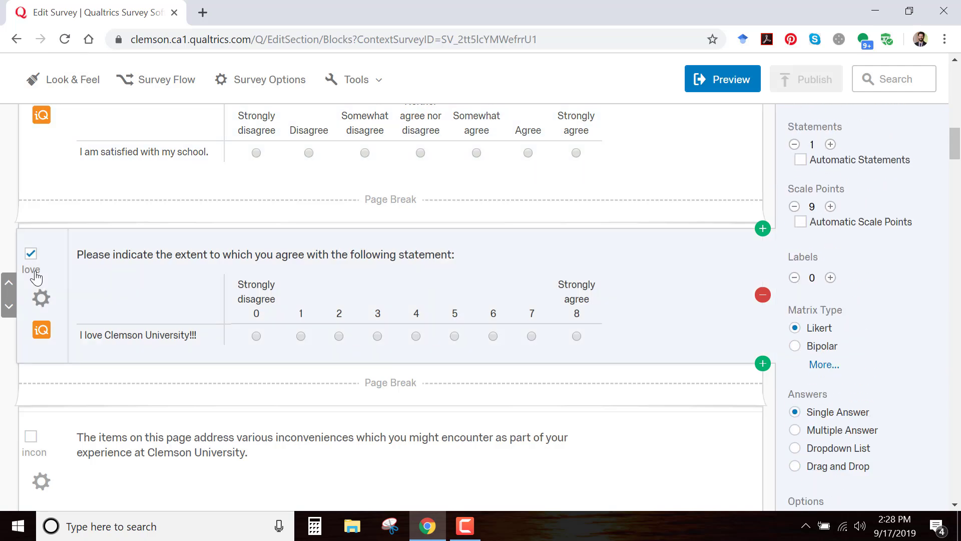
{"action": "double_click", "coordinate": [31, 271]}
{"action": "scroll", "coordinate": [118, 292], "scroll_direction": "down", "scroll_amount": 20}
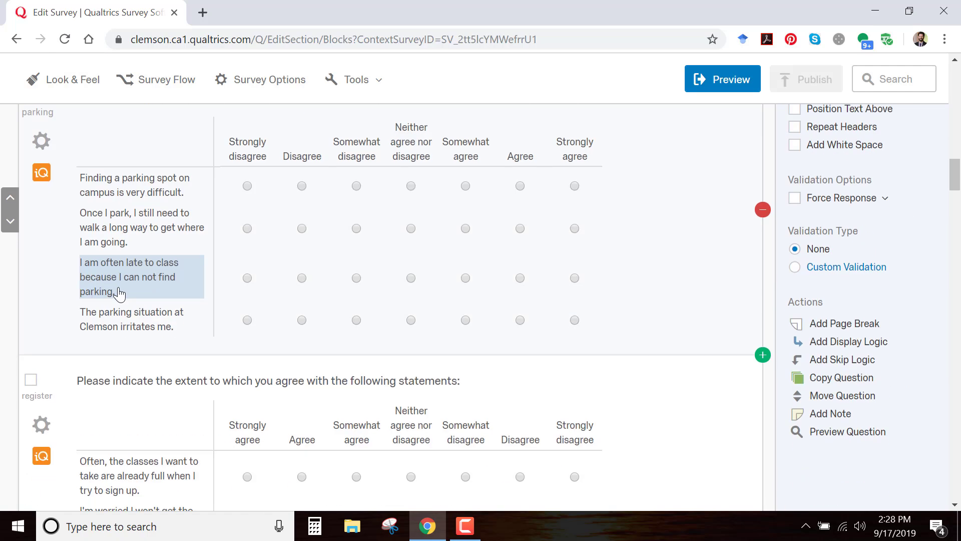
Rename the label of question Q29, about finding places to study on campus, as studyspc
{"action": "scroll", "coordinate": [119, 293], "scroll_direction": "down", "scroll_amount": 6}
{"action": "scroll", "coordinate": [43, 305], "scroll_direction": "up", "scroll_amount": 6}
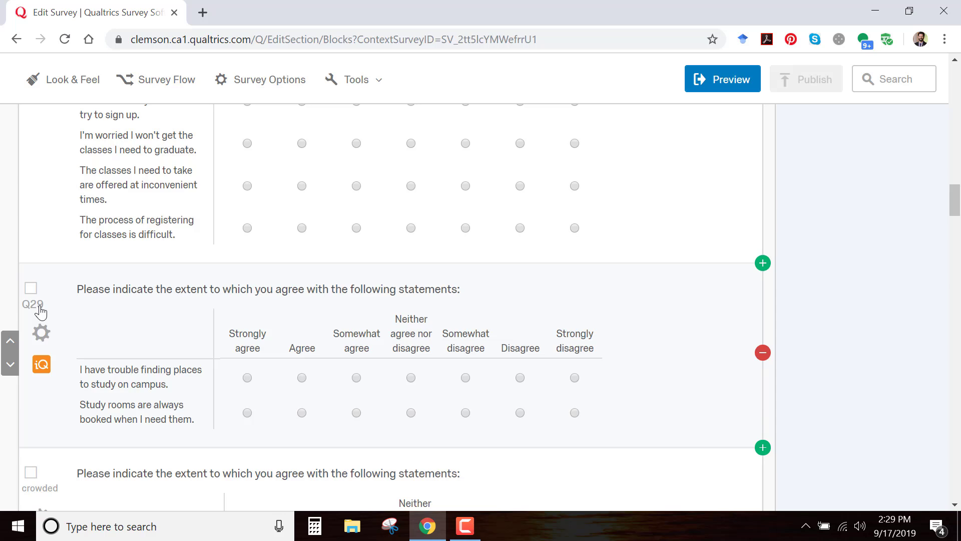
{"action": "left_click", "coordinate": [40, 311]}
{"action": "left_click", "coordinate": [40, 308]}
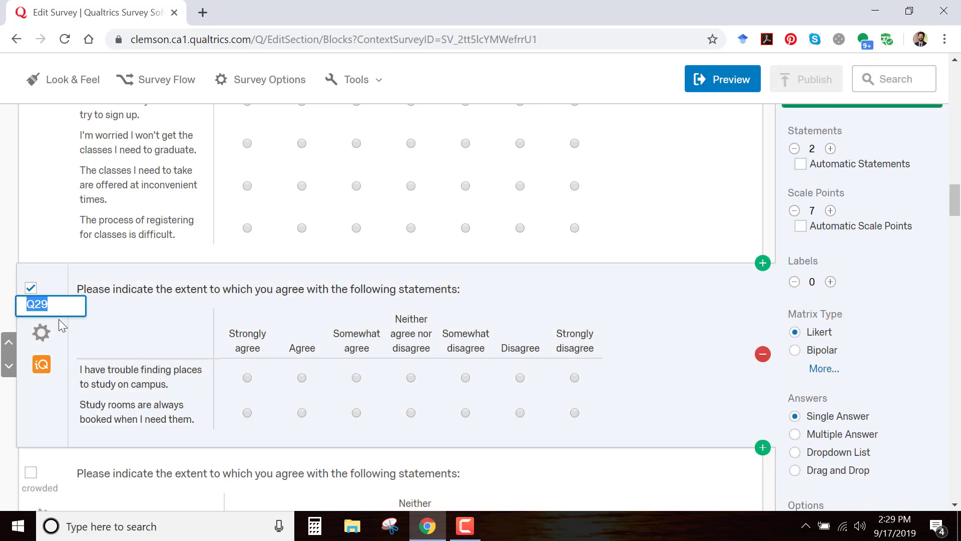
{"action": "type", "text": "studyspc"}
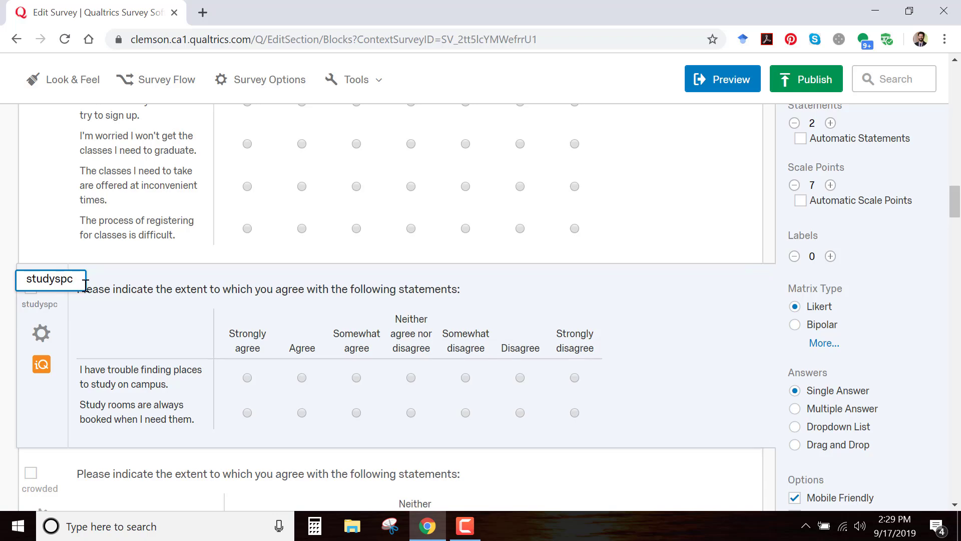
{"action": "left_click", "coordinate": [92, 311]}
{"action": "scroll", "coordinate": [92, 311], "scroll_direction": "down", "scroll_amount": 12}
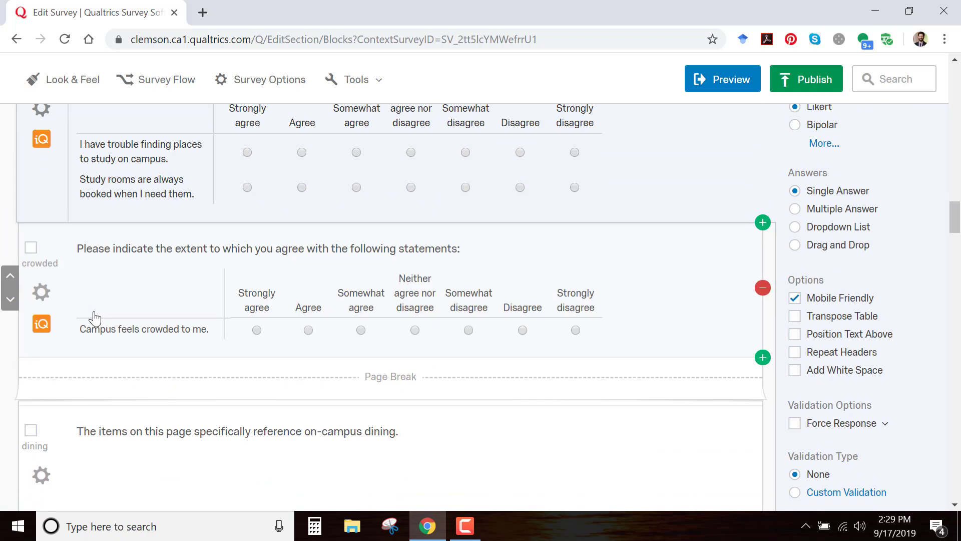
Rename the label of question Q23, about how often anxiety, worry and stress are experienced, as stress
{"action": "scroll", "coordinate": [95, 319], "scroll_direction": "down", "scroll_amount": 15}
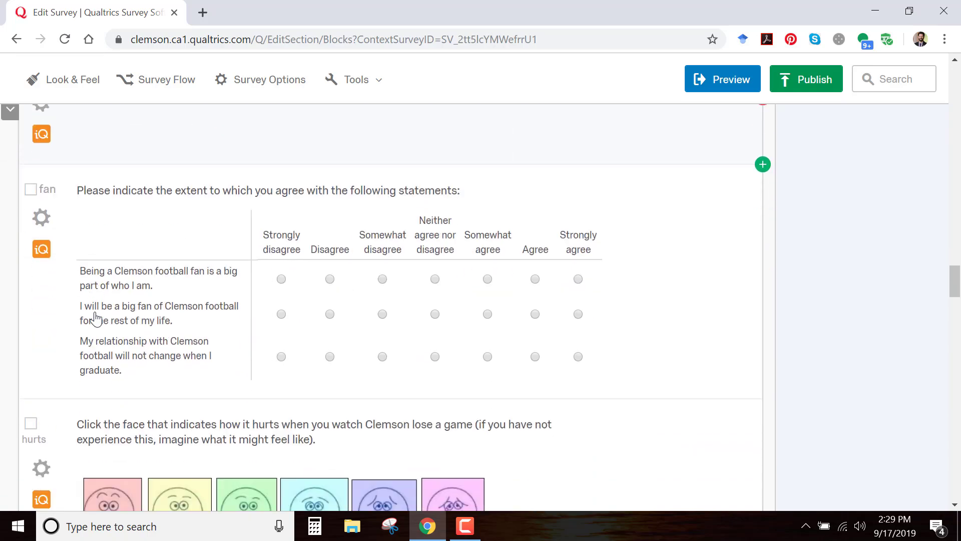
{"action": "scroll", "coordinate": [96, 318], "scroll_direction": "down", "scroll_amount": 15}
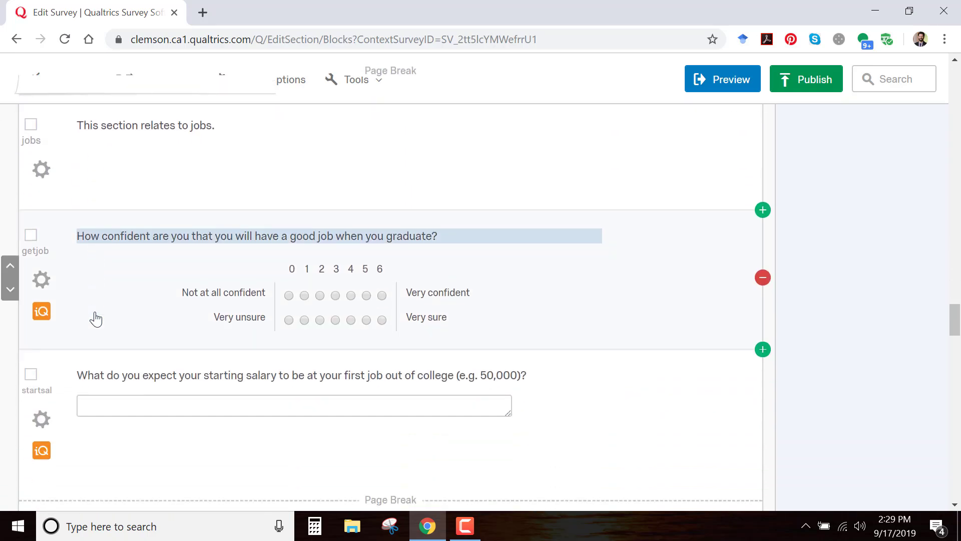
{"action": "scroll", "coordinate": [95, 318], "scroll_direction": "down", "scroll_amount": 15}
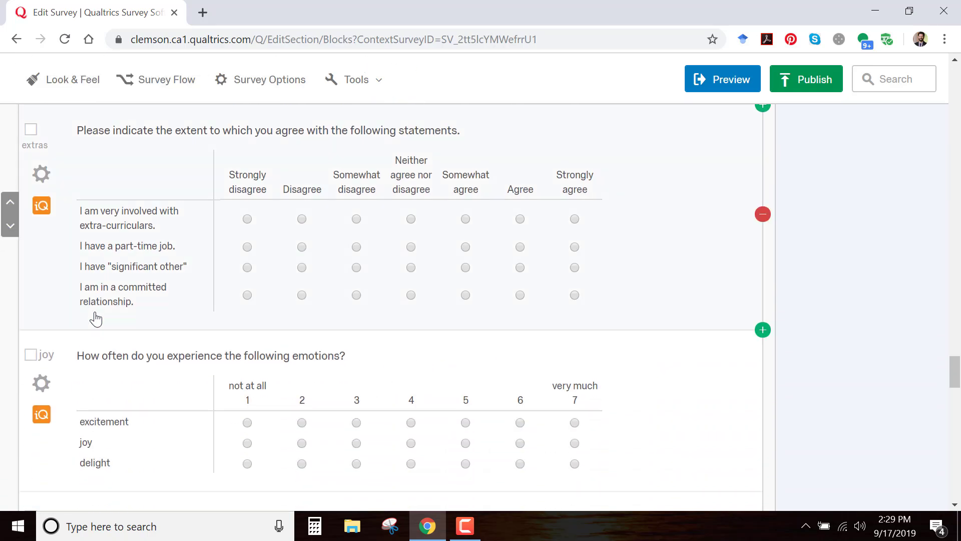
{"action": "scroll", "coordinate": [95, 318], "scroll_direction": "down", "scroll_amount": 1}
{"action": "scroll", "coordinate": [95, 319], "scroll_direction": "up", "scroll_amount": 3}
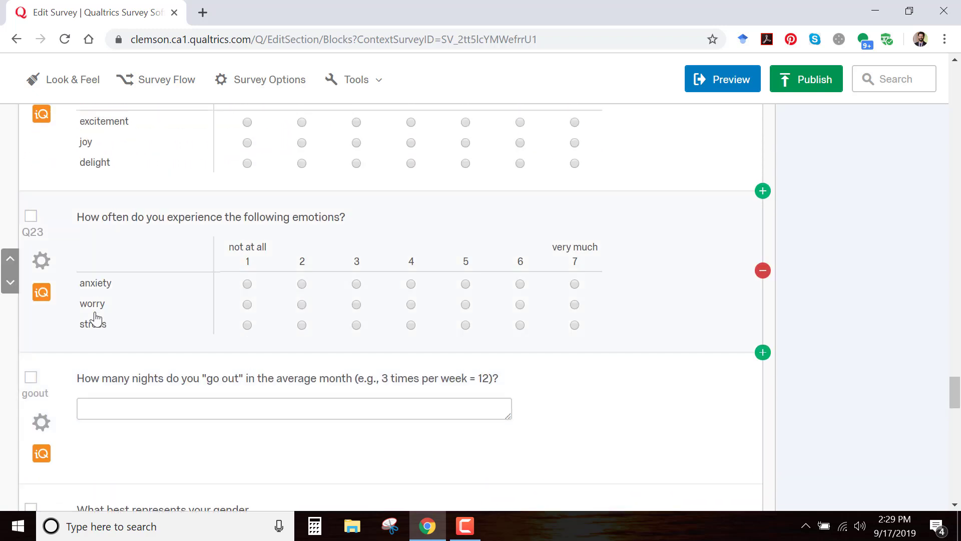
{"action": "left_click", "coordinate": [28, 233]}
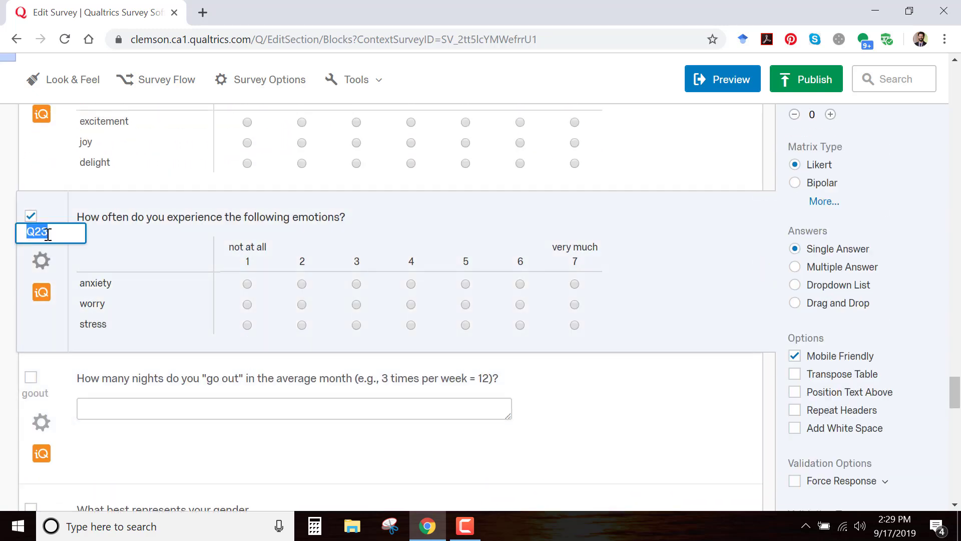
{"action": "type", "text": "n"}
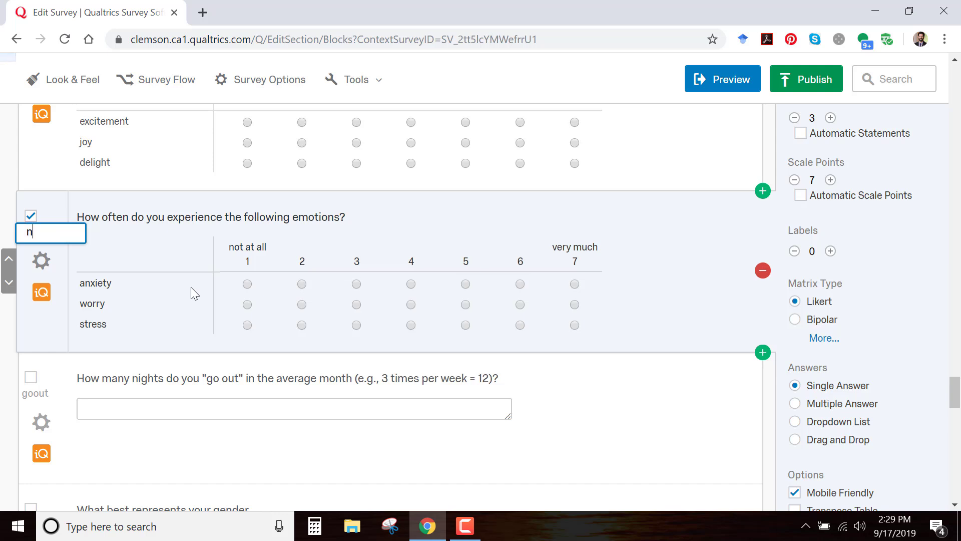
{"action": "type", "text": "egaffect"}
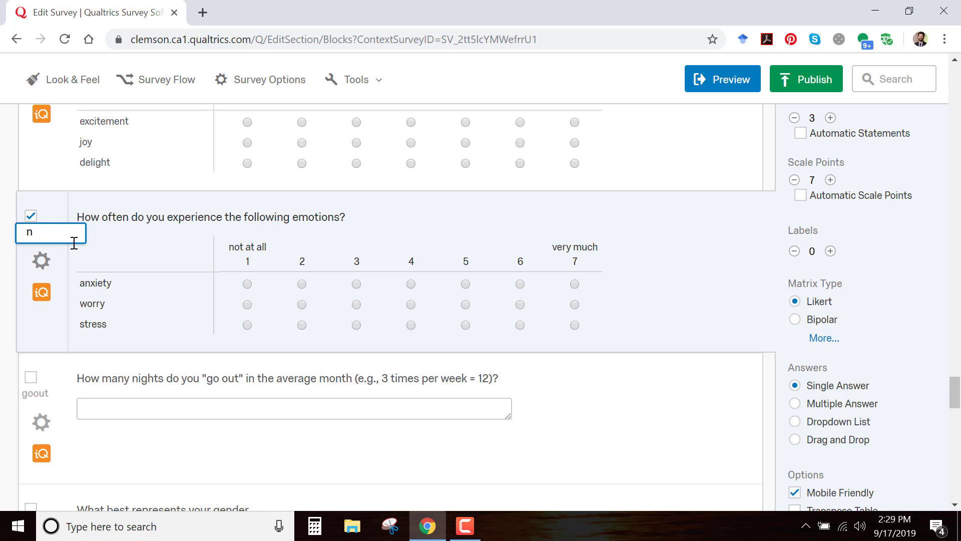
{"action": "key", "text": "BackSpace"}
{"action": "type", "text": "streess"}
{"action": "left_click", "coordinate": [97, 365]}
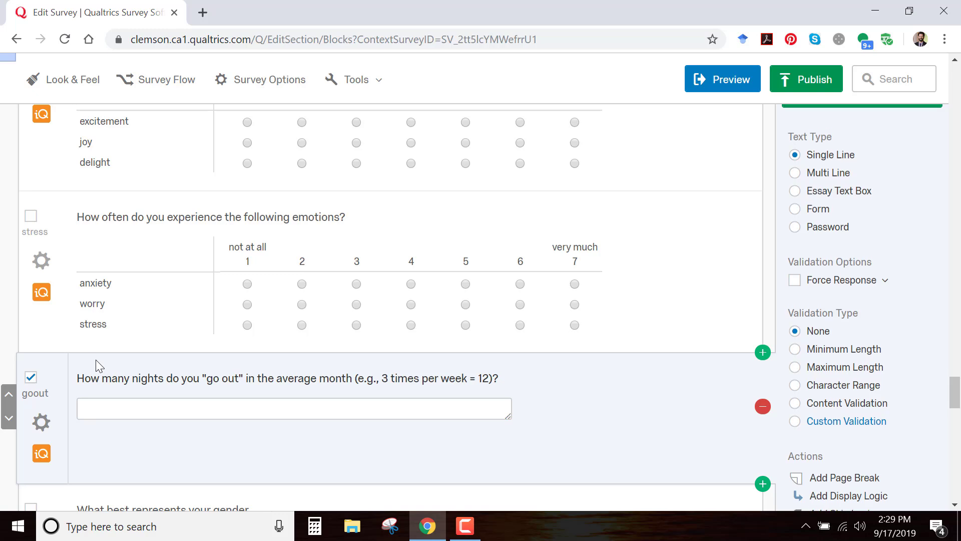
Publish the updated survey with the default version details
{"action": "scroll", "coordinate": [673, 398], "scroll_direction": "down", "scroll_amount": 9}
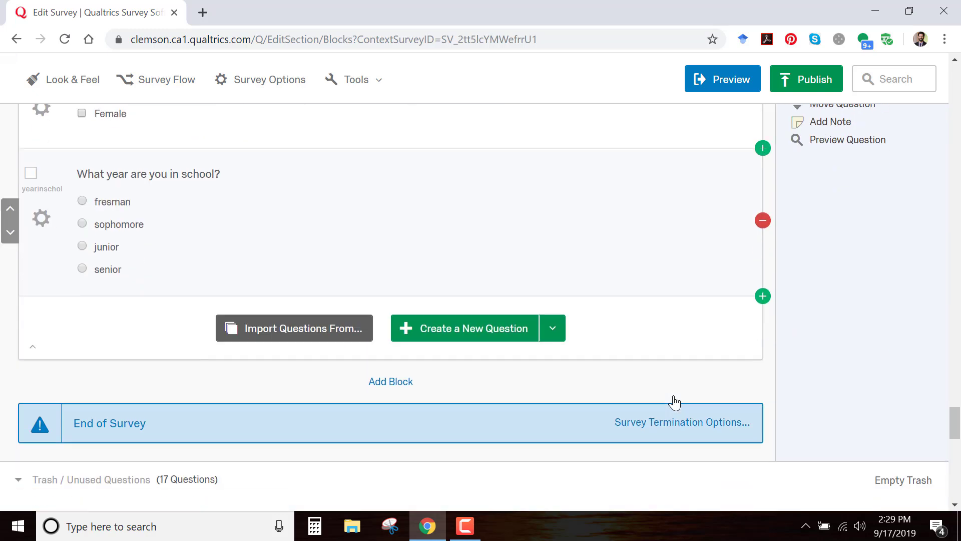
{"action": "scroll", "coordinate": [673, 400], "scroll_direction": "down", "scroll_amount": 3}
{"action": "left_click", "coordinate": [815, 81]}
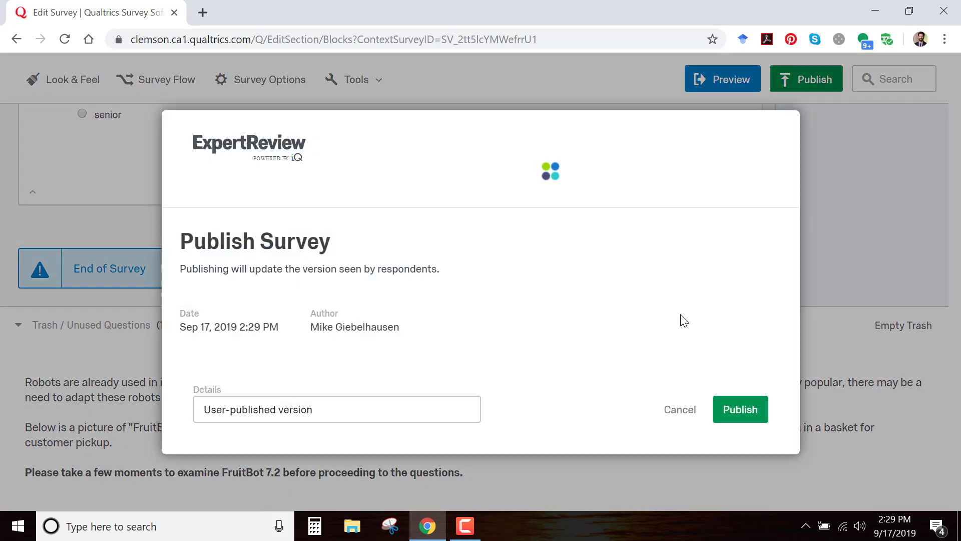
{"action": "left_click", "coordinate": [749, 417]}
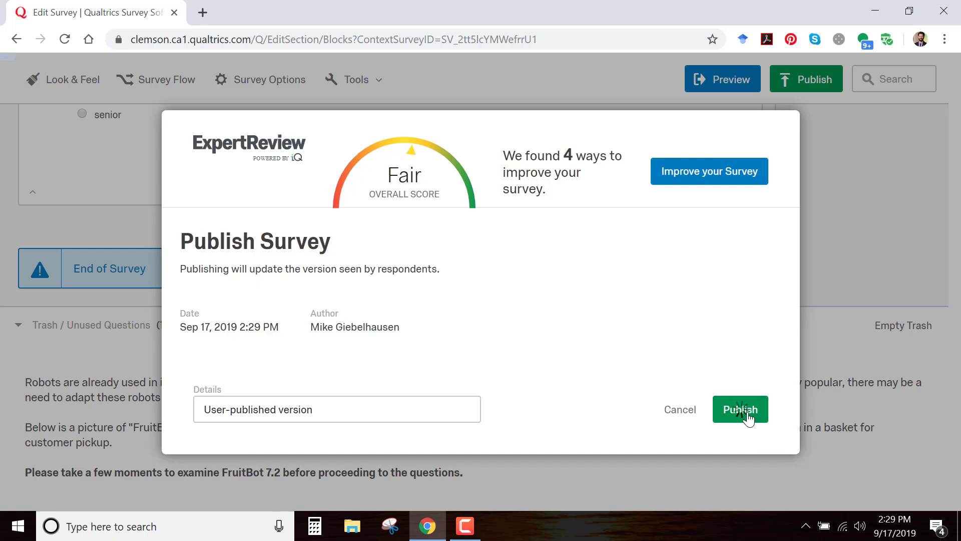
Go to the survey's recorded response data and open the data export options
{"action": "scroll", "coordinate": [721, 414], "scroll_direction": "up", "scroll_amount": 10}
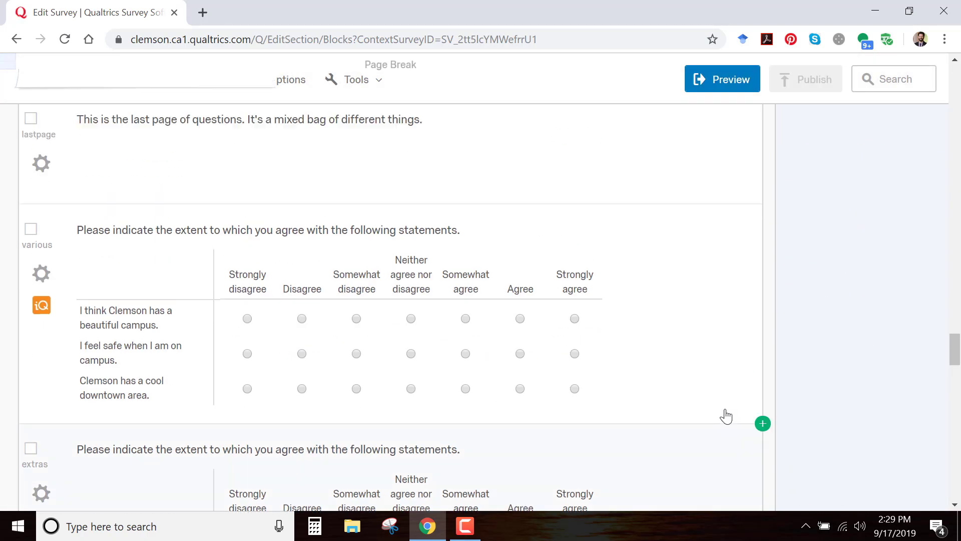
{"action": "scroll", "coordinate": [726, 415], "scroll_direction": "up", "scroll_amount": 20}
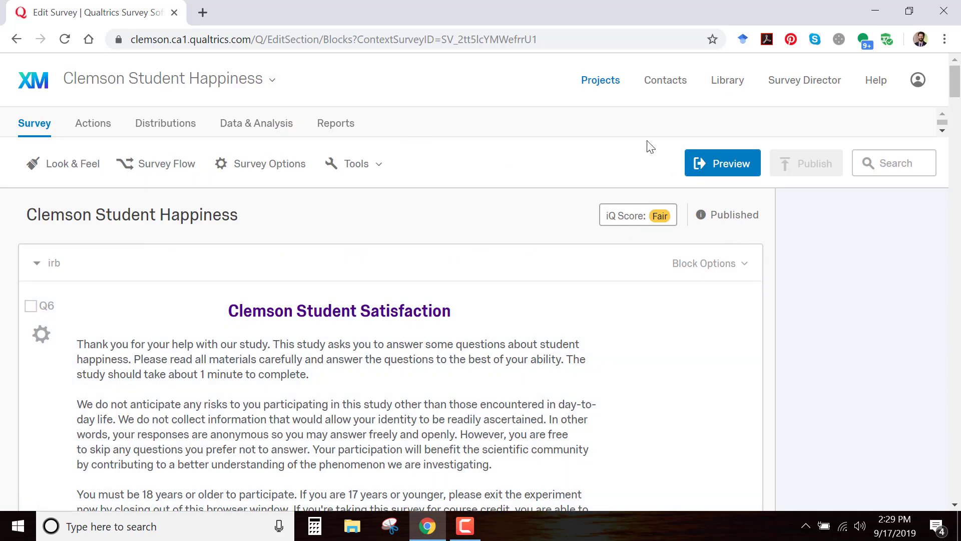
{"action": "left_click", "coordinate": [267, 129]}
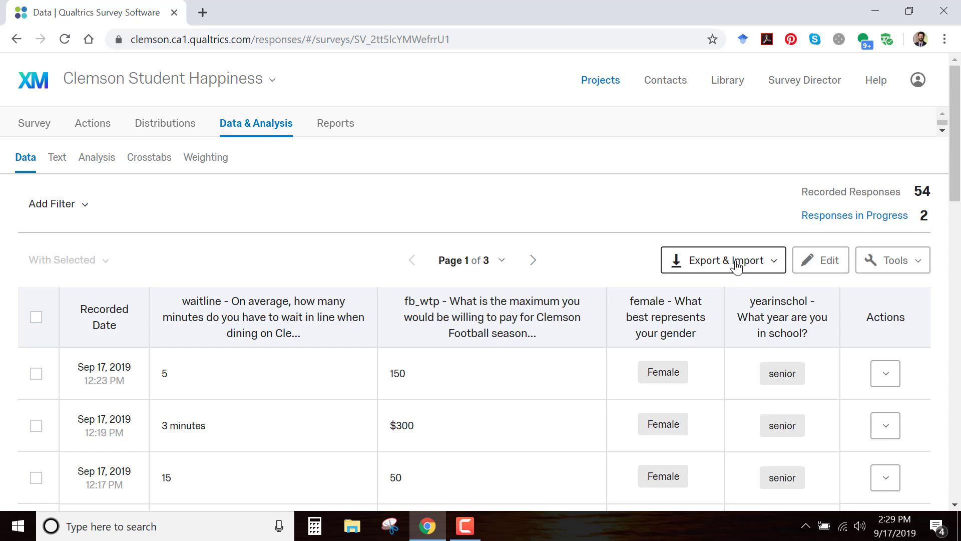
{"action": "left_click", "coordinate": [737, 268]}
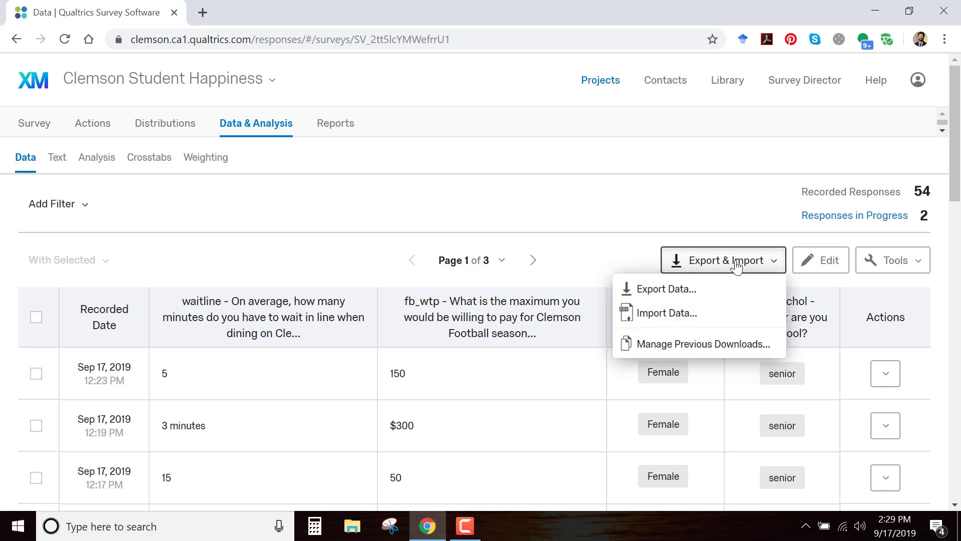
{"action": "left_click", "coordinate": [672, 290]}
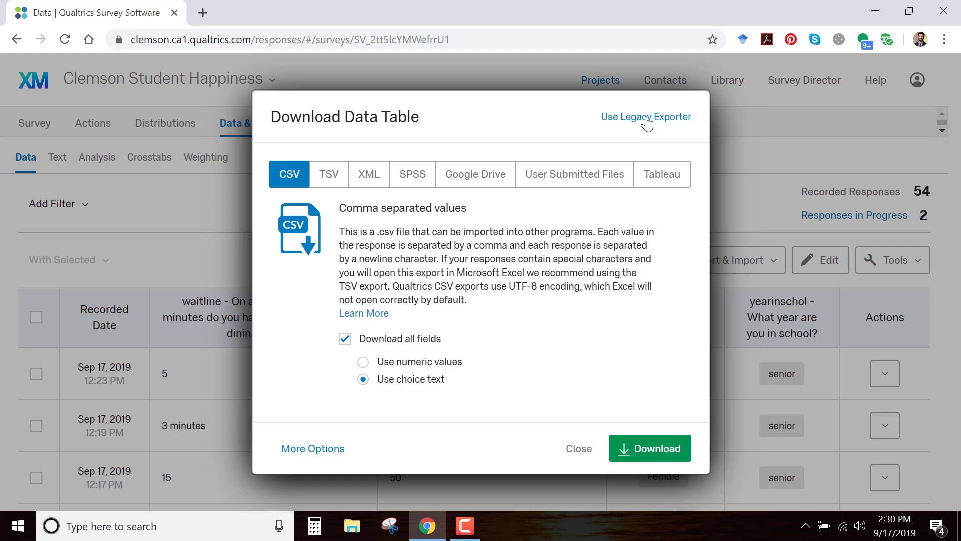
Export the responses as CSV with the legacy exporter, save the Clemson_Student_Happiness ZIP archive in Downloads, and open it
{"action": "left_click", "coordinate": [647, 118]}
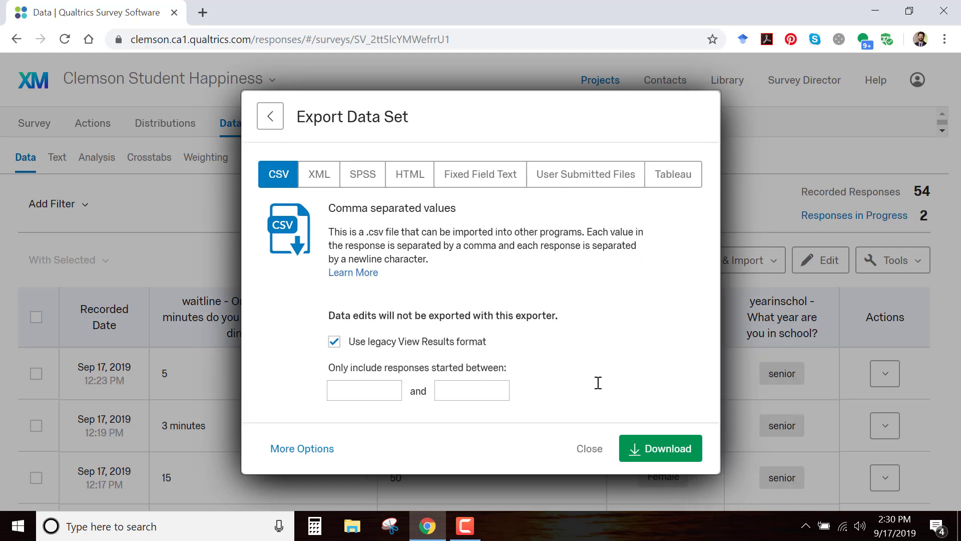
{"action": "left_click", "coordinate": [668, 449]}
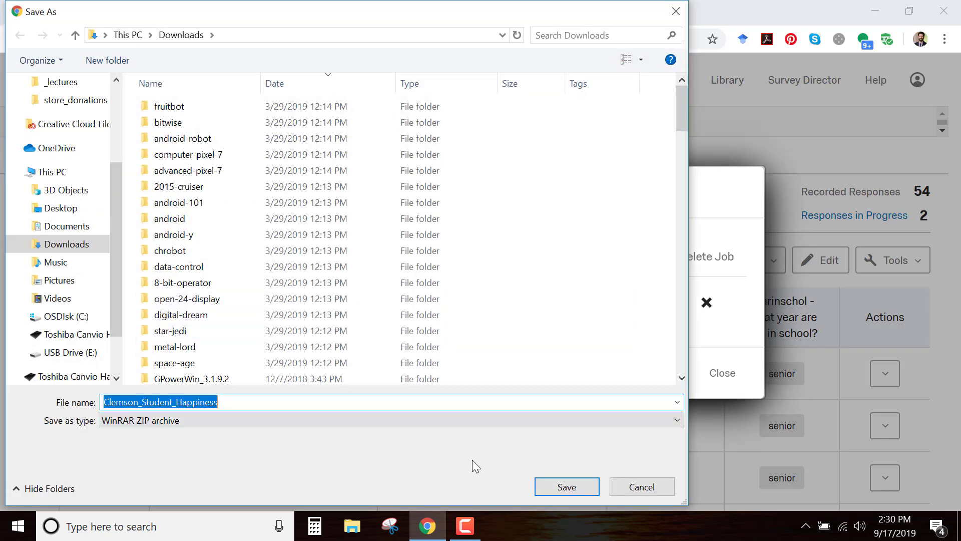
{"action": "left_click", "coordinate": [579, 485]}
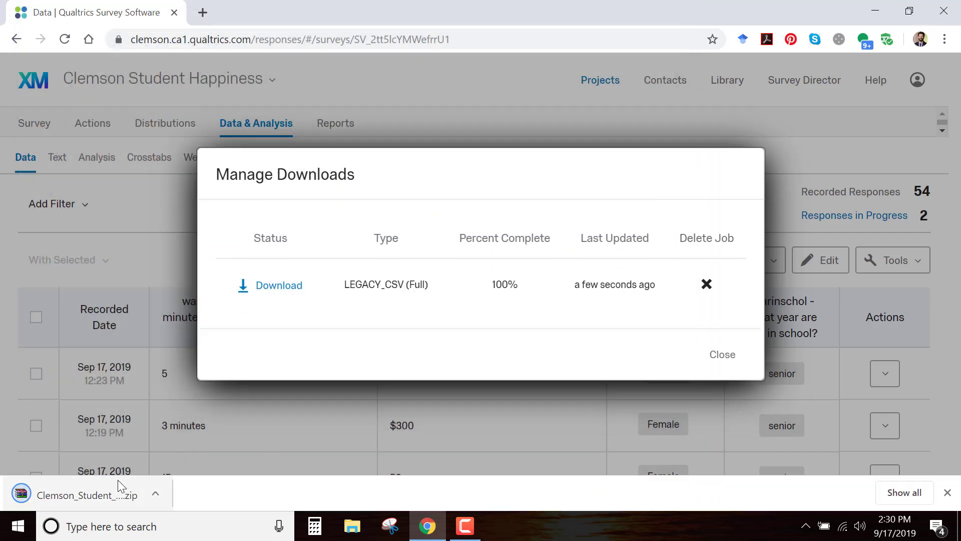
{"action": "left_click", "coordinate": [90, 495]}
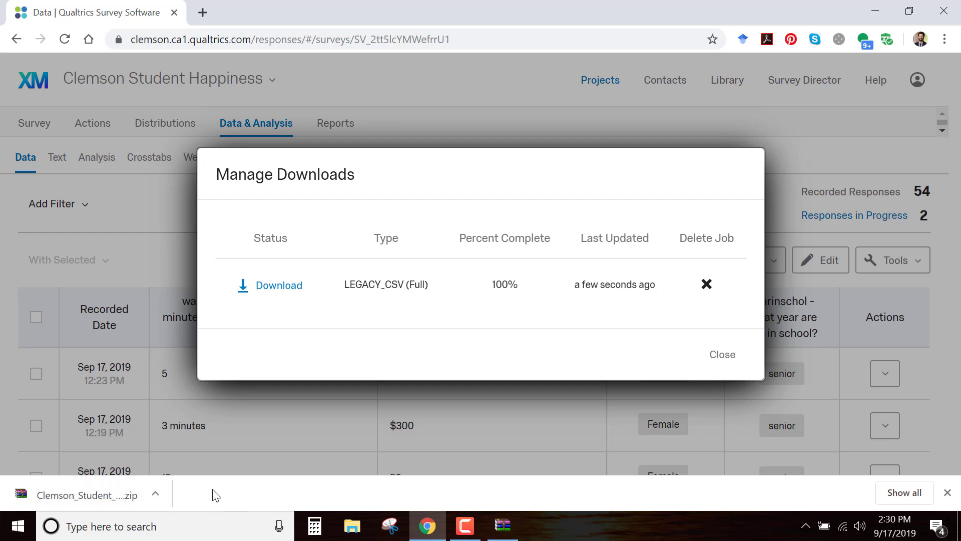
{"action": "left_click", "coordinate": [87, 498]}
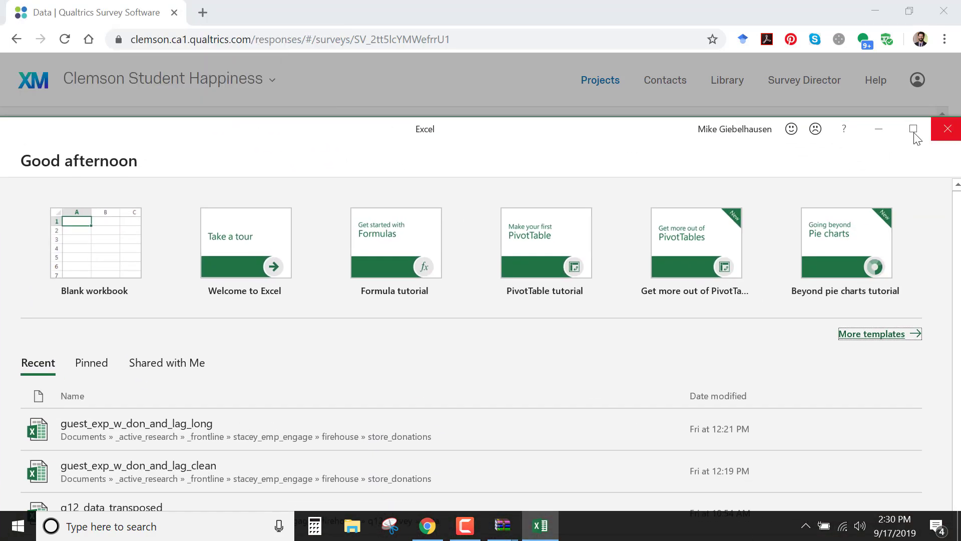
Switch to Excel, maximize its window, and create a blank workbook
{"action": "left_click", "coordinate": [914, 131]}
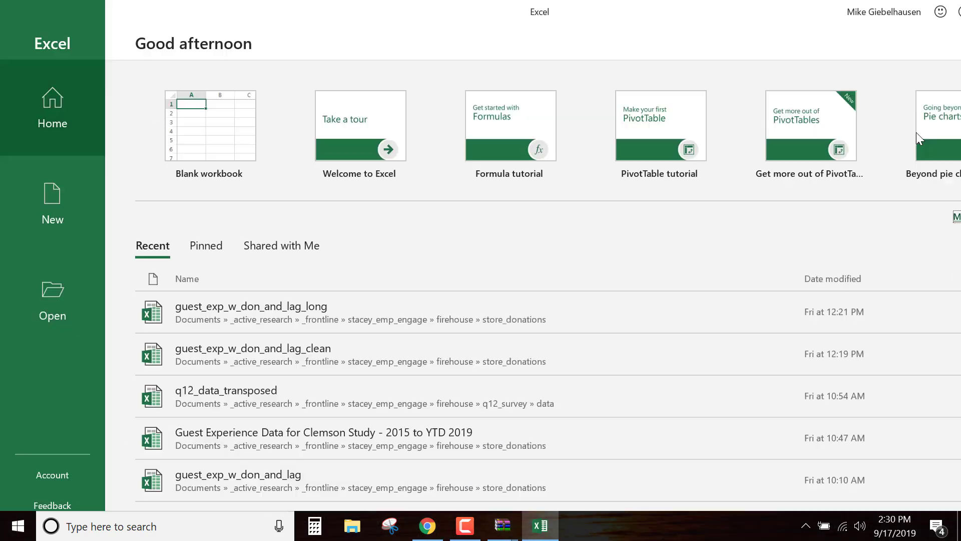
{"action": "left_click", "coordinate": [64, 208]}
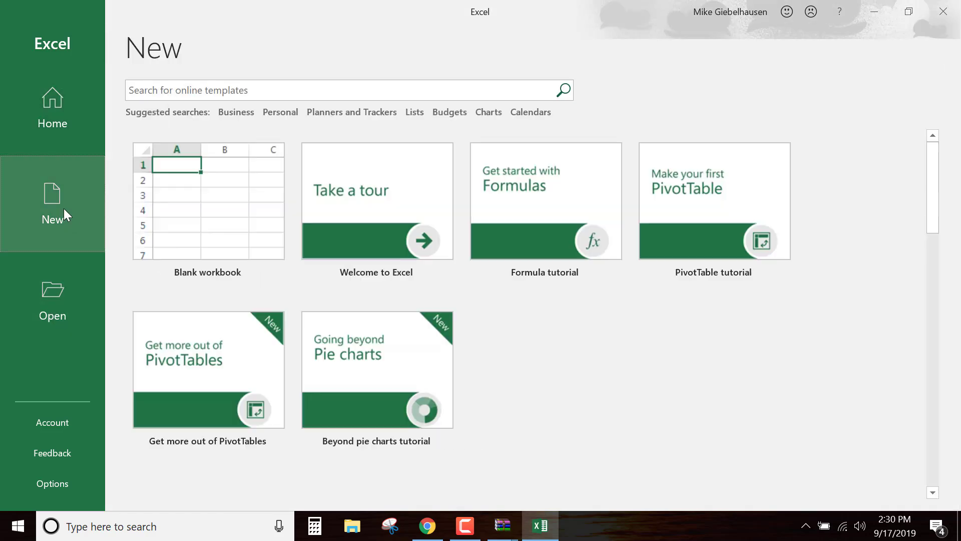
{"action": "left_click", "coordinate": [172, 235]}
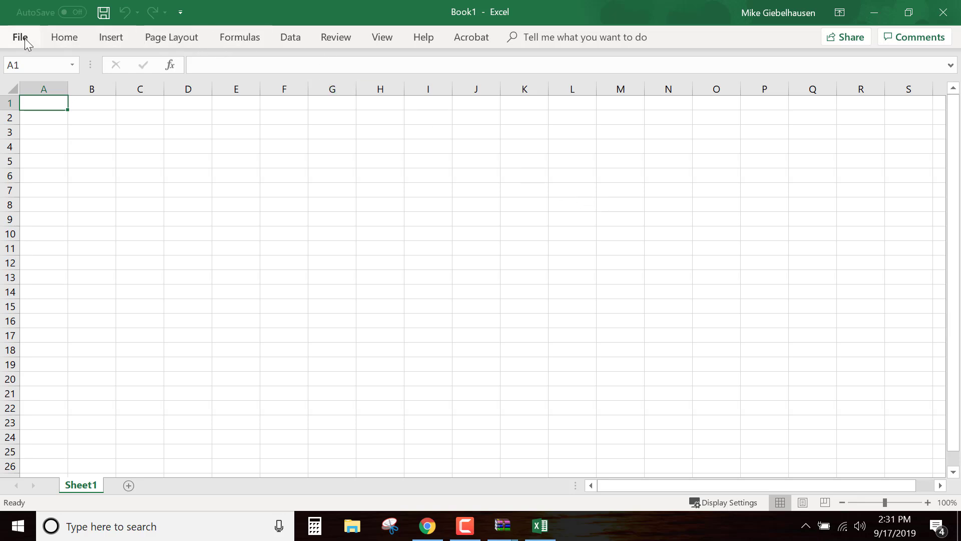
Check whether the Data Analysis tool is available and the Analysis ToolPak add-in is enabled, and leave the add-in settings as they are
{"action": "left_click", "coordinate": [289, 38]}
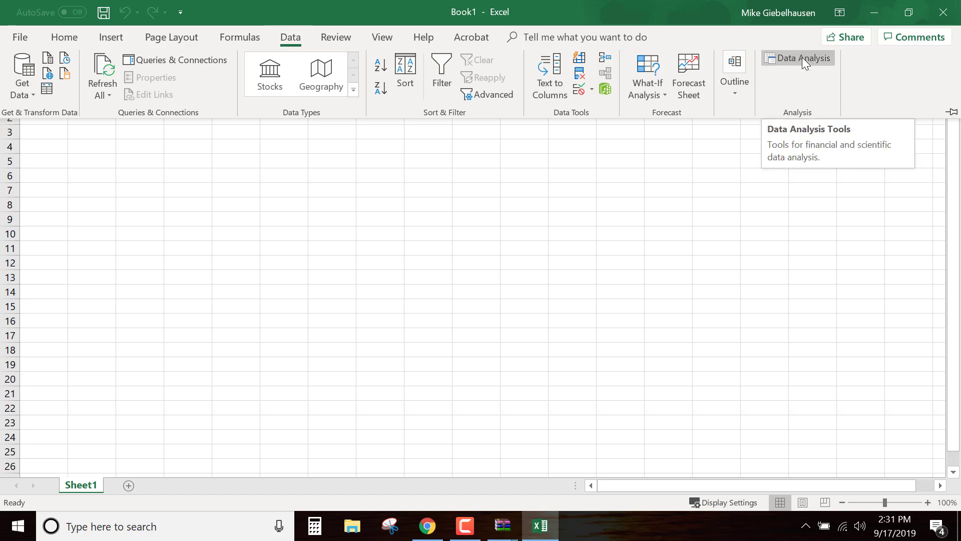
{"action": "left_click", "coordinate": [20, 40]}
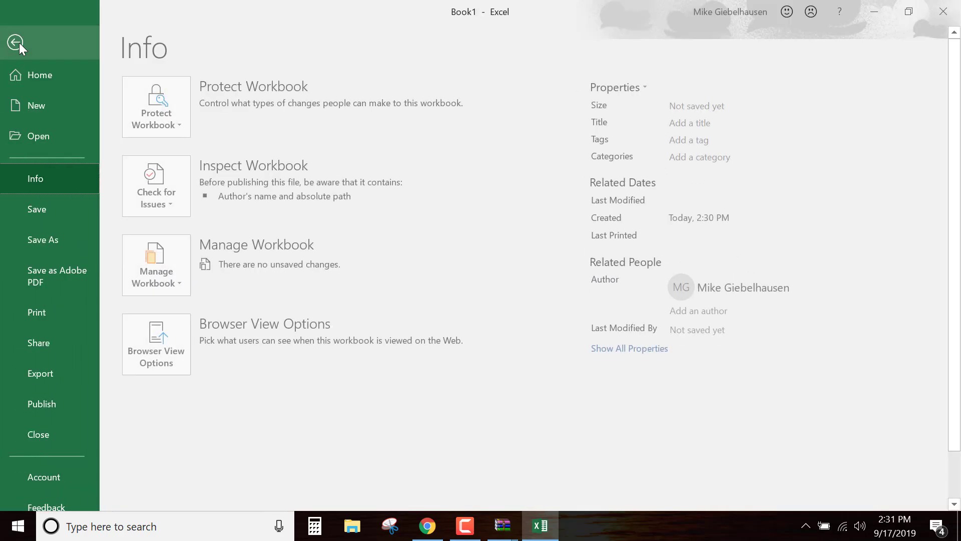
{"action": "scroll", "coordinate": [56, 163], "scroll_direction": "down", "scroll_amount": 2}
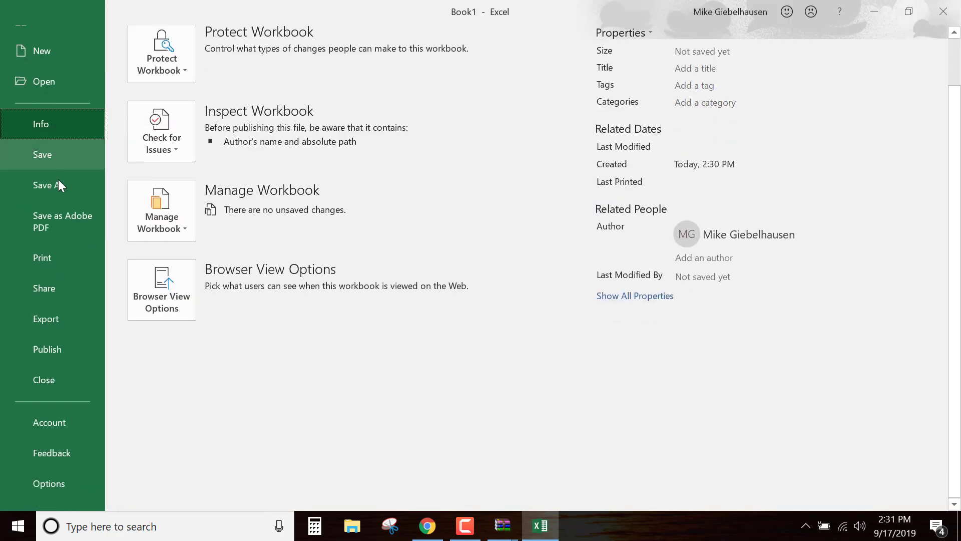
{"action": "left_click", "coordinate": [62, 484]}
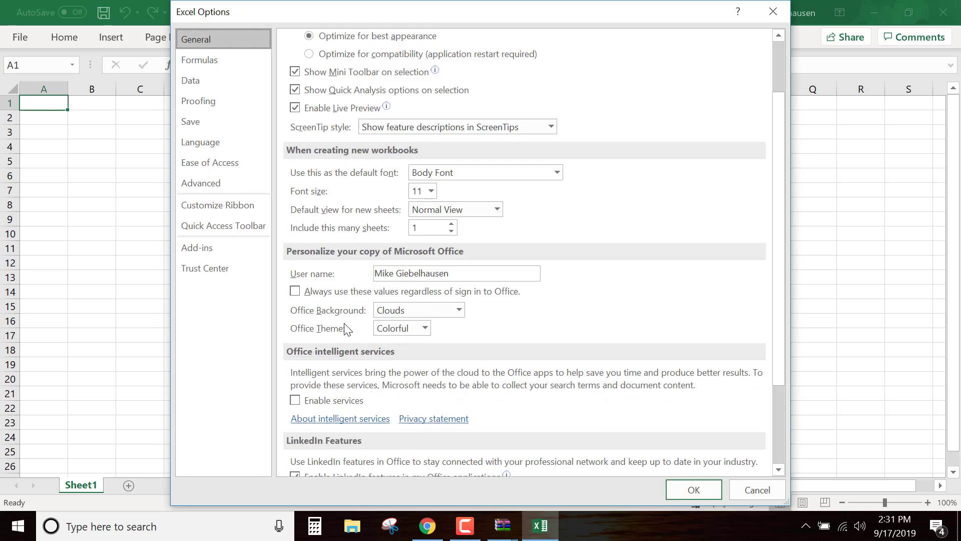
{"action": "left_click", "coordinate": [212, 248]}
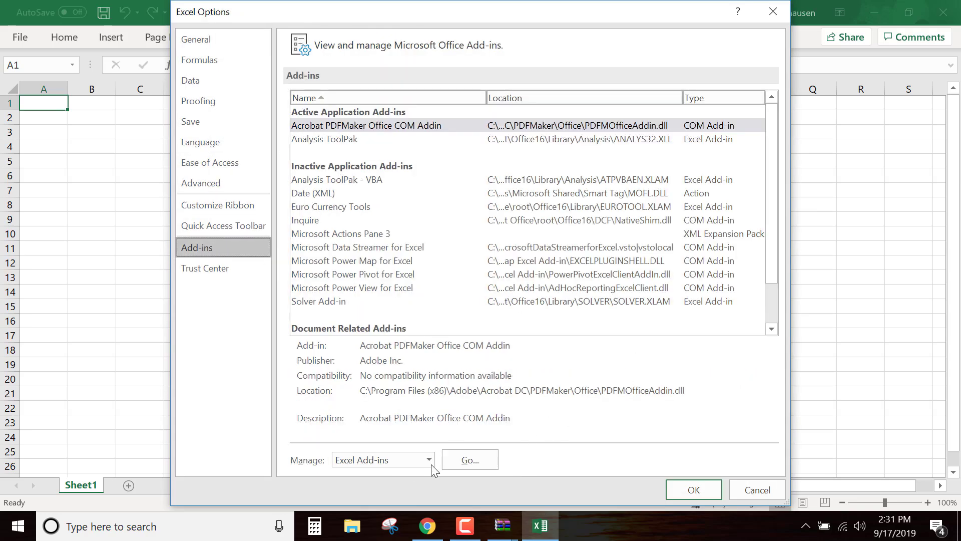
{"action": "left_click", "coordinate": [470, 460]}
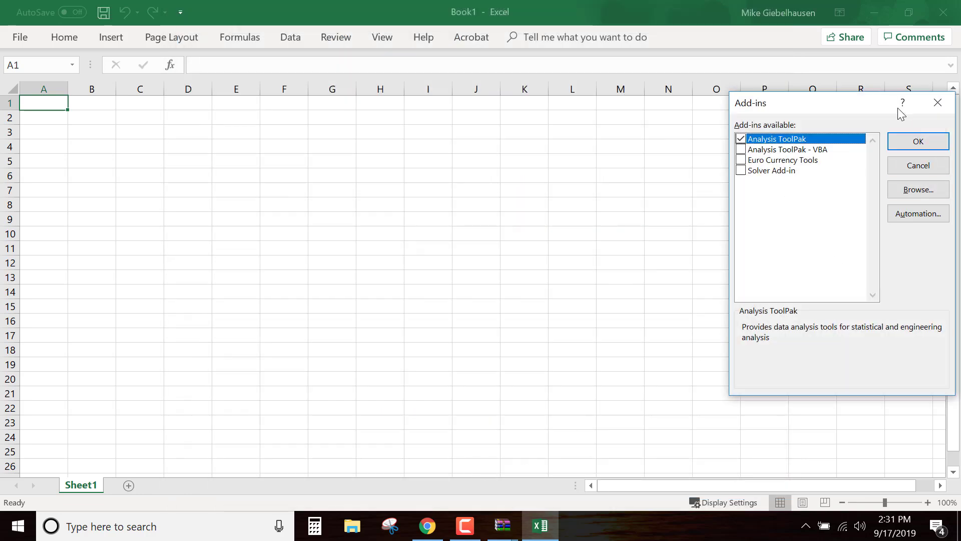
{"action": "left_click_drag", "start_coordinate": [901, 113], "coordinate": [564, 123]}
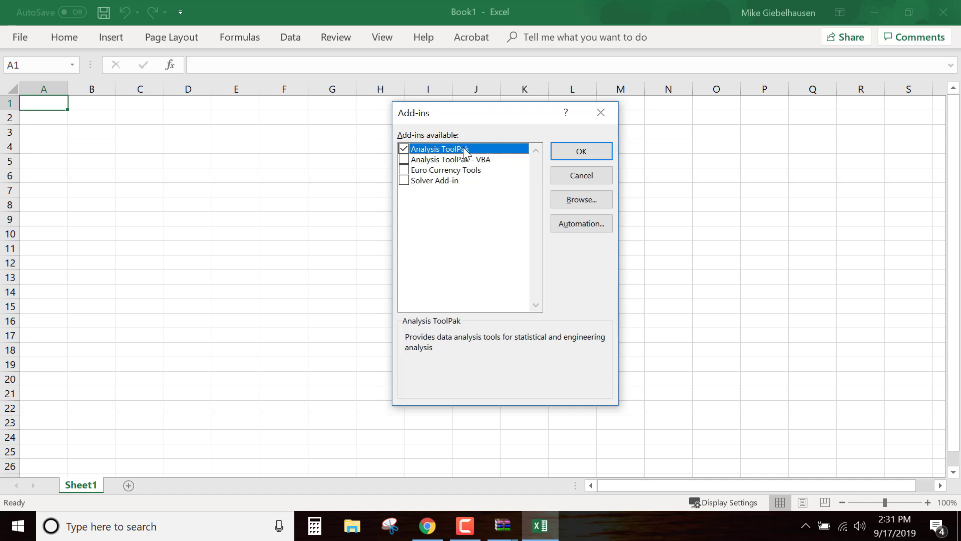
{"action": "left_click", "coordinate": [591, 181]}
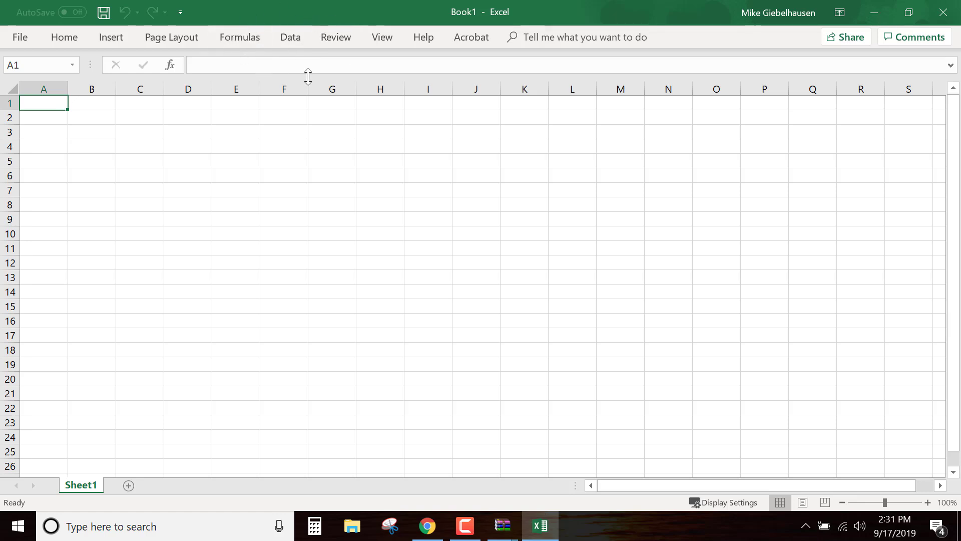
Switch back to Qualtrics in the browser and save the legacy CSV export again in Downloads as Clemson_Student_Happiness (1)
{"action": "left_click", "coordinate": [874, 12]}
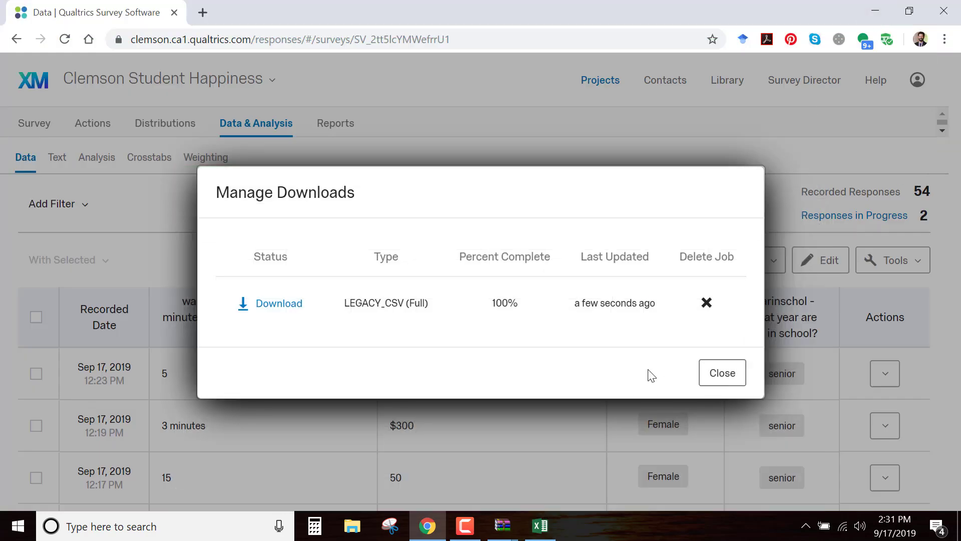
{"action": "left_click", "coordinate": [279, 304]}
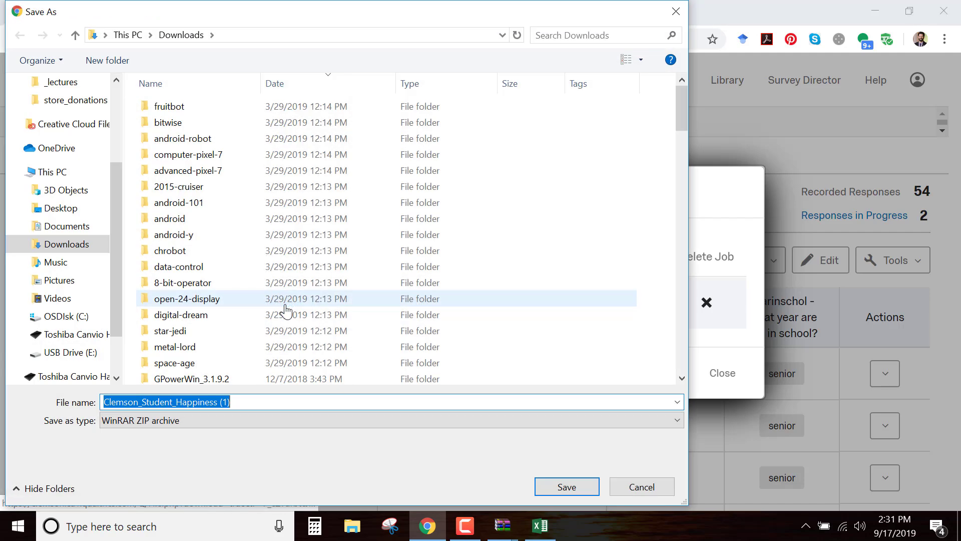
{"action": "left_click", "coordinate": [566, 486]}
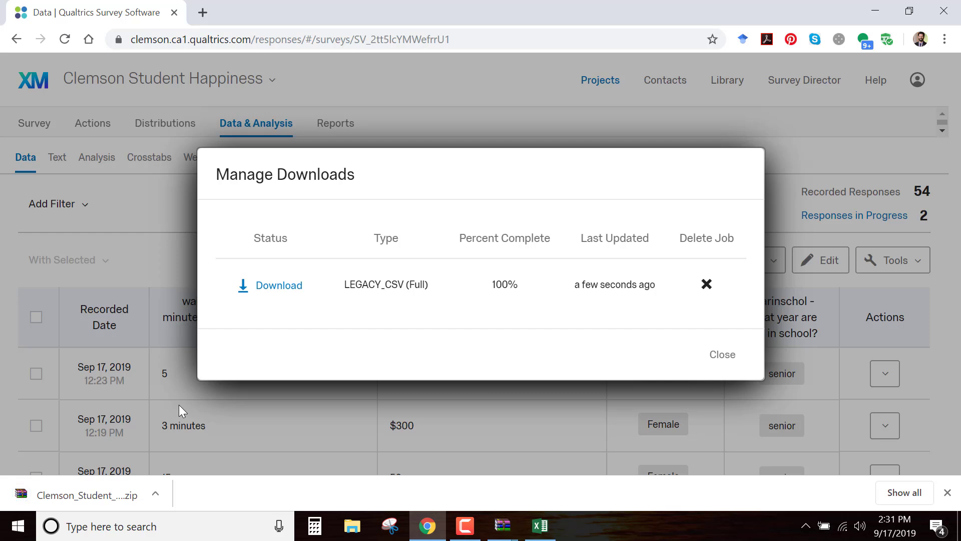
Open the downloaded Clemson_Student_Happiness (1).zip archive and open its Clemson_Student_Happiness.csv file in Excel
{"action": "left_click", "coordinate": [80, 498]}
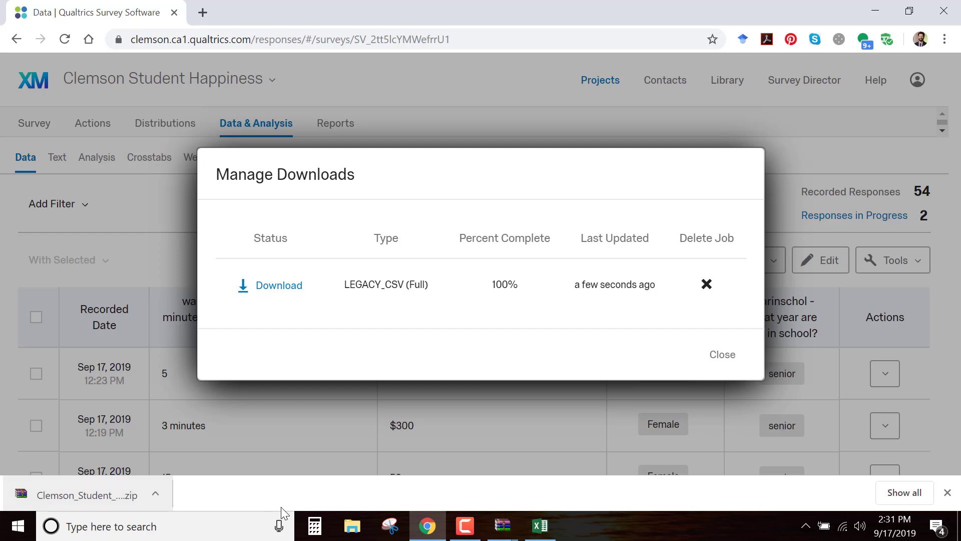
{"action": "mouse_move", "coordinate": [545, 531]}
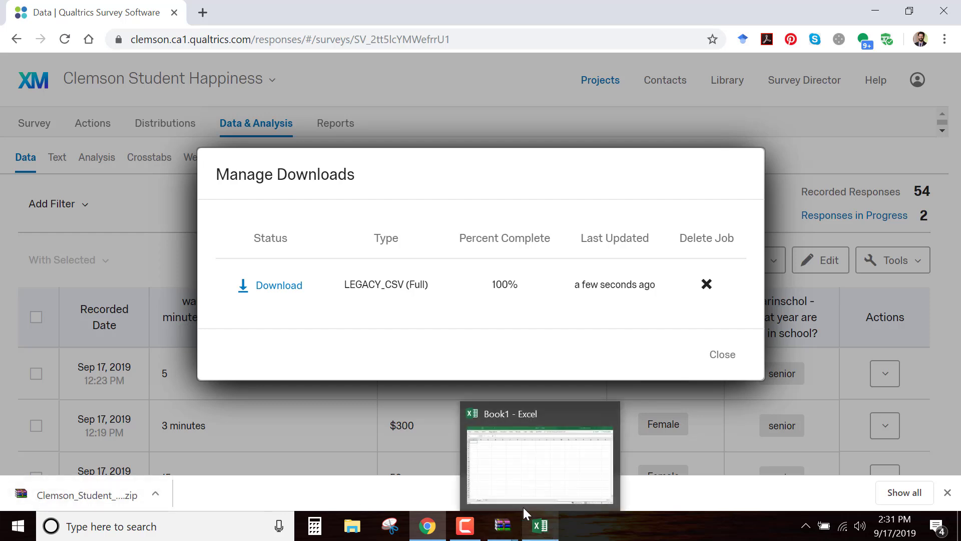
{"action": "right_click", "coordinate": [92, 497]}
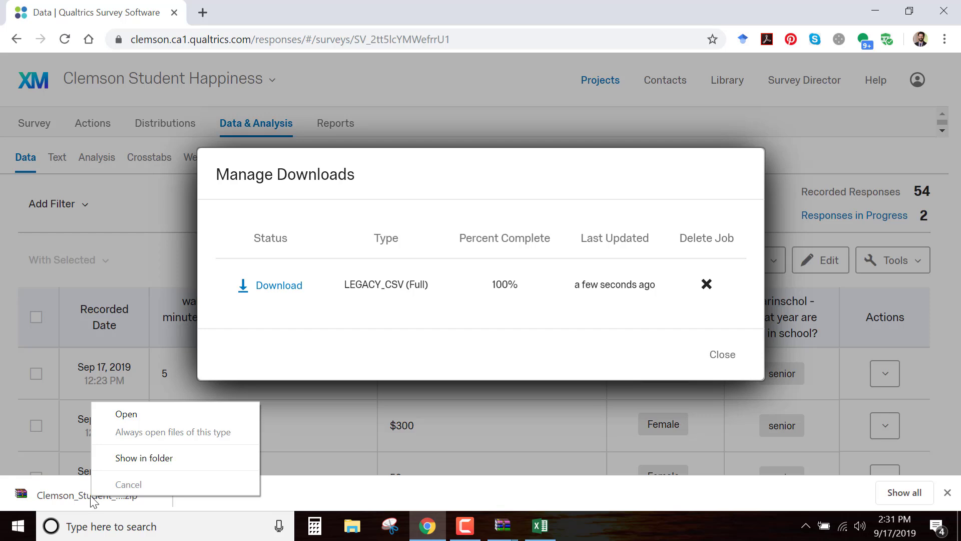
{"action": "left_click", "coordinate": [143, 415]}
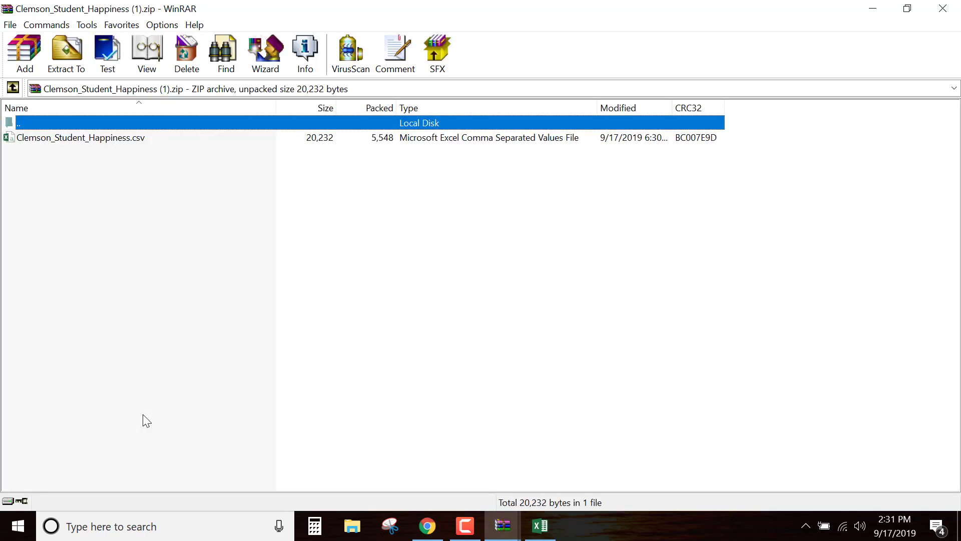
{"action": "double_click", "coordinate": [124, 143]}
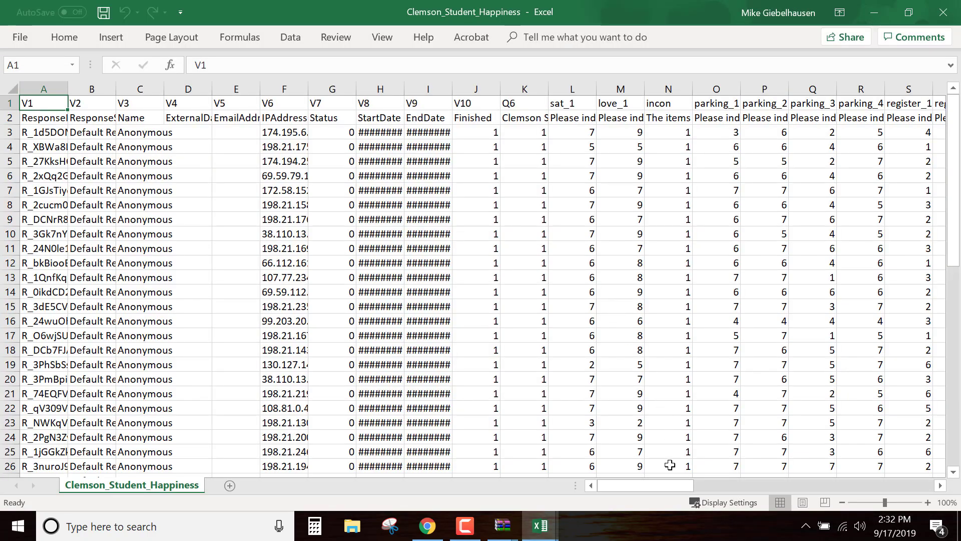
Delete the unneeded metadata columns B through G, from ResponseSet (V2) to Status (V7)
{"action": "mouse_move", "coordinate": [662, 487]}
{"action": "left_mouse_down"}
{"action": "mouse_move", "coordinate": [919, 508]}
{"action": "mouse_move", "coordinate": [668, 482]}
{"action": "left_mouse_up"}
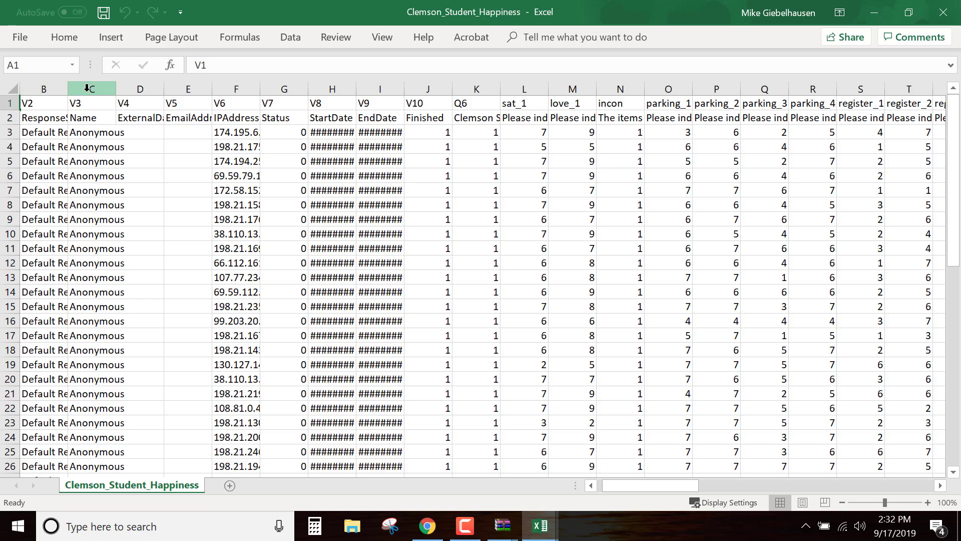
{"action": "double_click", "coordinate": [67, 89]}
{"action": "left_click_drag", "start_coordinate": [50, 85], "coordinate": [347, 87]}
{"action": "right_click", "coordinate": [348, 88]}
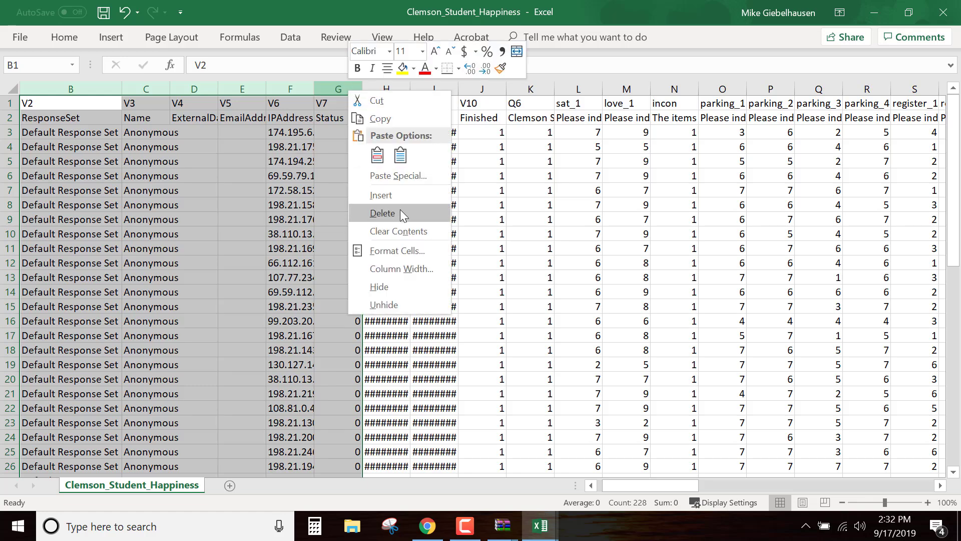
{"action": "left_click", "coordinate": [400, 210]}
{"action": "left_click", "coordinate": [284, 161]}
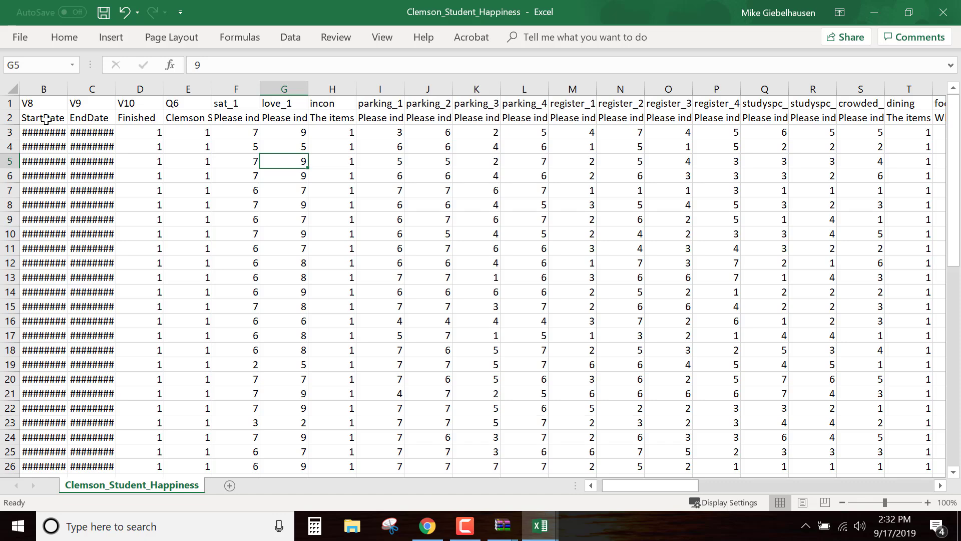
Move the StartDate, EndDate and Finished labels from row 2 up into B1:D1, replacing V8, V9 and V10
{"action": "left_click_drag", "start_coordinate": [33, 120], "coordinate": [49, 104]}
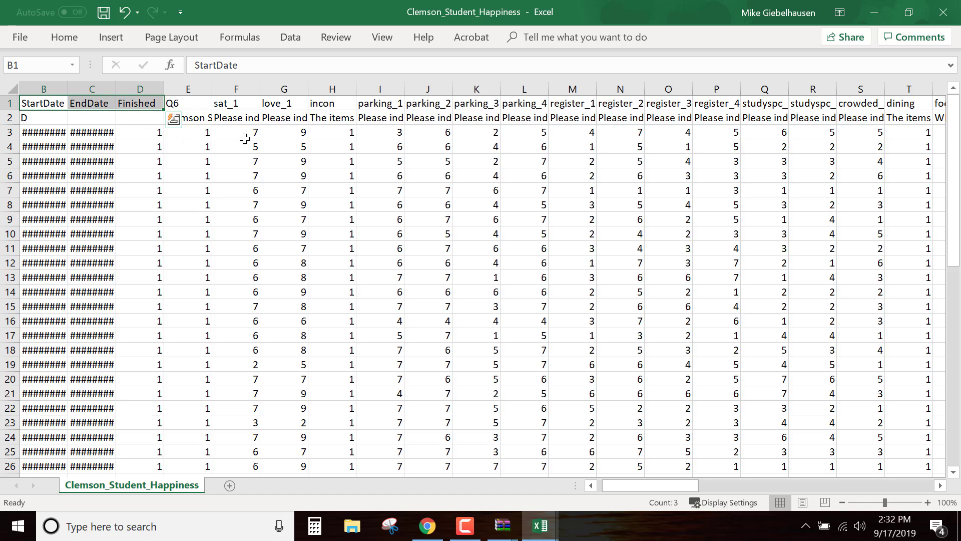
{"action": "left_click", "coordinate": [295, 186]}
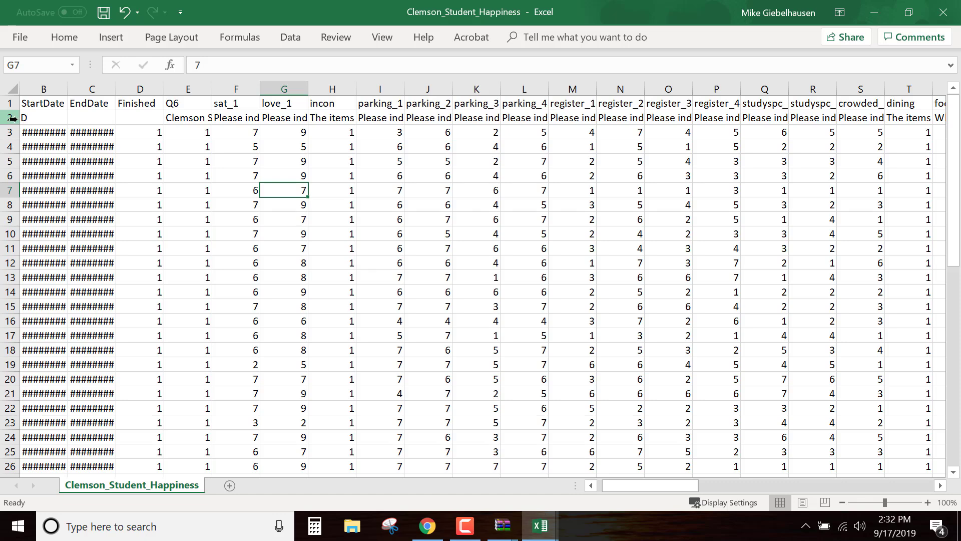
Examine the full question texts in row 2 from Q6 to parking_4 and compare them with the parking variable names in row 1
{"action": "left_click", "coordinate": [205, 118]}
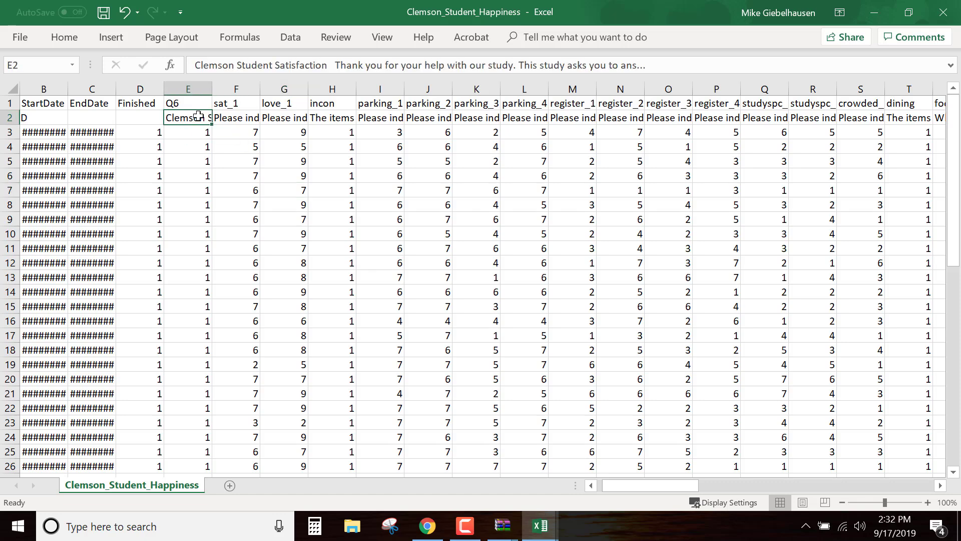
{"action": "left_click", "coordinate": [241, 121]}
{"action": "left_click", "coordinate": [302, 125]}
{"action": "left_click", "coordinate": [341, 123]}
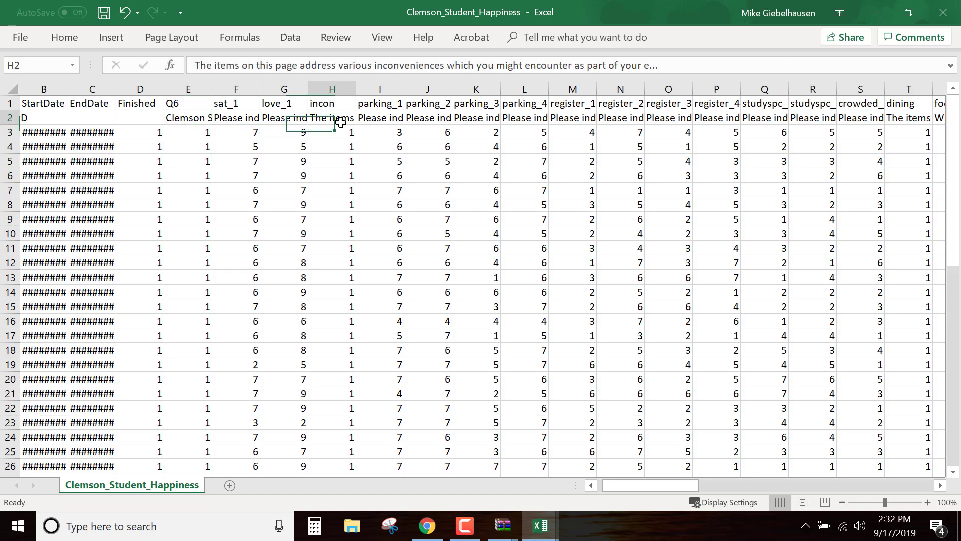
{"action": "left_click", "coordinate": [375, 120]}
{"action": "left_click", "coordinate": [428, 120]}
{"action": "left_click", "coordinate": [483, 120]}
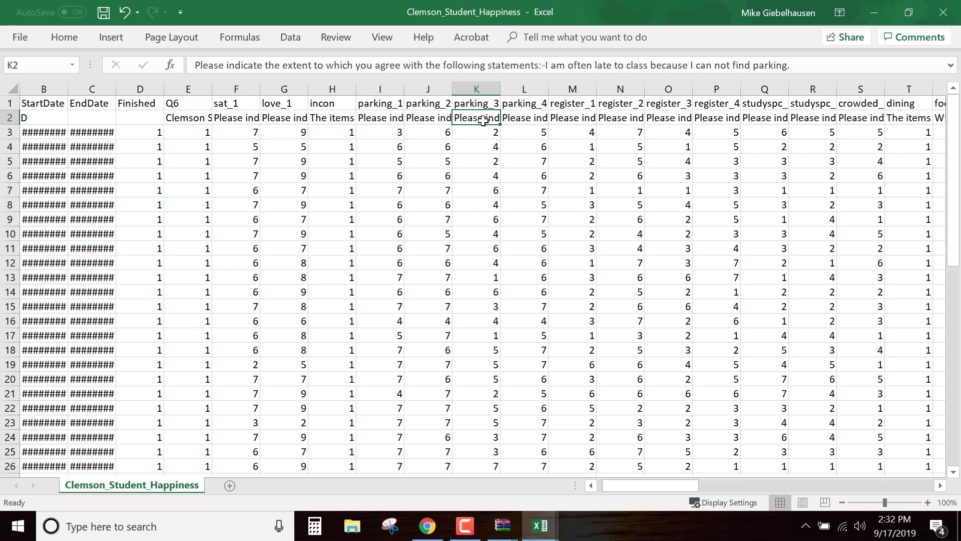
{"action": "left_click", "coordinate": [545, 121]}
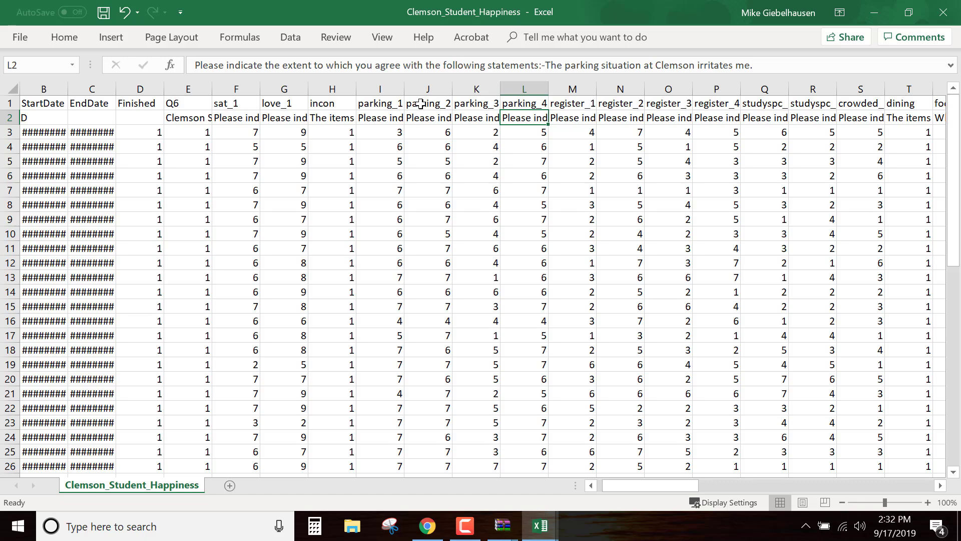
{"action": "left_click", "coordinate": [384, 103]}
{"action": "left_click", "coordinate": [422, 105]}
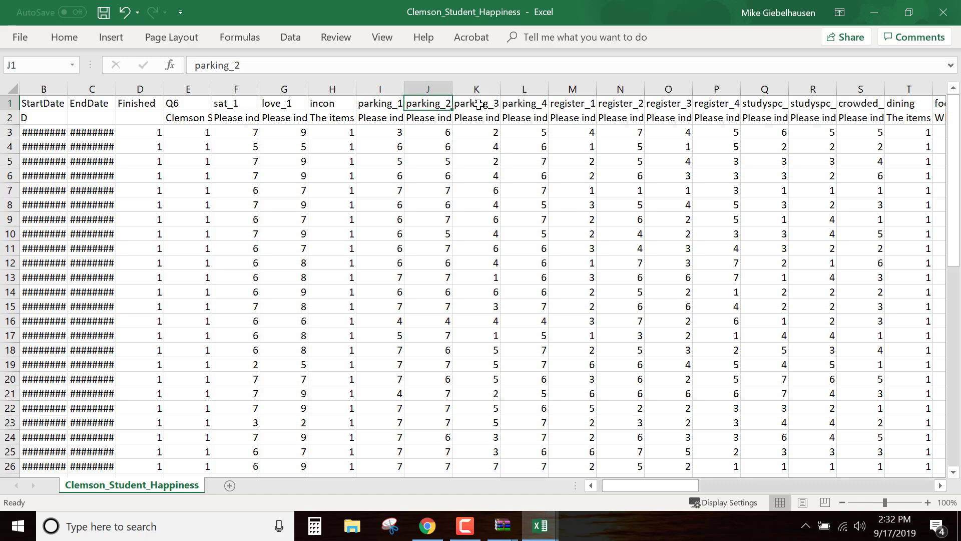
{"action": "left_click", "coordinate": [479, 105]}
{"action": "left_click", "coordinate": [532, 104]}
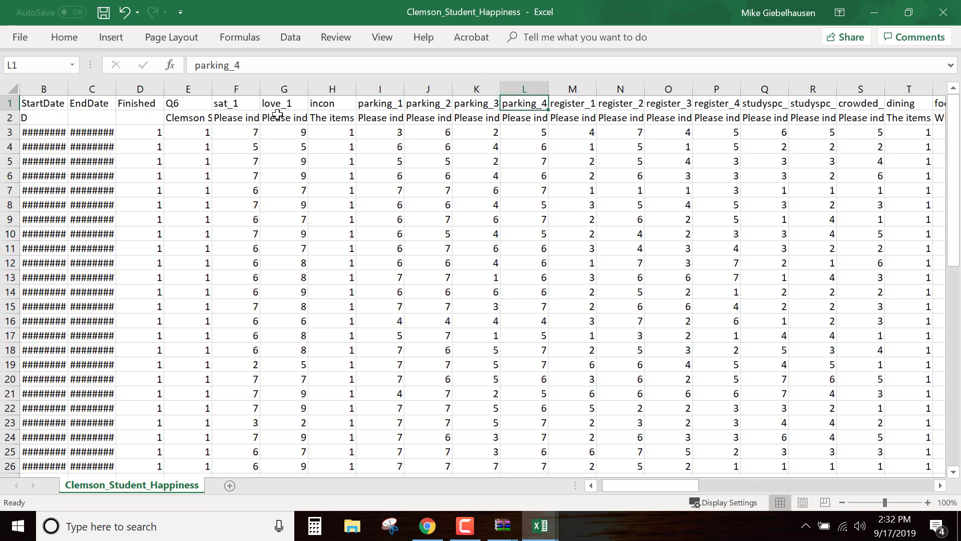
Delete row 2, which holds the full question texts
{"action": "left_click", "coordinate": [9, 118]}
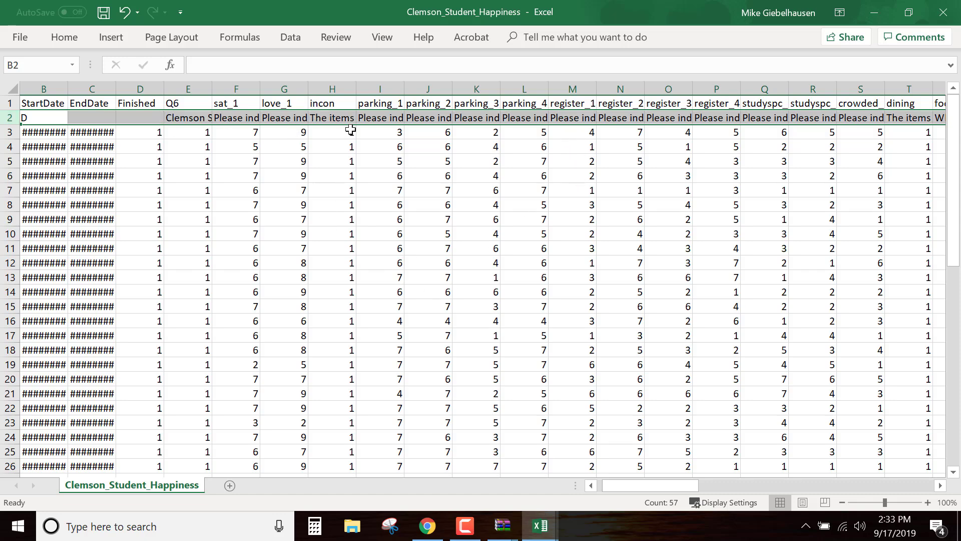
{"action": "right_click", "coordinate": [9, 118]}
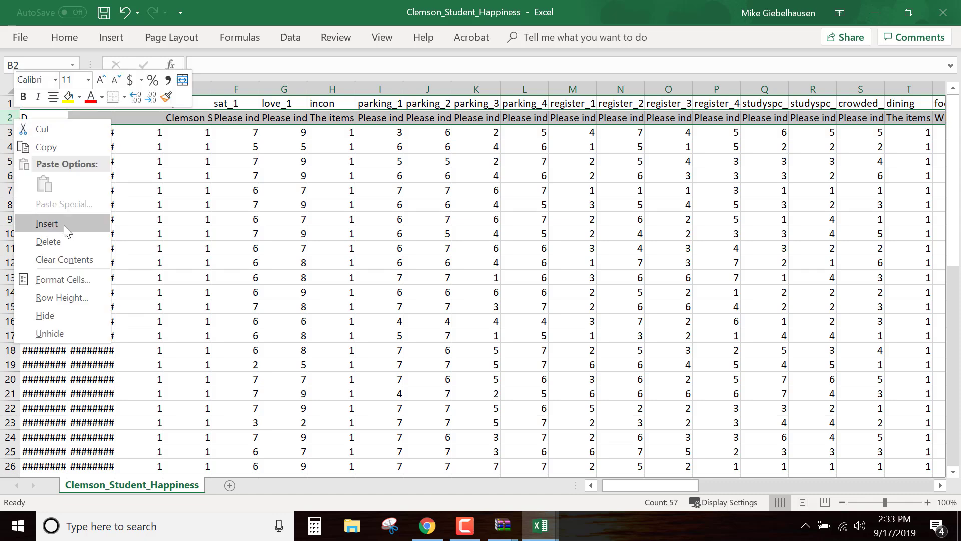
{"action": "left_click", "coordinate": [59, 241]}
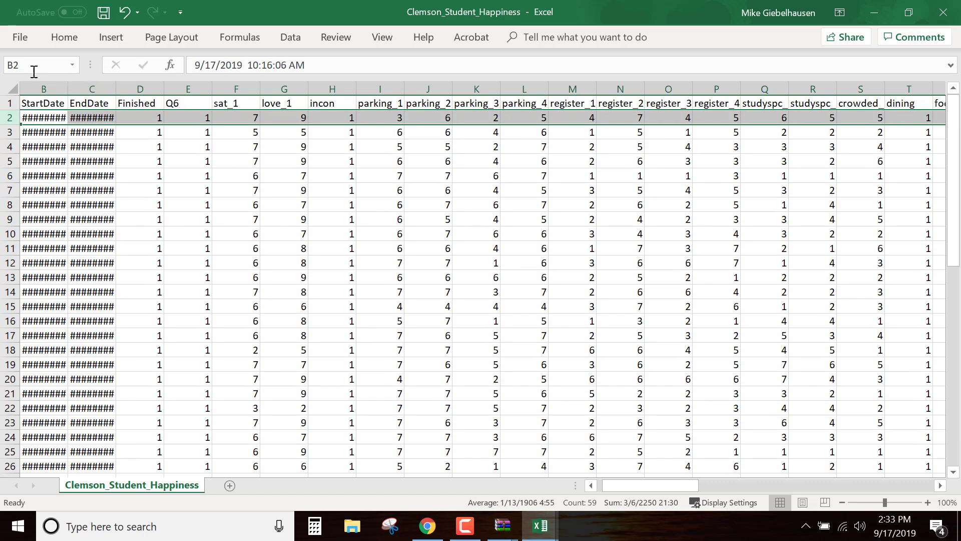
Autofit the width of all columns in the sheet to their contents
{"action": "left_click", "coordinate": [12, 88]}
{"action": "double_click", "coordinate": [114, 89]}
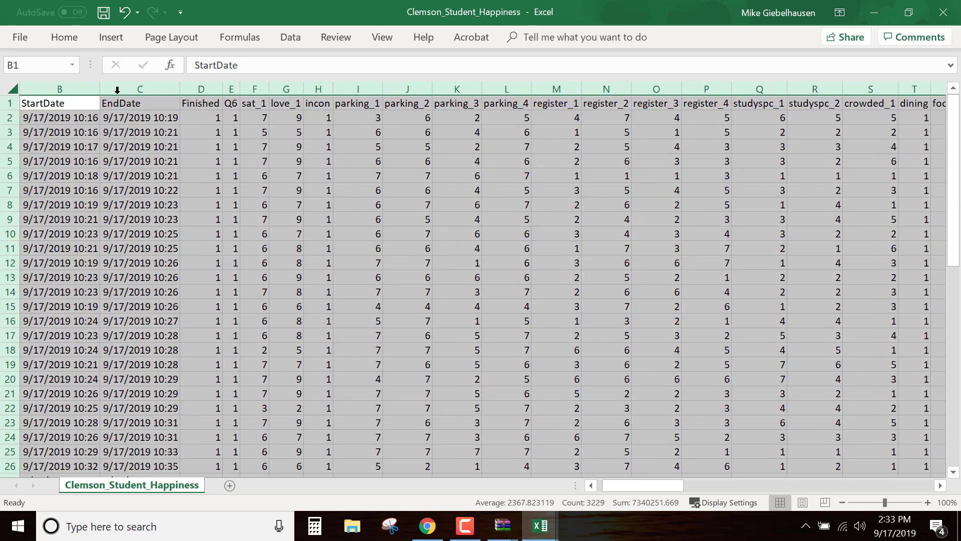
{"action": "left_click", "coordinate": [350, 222]}
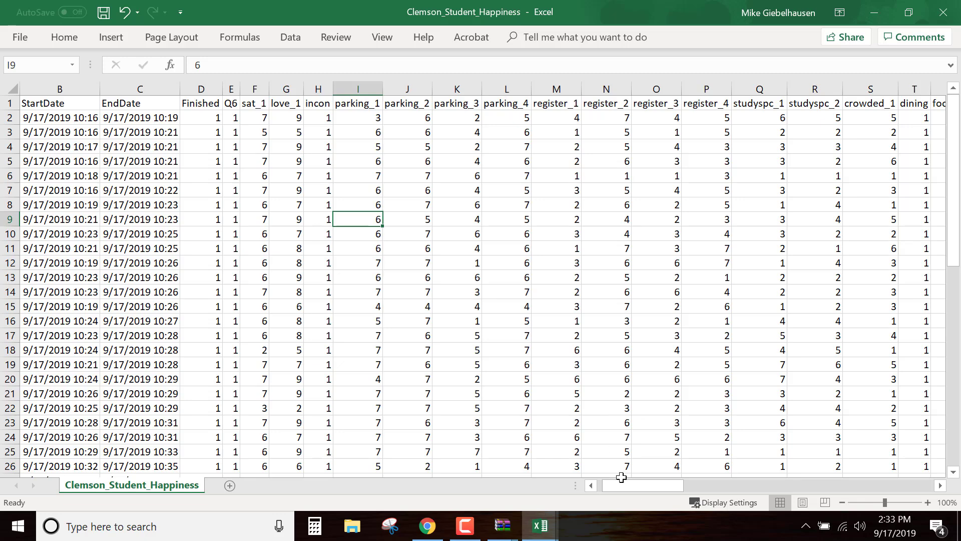
Replace the text answer "5 min" in the waitline column, cell X9, with the number 5
{"action": "left_click_drag", "start_coordinate": [632, 487], "coordinate": [697, 487]}
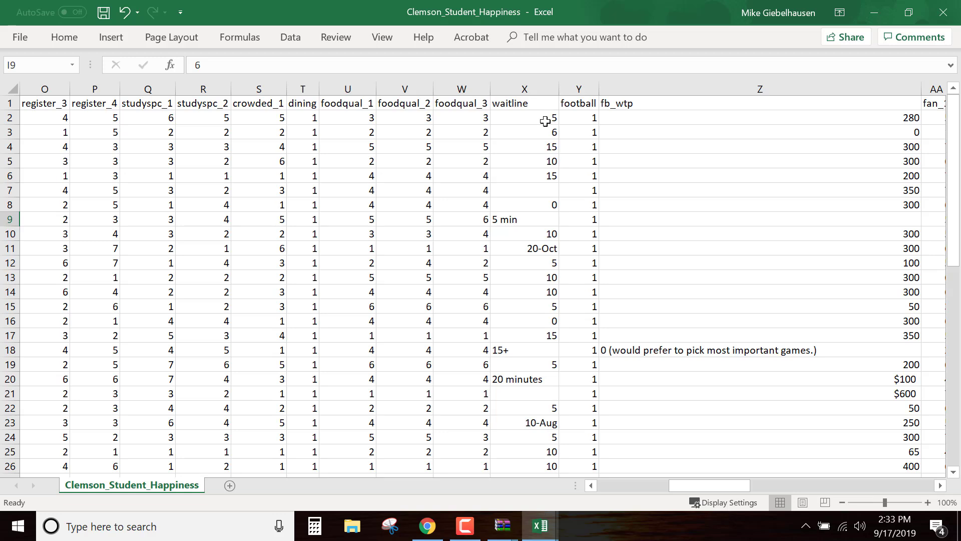
{"action": "left_click_drag", "start_coordinate": [549, 120], "coordinate": [538, 152]}
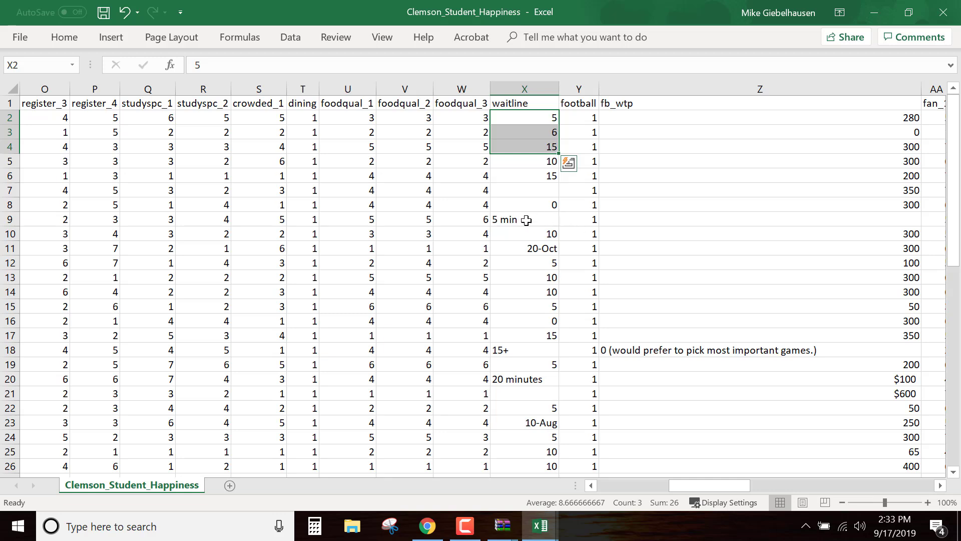
{"action": "left_click", "coordinate": [526, 221]}
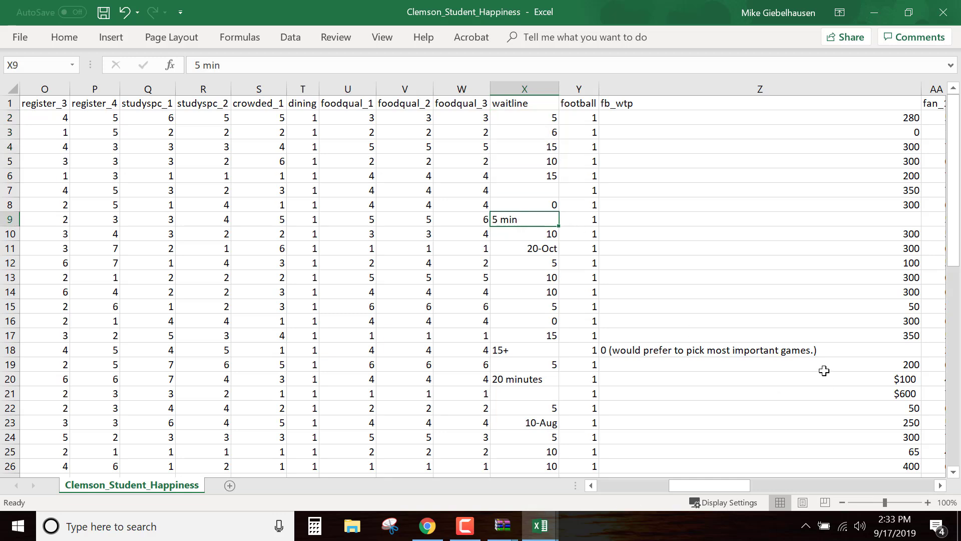
{"action": "type", "text": "5"}
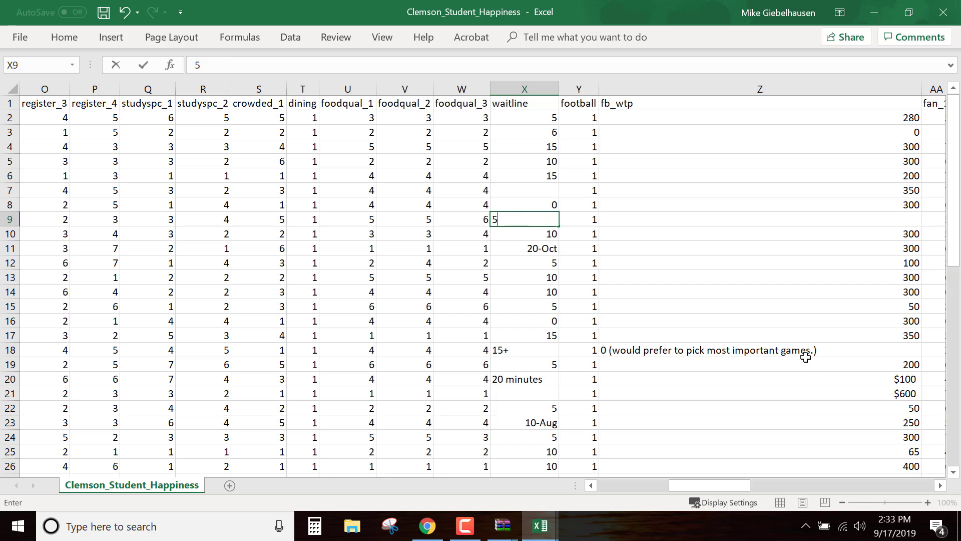
{"action": "left_click", "coordinate": [803, 351]}
Try to replace the date in waitline cell X11 with 15
{"action": "left_click", "coordinate": [537, 250]}
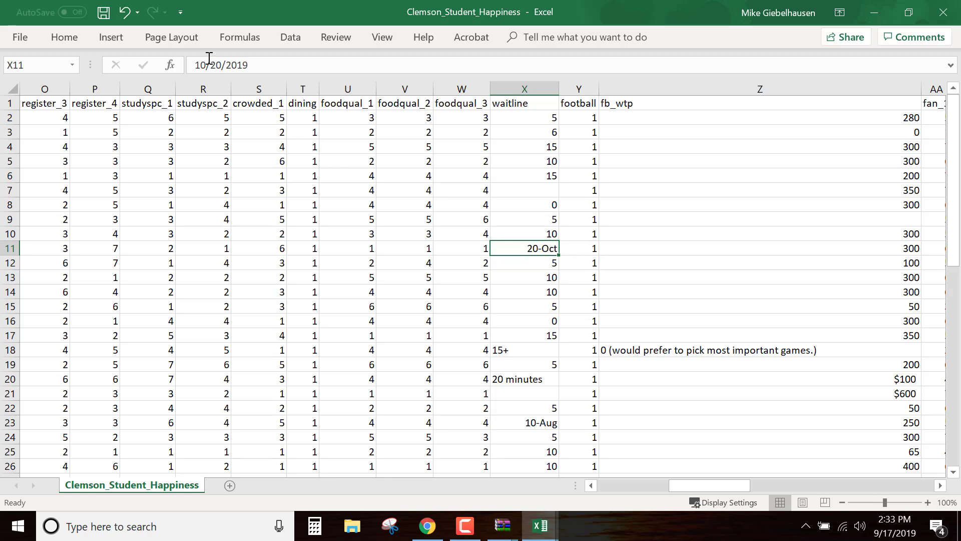
{"action": "type", "text": "15"}
{"action": "left_click", "coordinate": [702, 310]}
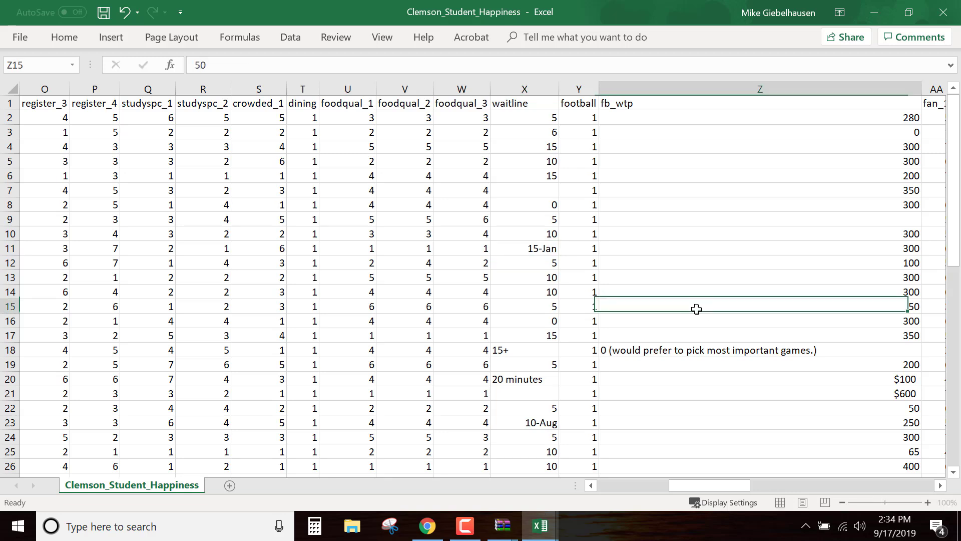
Set the text answers in the waitline column to plain numbers: 15 in X18 and 20 in X20
{"action": "left_click", "coordinate": [527, 353]}
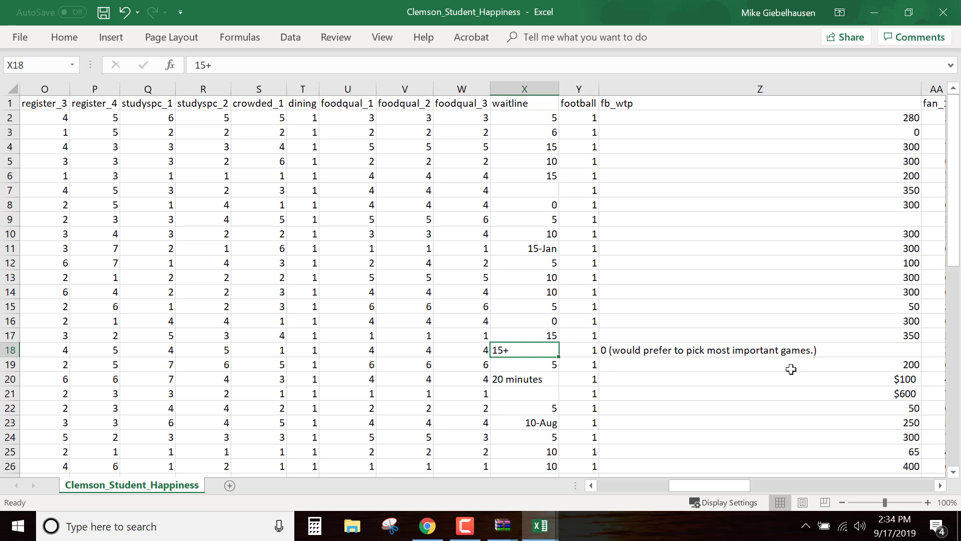
{"action": "type", "text": "15"}
{"action": "left_click", "coordinate": [742, 296]}
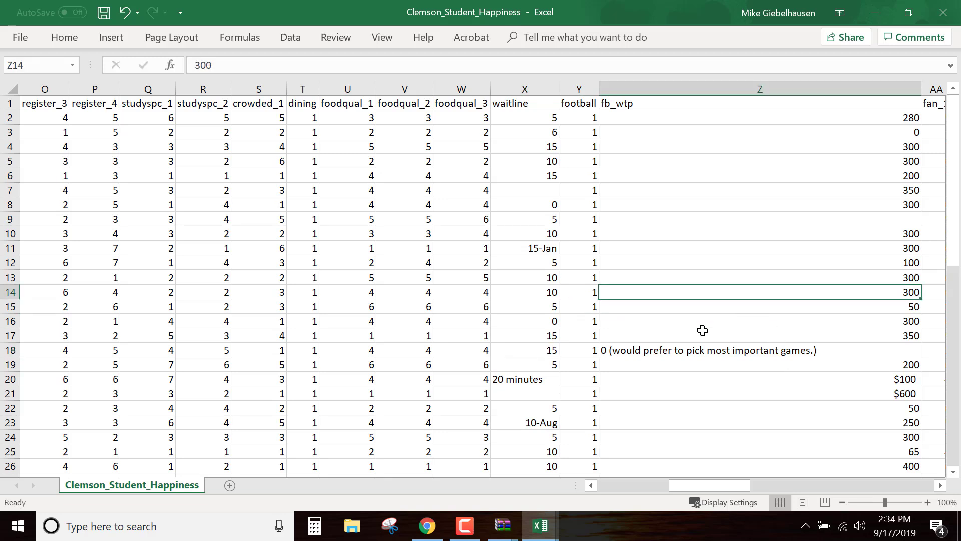
{"action": "left_click", "coordinate": [538, 381]}
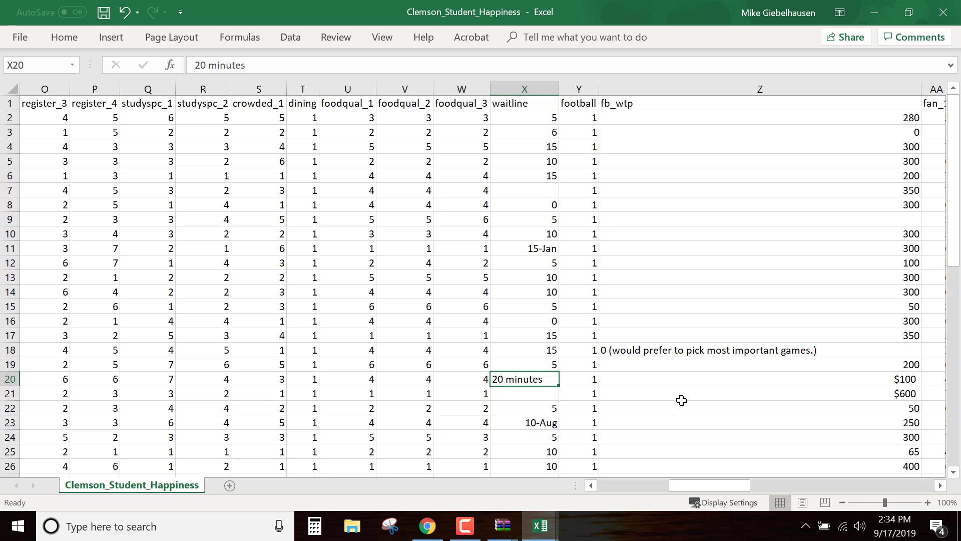
{"action": "type", "text": "20"}
{"action": "left_click", "coordinate": [674, 254]}
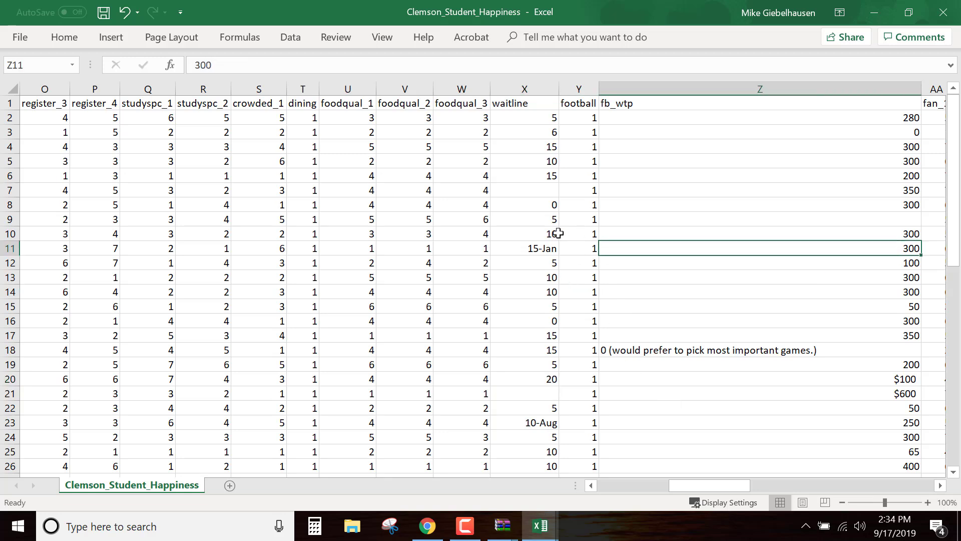
Fill waitline cell X10 down into X11 to replace its date format, and set X11 to 15
{"action": "left_click", "coordinate": [551, 233]}
{"action": "left_click_drag", "start_coordinate": [561, 242], "coordinate": [562, 254]}
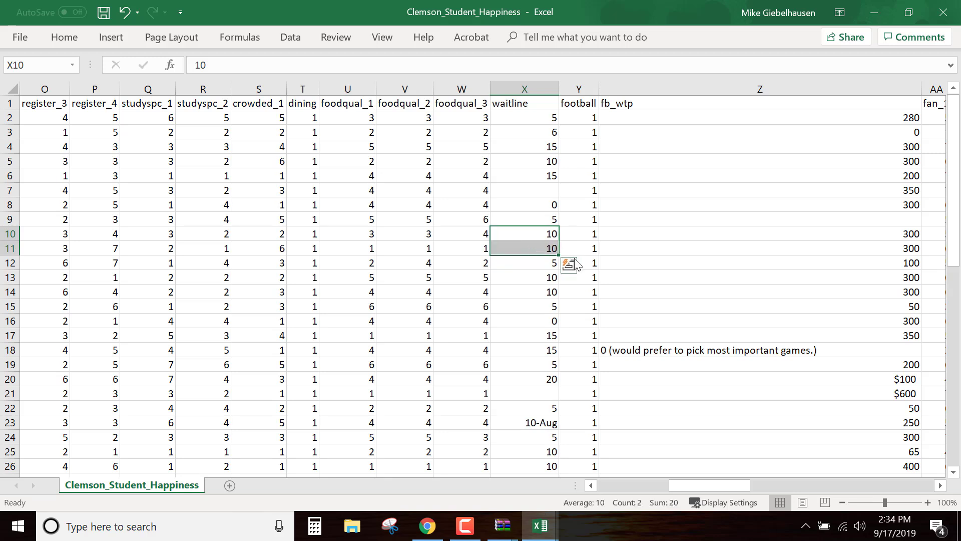
{"action": "left_click", "coordinate": [551, 248]}
{"action": "type", "text": "15"}
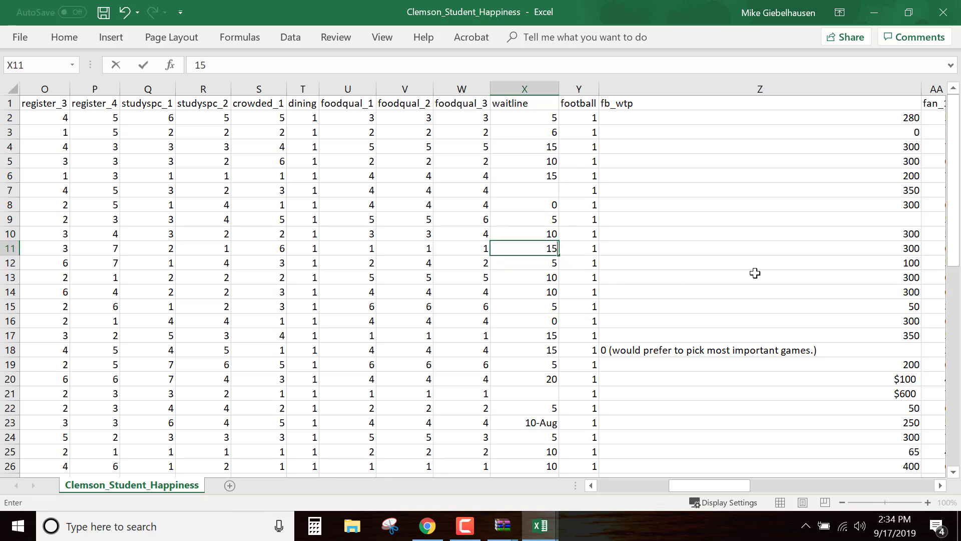
{"action": "left_click", "coordinate": [756, 275]}
Fill waitline cell X22 down into X23 to replace its date format, and set X23 to 9
{"action": "scroll", "coordinate": [695, 379], "scroll_direction": "down", "scroll_amount": 1}
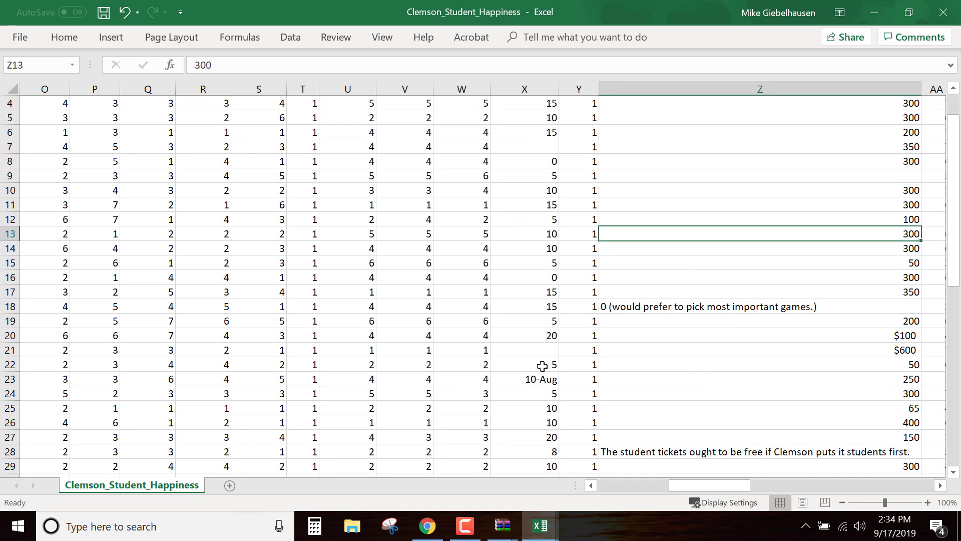
{"action": "left_click", "coordinate": [521, 378]}
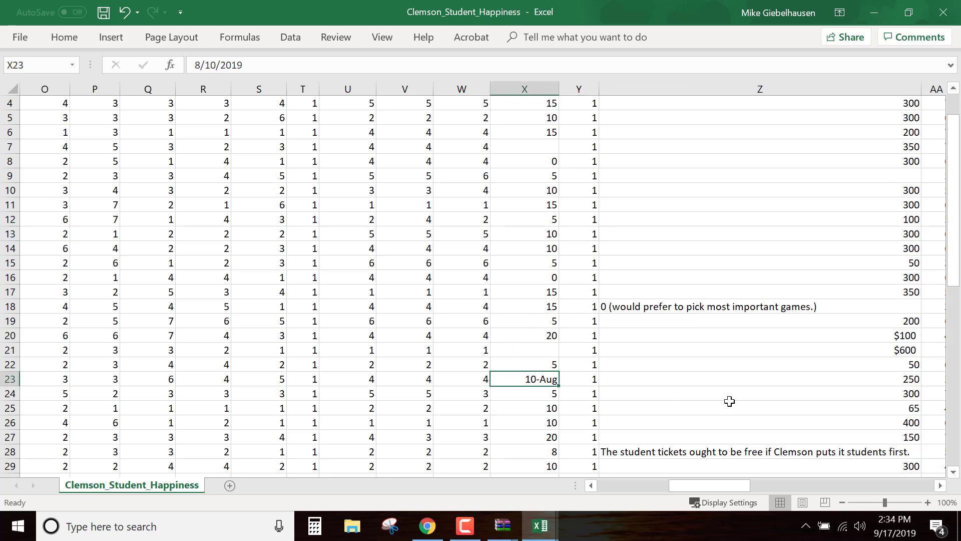
{"action": "left_click", "coordinate": [553, 367]}
{"action": "left_click_drag", "start_coordinate": [560, 371], "coordinate": [560, 384]}
{"action": "left_click", "coordinate": [548, 378]}
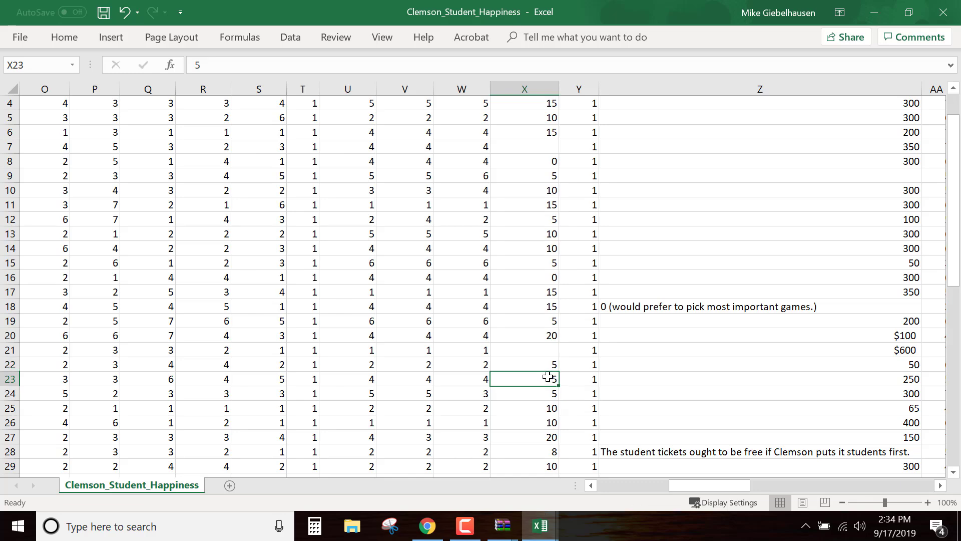
{"action": "type", "text": "9"}
{"action": "left_click", "coordinate": [786, 423]}
Replace the text answer "three minutes" in waitline cell X37 with the number 3
{"action": "scroll", "coordinate": [704, 410], "scroll_direction": "down", "scroll_amount": 5}
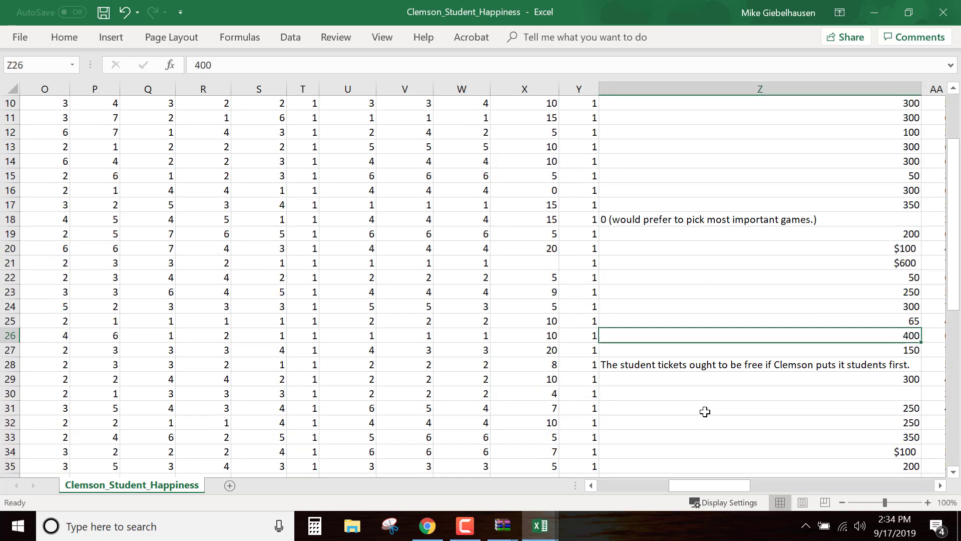
{"action": "scroll", "coordinate": [705, 411], "scroll_direction": "down", "scroll_amount": 1}
{"action": "left_click", "coordinate": [533, 321]}
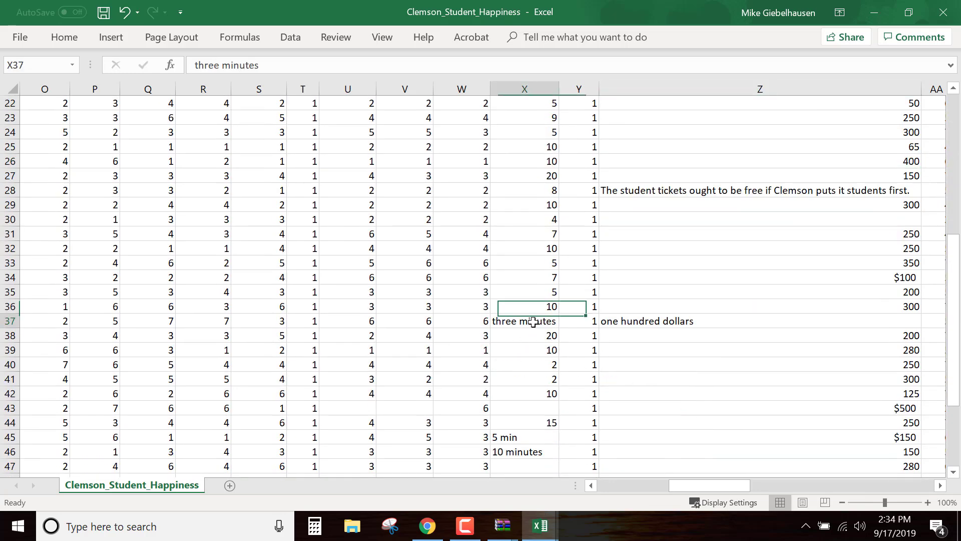
{"action": "type", "text": "3"}
{"action": "left_click", "coordinate": [536, 368]}
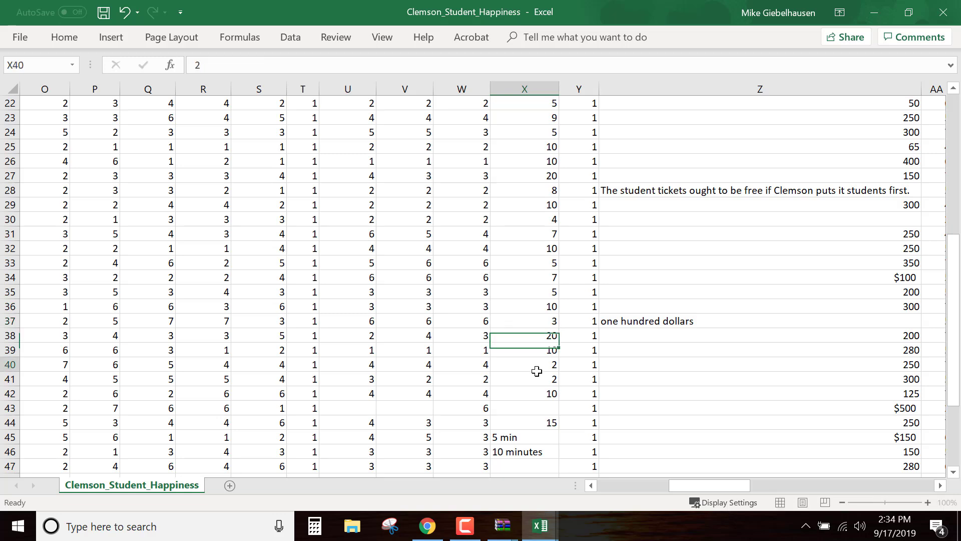
Set the text answers in waitline cells X45 and X46 to the plain numbers 5 and 10
{"action": "scroll", "coordinate": [651, 426], "scroll_direction": "down", "scroll_amount": 1}
{"action": "left_click", "coordinate": [543, 394]}
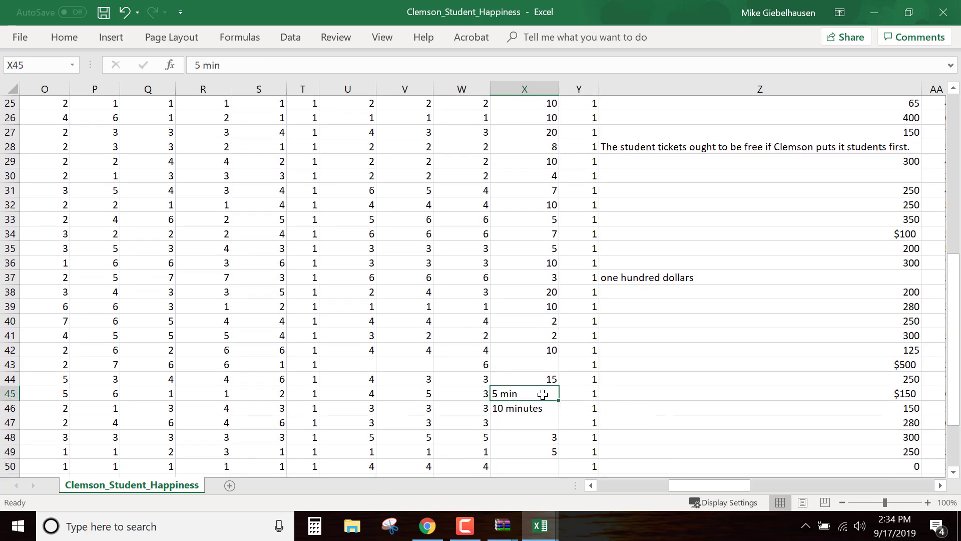
{"action": "type", "text": "5"}
{"action": "left_click", "coordinate": [536, 409]}
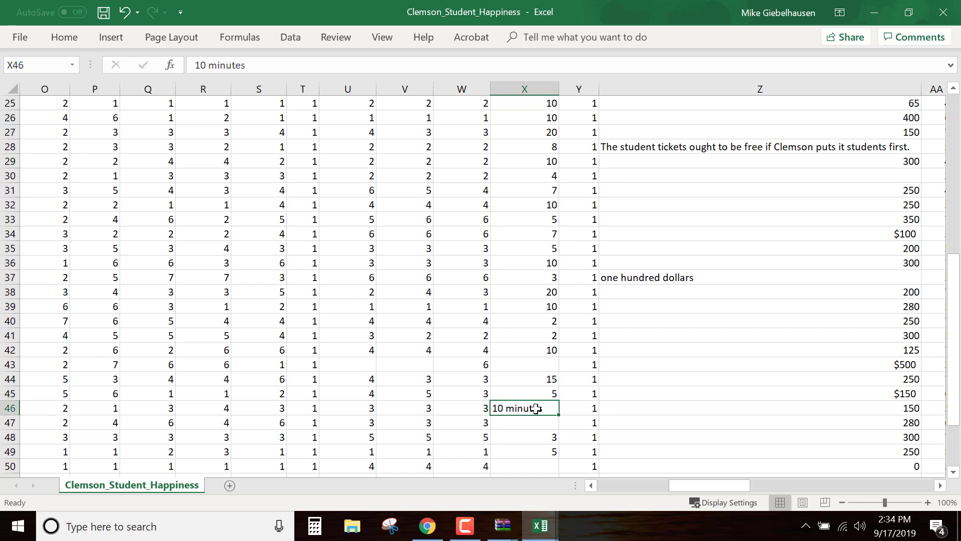
{"action": "type", "text": "10"}
{"action": "left_click", "coordinate": [675, 437]}
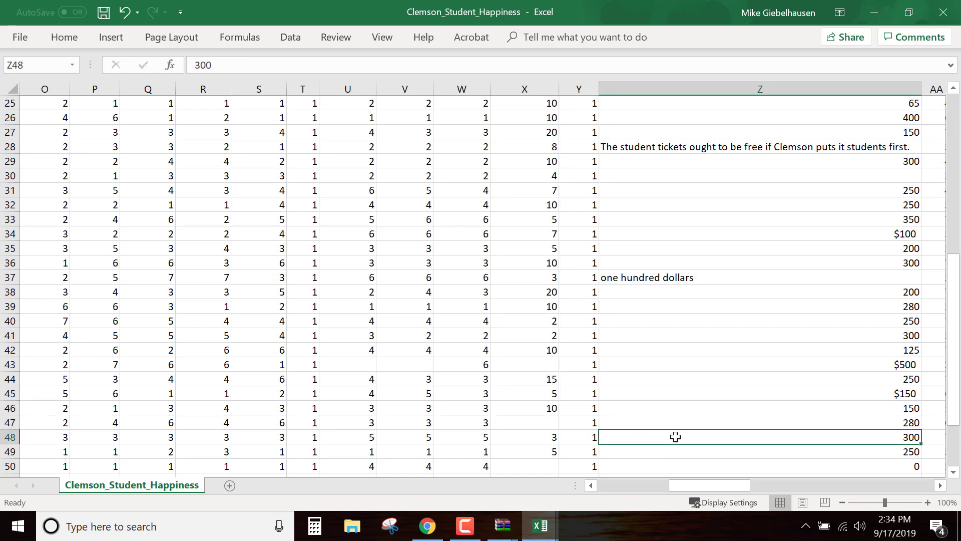
Replace the text answer "3 minutes" in waitline cell X54 with the number 3
{"action": "scroll", "coordinate": [676, 437], "scroll_direction": "down", "scroll_amount": 4}
{"action": "left_click", "coordinate": [532, 350]}
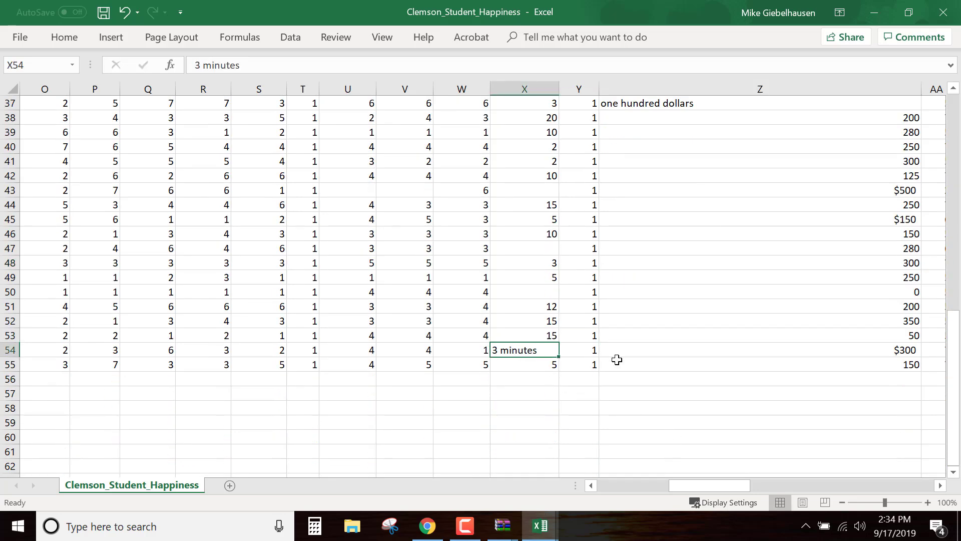
{"action": "type", "text": "3"}
{"action": "left_click", "coordinate": [728, 377]}
Replace the text answer about picking the most important games in fb_wtp cell Z18 with 0
{"action": "scroll", "coordinate": [728, 391], "scroll_direction": "up", "scroll_amount": 9}
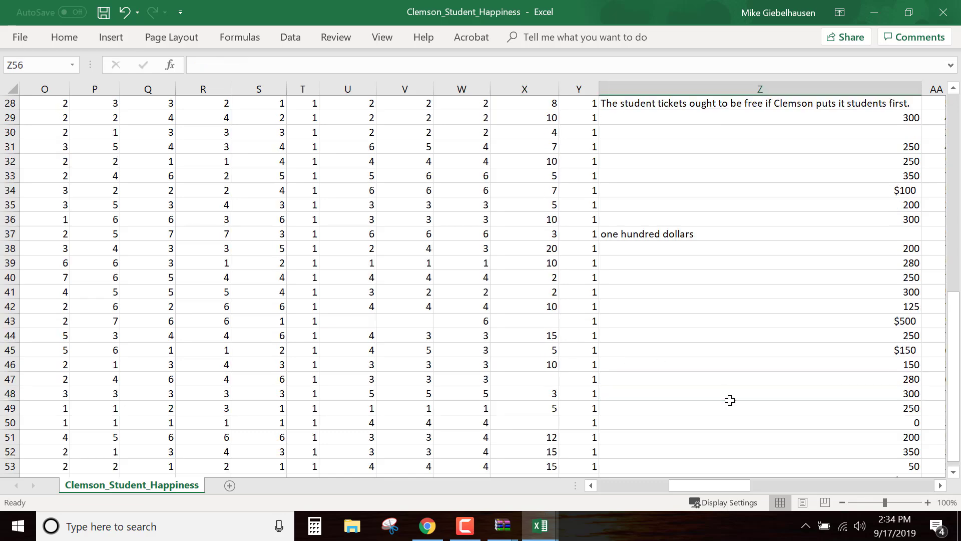
{"action": "scroll", "coordinate": [730, 401], "scroll_direction": "up", "scroll_amount": 3}
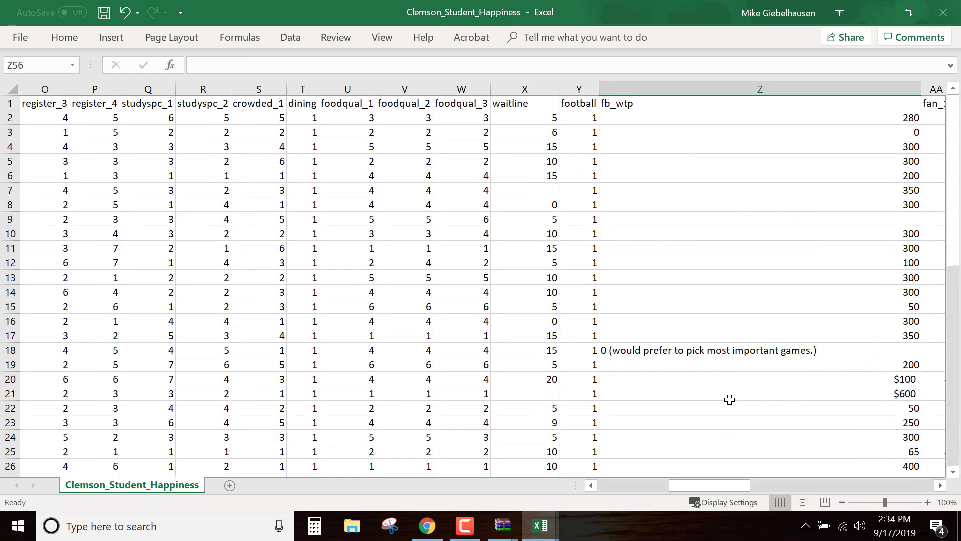
{"action": "scroll", "coordinate": [730, 399], "scroll_direction": "down", "scroll_amount": 3}
{"action": "scroll", "coordinate": [730, 399], "scroll_direction": "up", "scroll_amount": 3}
{"action": "left_click", "coordinate": [653, 350]}
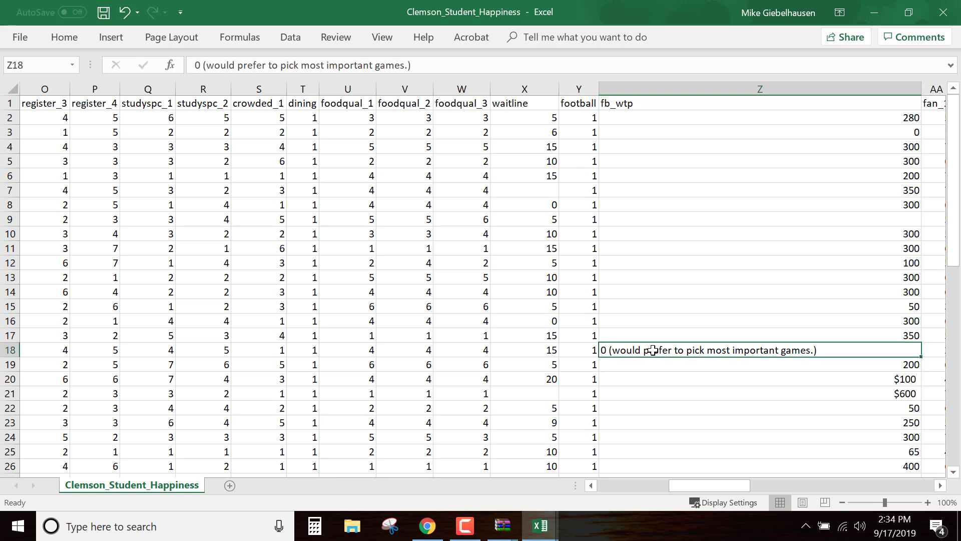
{"action": "type", "text": "0"}
{"action": "left_click", "coordinate": [768, 398]}
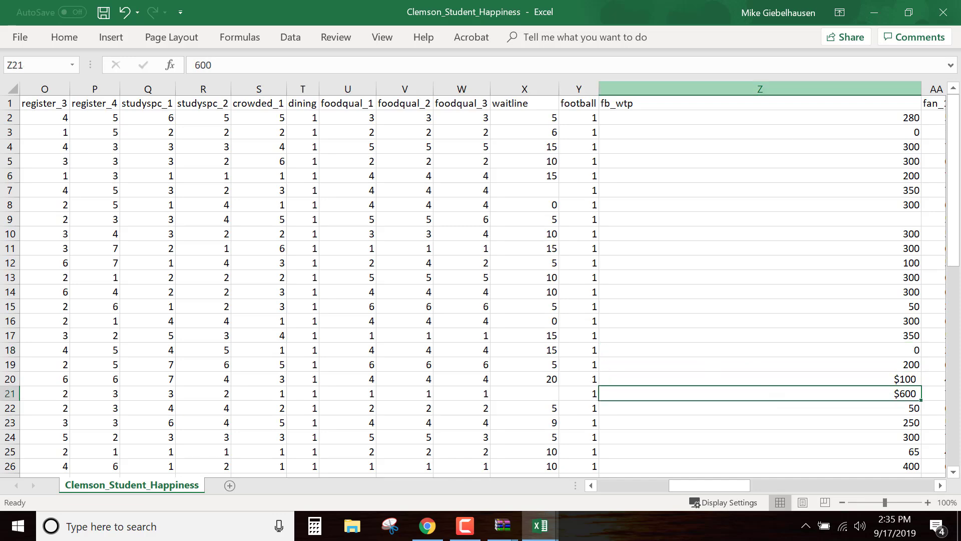
Check the stored value behind the dollar-formatted fb_wtp cell Z20, and clear the student-tickets comment from Z28
{"action": "scroll", "coordinate": [674, 337], "scroll_direction": "down", "scroll_amount": 3}
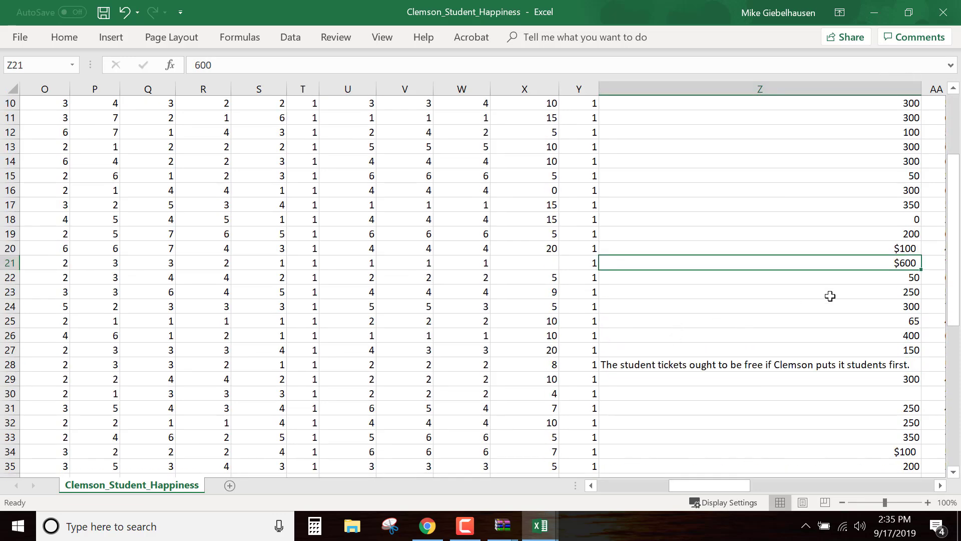
{"action": "left_click", "coordinate": [869, 246]}
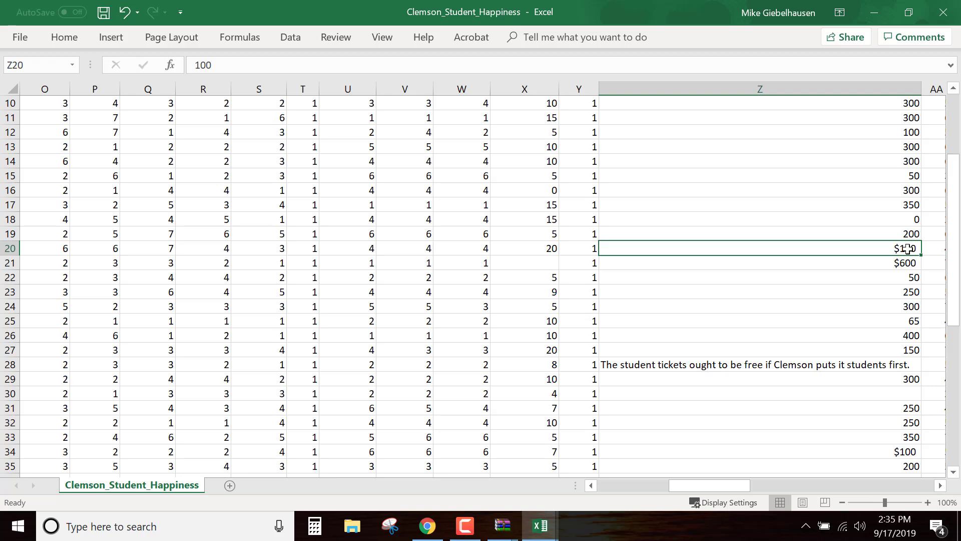
{"action": "left_click", "coordinate": [205, 65]}
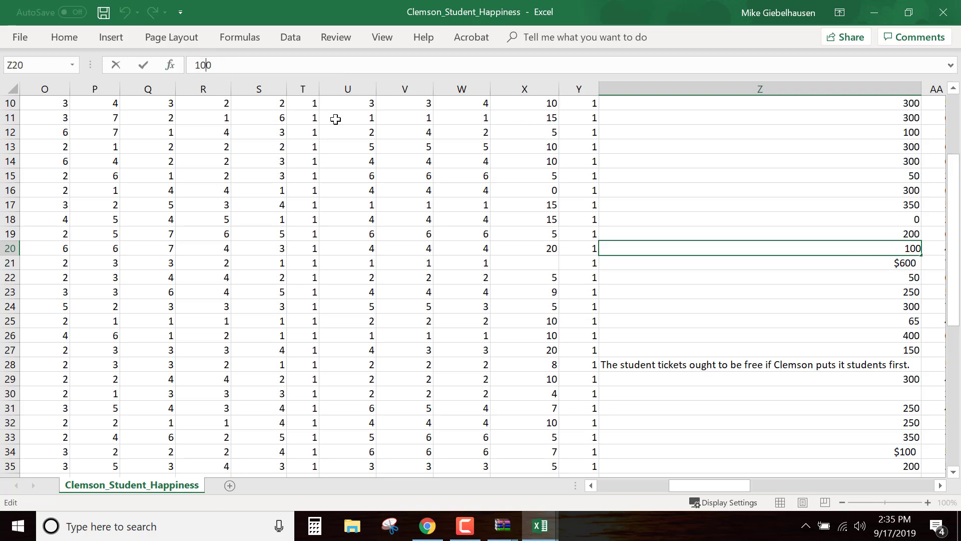
{"action": "left_click", "coordinate": [721, 365]}
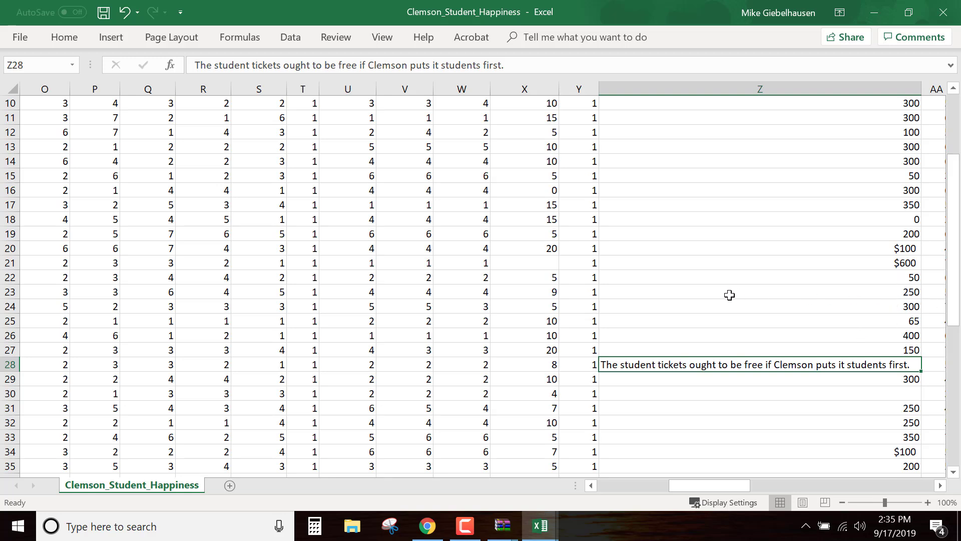
{"action": "key", "text": "Delete"}
Replace the text answer "one hundred dollars" in fb_wtp cell Z37 with the number 100
{"action": "scroll", "coordinate": [752, 388], "scroll_direction": "down", "scroll_amount": 1}
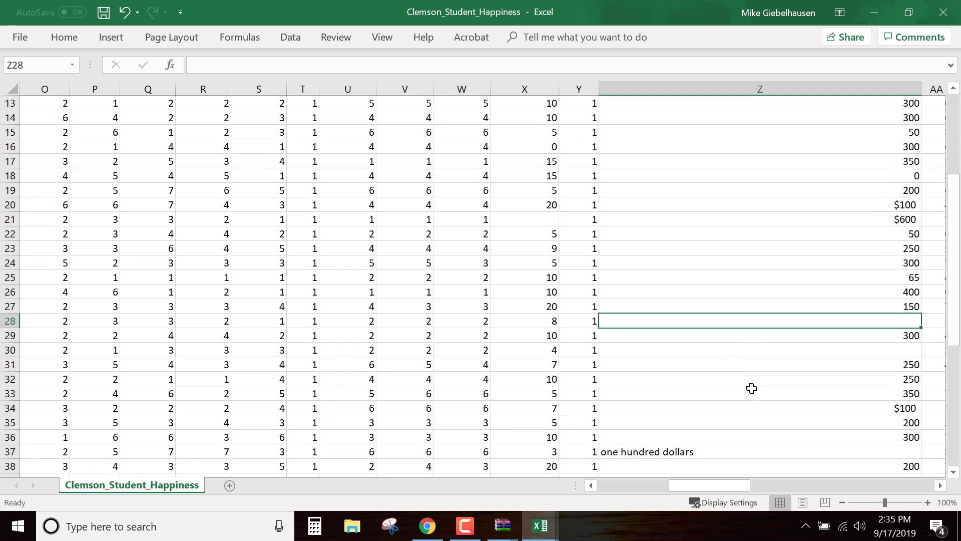
{"action": "scroll", "coordinate": [751, 389], "scroll_direction": "down", "scroll_amount": 1}
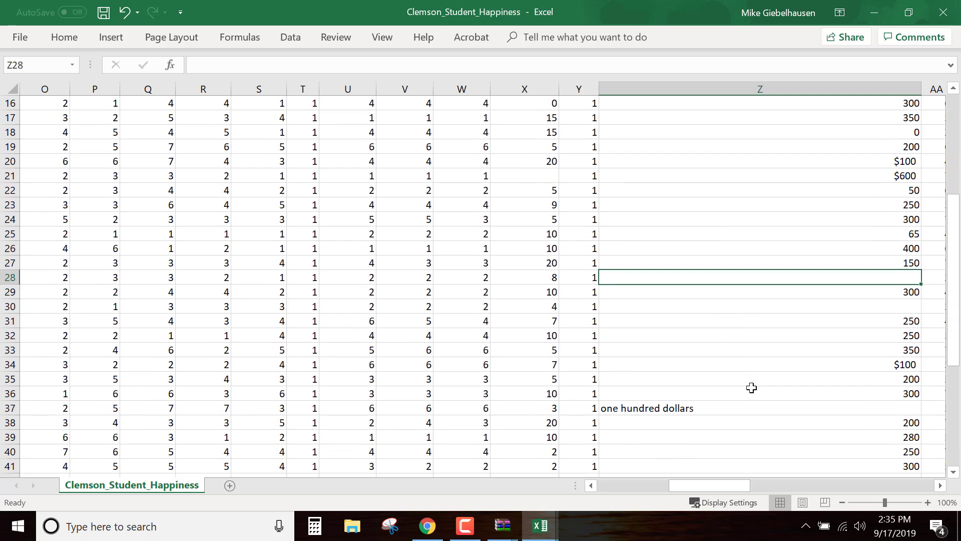
{"action": "scroll", "coordinate": [752, 388], "scroll_direction": "down", "scroll_amount": 1}
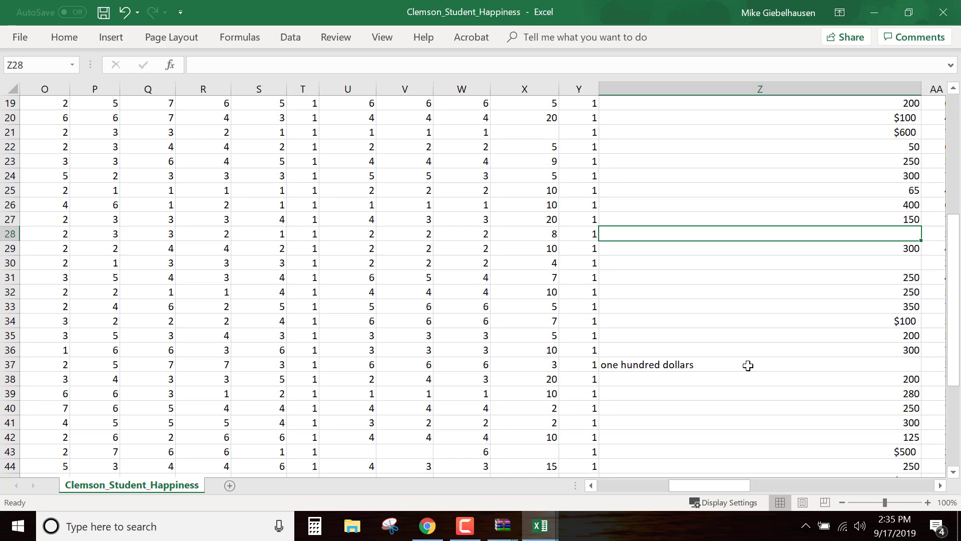
{"action": "left_click", "coordinate": [747, 368]}
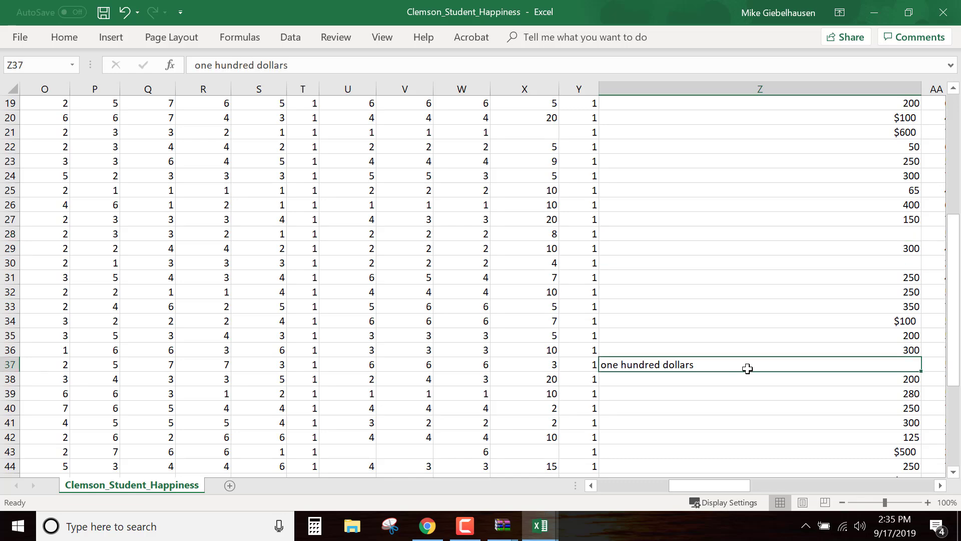
{"action": "type", "text": "100"}
{"action": "left_click", "coordinate": [758, 418]}
Fit the width of the fb_wtp column Z to its contents and check its entries down to the last row
{"action": "scroll", "coordinate": [758, 410], "scroll_direction": "down", "scroll_amount": 3}
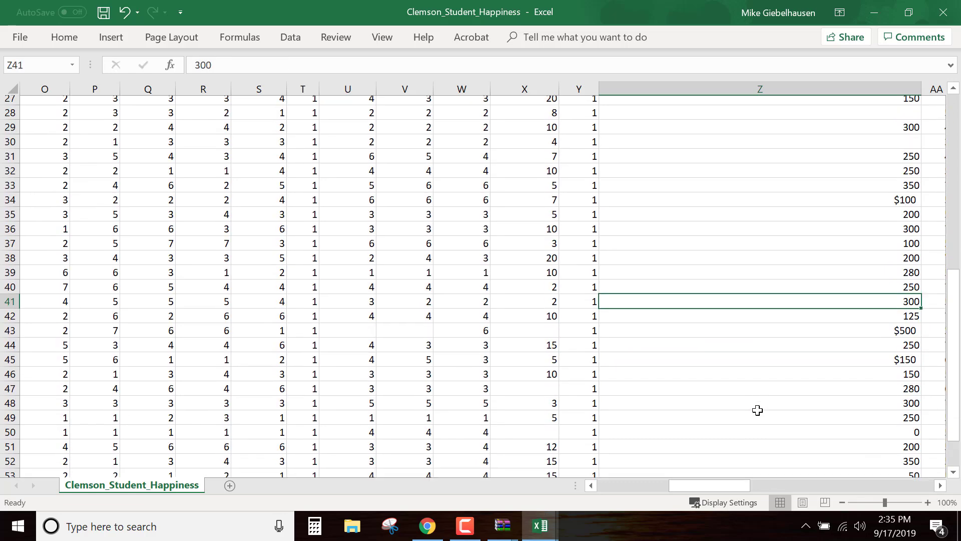
{"action": "scroll", "coordinate": [757, 410], "scroll_direction": "down", "scroll_amount": 7}
{"action": "scroll", "coordinate": [757, 410], "scroll_direction": "up", "scroll_amount": 16}
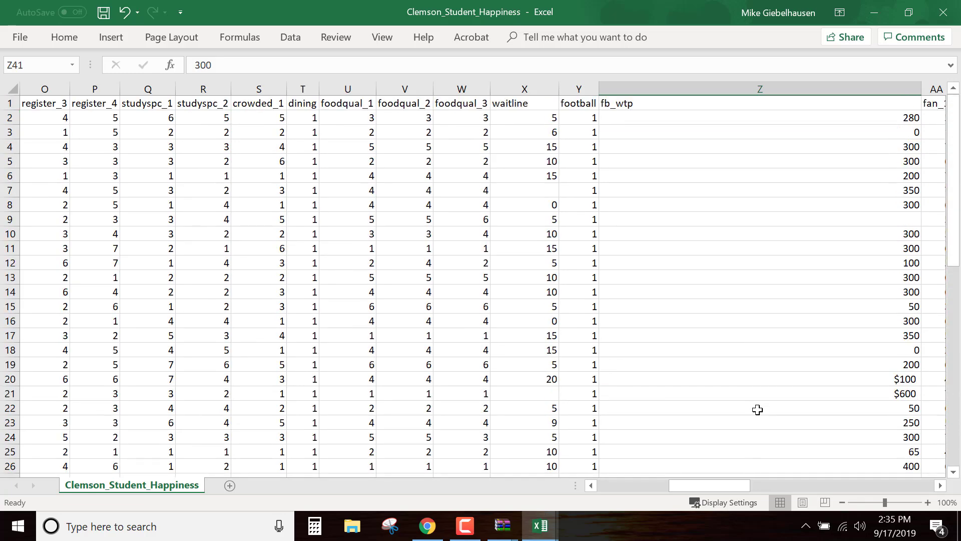
{"action": "double_click", "coordinate": [921, 91]}
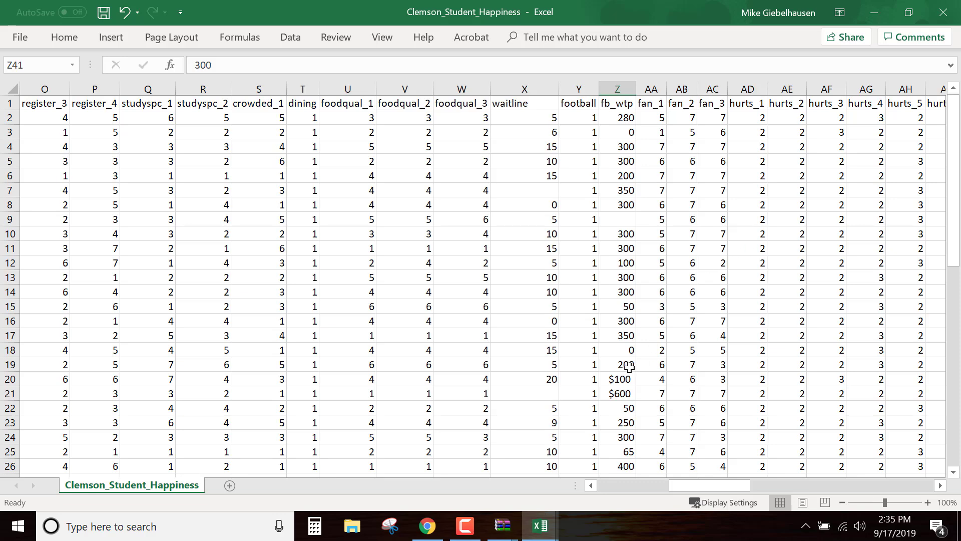
{"action": "scroll", "coordinate": [645, 273], "scroll_direction": "down", "scroll_amount": 9}
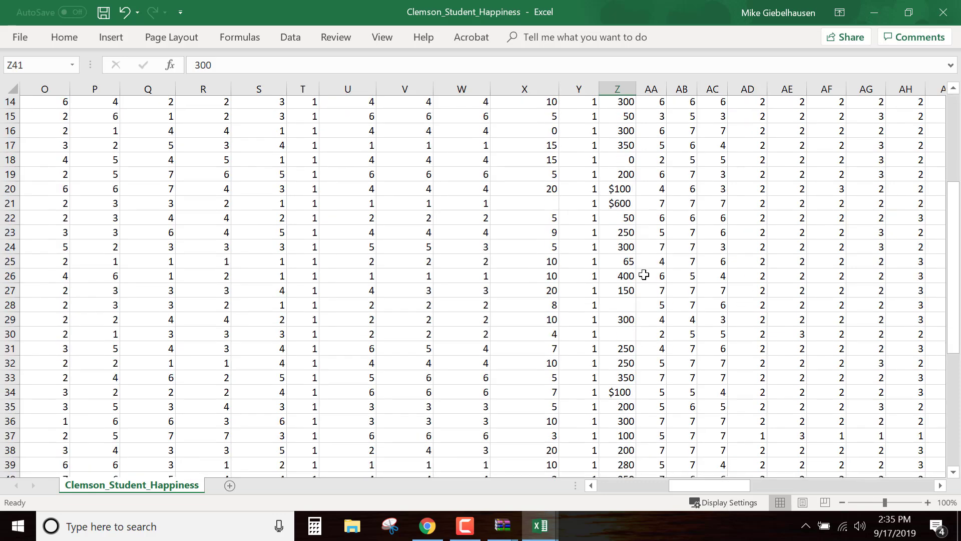
{"action": "scroll", "coordinate": [645, 274], "scroll_direction": "down", "scroll_amount": 5}
{"action": "scroll", "coordinate": [644, 273], "scroll_direction": "up", "scroll_amount": 14}
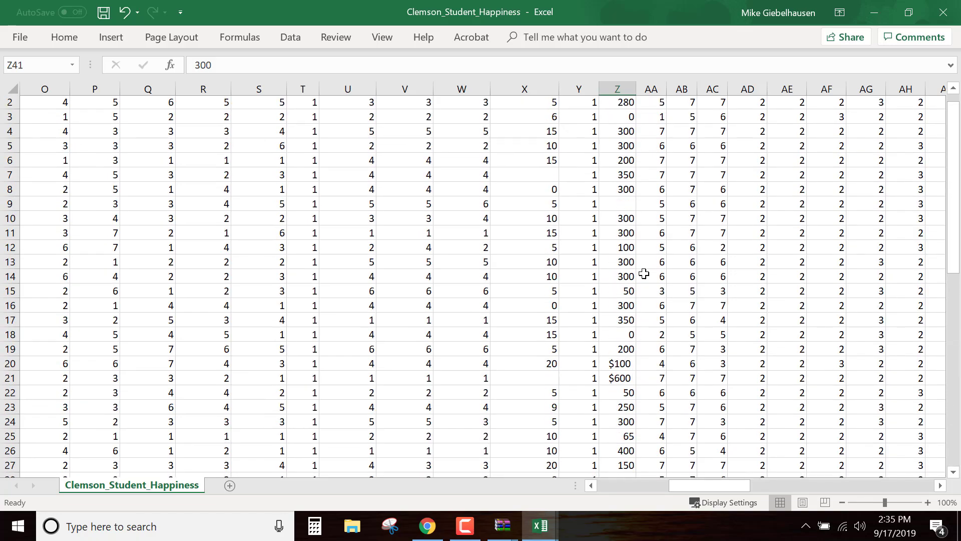
Fill startsal cell AM6 down into AM7 to replace the salary range, and set AM7 to 45,000
{"action": "left_click_drag", "start_coordinate": [720, 487], "coordinate": [794, 489]}
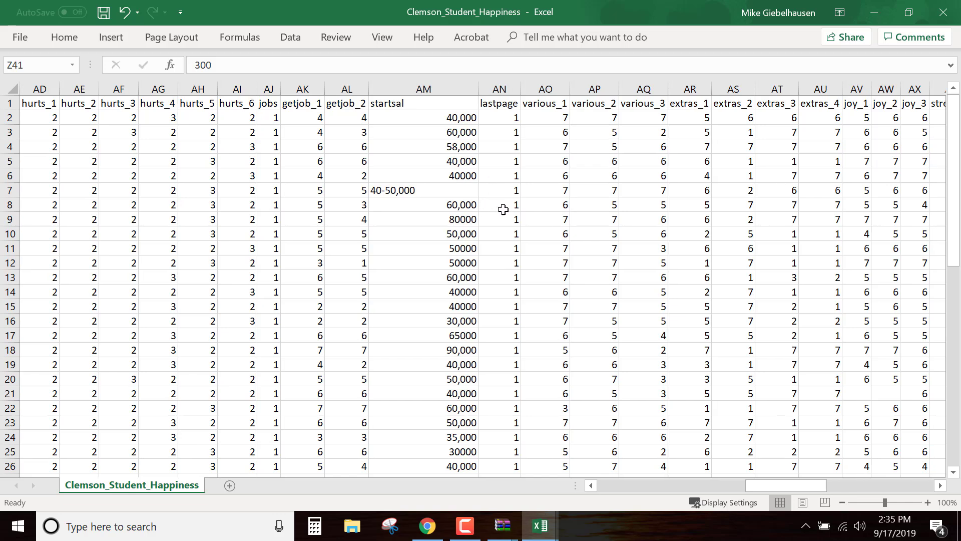
{"action": "left_click", "coordinate": [460, 184]}
{"action": "key", "text": "Up"}
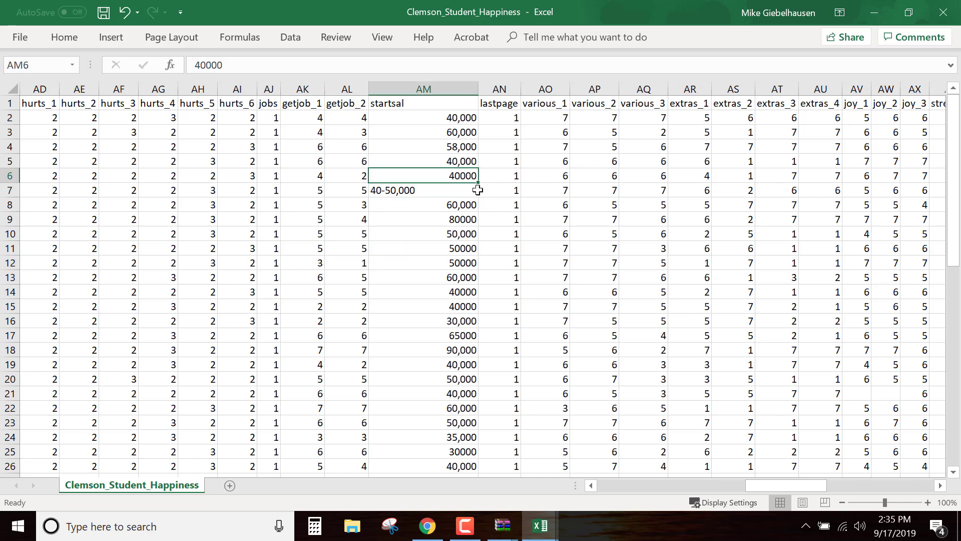
{"action": "left_click_drag", "start_coordinate": [480, 184], "coordinate": [480, 197]}
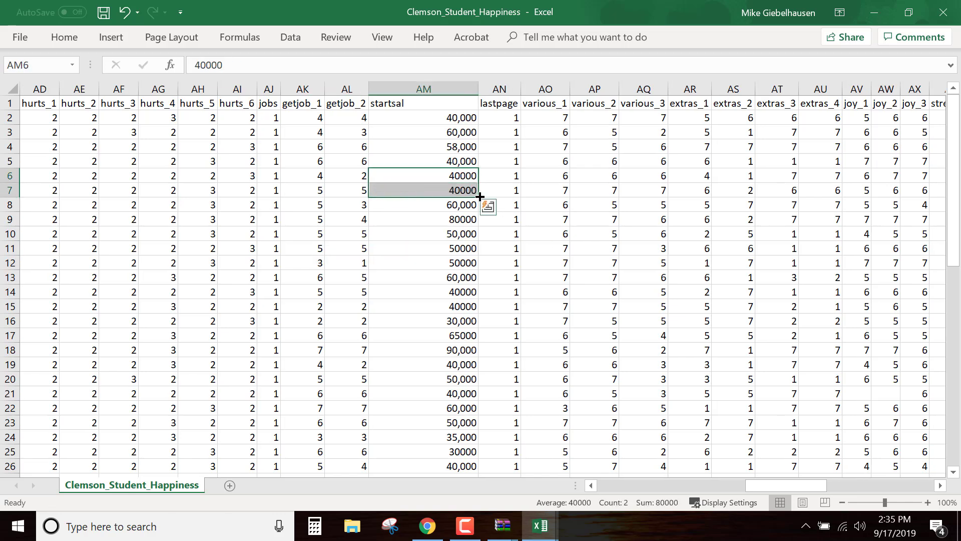
{"action": "left_click", "coordinate": [457, 190]}
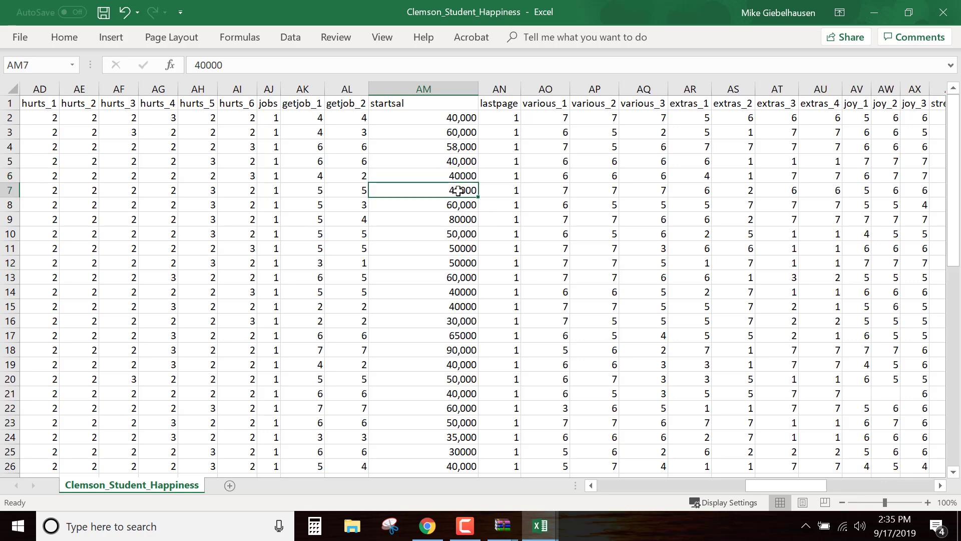
{"action": "type", "text": "45,000"}
{"action": "left_click", "coordinate": [607, 234]}
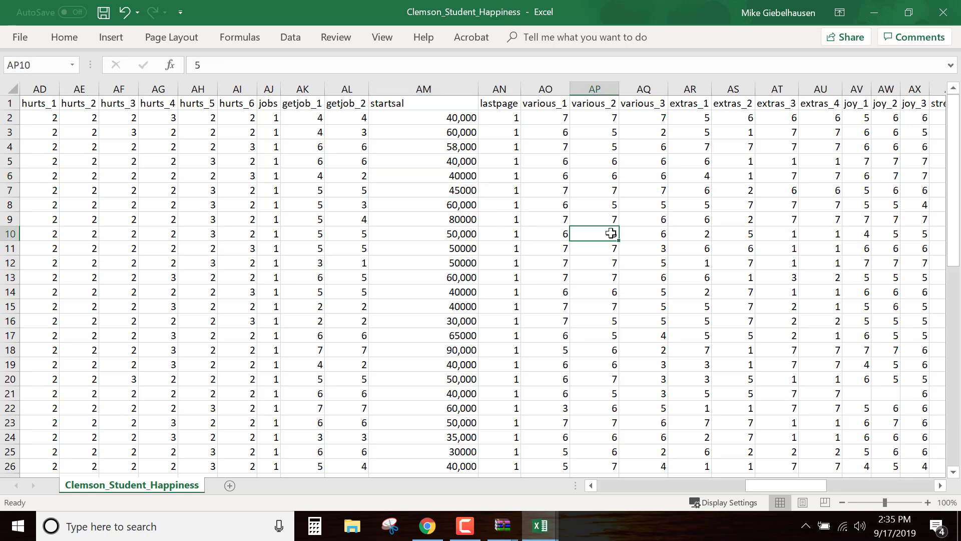
Fill startsal cell AM36 down into AM37 to replace its text answer, and change AM37 to 75000
{"action": "scroll", "coordinate": [608, 235], "scroll_direction": "down", "scroll_amount": 7}
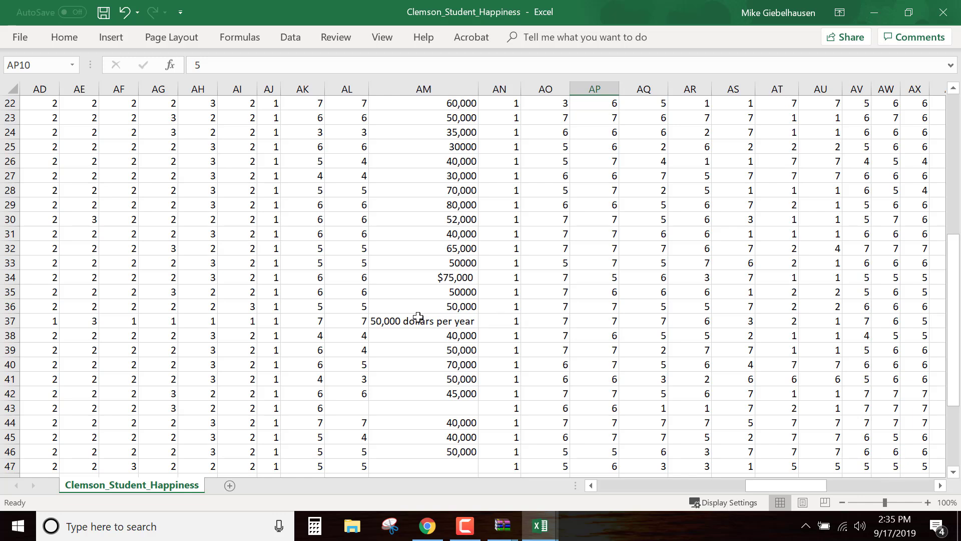
{"action": "left_click", "coordinate": [453, 307]}
{"action": "left_click_drag", "start_coordinate": [478, 313], "coordinate": [459, 321]}
{"action": "double_click", "coordinate": [447, 321]}
{"action": "type", "text": "75000"}
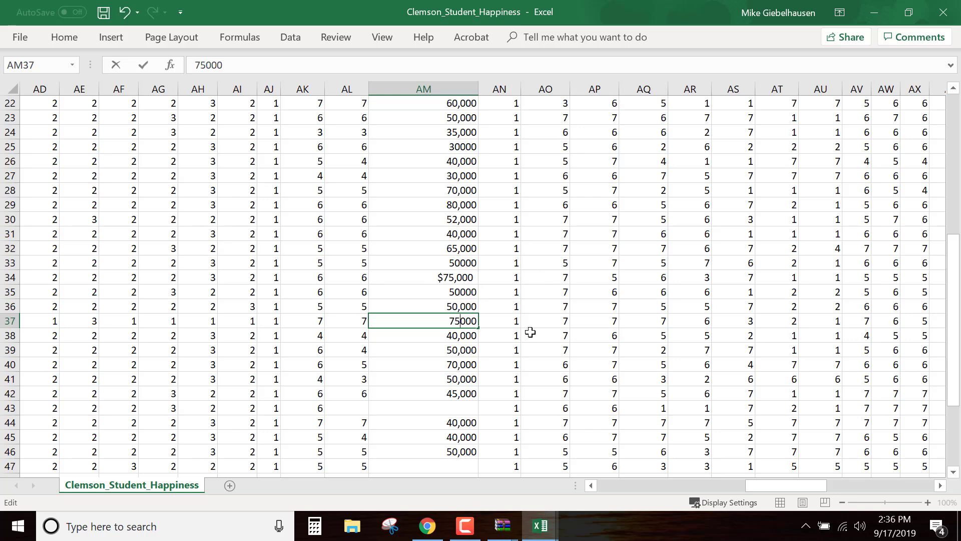
{"action": "left_click", "coordinate": [531, 333]}
{"action": "scroll", "coordinate": [531, 332], "scroll_direction": "down", "scroll_amount": 5}
{"action": "scroll", "coordinate": [530, 332], "scroll_direction": "up", "scroll_amount": 1}
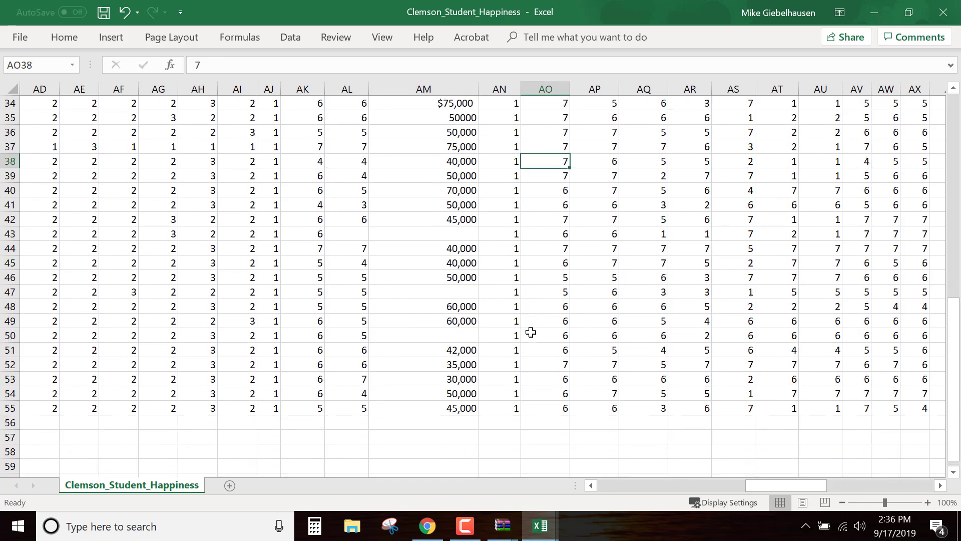
Fit the width of the startsal column AM to its contents
{"action": "scroll", "coordinate": [531, 332], "scroll_direction": "up", "scroll_amount": 11}
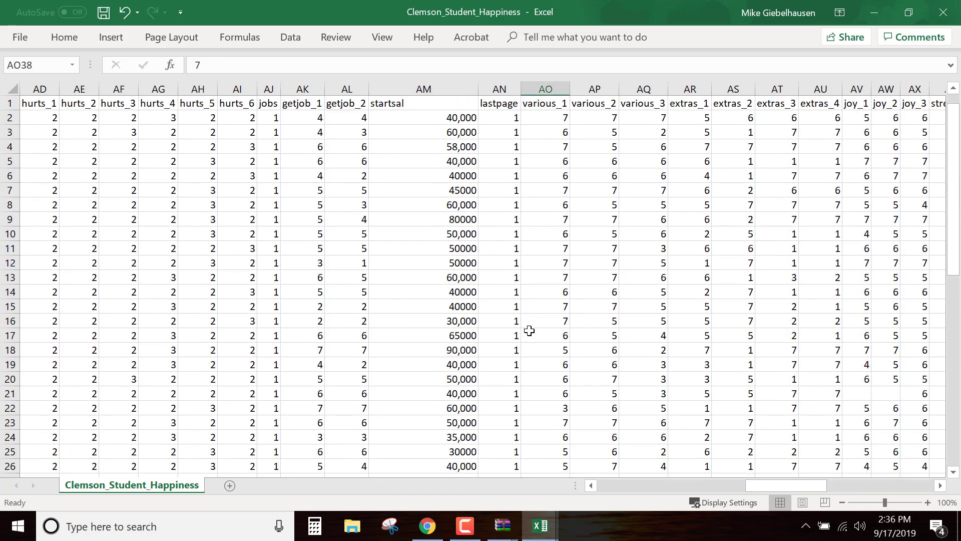
{"action": "left_click_drag", "start_coordinate": [478, 92], "coordinate": [478, 92]}
{"action": "double_click", "coordinate": [478, 91]}
Fill goout cell BB8 down into BB9 to replace the date entry "4-Mar", and set BB9 to 4.5
{"action": "left_click_drag", "start_coordinate": [747, 485], "coordinate": [818, 486]}
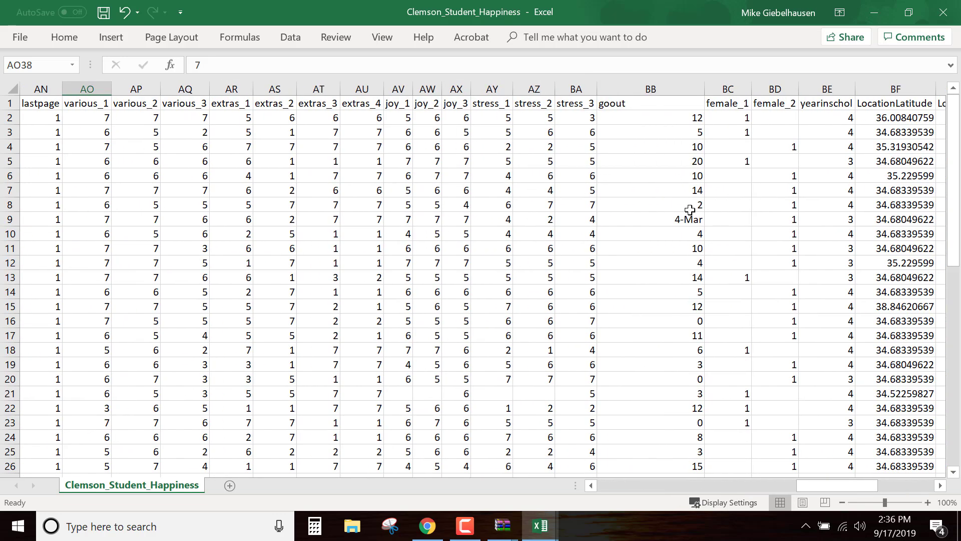
{"action": "left_click", "coordinate": [688, 203]}
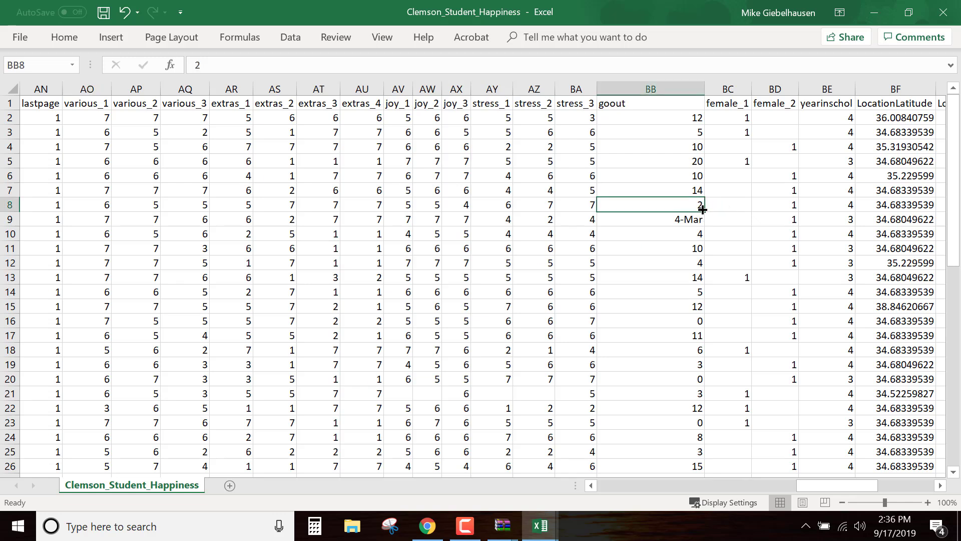
{"action": "left_click_drag", "start_coordinate": [704, 216], "coordinate": [679, 217]}
{"action": "double_click", "coordinate": [679, 217]}
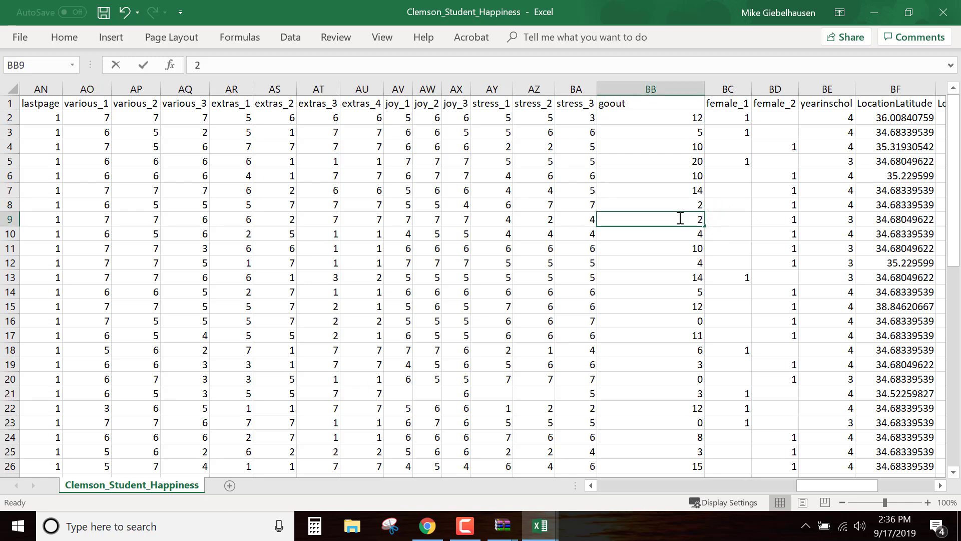
{"action": "double_click", "coordinate": [697, 219]}
{"action": "type", "text": "4"}
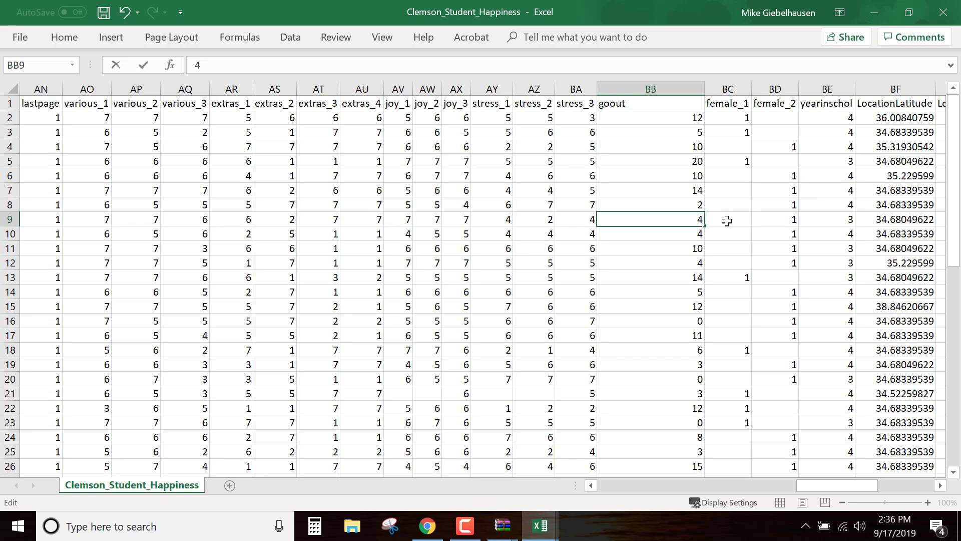
{"action": "type", "text": ".5"}
{"action": "left_click", "coordinate": [728, 293]}
Fill goout cell BB36 down into BB37 to replace "once or twice a month", and change BB37 to 1.5
{"action": "scroll", "coordinate": [728, 294], "scroll_direction": "down", "scroll_amount": 6}
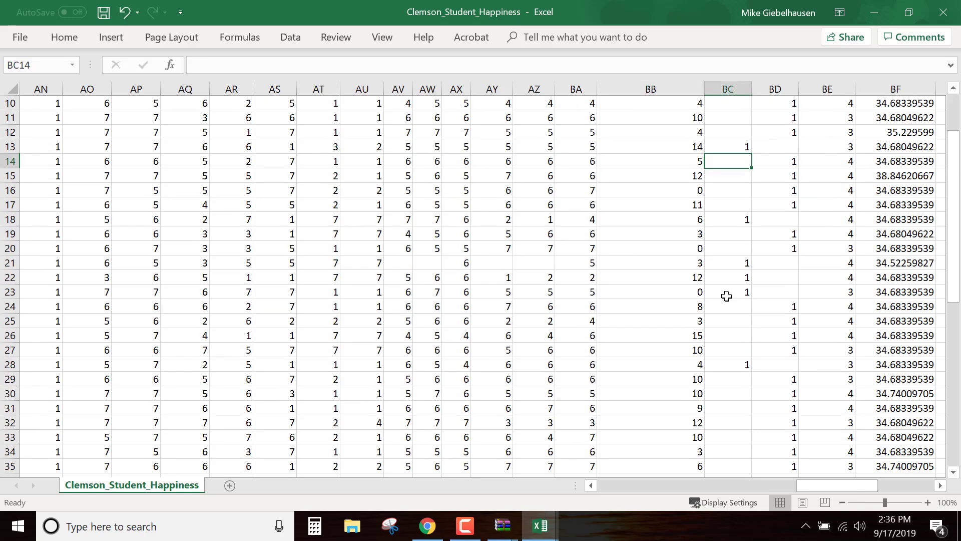
{"action": "left_click", "coordinate": [686, 349]}
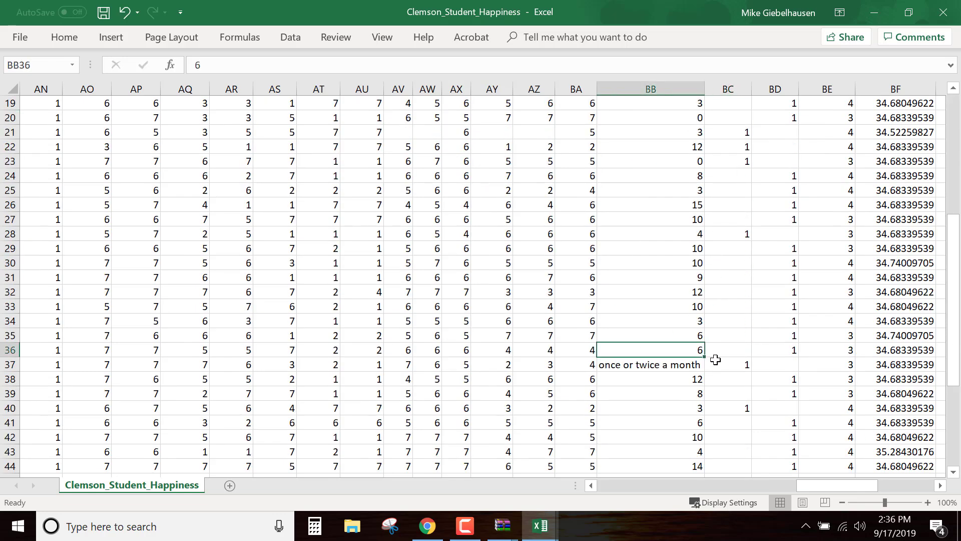
{"action": "left_click_drag", "start_coordinate": [706, 357], "coordinate": [704, 365]}
{"action": "left_click", "coordinate": [680, 365]}
{"action": "double_click", "coordinate": [690, 365]}
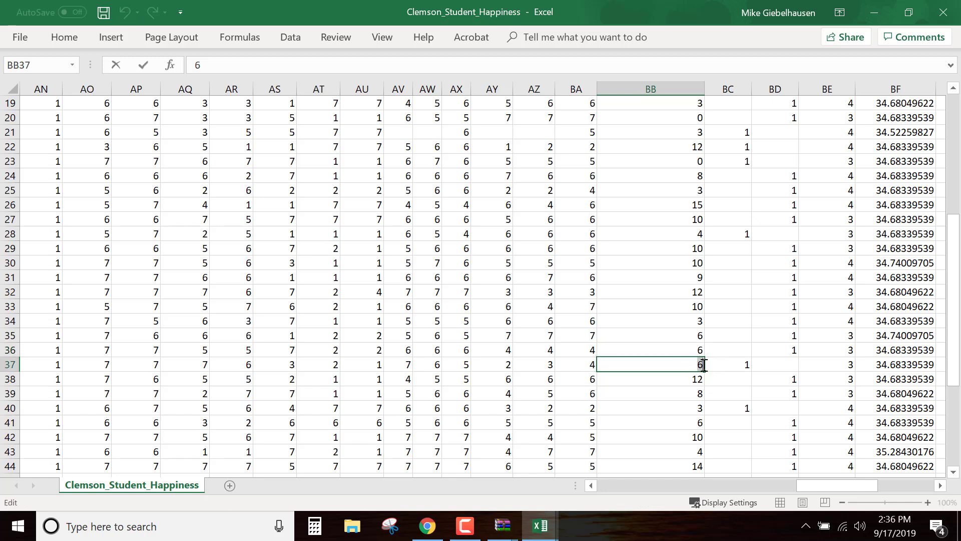
{"action": "type", "text": "1.5"}
{"action": "left_click", "coordinate": [736, 366]}
Replace the text answer "3 times a month" in goout cell BB46 by filling BB45 down, and set BB46 to 3
{"action": "scroll", "coordinate": [739, 367], "scroll_direction": "down", "scroll_amount": 6}
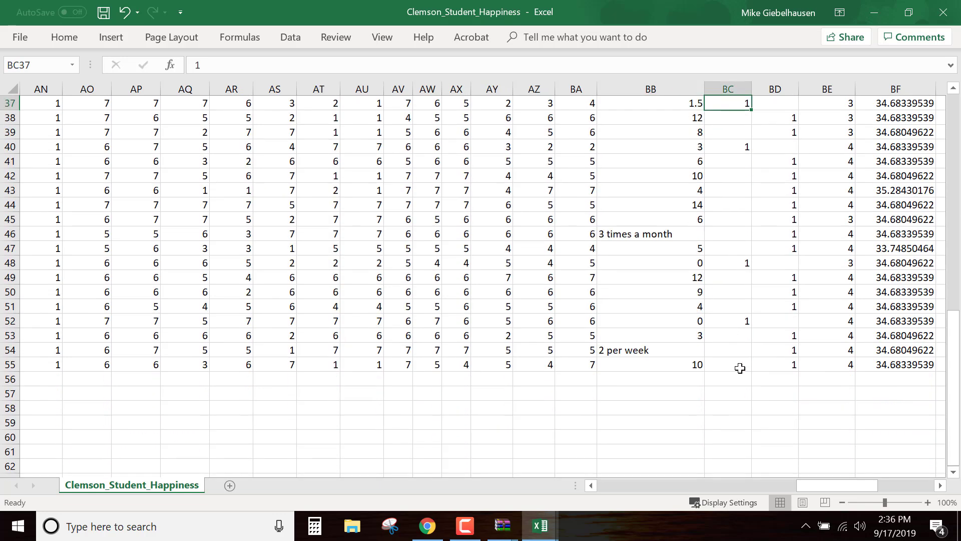
{"action": "left_click", "coordinate": [698, 219]}
{"action": "left_click_drag", "start_coordinate": [704, 227], "coordinate": [705, 234]}
{"action": "left_click", "coordinate": [689, 234]}
{"action": "double_click", "coordinate": [703, 234]}
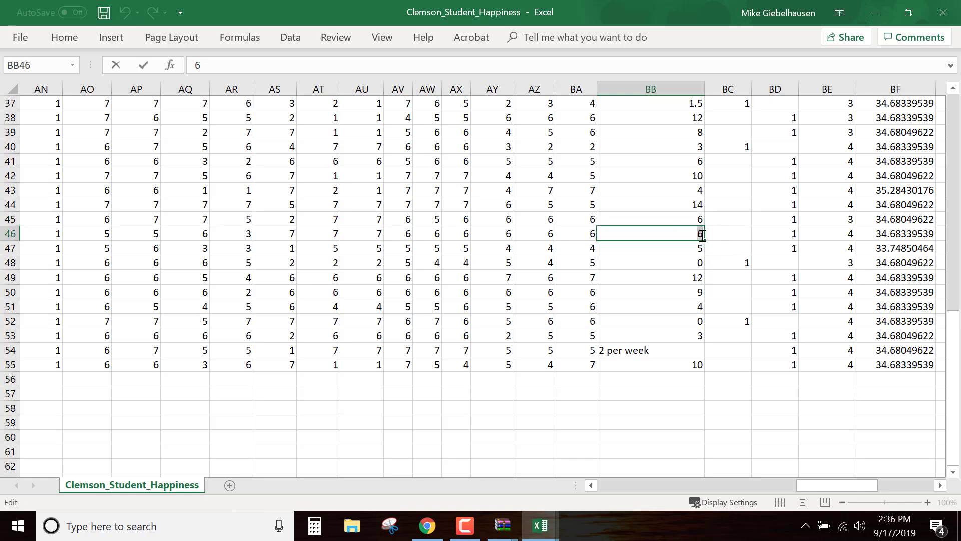
{"action": "type", "text": "3"}
{"action": "left_click", "coordinate": [737, 278]}
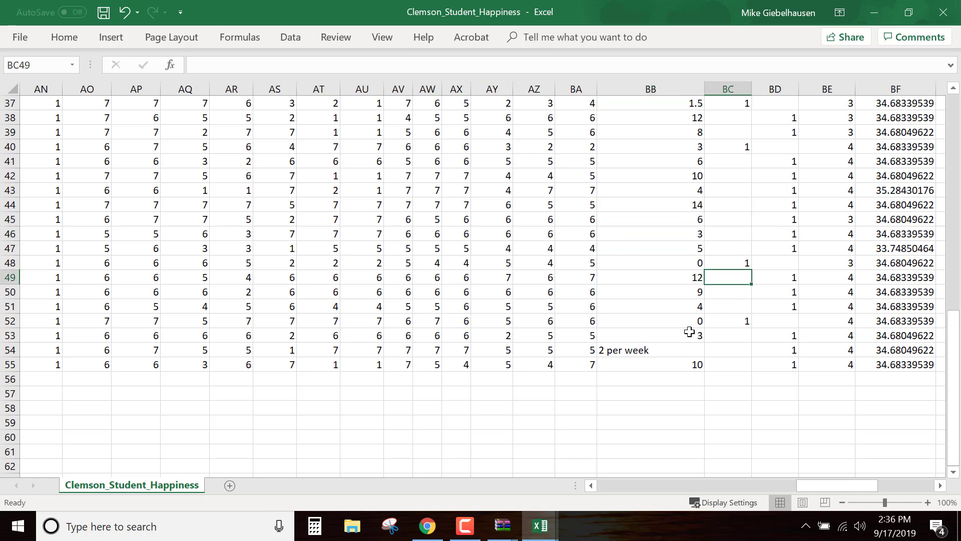
Fill goout cell BB53 down into BB54 to replace the text answer "2 per week" with a number
{"action": "left_click", "coordinate": [691, 333]}
{"action": "mouse_move", "coordinate": [704, 343]}
{"action": "left_mouse_down"}
{"action": "mouse_move", "coordinate": [707, 351]}
{"action": "mouse_move", "coordinate": [691, 350]}
{"action": "left_mouse_up"}
{"action": "left_click", "coordinate": [678, 350]}
{"action": "double_click", "coordinate": [699, 350]}
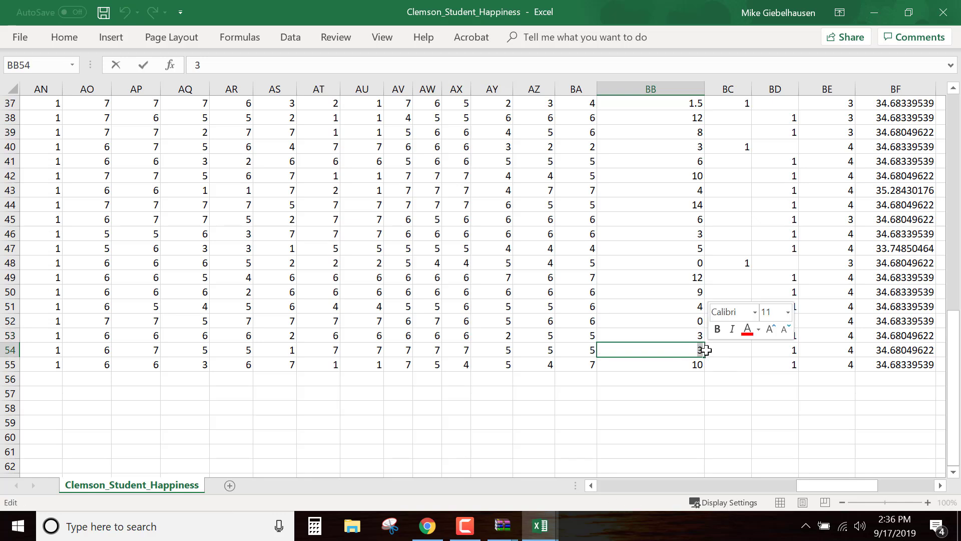
{"action": "left_click", "coordinate": [731, 365]}
Fit the width of the goout column BB to its contents and check the remaining columns up to LocationAccuracy
{"action": "scroll", "coordinate": [751, 395], "scroll_direction": "up", "scroll_amount": 12}
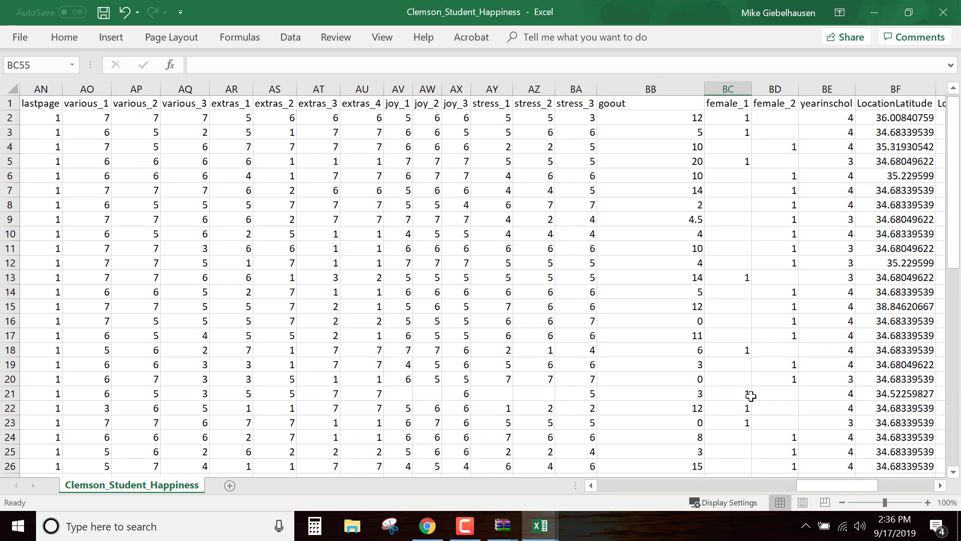
{"action": "double_click", "coordinate": [706, 85]}
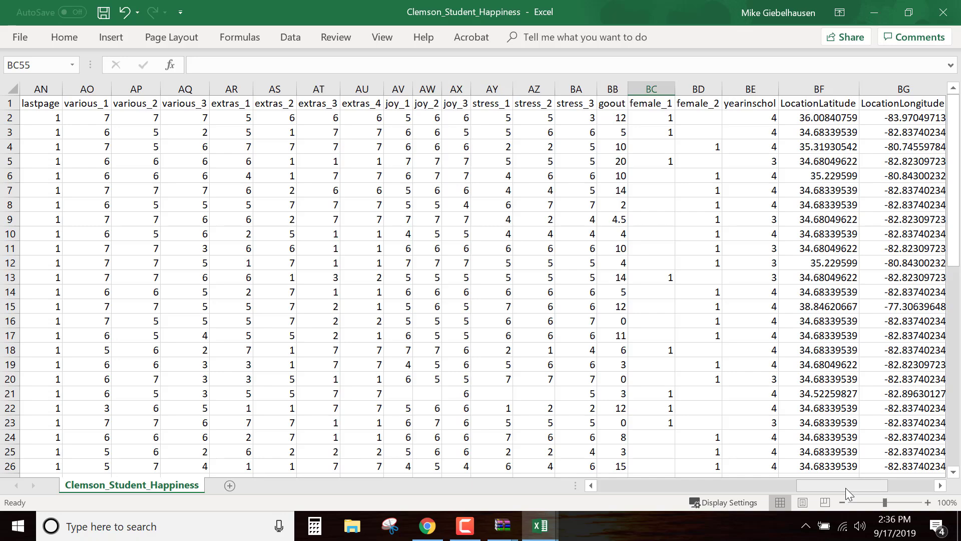
{"action": "left_click_drag", "start_coordinate": [845, 488], "coordinate": [867, 488]}
{"action": "scroll", "coordinate": [614, 219], "scroll_direction": "down", "scroll_amount": 6}
{"action": "scroll", "coordinate": [601, 236], "scroll_direction": "up", "scroll_amount": 6}
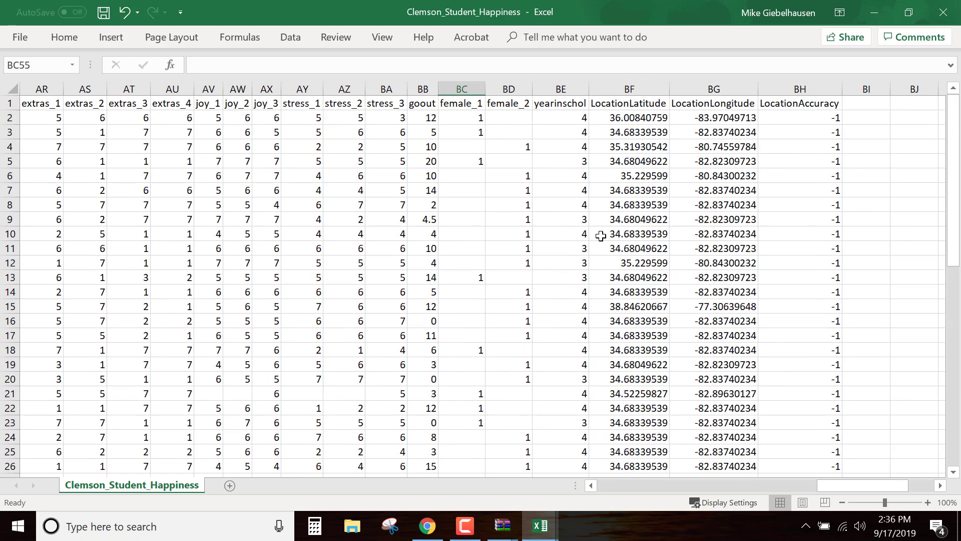
Delete the LocationLatitude, LocationLongitude and LocationAccuracy columns at the end of the data
{"action": "left_click_drag", "start_coordinate": [608, 85], "coordinate": [880, 88]}
{"action": "right_click", "coordinate": [807, 89]}
{"action": "left_click", "coordinate": [840, 212]}
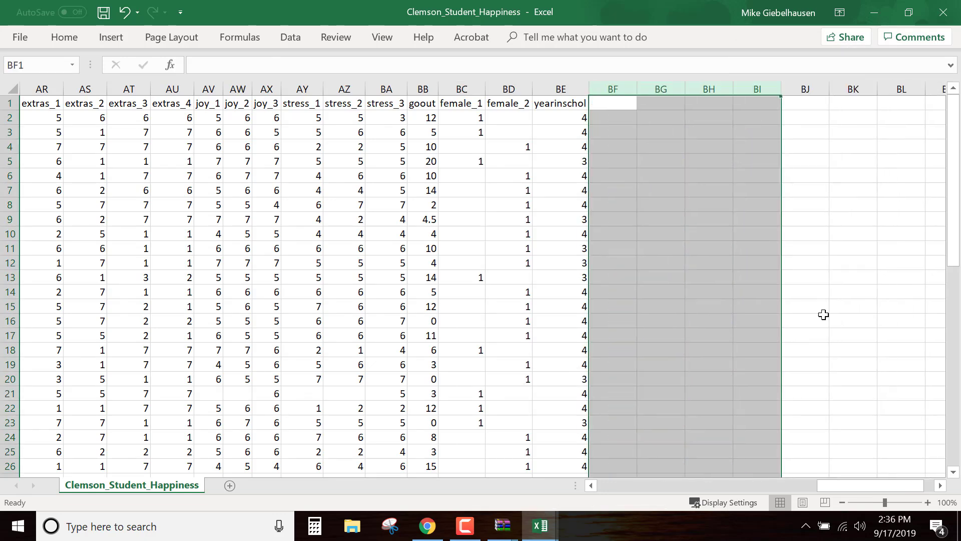
Highlight the sat_1 and love_1 columns F and G with a yellow fill
{"action": "left_click_drag", "start_coordinate": [883, 486], "coordinate": [650, 470]}
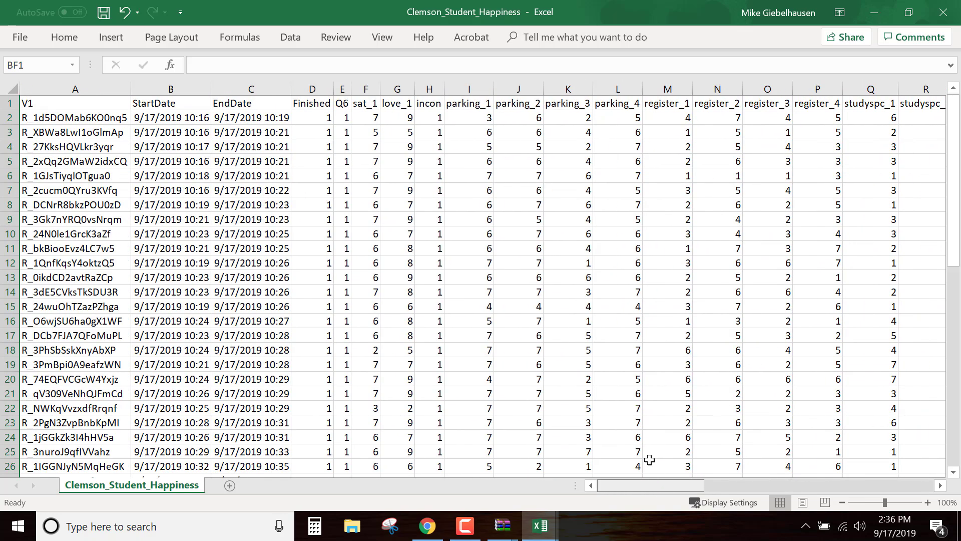
{"action": "left_click_drag", "start_coordinate": [363, 87], "coordinate": [397, 90]}
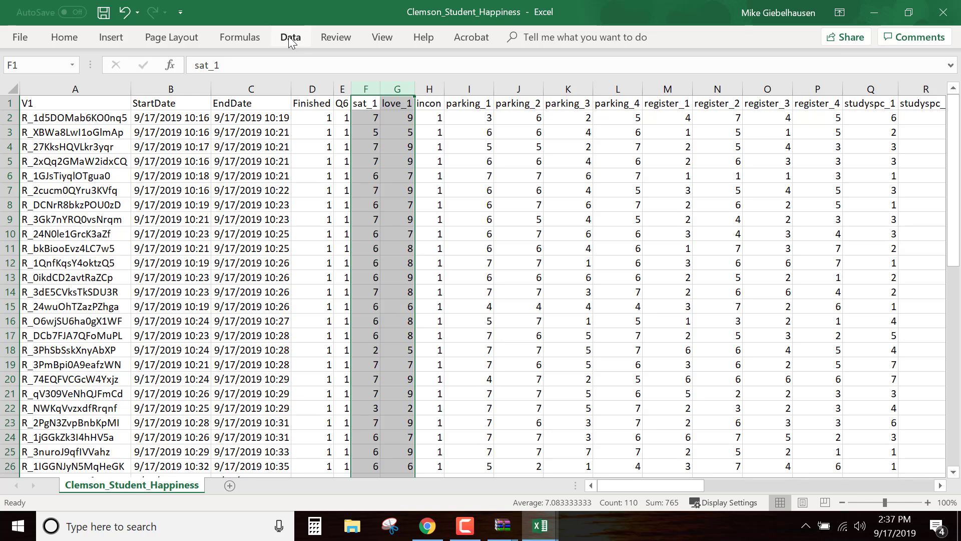
{"action": "left_click", "coordinate": [76, 38]}
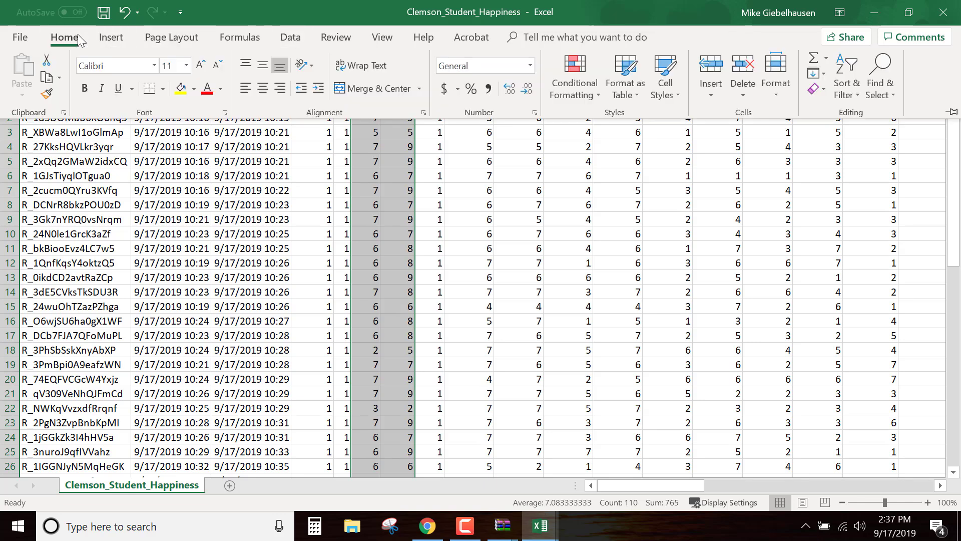
{"action": "left_click", "coordinate": [194, 88]}
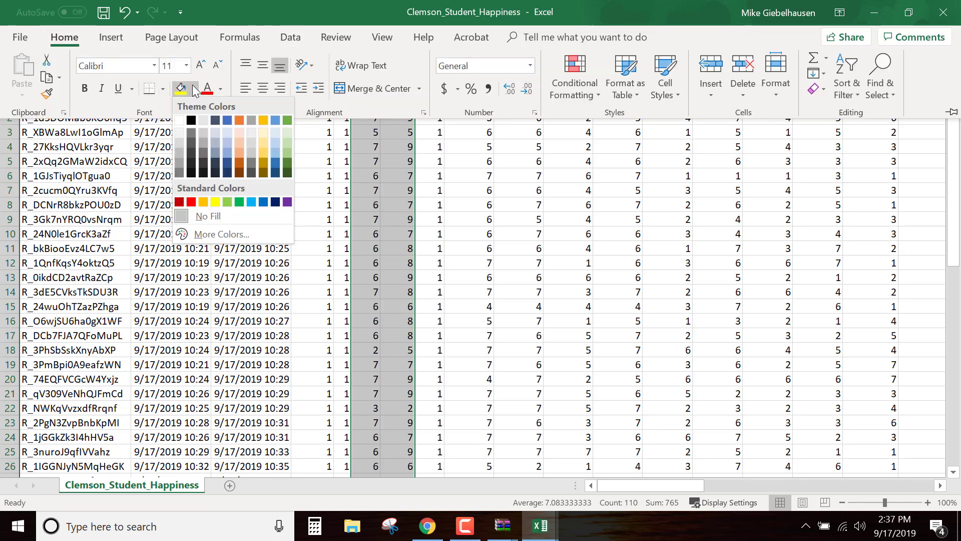
{"action": "left_click", "coordinate": [216, 201]}
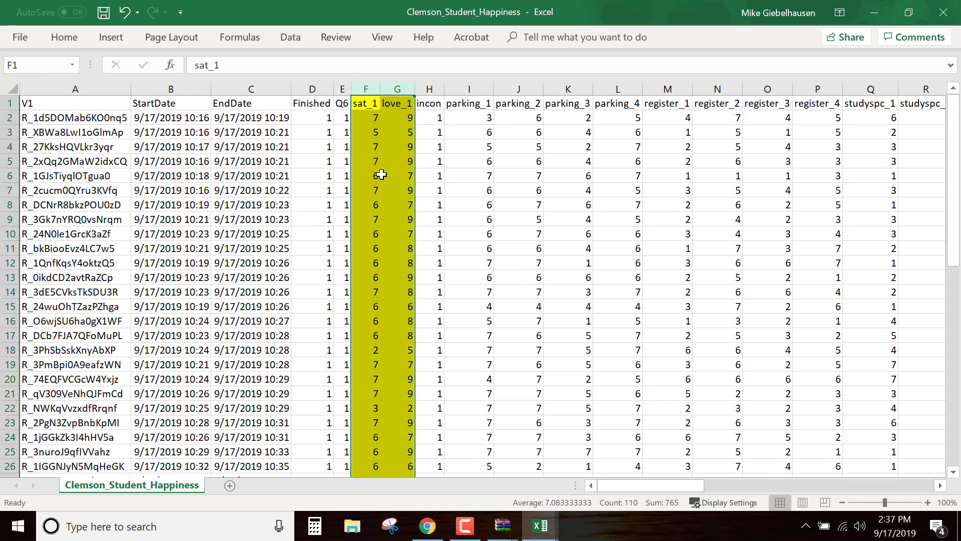
Change the fill color of the sat_1 and love_1 columns F and G to orange
{"action": "left_click_drag", "start_coordinate": [364, 88], "coordinate": [386, 90]}
{"action": "left_click_drag", "start_coordinate": [402, 88], "coordinate": [402, 88]}
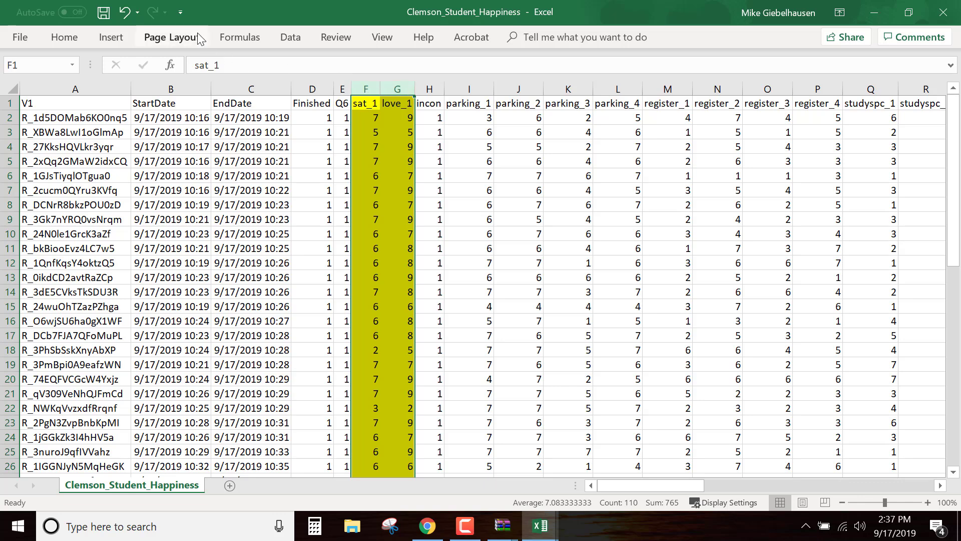
{"action": "left_click", "coordinate": [63, 38]}
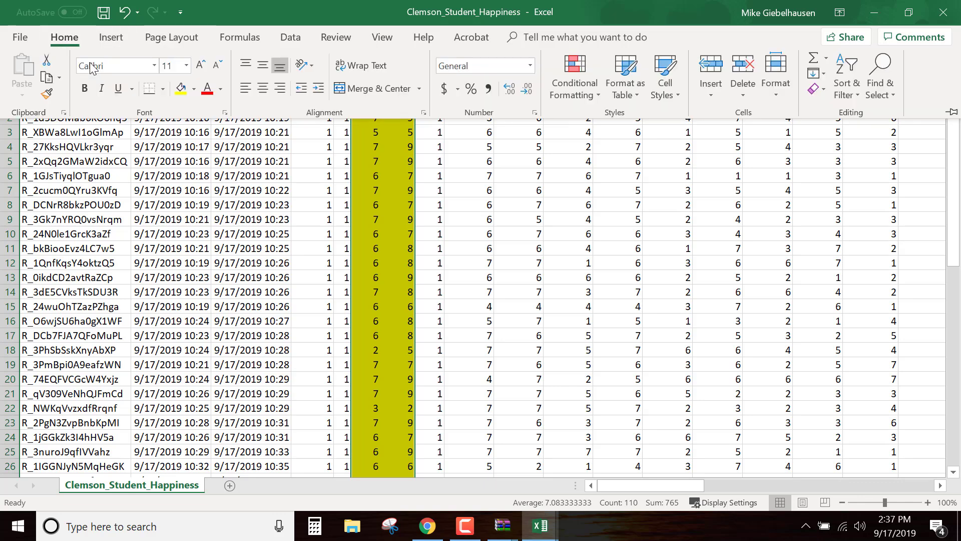
{"action": "left_click", "coordinate": [197, 91]}
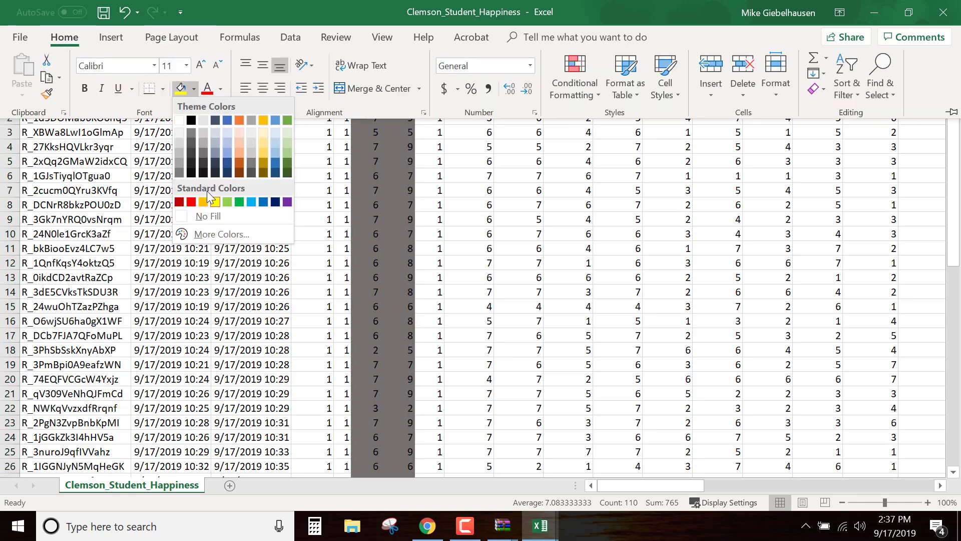
{"action": "left_click", "coordinate": [260, 160]}
{"action": "left_click", "coordinate": [573, 273]}
{"action": "left_click", "coordinate": [575, 276]}
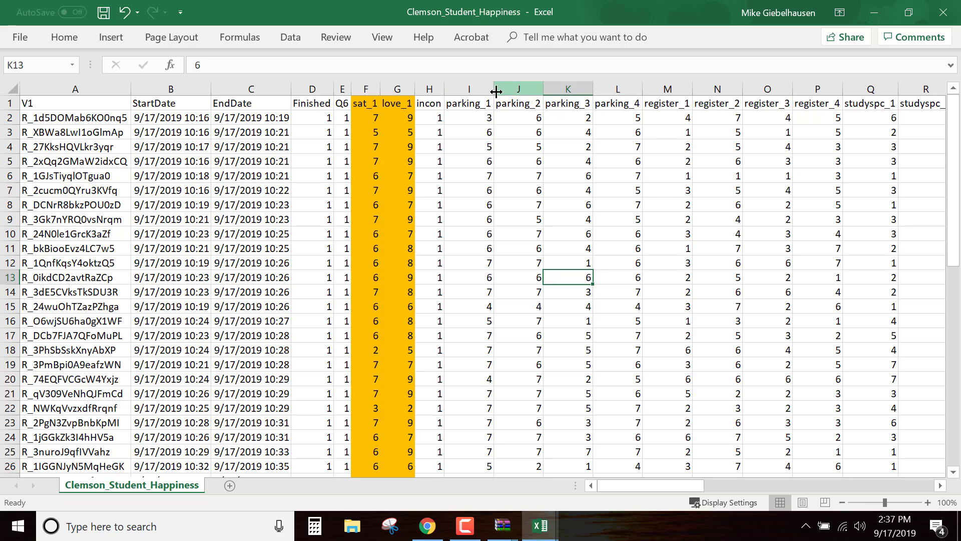
Examine the parking_1 to parking_4 columns I to L and their responses as one group of items
{"action": "left_click_drag", "start_coordinate": [463, 88], "coordinate": [629, 92]}
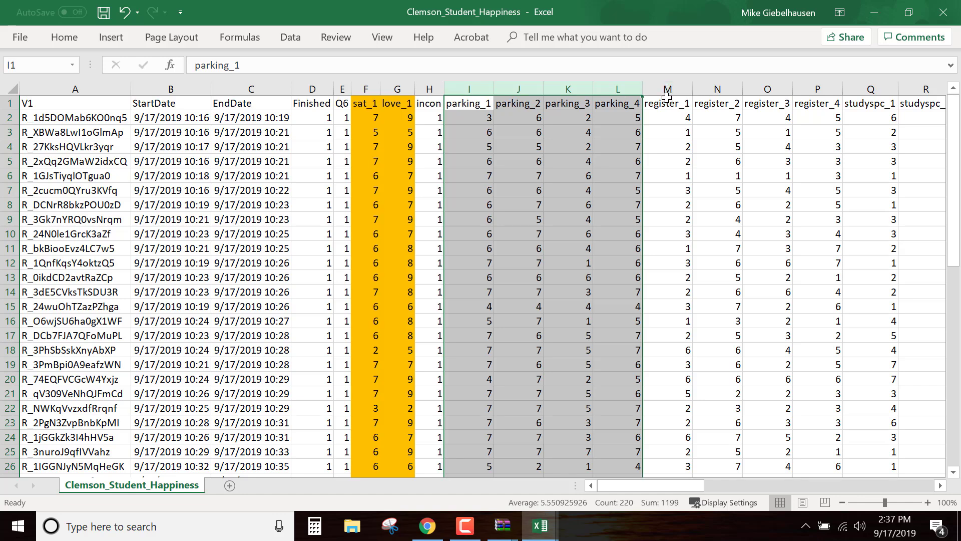
{"action": "left_click", "coordinate": [479, 104]}
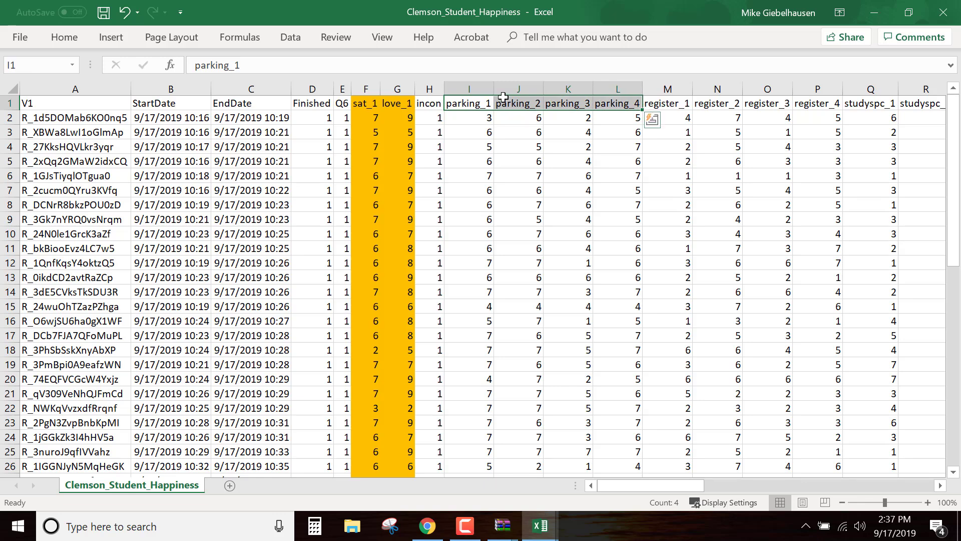
{"action": "left_click_drag", "start_coordinate": [470, 88], "coordinate": [621, 91]}
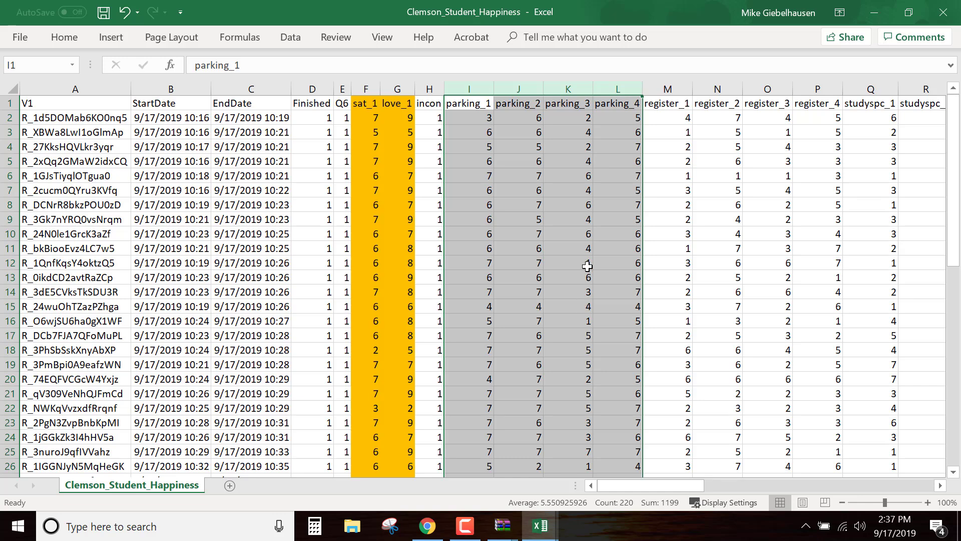
{"action": "left_click_drag", "start_coordinate": [477, 120], "coordinate": [618, 118]}
{"action": "left_click_drag", "start_coordinate": [499, 133], "coordinate": [603, 257]}
Insert a blank column M between parking_4 and register_1 and enter PARK as its header in M1
{"action": "left_click", "coordinate": [652, 88]}
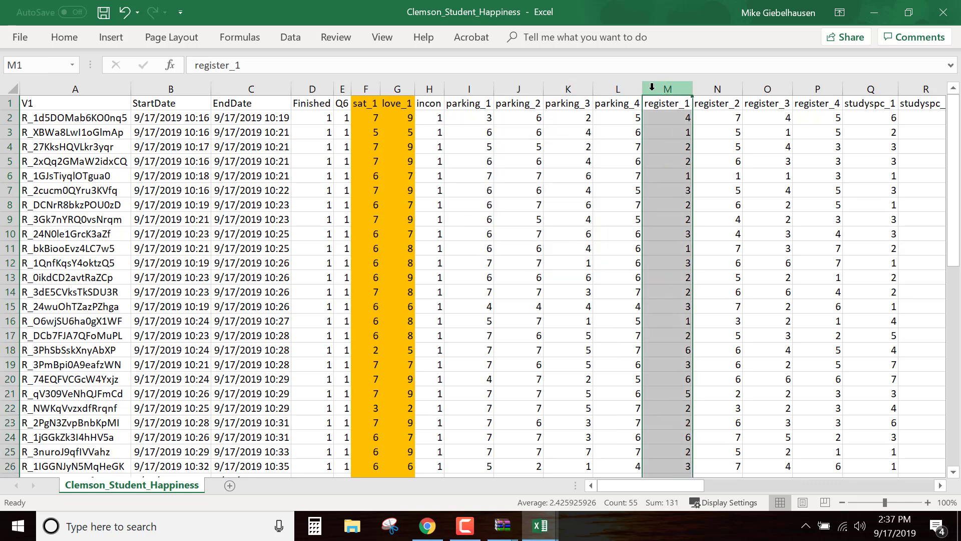
{"action": "right_click", "coordinate": [654, 91]}
{"action": "left_click", "coordinate": [684, 197]}
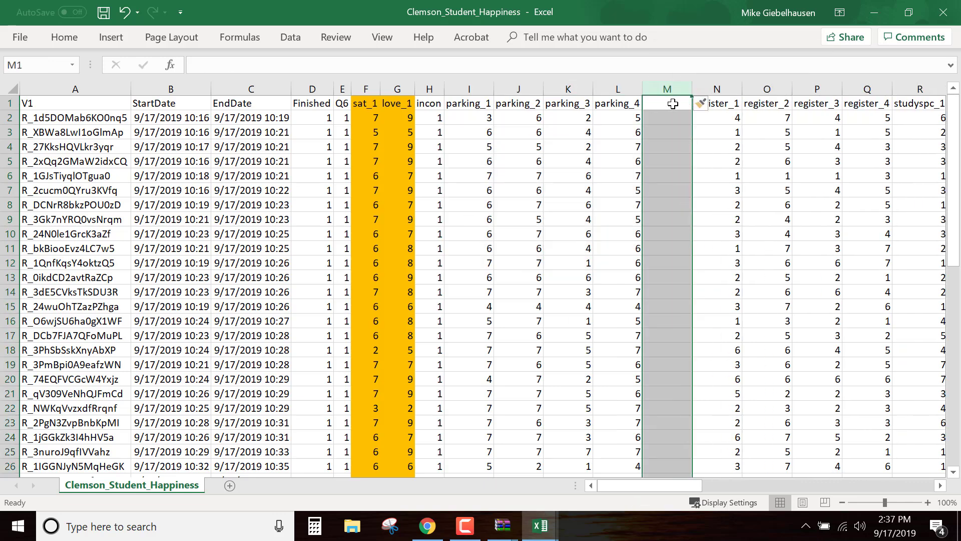
{"action": "left_click", "coordinate": [673, 104]}
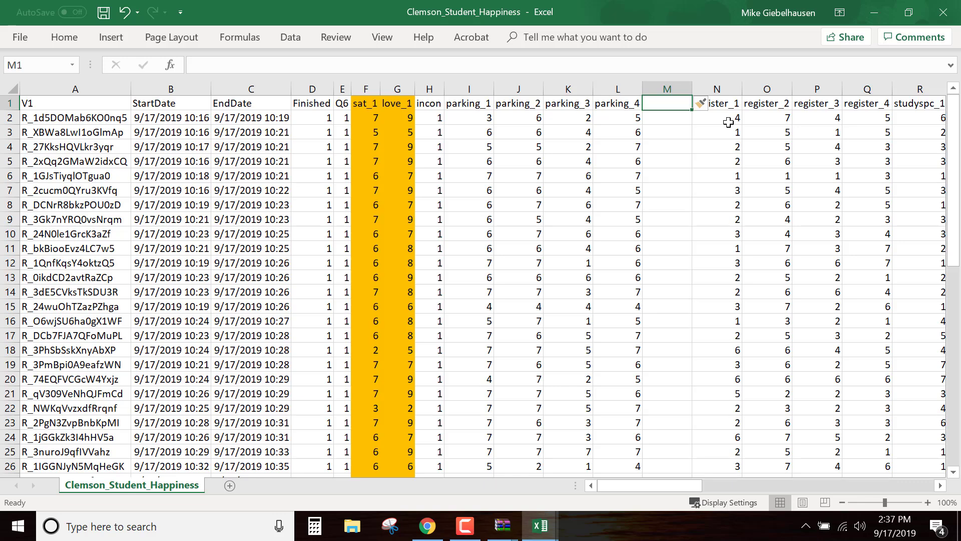
{"action": "type", "text": "P"}
{"action": "type", "text": "ARK"}
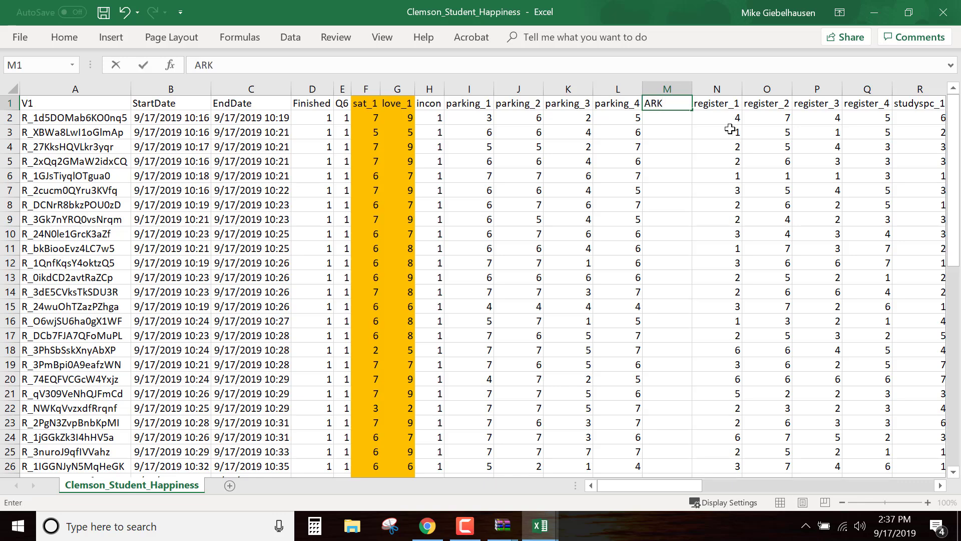
{"action": "left_click", "coordinate": [731, 130]}
{"action": "double_click", "coordinate": [682, 105]}
{"action": "type", "text": "P"}
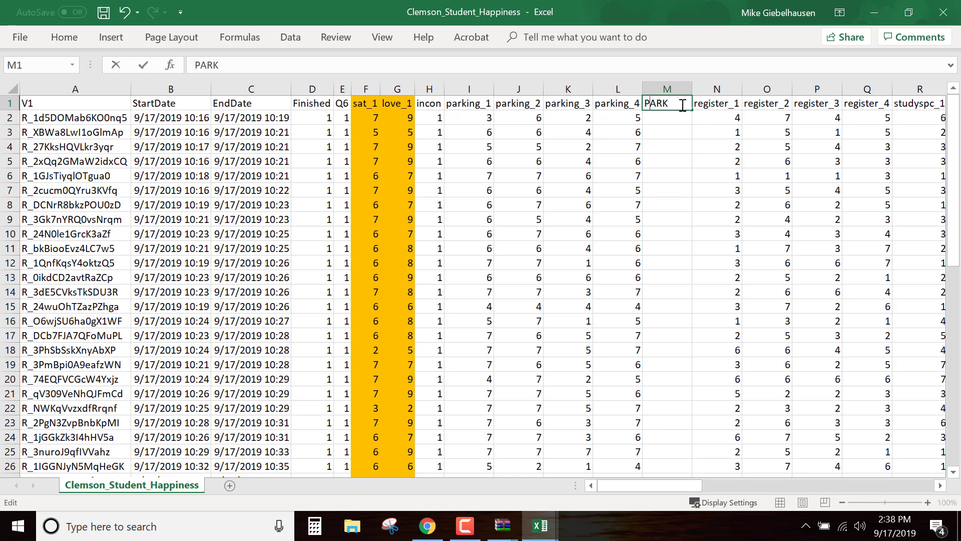
Average the parking_1 to parking_4 responses (I2:L2) in M2 and fill the formula down the PARK column
{"action": "left_click", "coordinate": [675, 118]}
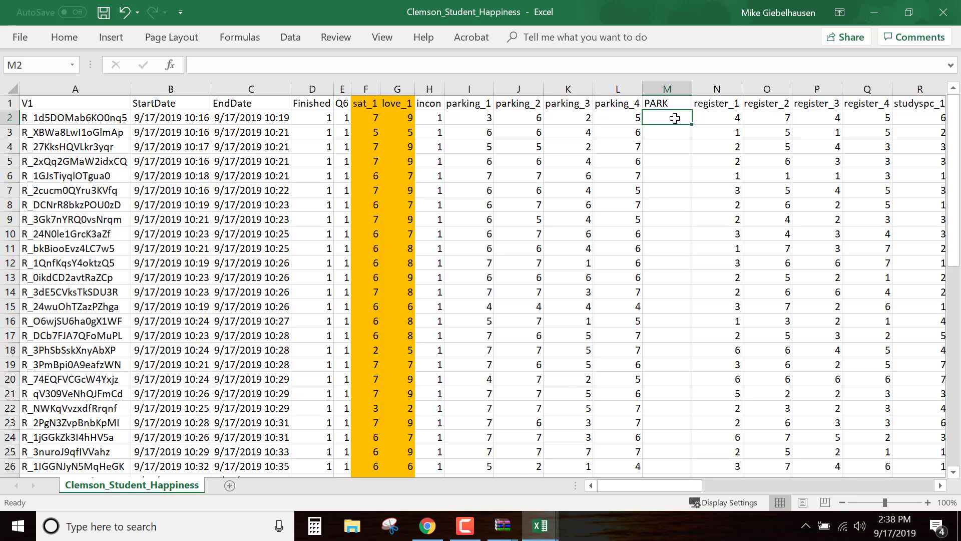
{"action": "type", "text": "=av"}
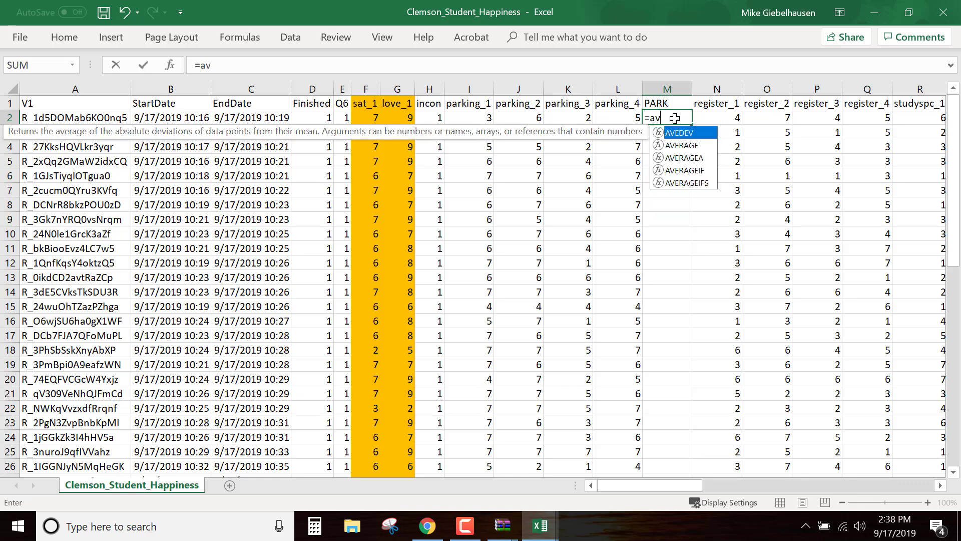
{"action": "type", "text": "erage("}
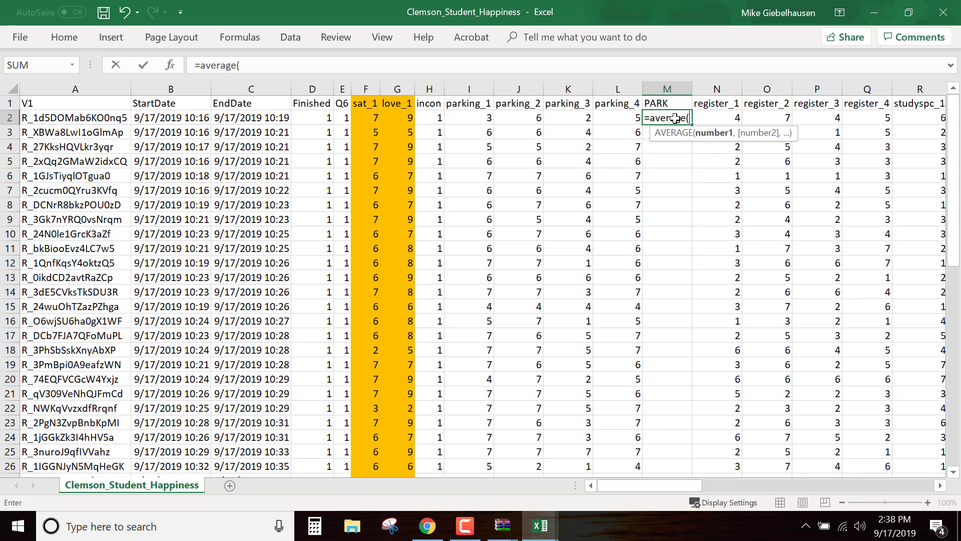
{"action": "left_click_drag", "start_coordinate": [487, 118], "coordinate": [603, 117]}
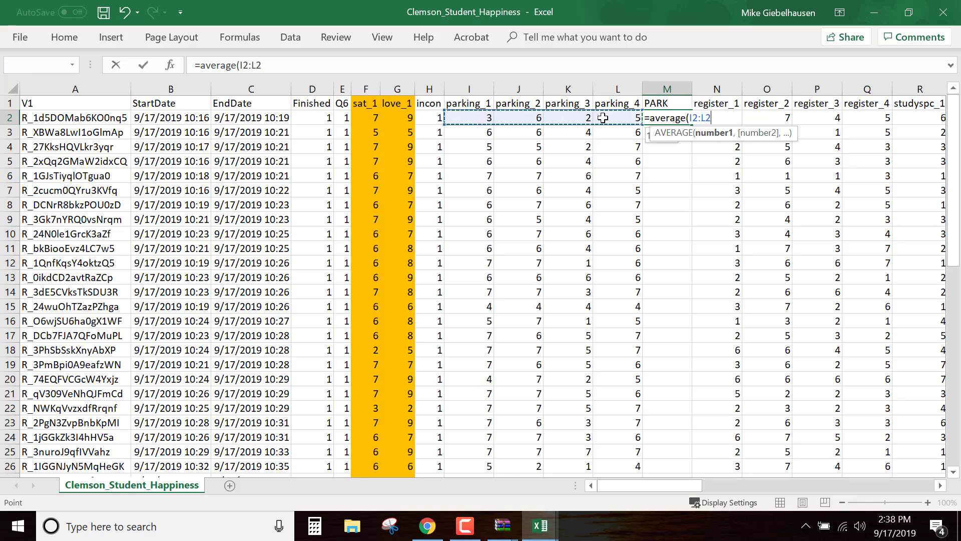
{"action": "key", "text": "Return"}
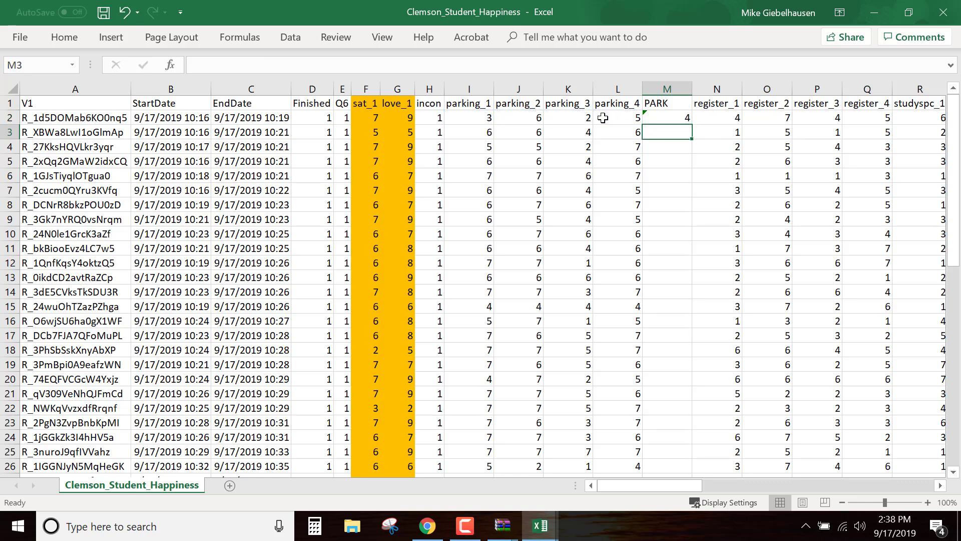
{"action": "left_click", "coordinate": [670, 119]}
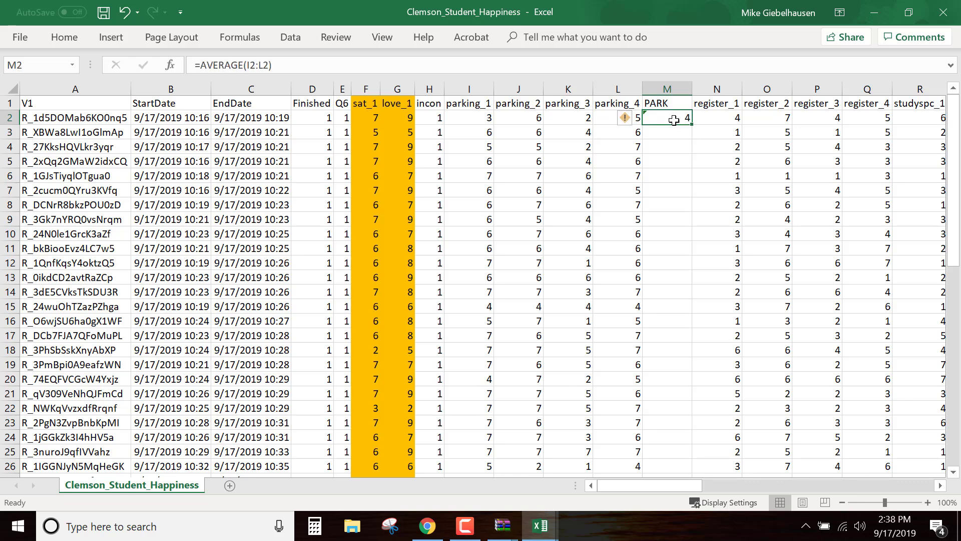
{"action": "double_click", "coordinate": [695, 124]}
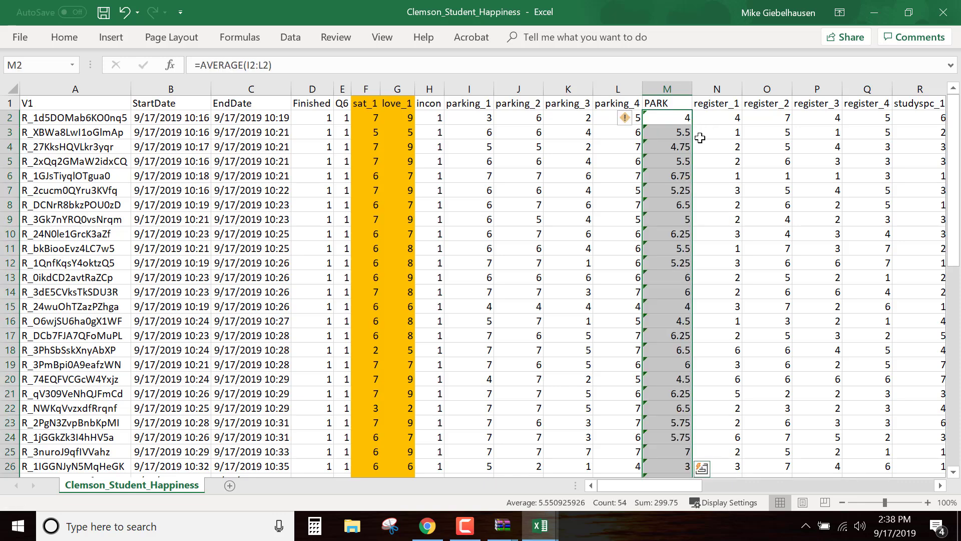
Highlight the whole PARK column M with a yellow fill
{"action": "left_click", "coordinate": [675, 88]}
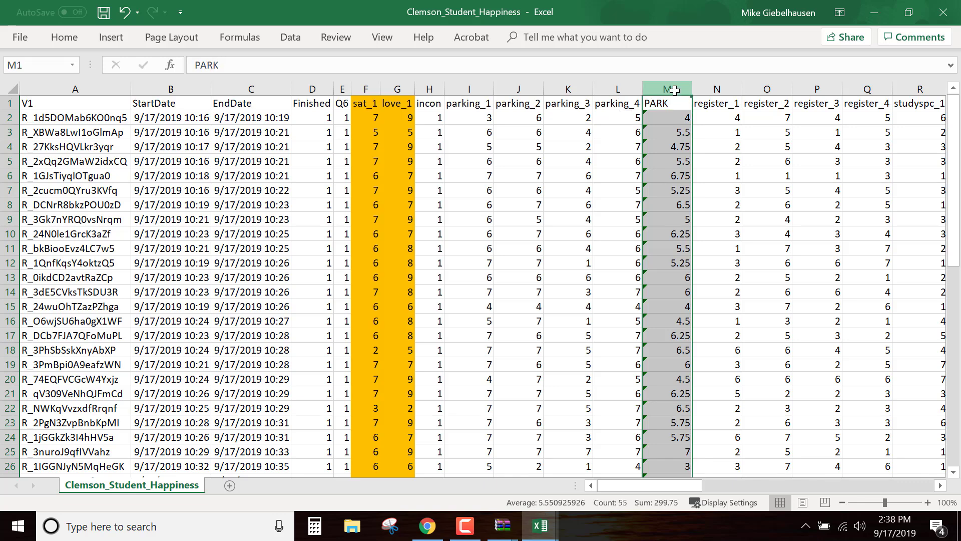
{"action": "left_click", "coordinate": [296, 40]}
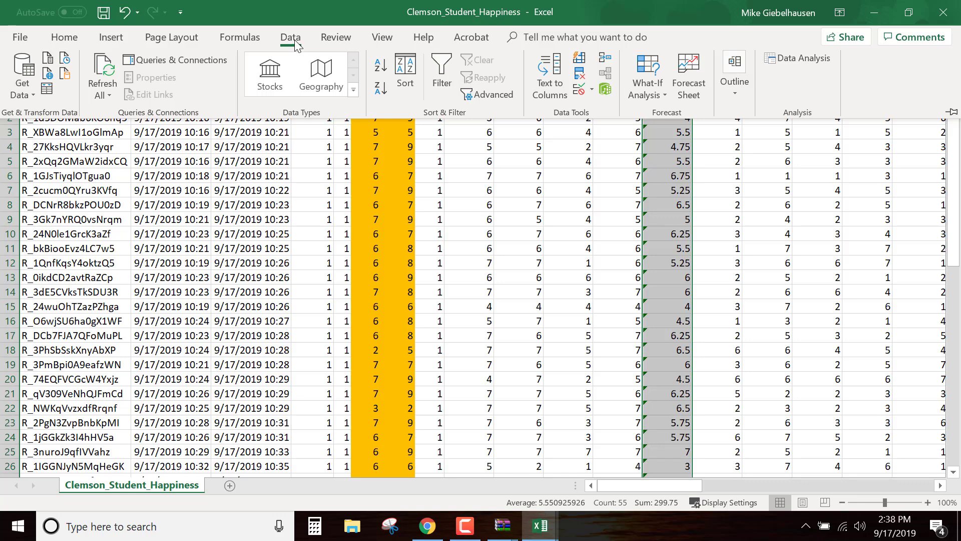
{"action": "left_click", "coordinate": [69, 34]}
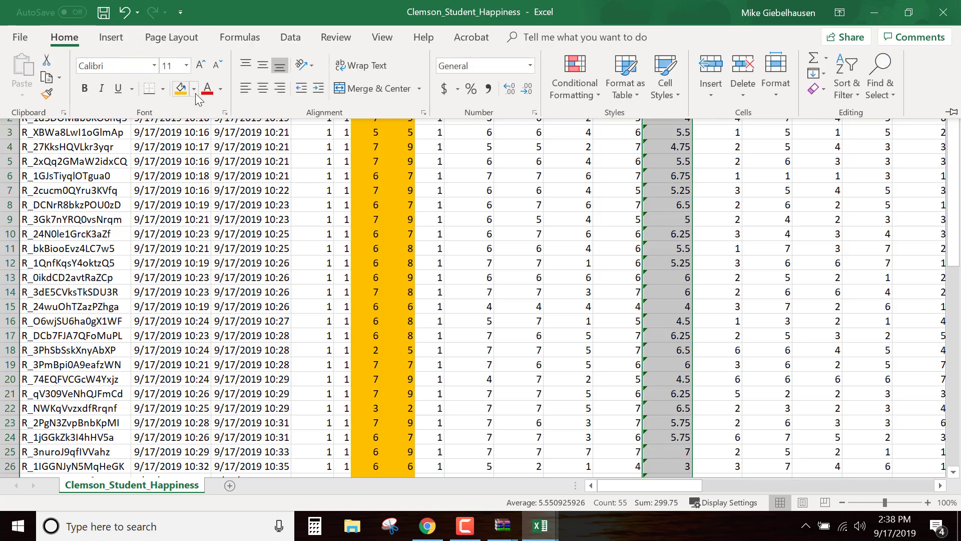
{"action": "left_click", "coordinate": [194, 89]}
{"action": "left_click", "coordinate": [215, 201]}
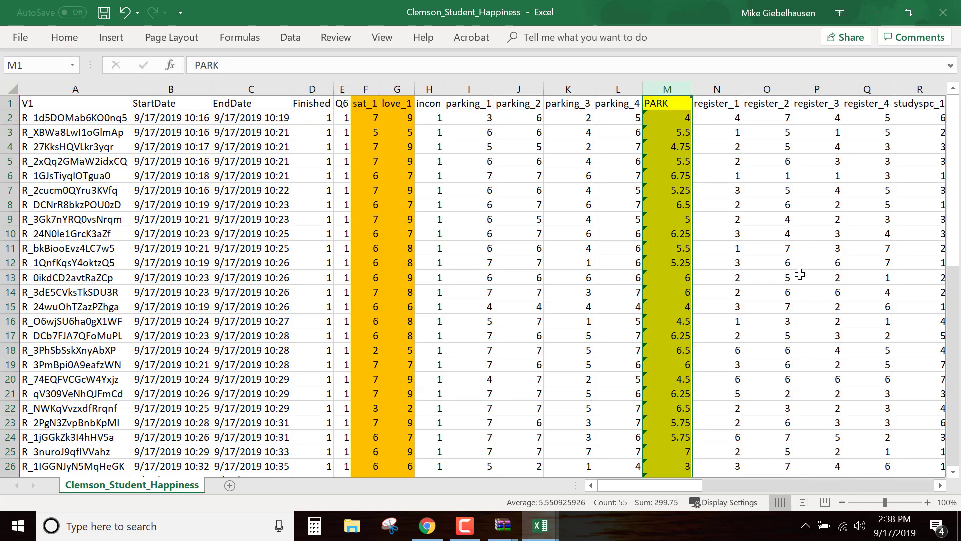
Insert a blank column R between register_4 and studyspc_1 and enter REGITER as its header in R1
{"action": "left_click_drag", "start_coordinate": [677, 488], "coordinate": [704, 489]}
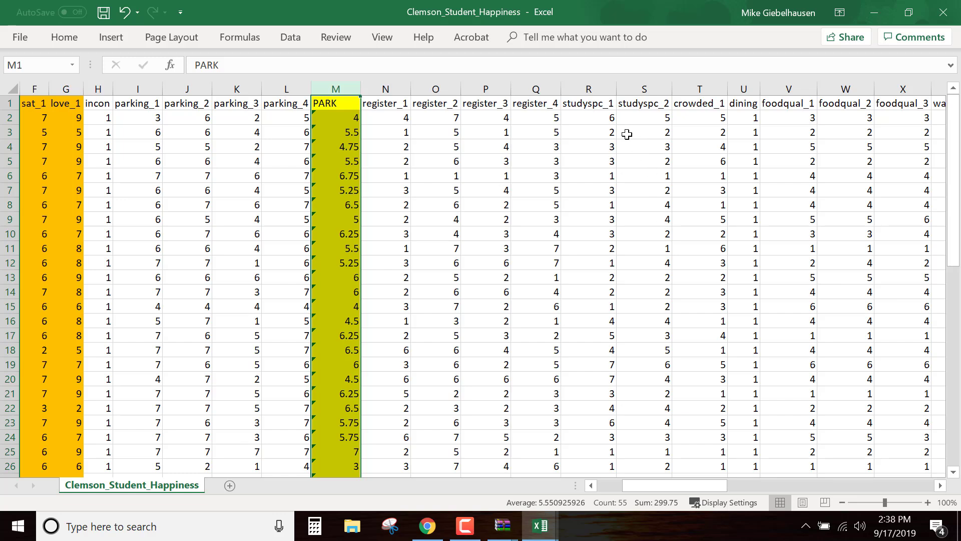
{"action": "right_click", "coordinate": [583, 88]}
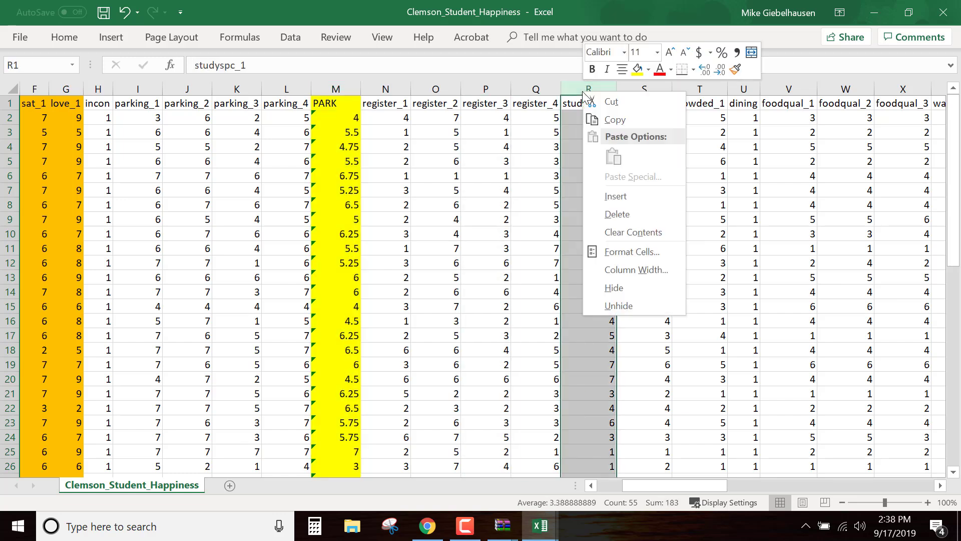
{"action": "left_click", "coordinate": [626, 194]}
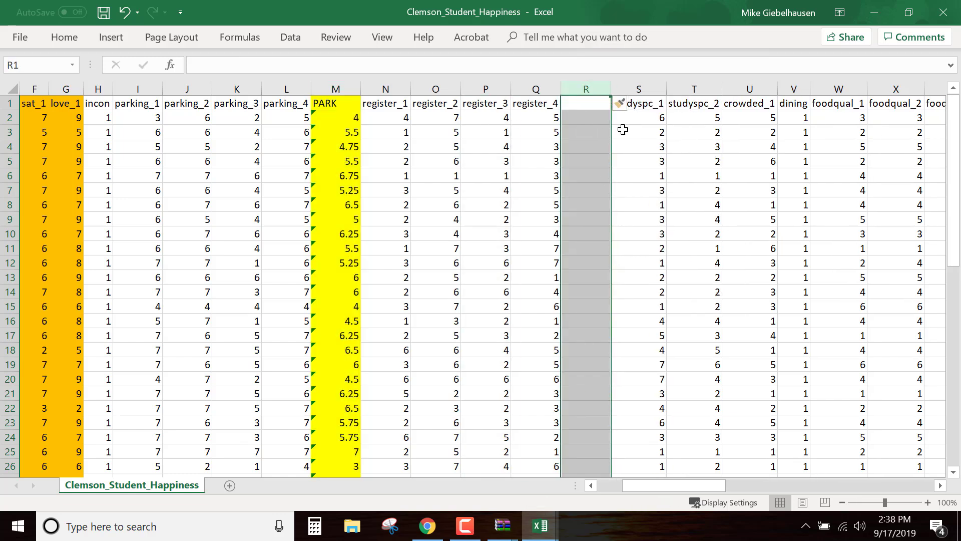
{"action": "double_click", "coordinate": [584, 107]}
{"action": "type", "text": "REGITER"}
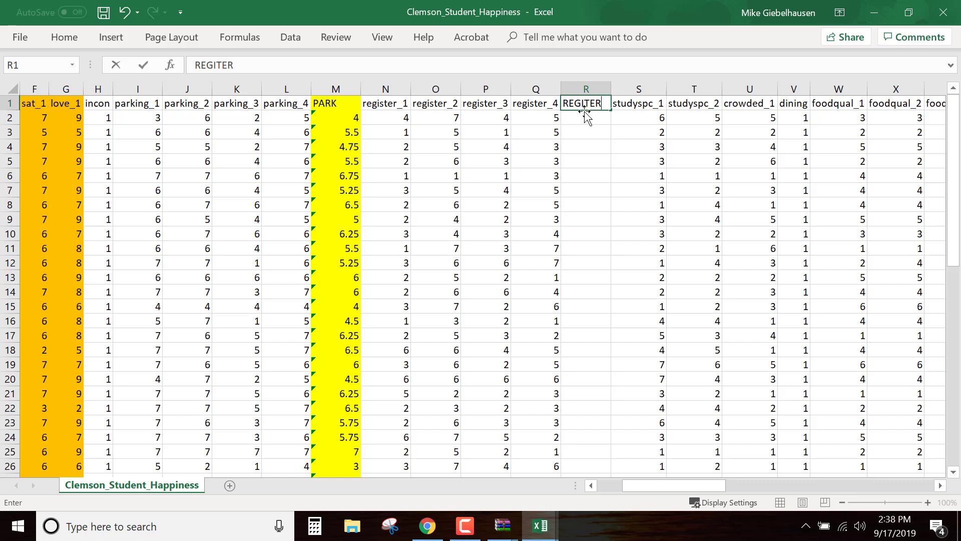
Average the register_1 to register_4 responses (N2:Q2) in R2 and fill the formula down the REGITER column
{"action": "double_click", "coordinate": [579, 117]}
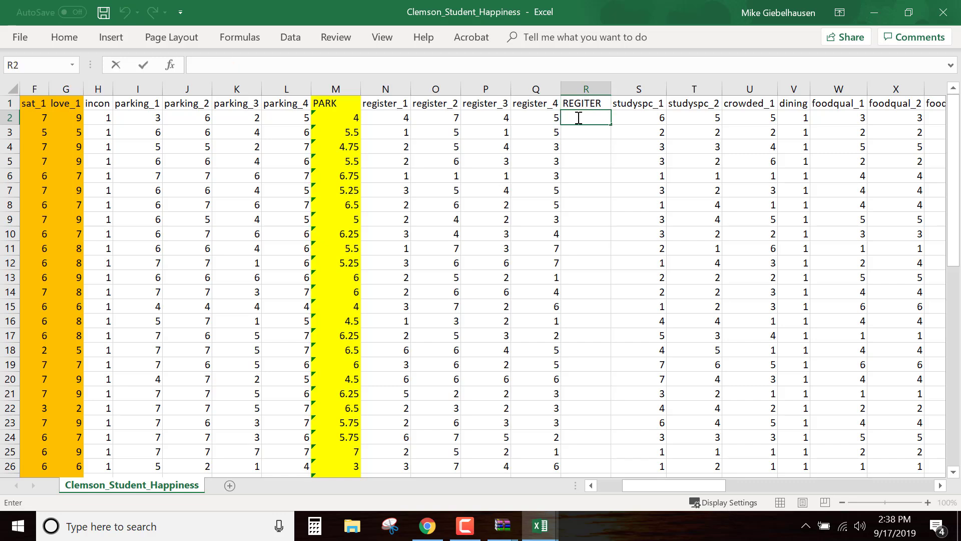
{"action": "type", "text": "=average("}
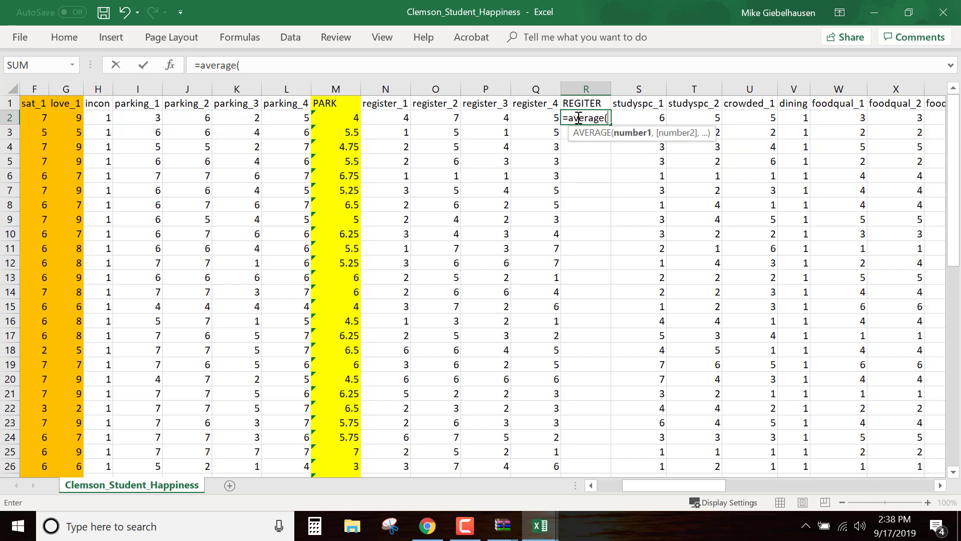
{"action": "left_click_drag", "start_coordinate": [399, 119], "coordinate": [529, 119]}
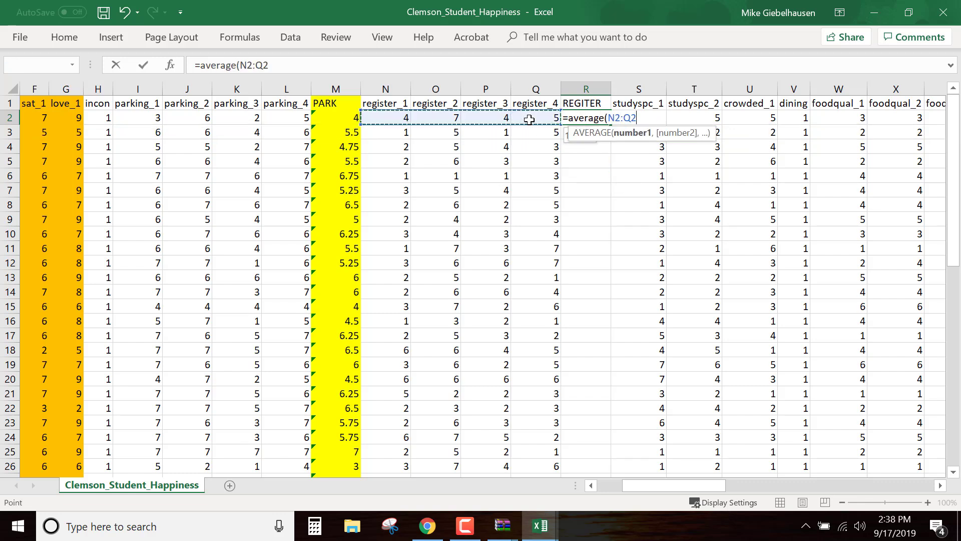
{"action": "key", "text": "Return"}
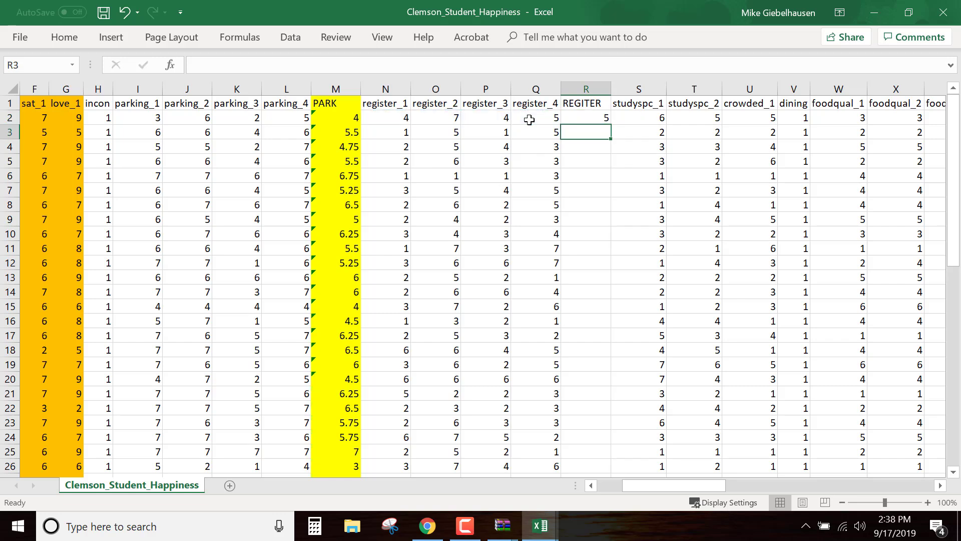
{"action": "left_click", "coordinate": [603, 116]}
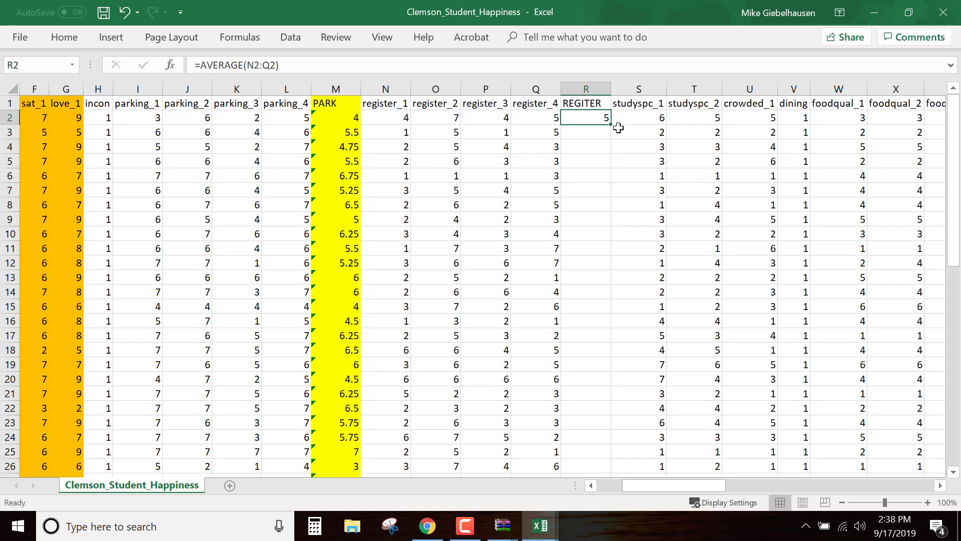
{"action": "double_click", "coordinate": [610, 125]}
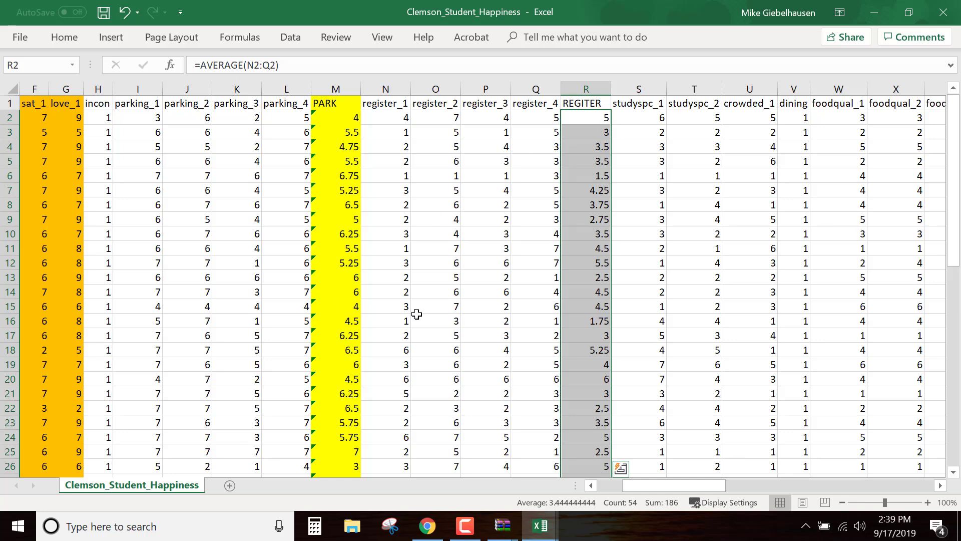
Compare the parking_3 responses with the other parking items across several respondents' rows
{"action": "scroll", "coordinate": [417, 313], "scroll_direction": "down", "scroll_amount": 2}
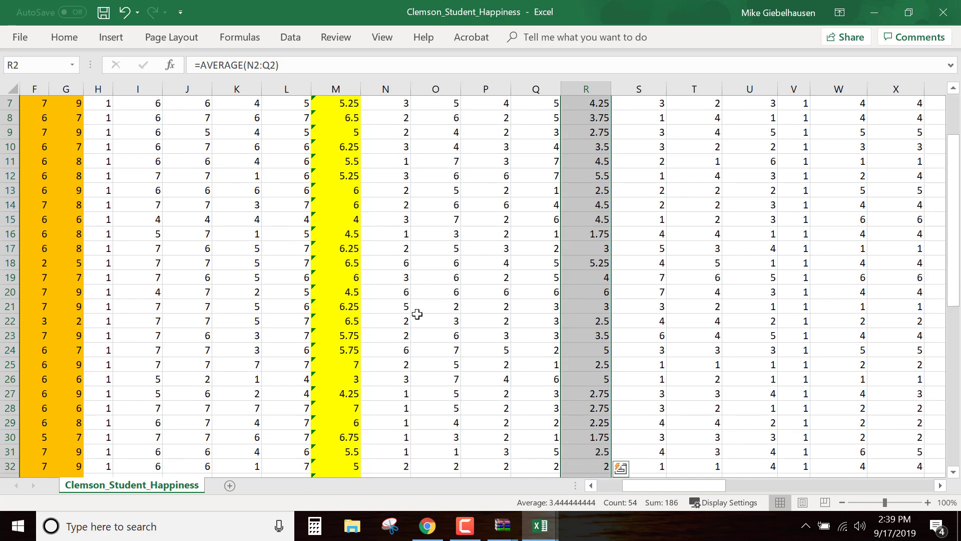
{"action": "scroll", "coordinate": [418, 314], "scroll_direction": "down", "scroll_amount": 1}
{"action": "scroll", "coordinate": [418, 314], "scroll_direction": "down", "scroll_amount": 1}
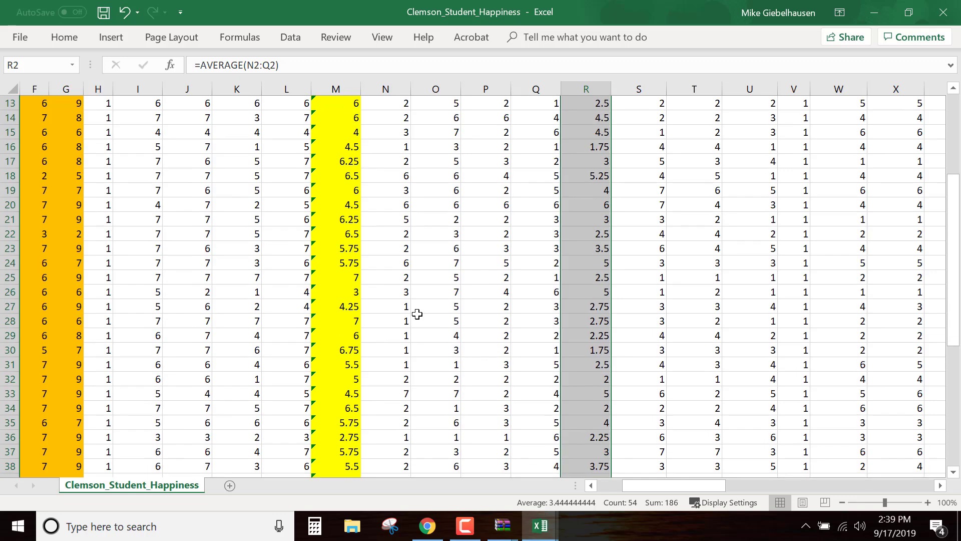
{"action": "scroll", "coordinate": [417, 314], "scroll_direction": "down", "scroll_amount": 1}
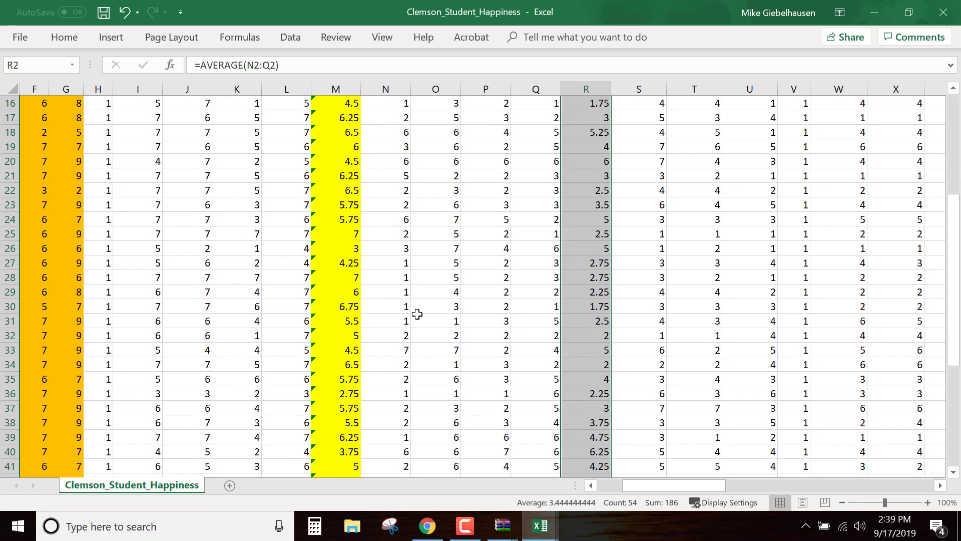
{"action": "scroll", "coordinate": [418, 314], "scroll_direction": "up", "scroll_amount": 5}
{"action": "left_click_drag", "start_coordinate": [153, 121], "coordinate": [257, 119]}
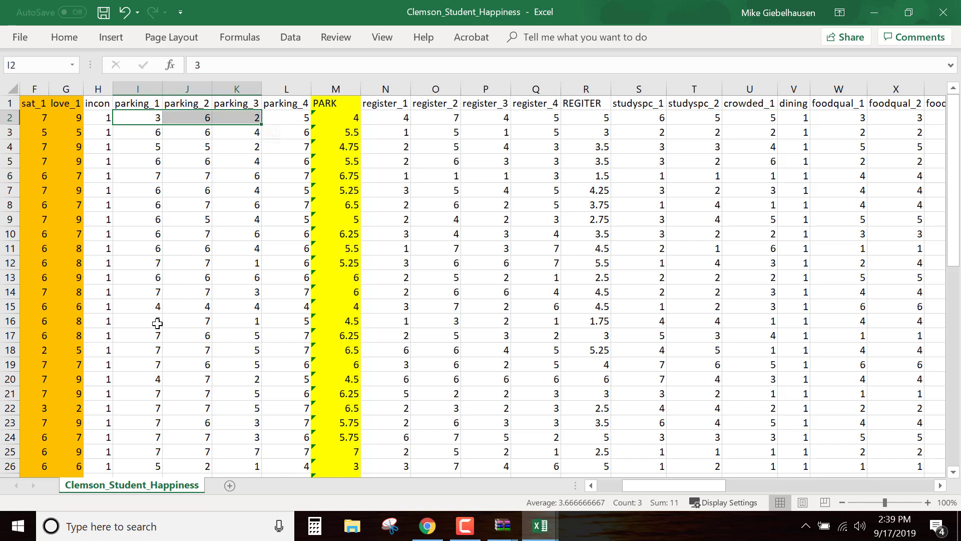
{"action": "left_click_drag", "start_coordinate": [150, 322], "coordinate": [257, 322]}
{"action": "left_click_drag", "start_coordinate": [244, 129], "coordinate": [253, 365]}
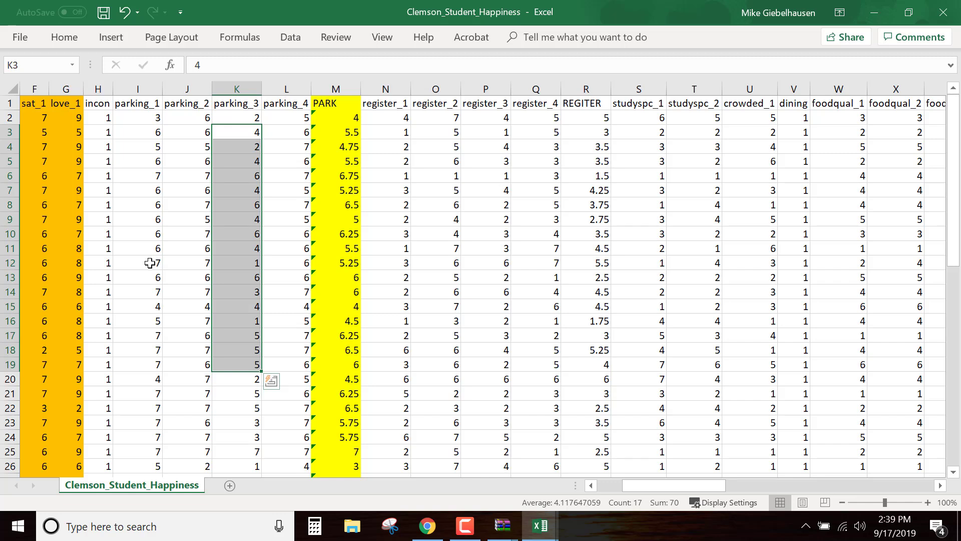
{"action": "left_click_drag", "start_coordinate": [150, 264], "coordinate": [289, 253]}
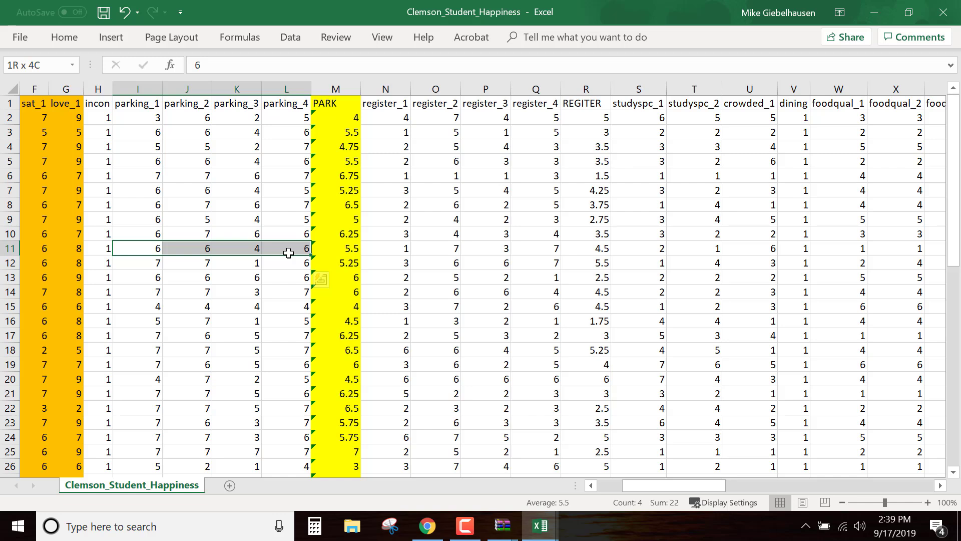
{"action": "left_click_drag", "start_coordinate": [288, 253], "coordinate": [289, 253]}
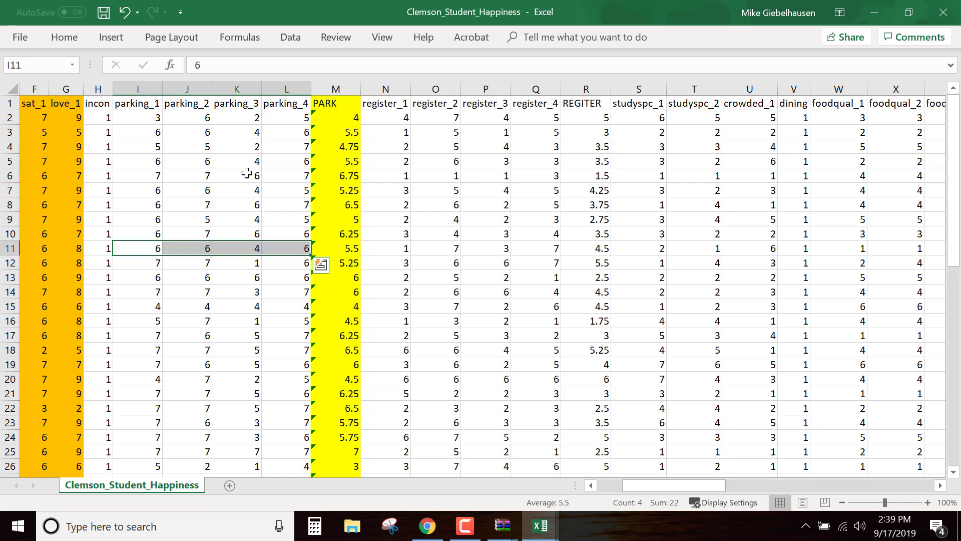
Delete the parking_3 column K so the PARK average uses only parking_1, parking_2 and parking_4
{"action": "left_click", "coordinate": [243, 87]}
{"action": "right_click", "coordinate": [243, 89]}
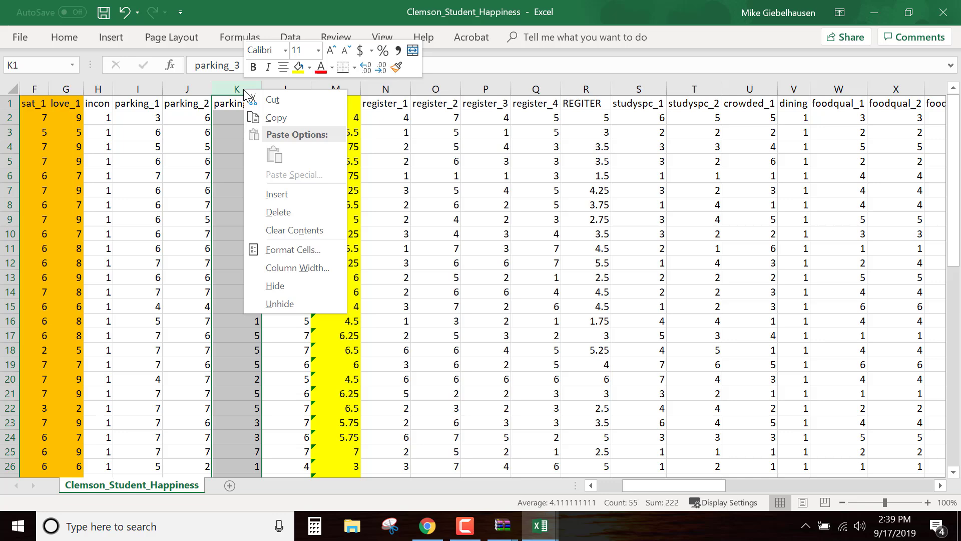
{"action": "left_click", "coordinate": [289, 213]}
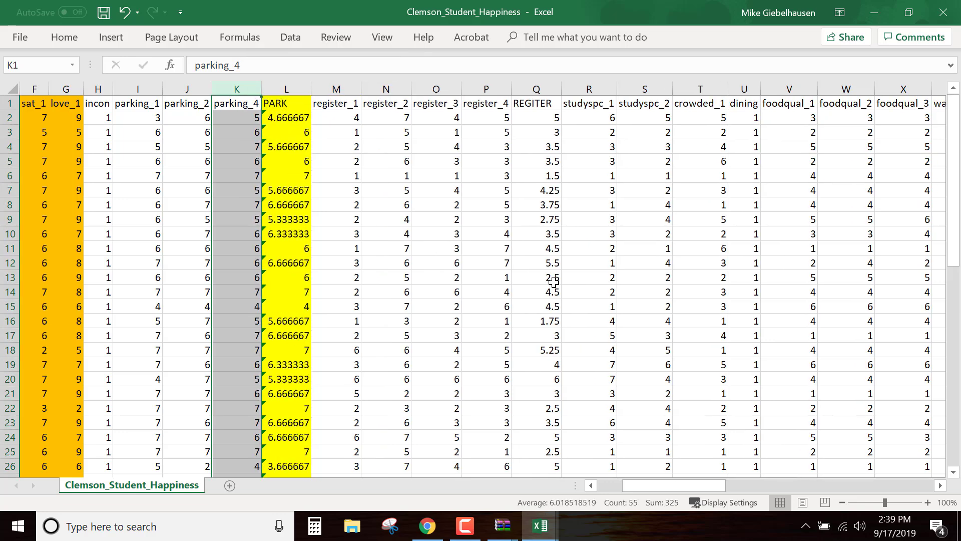
{"action": "scroll", "coordinate": [273, 317], "scroll_direction": "down", "scroll_amount": 4}
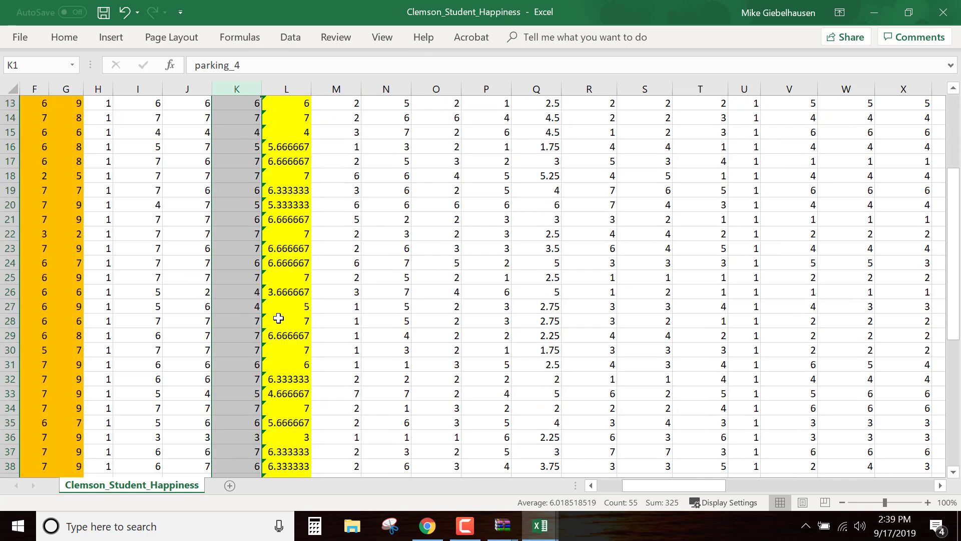
{"action": "scroll", "coordinate": [255, 314], "scroll_direction": "down", "scroll_amount": 6}
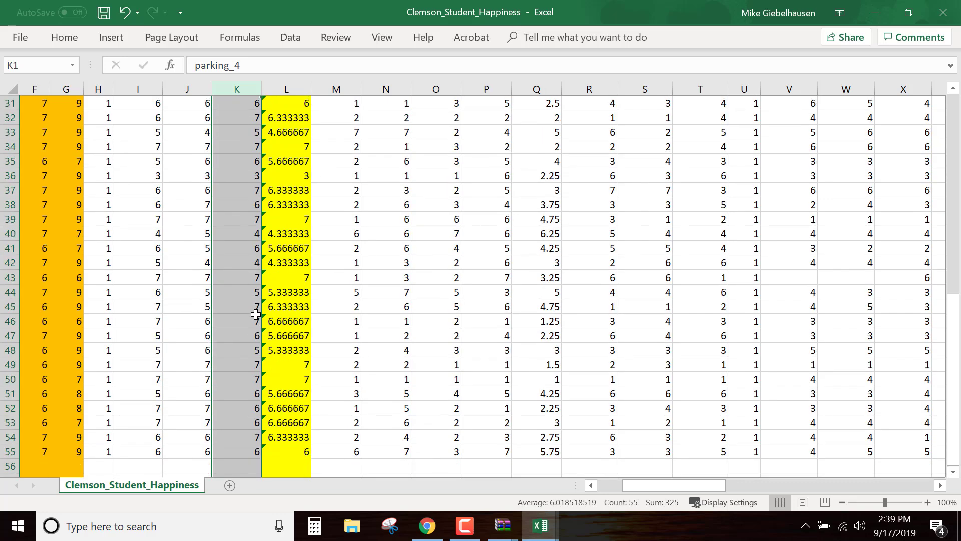
{"action": "scroll", "coordinate": [223, 414], "scroll_direction": "up", "scroll_amount": 4}
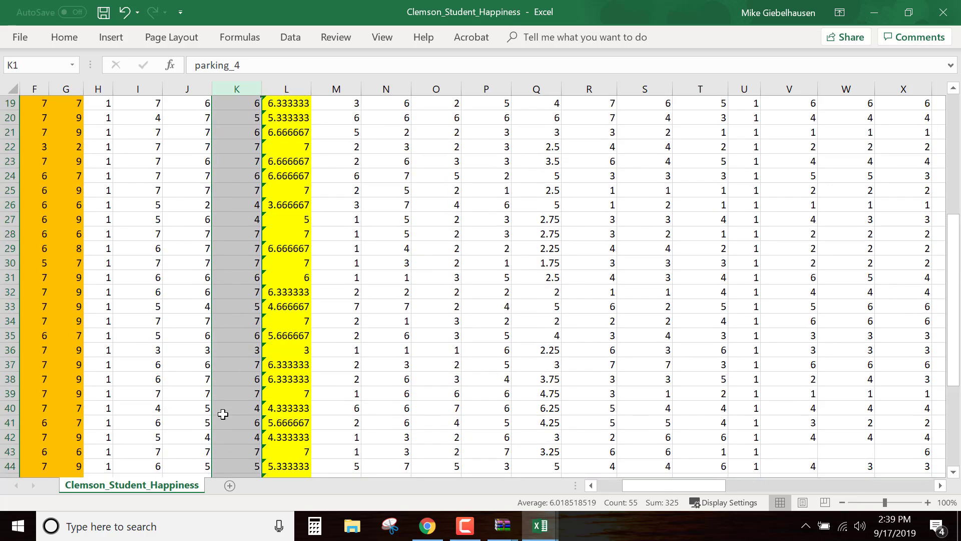
{"action": "scroll", "coordinate": [223, 414], "scroll_direction": "up", "scroll_amount": 6}
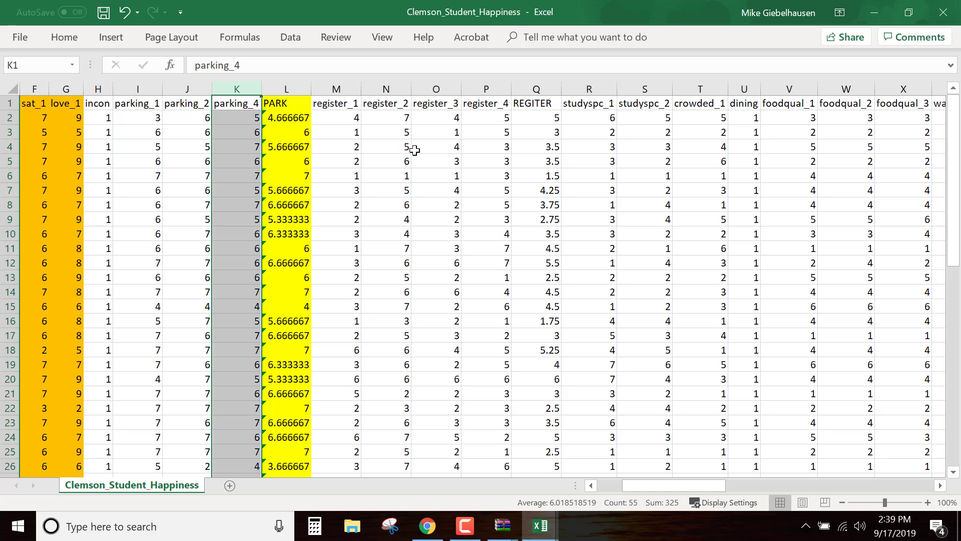
{"action": "scroll", "coordinate": [460, 274], "scroll_direction": "down", "scroll_amount": 4}
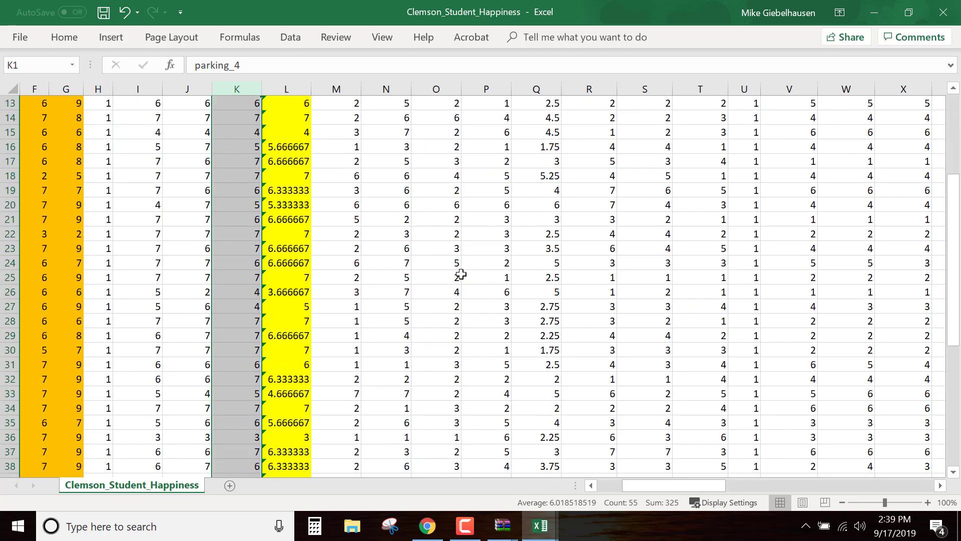
Fill the whole REGITER column Q with yellow
{"action": "scroll", "coordinate": [461, 274], "scroll_direction": "up", "scroll_amount": 4}
{"action": "left_click", "coordinate": [483, 264]}
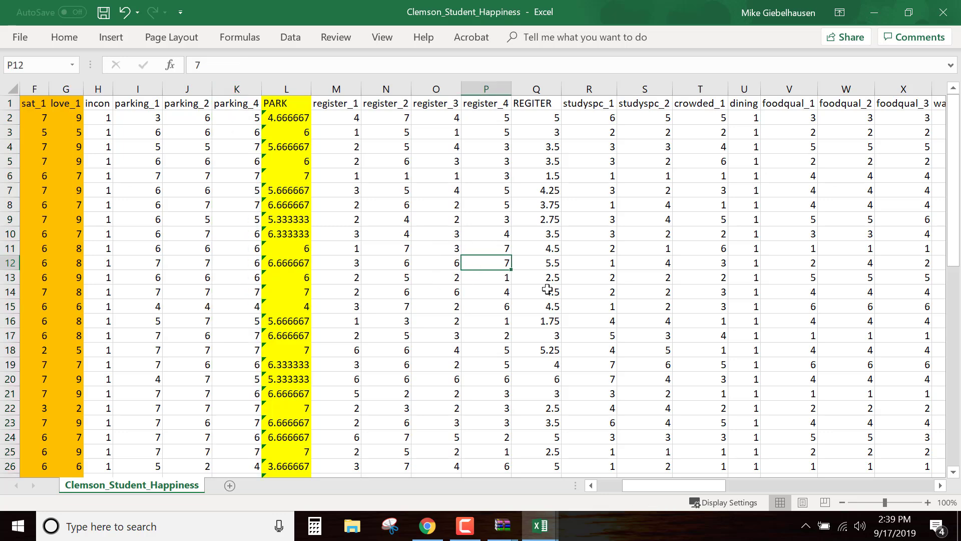
{"action": "left_click", "coordinate": [546, 90]}
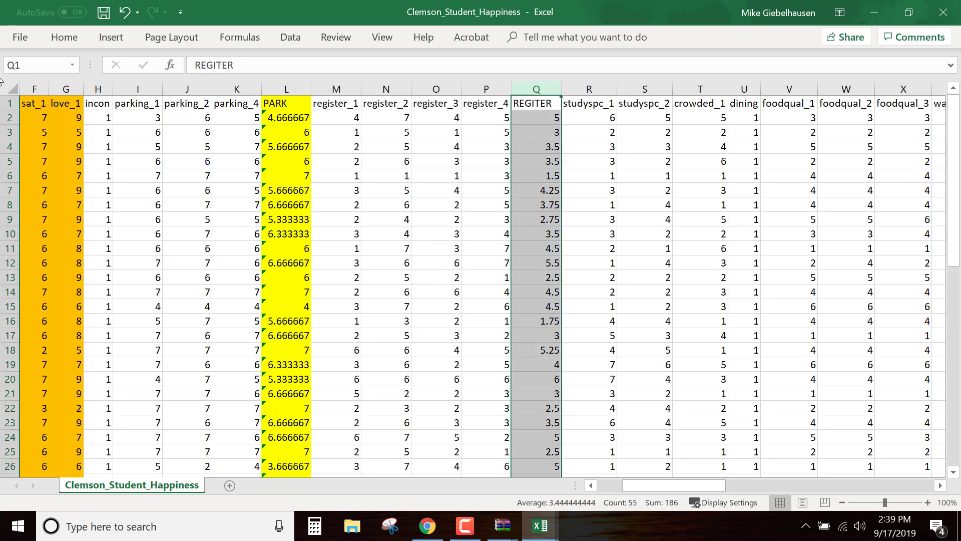
{"action": "left_click", "coordinate": [64, 37]}
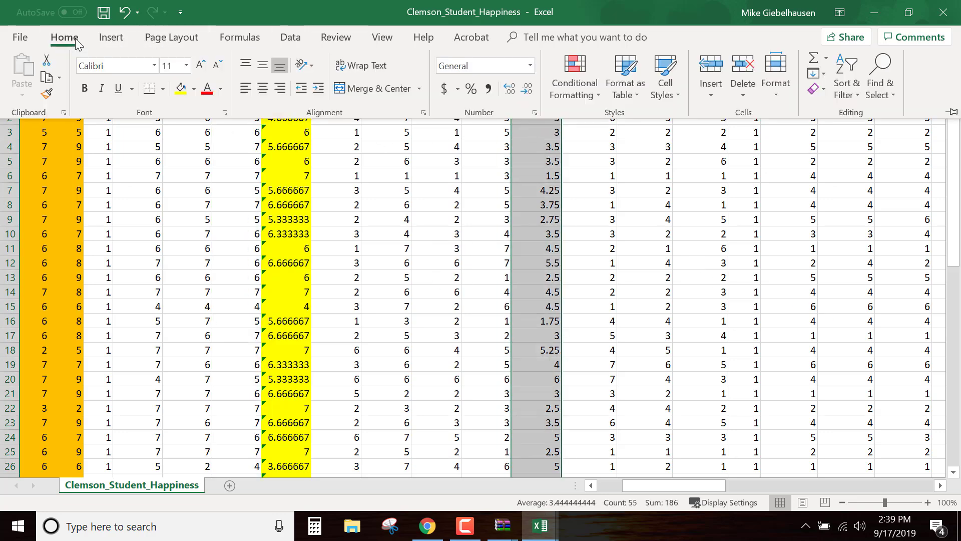
{"action": "left_click", "coordinate": [180, 88]}
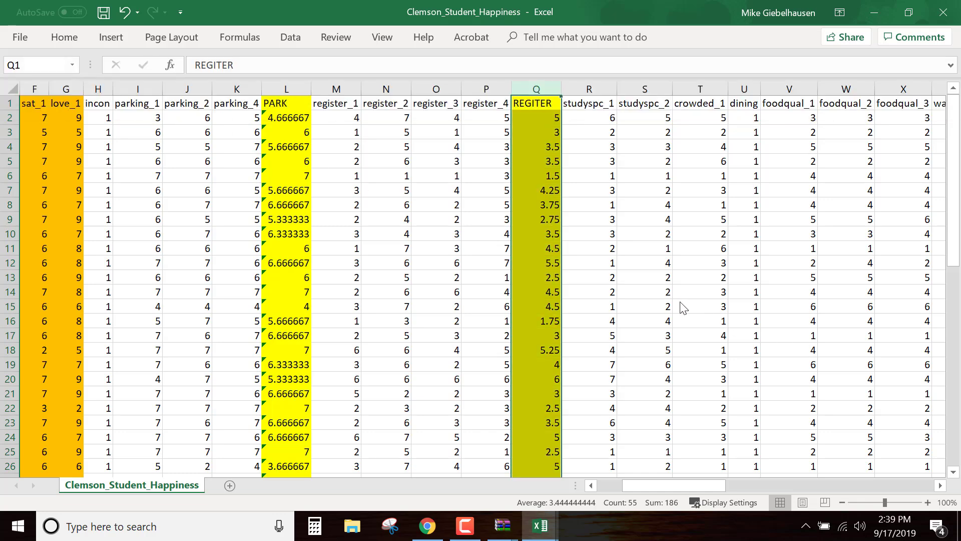
Insert a blank column Y between foodqual_3 and waitline and select its cell Y2
{"action": "left_click_drag", "start_coordinate": [714, 484], "coordinate": [741, 488]}
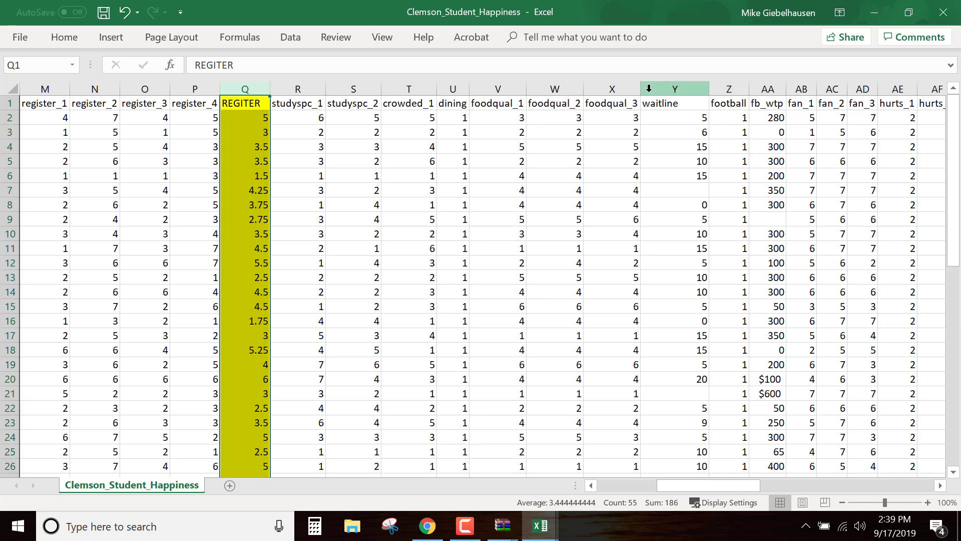
{"action": "left_click", "coordinate": [652, 89]}
{"action": "right_click", "coordinate": [652, 88]}
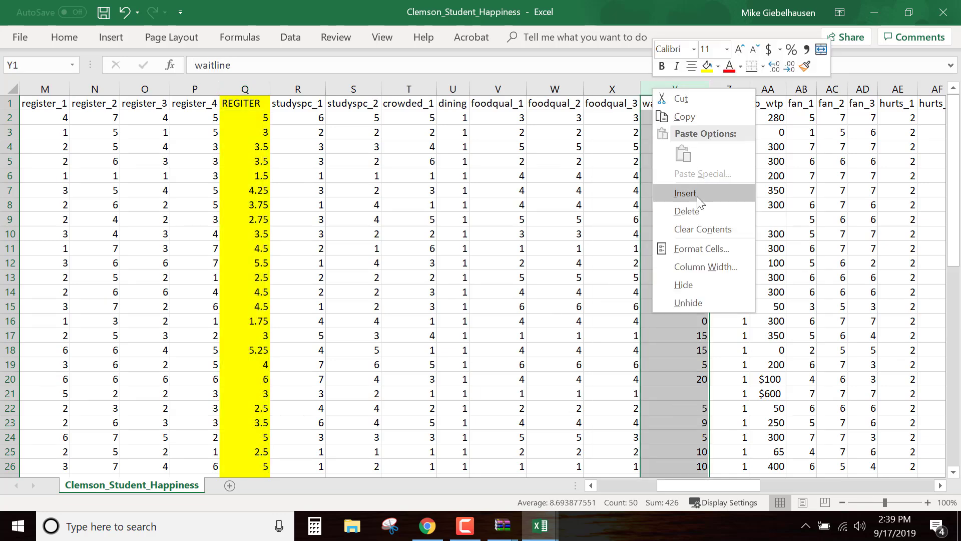
{"action": "left_click", "coordinate": [691, 194]}
{"action": "left_click", "coordinate": [658, 117]}
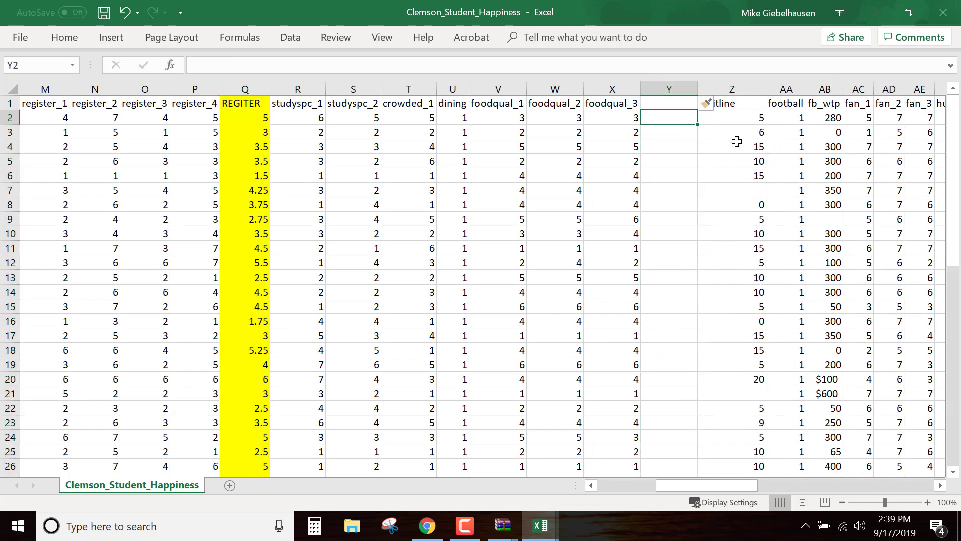
{"action": "type", "text": "=food"}
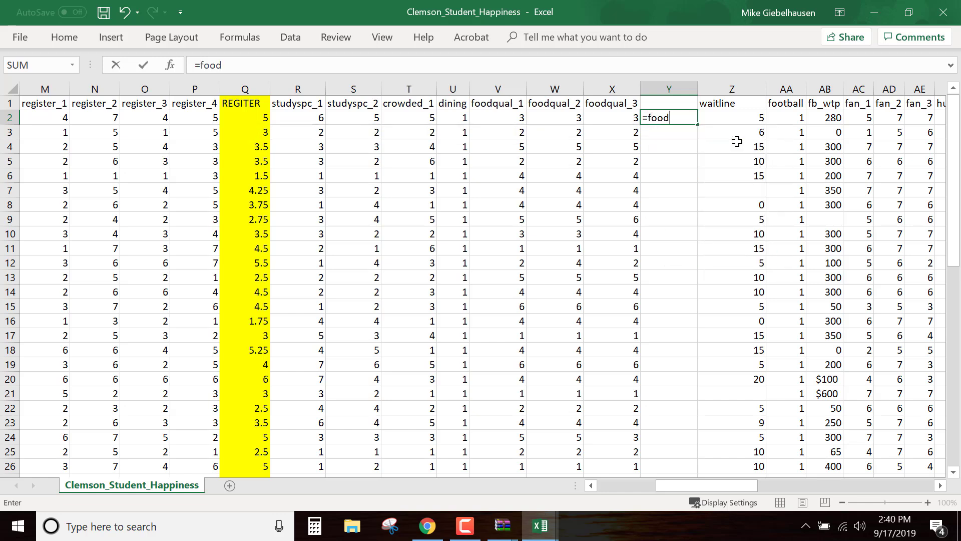
{"action": "type", "text": "qua"}
{"action": "key", "text": "BackSpace"}
{"action": "key", "text": "BackSpace"}
{"action": "key", "text": "BackSpace"}
{"action": "key", "text": "BackSpace"}
{"action": "key", "text": "BackSpace"}
{"action": "key", "text": "BackSpace"}
{"action": "key", "text": "BackSpace"}
Average the foodqual_1 to foodqual_3 responses (V2:X2) in Y2 and fill the formula down column Y for all respondents
{"action": "type", "text": "=average"}
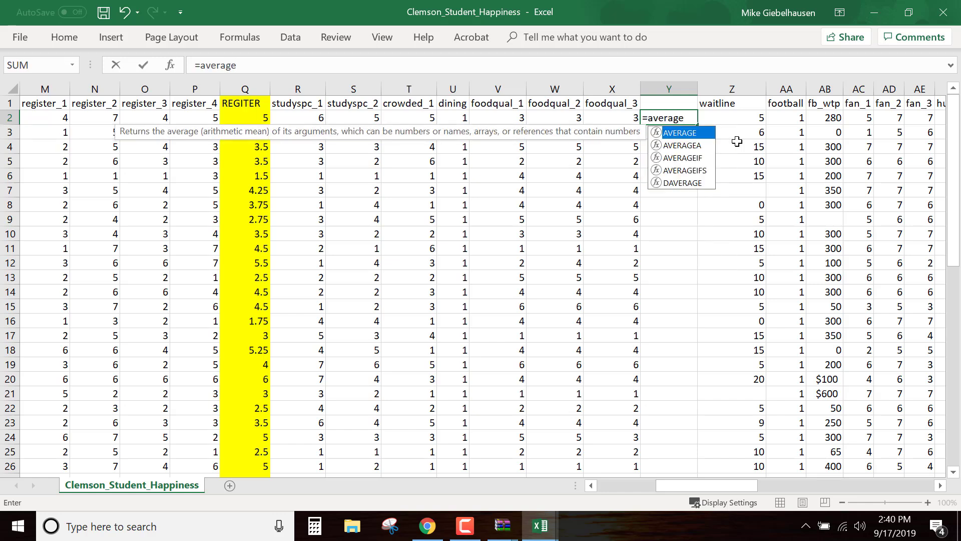
{"action": "type", "text": "("}
{"action": "left_click_drag", "start_coordinate": [515, 117], "coordinate": [618, 118]}
{"action": "key", "text": "Return"}
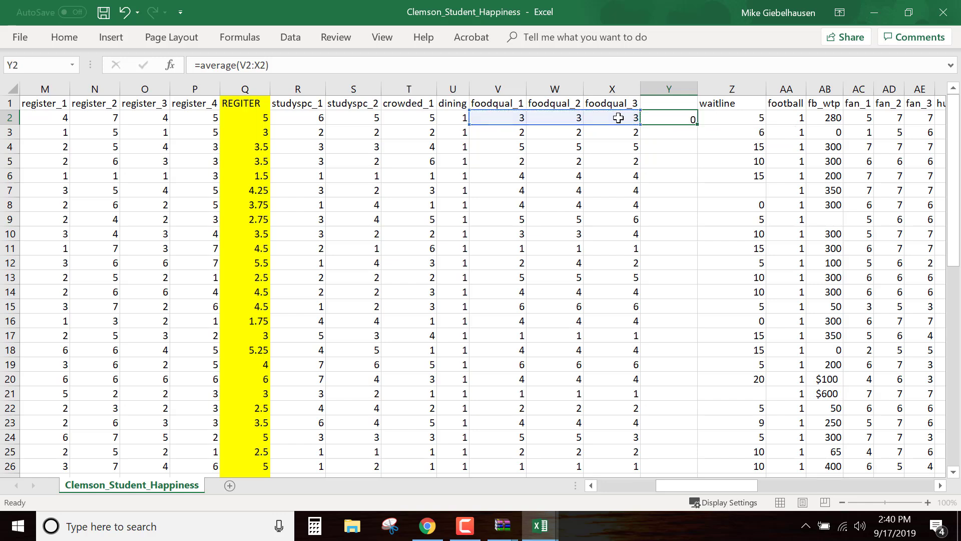
{"action": "left_click", "coordinate": [675, 117]}
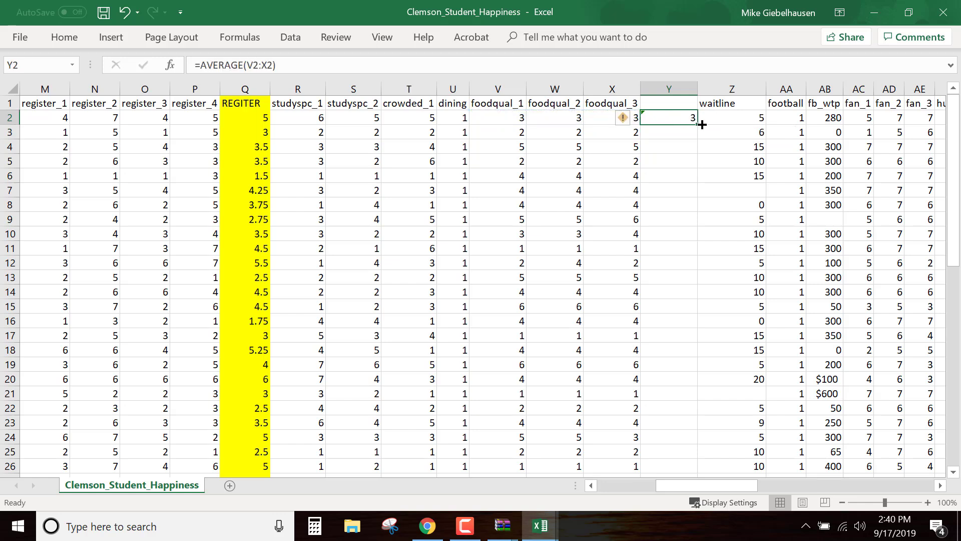
{"action": "double_click", "coordinate": [698, 125]}
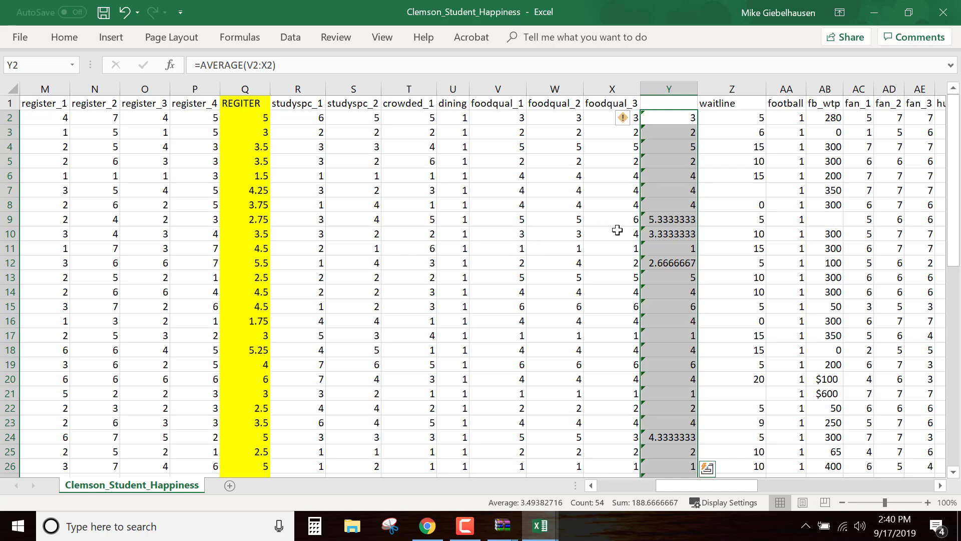
{"action": "scroll", "coordinate": [607, 279], "scroll_direction": "down", "scroll_amount": 3}
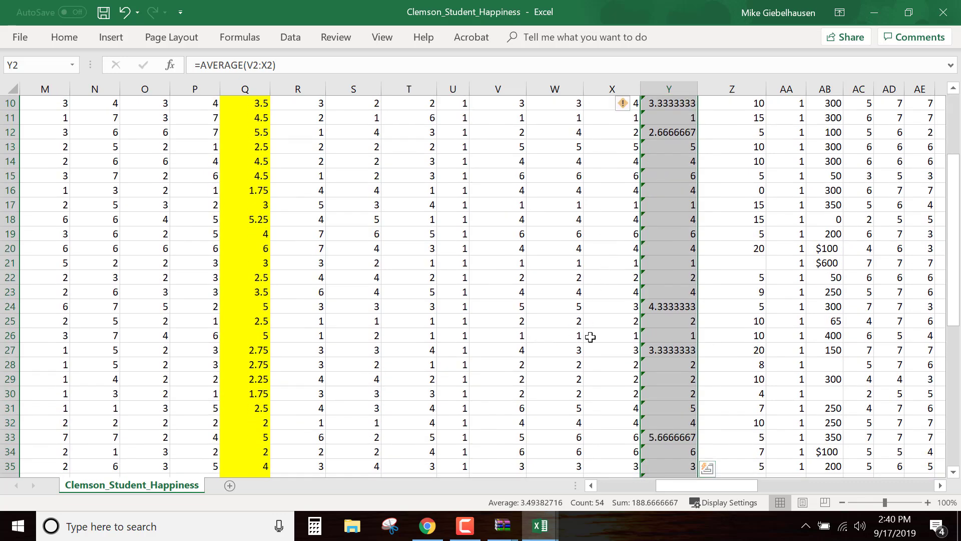
{"action": "scroll", "coordinate": [561, 312], "scroll_direction": "up", "scroll_amount": 3}
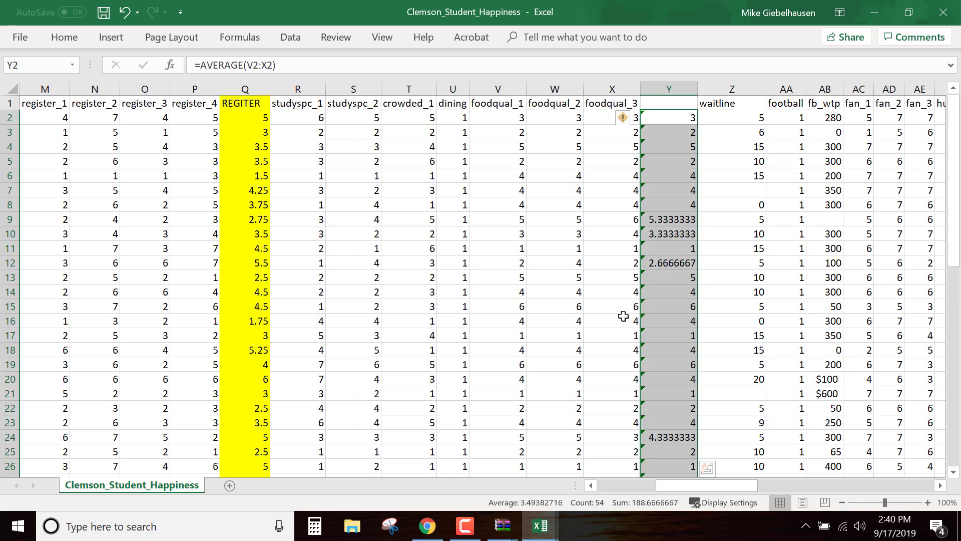
Enter FQUAL as the header in Y1 and fill the whole column Y with yellow
{"action": "left_click", "coordinate": [669, 102]}
{"action": "type", "text": "F"}
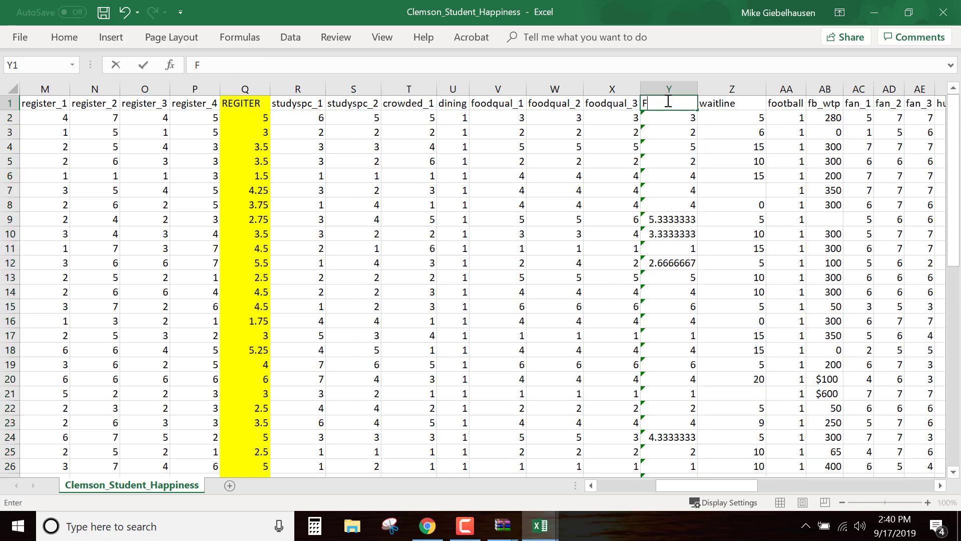
{"action": "type", "text": "QUAL"}
{"action": "key", "text": "Return"}
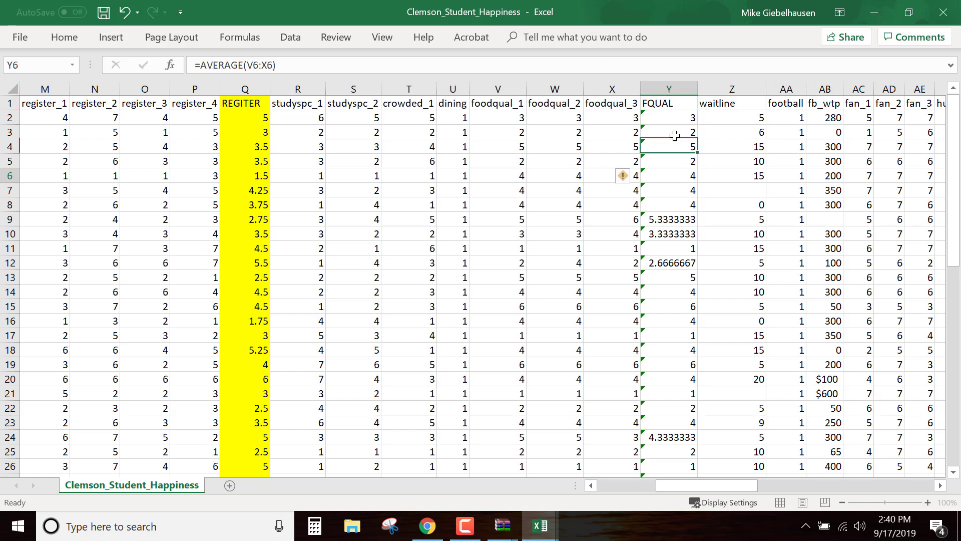
{"action": "left_click", "coordinate": [660, 89]}
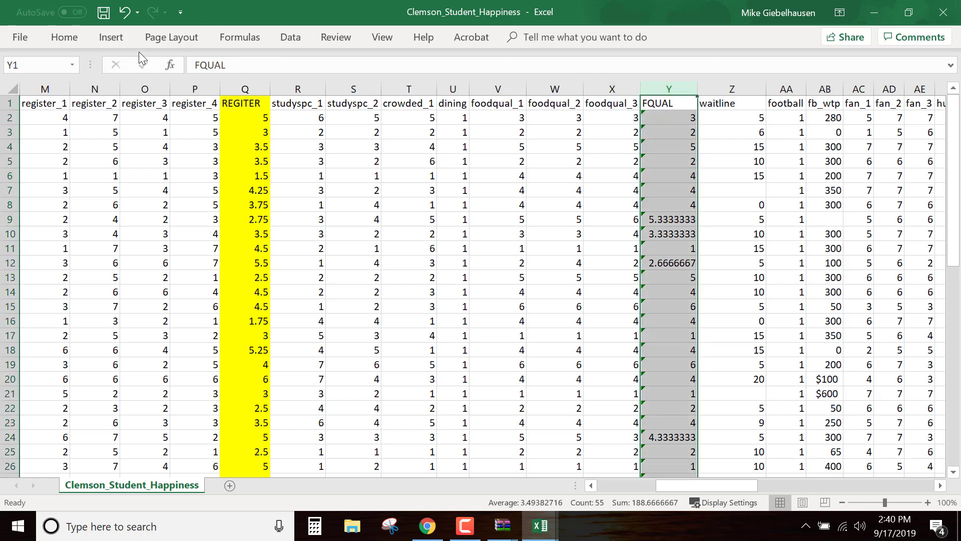
{"action": "left_click", "coordinate": [65, 37]}
{"action": "left_click", "coordinate": [181, 88]}
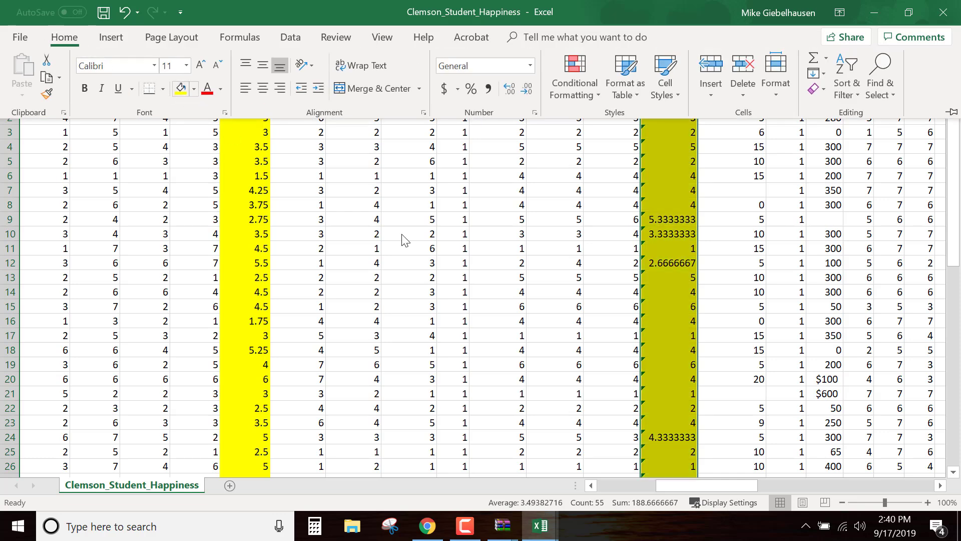
Select the non-adjacent columns sat_1, PARK, REGITER and FQUAL together
{"action": "left_click_drag", "start_coordinate": [708, 489], "coordinate": [741, 491]}
{"action": "left_click_drag", "start_coordinate": [762, 499], "coordinate": [662, 489]}
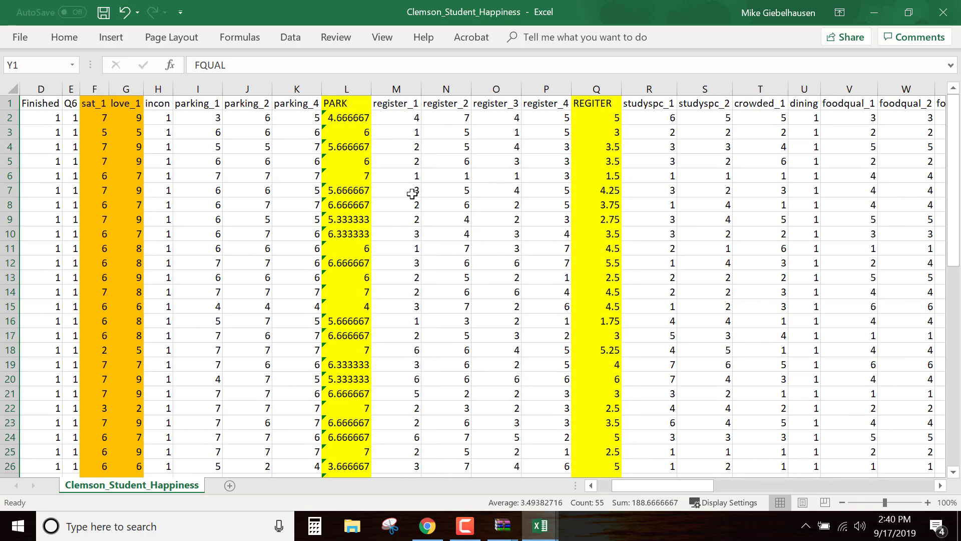
{"action": "left_click_drag", "start_coordinate": [670, 485], "coordinate": [622, 484]}
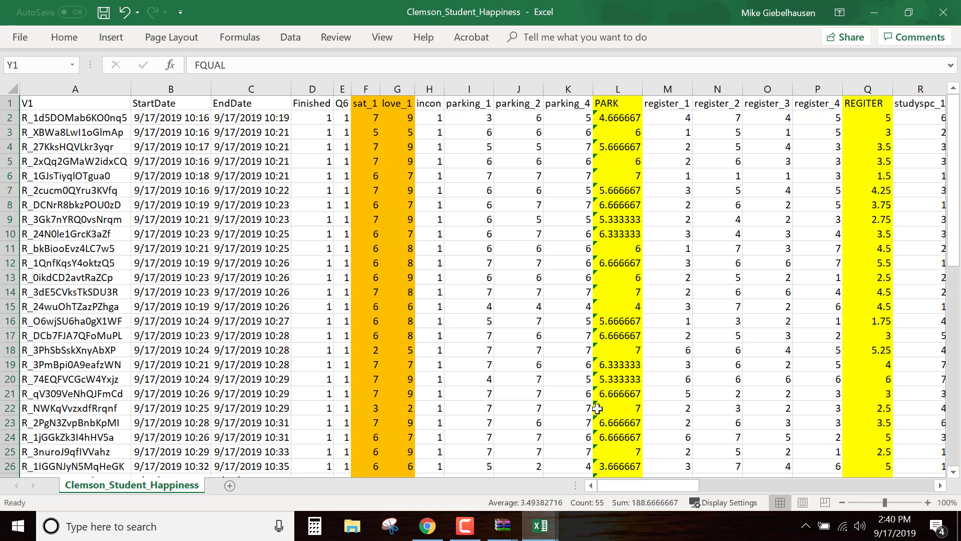
{"action": "left_click", "coordinate": [372, 89]}
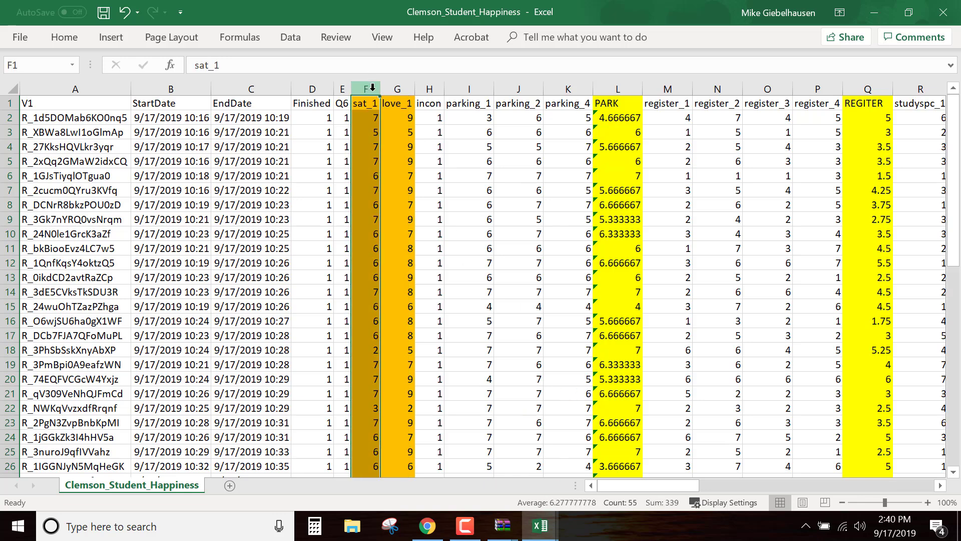
{"action": "left_click", "coordinate": [625, 86], "text": "ctrl"}
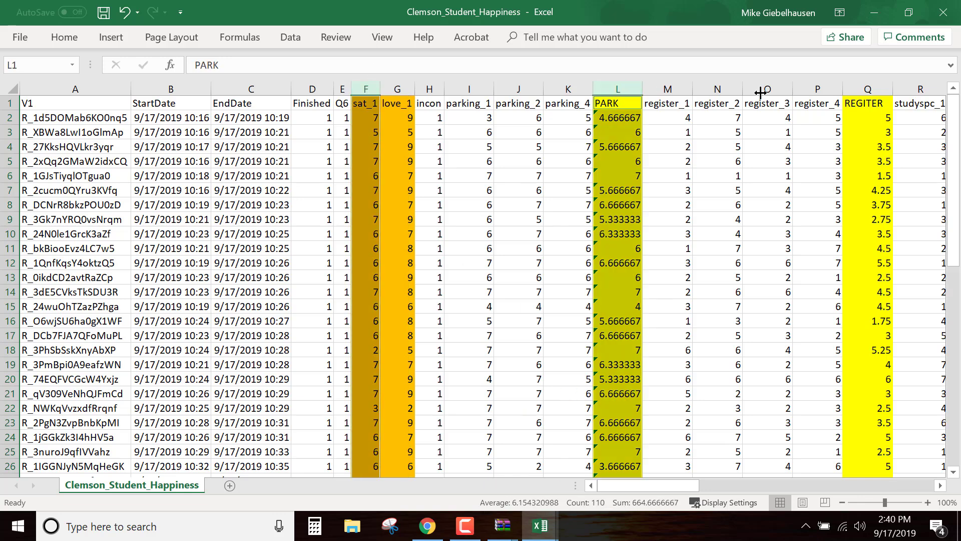
{"action": "left_click", "coordinate": [873, 86], "text": "ctrl"}
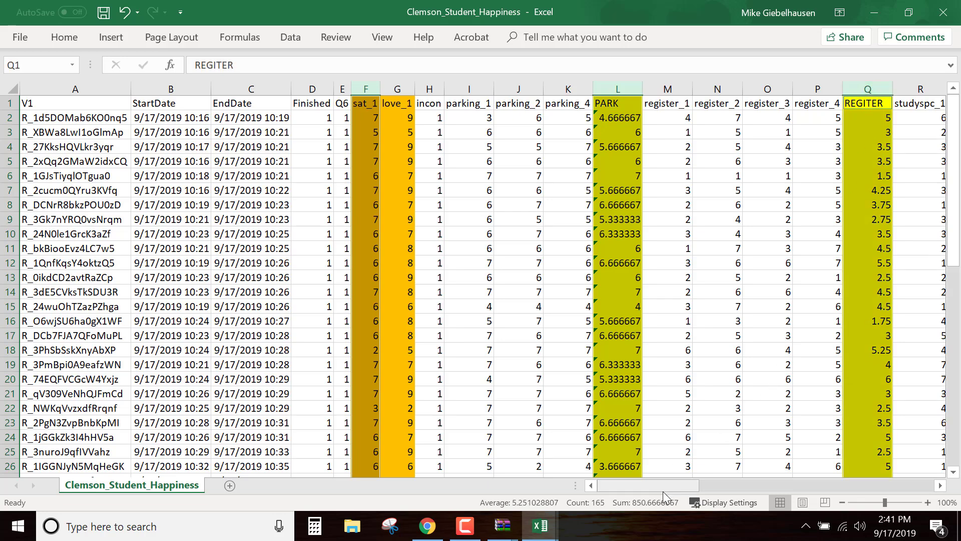
{"action": "left_click_drag", "start_coordinate": [663, 491], "coordinate": [728, 489]}
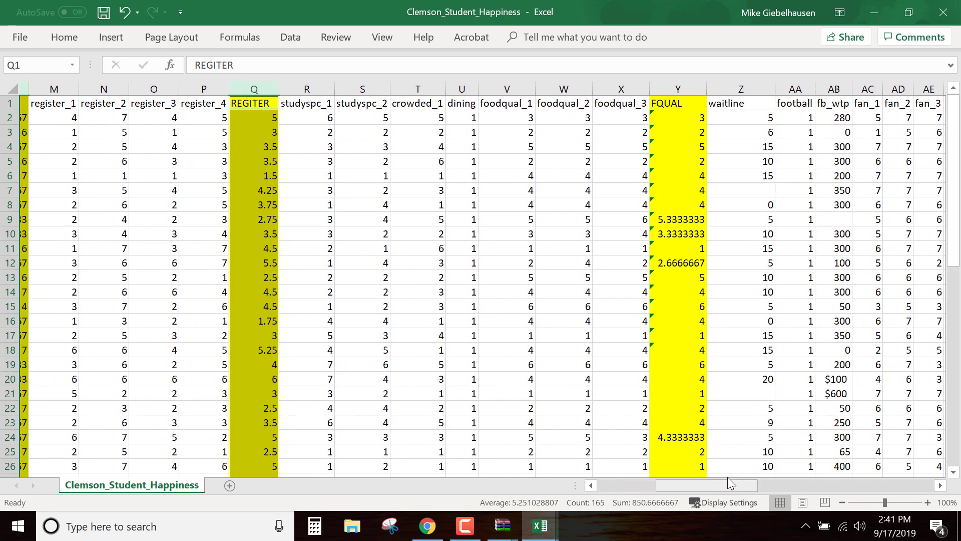
{"action": "left_click", "coordinate": [681, 89], "text": "ctrl"}
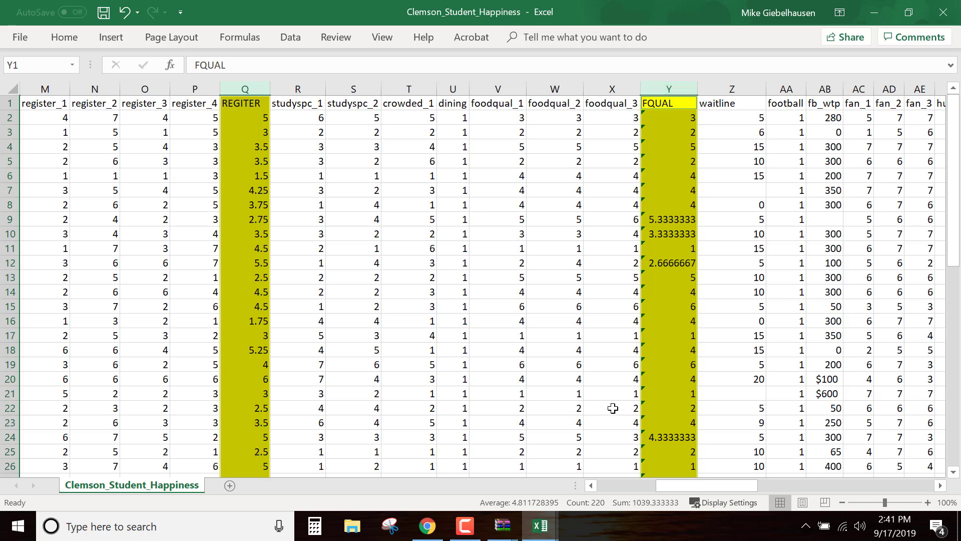
Add the fb_wtp, fan_1, getjob_1 and startsal columns to the current multi-column selection
{"action": "left_click_drag", "start_coordinate": [690, 489], "coordinate": [742, 491]}
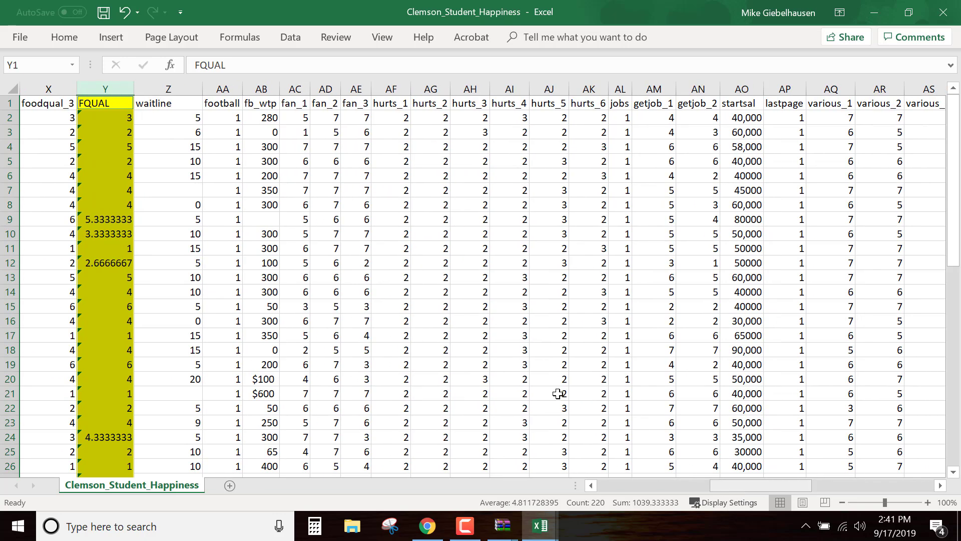
{"action": "left_click", "coordinate": [269, 83]}
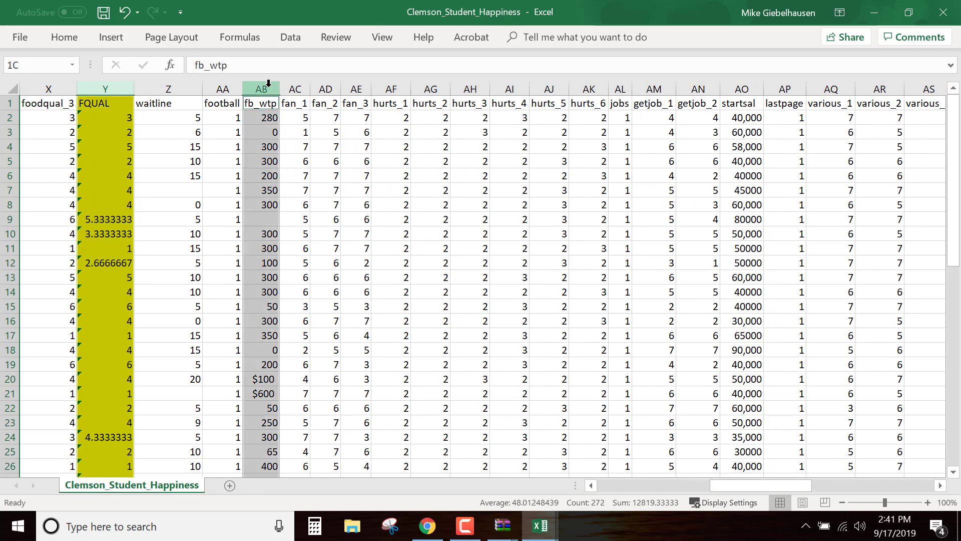
{"action": "left_click", "coordinate": [299, 84], "text": "ctrl"}
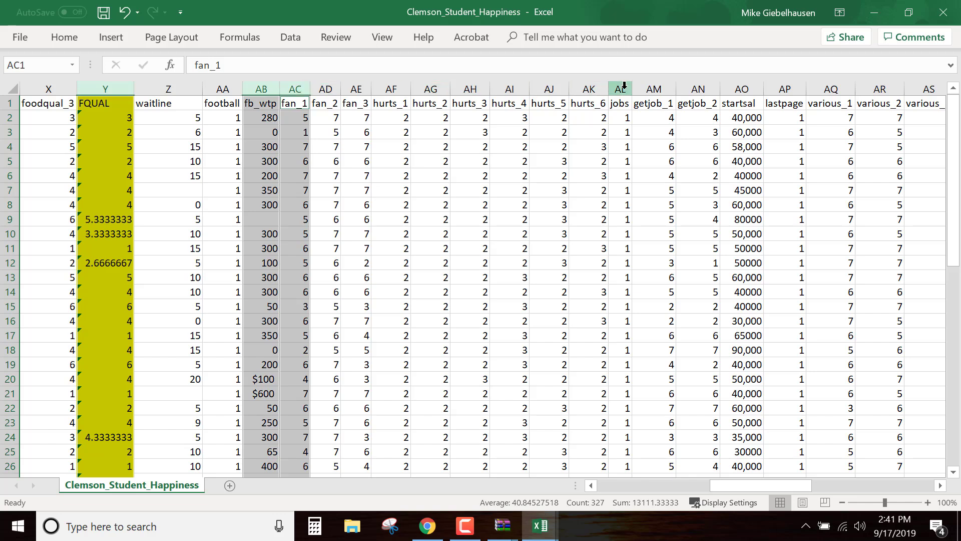
{"action": "left_click", "coordinate": [659, 85], "text": "ctrl"}
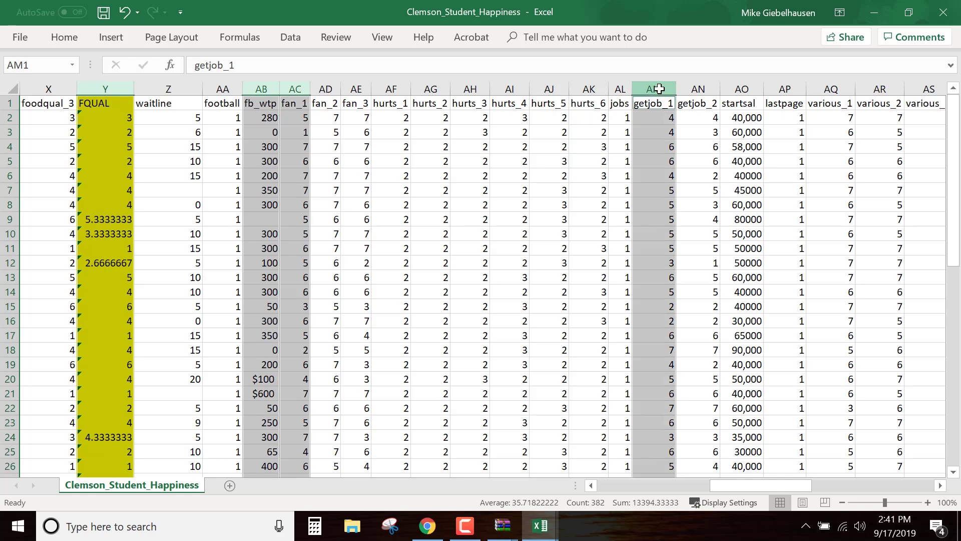
{"action": "scroll", "coordinate": [749, 365], "scroll_direction": "down", "scroll_amount": 5}
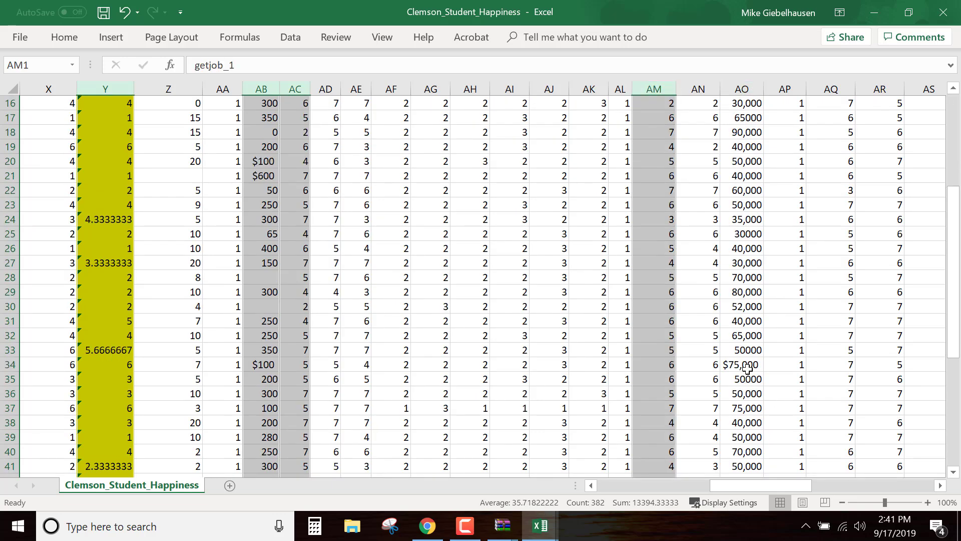
{"action": "scroll", "coordinate": [751, 368], "scroll_direction": "up", "scroll_amount": 5}
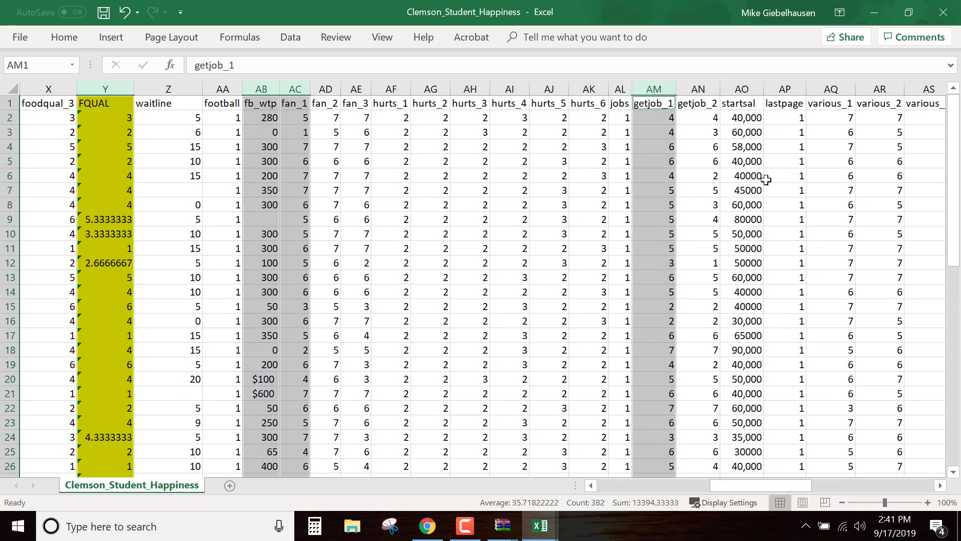
{"action": "left_click", "coordinate": [742, 89], "text": "ctrl"}
Extend the multi-column selection with the joy_1, stress_2 and yearinschol columns
{"action": "left_click_drag", "start_coordinate": [780, 484], "coordinate": [827, 487]}
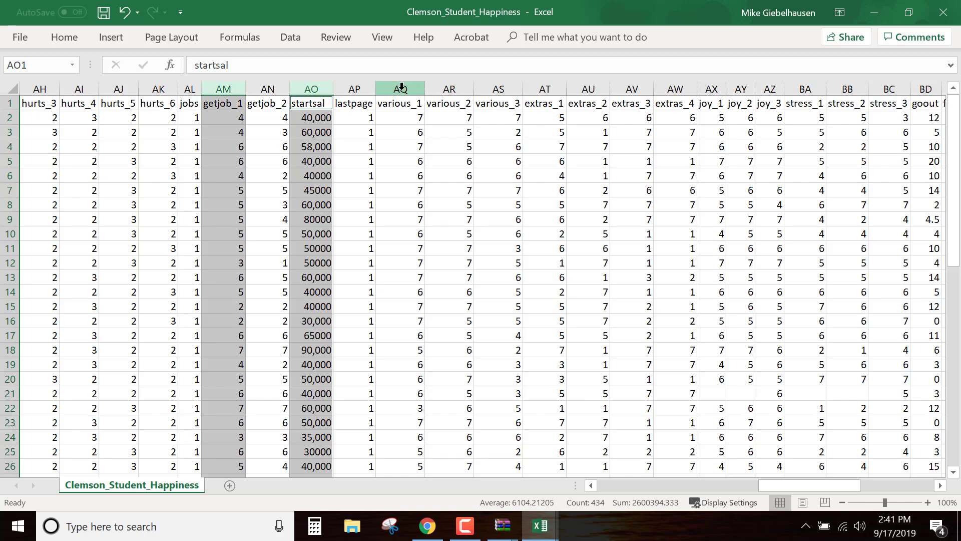
{"action": "left_click", "coordinate": [711, 87], "text": "ctrl"}
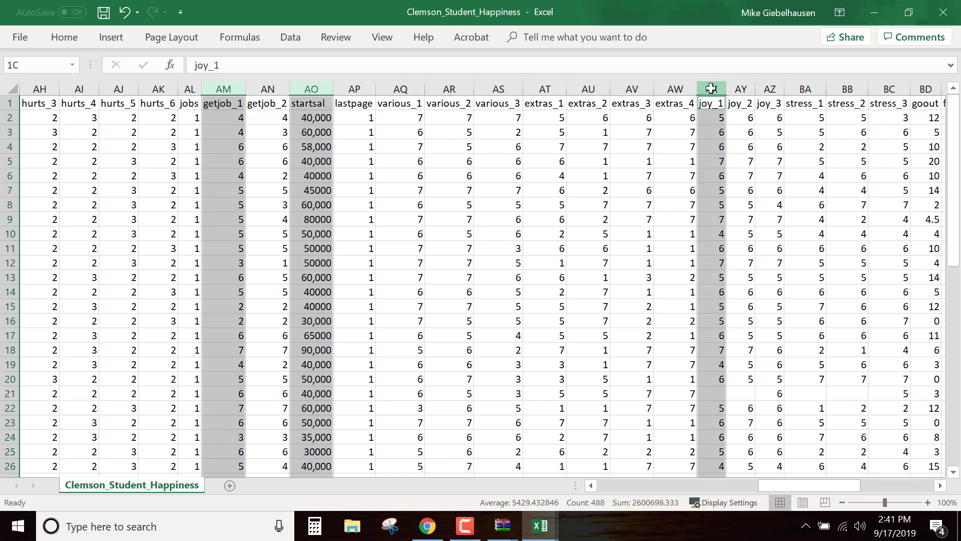
{"action": "left_click", "coordinate": [845, 86], "text": "ctrl"}
{"action": "left_click_drag", "start_coordinate": [815, 484], "coordinate": [846, 487]}
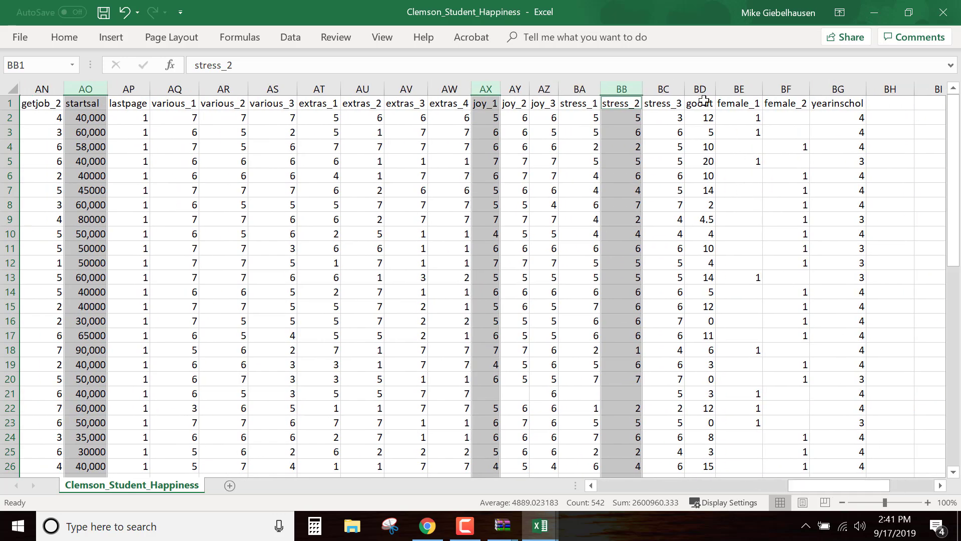
{"action": "left_click", "coordinate": [852, 88], "text": "ctrl"}
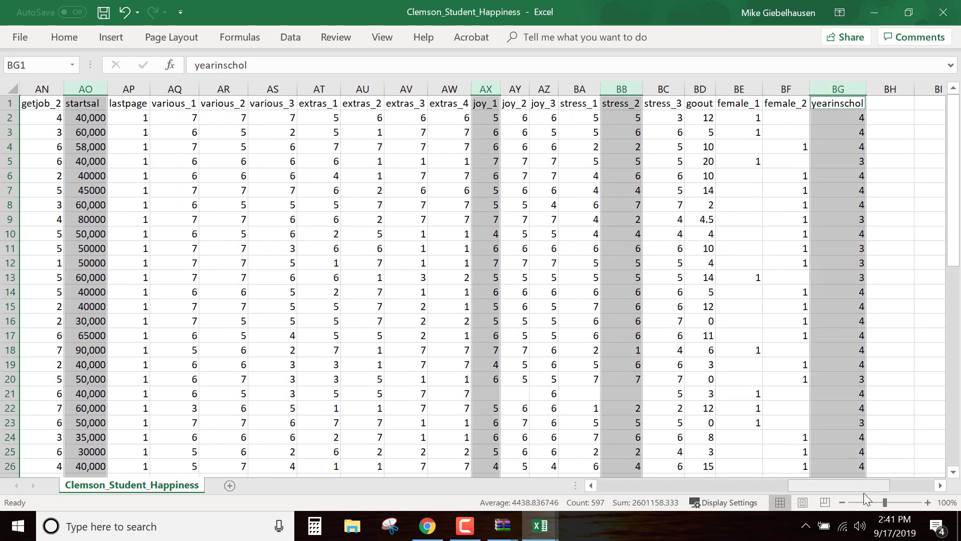
Copy the selected non-adjacent columns and paste them into a new worksheet starting at A1
{"action": "left_click_drag", "start_coordinate": [865, 488], "coordinate": [813, 492]}
{"action": "key", "text": "ctrl+c"}
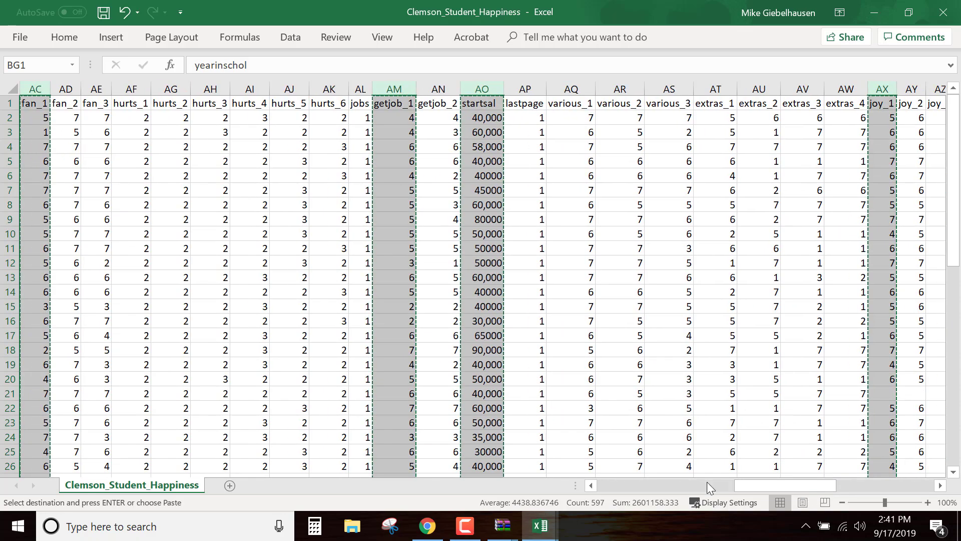
{"action": "left_click", "coordinate": [229, 486]}
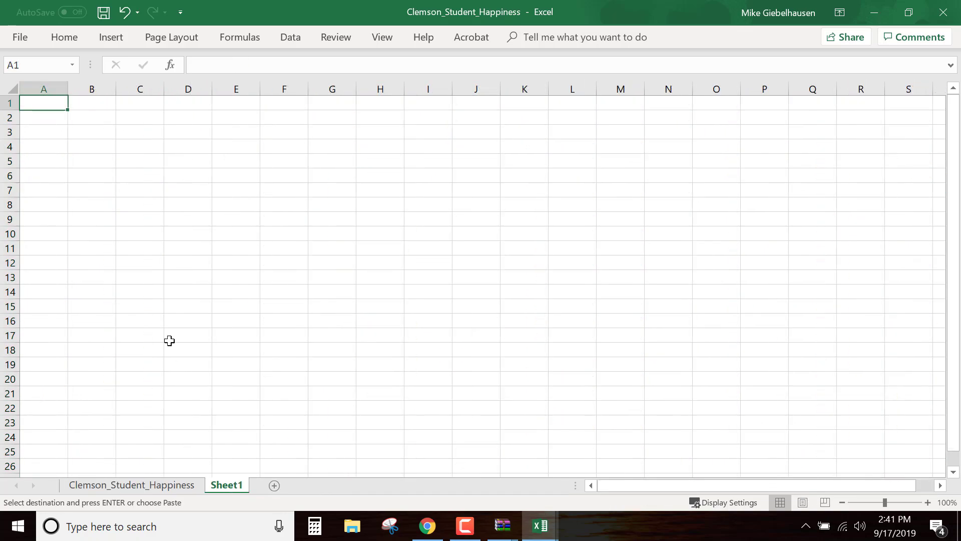
{"action": "key", "text": "Return"}
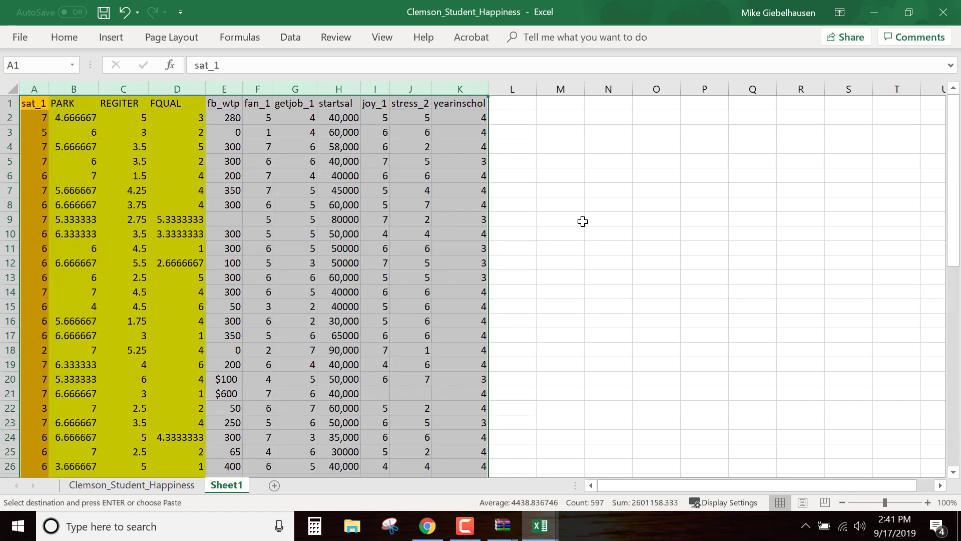
{"action": "left_click", "coordinate": [583, 221]}
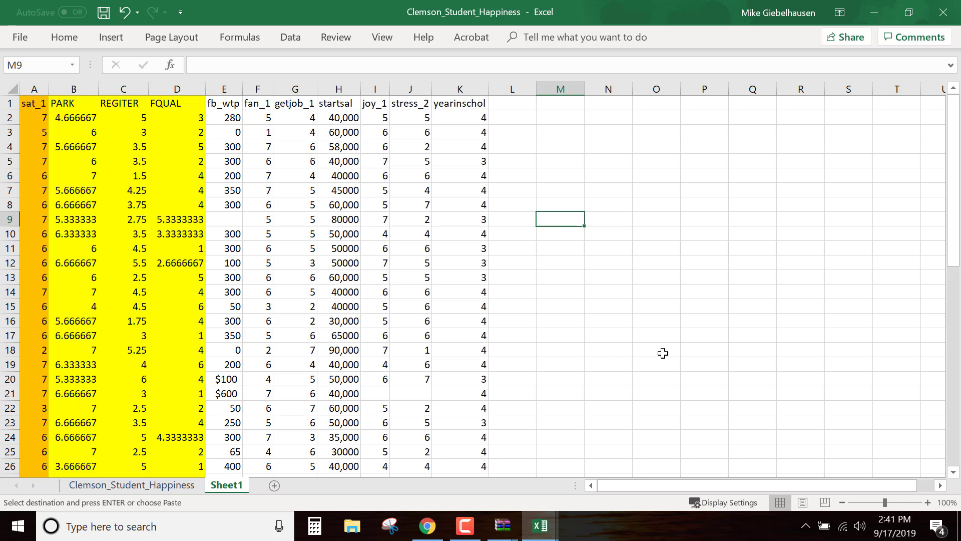
Delete row 21, which has empty joy_1 and stress_2 cells, from the new sheet
{"action": "scroll", "coordinate": [663, 353], "scroll_direction": "down", "scroll_amount": 2}
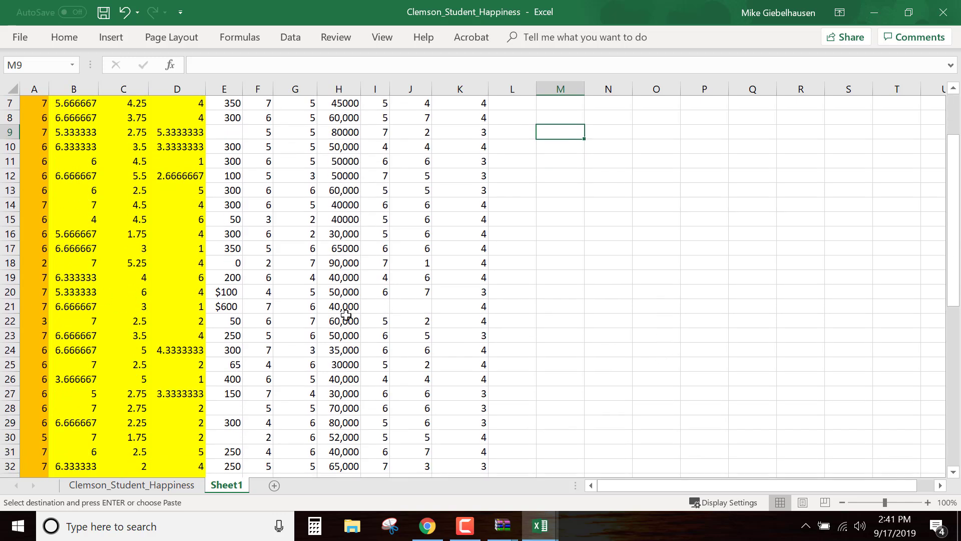
{"action": "left_click", "coordinate": [11, 300]}
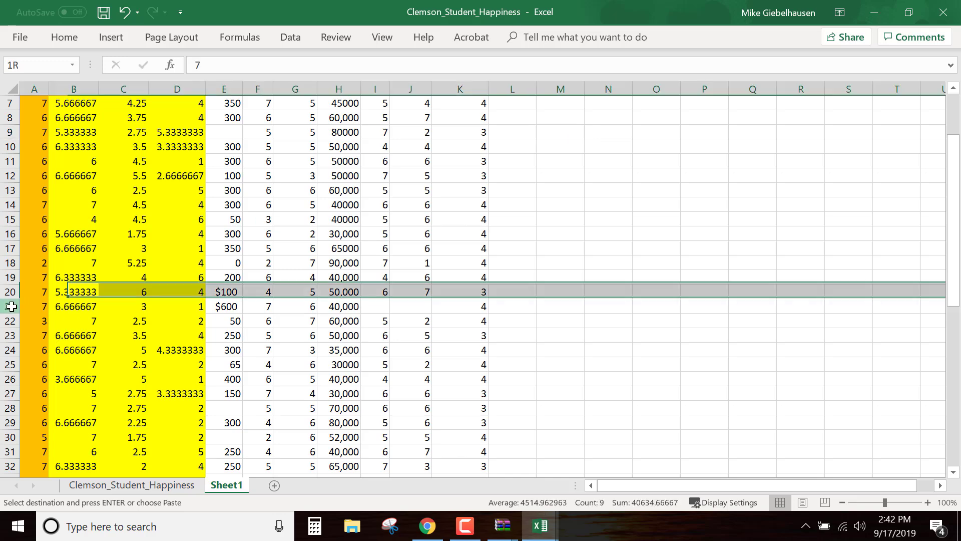
{"action": "right_click", "coordinate": [11, 307]}
{"action": "left_click", "coordinate": [50, 203]}
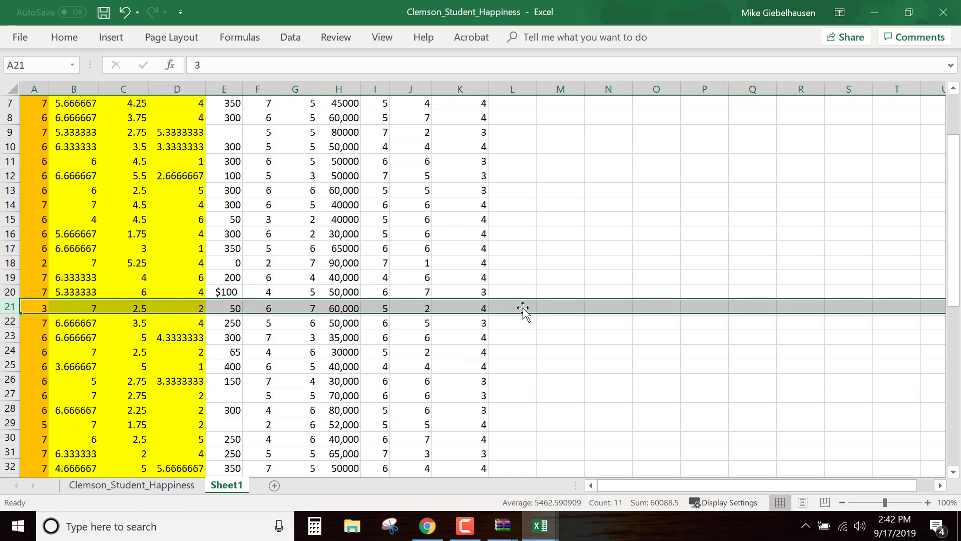
Select rows 42, 46 and 49, which have blank startsal cells, and delete them together
{"action": "scroll", "coordinate": [644, 372], "scroll_direction": "up", "scroll_amount": 2}
{"action": "scroll", "coordinate": [644, 371], "scroll_direction": "down", "scroll_amount": 3}
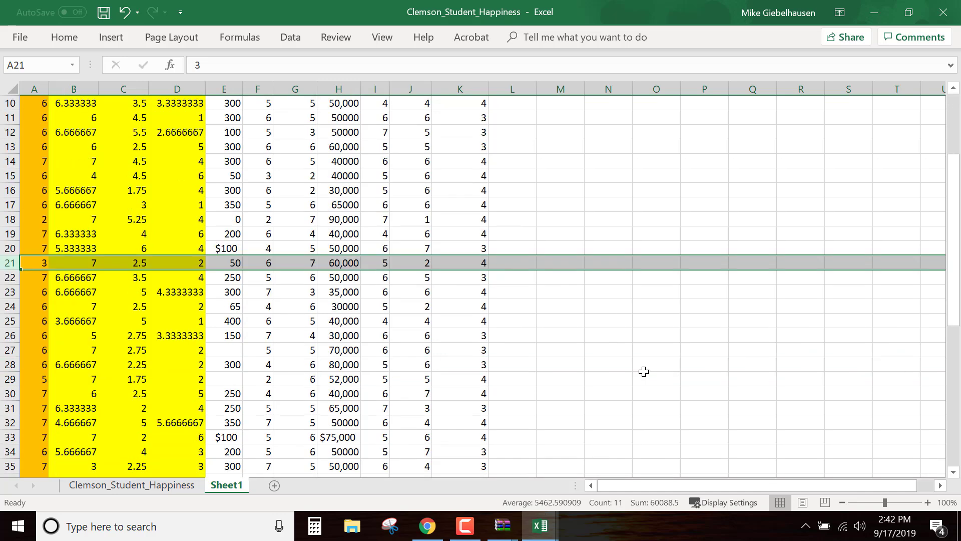
{"action": "scroll", "coordinate": [644, 371], "scroll_direction": "down", "scroll_amount": 5}
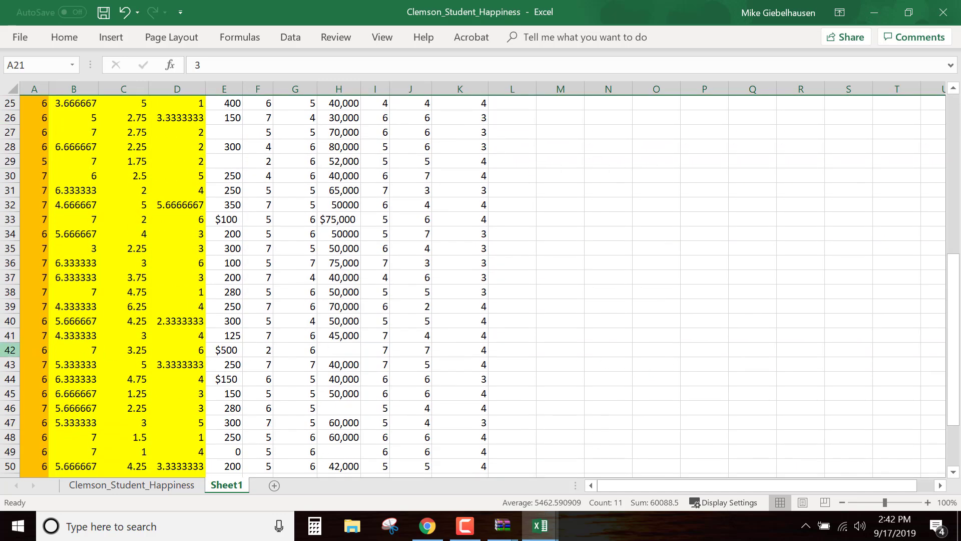
{"action": "left_click", "coordinate": [9, 350]}
{"action": "scroll", "coordinate": [10, 356], "scroll_direction": "down", "scroll_amount": 1}
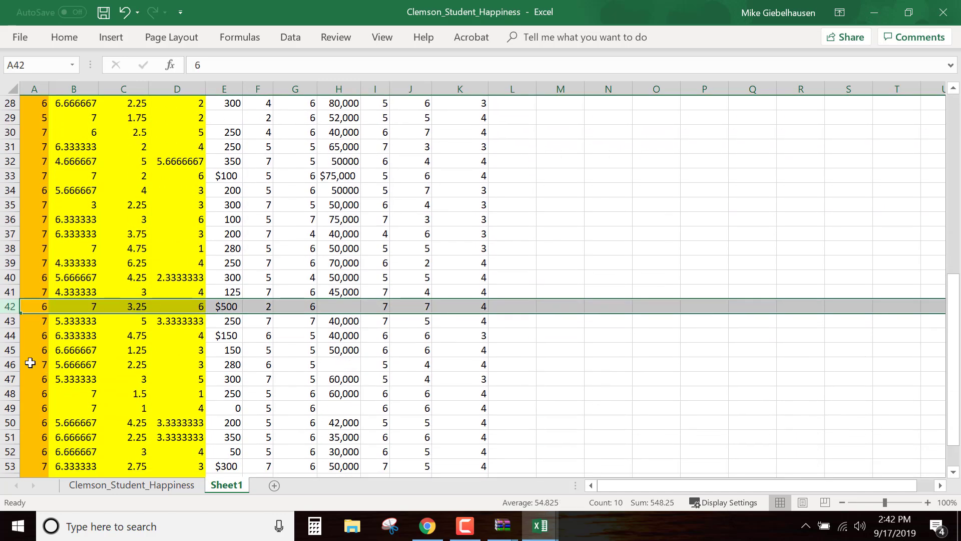
{"action": "left_click", "coordinate": [11, 365], "text": "ctrl"}
{"action": "left_click", "coordinate": [10, 408], "text": "ctrl"}
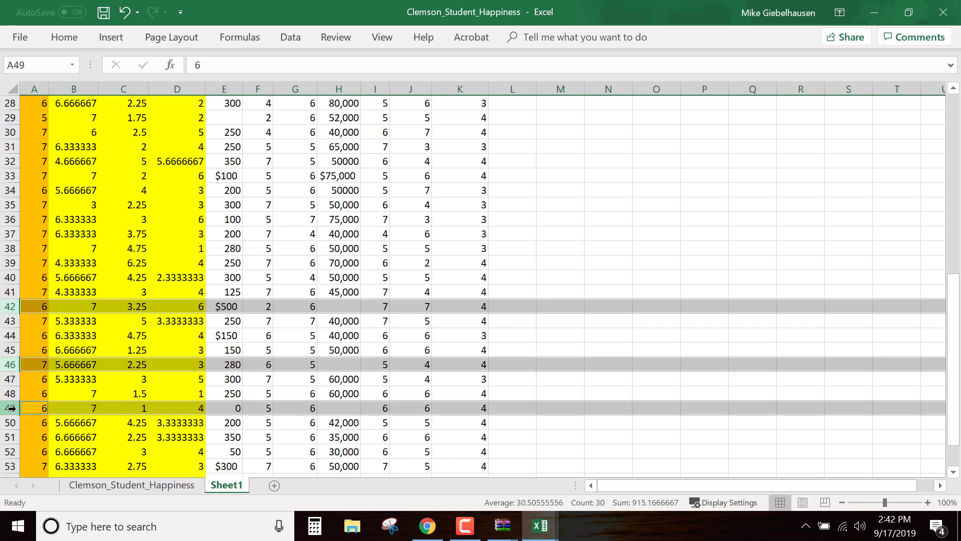
{"action": "scroll", "coordinate": [30, 406], "scroll_direction": "down", "scroll_amount": 2}
{"action": "scroll", "coordinate": [41, 403], "scroll_direction": "down", "scroll_amount": 1}
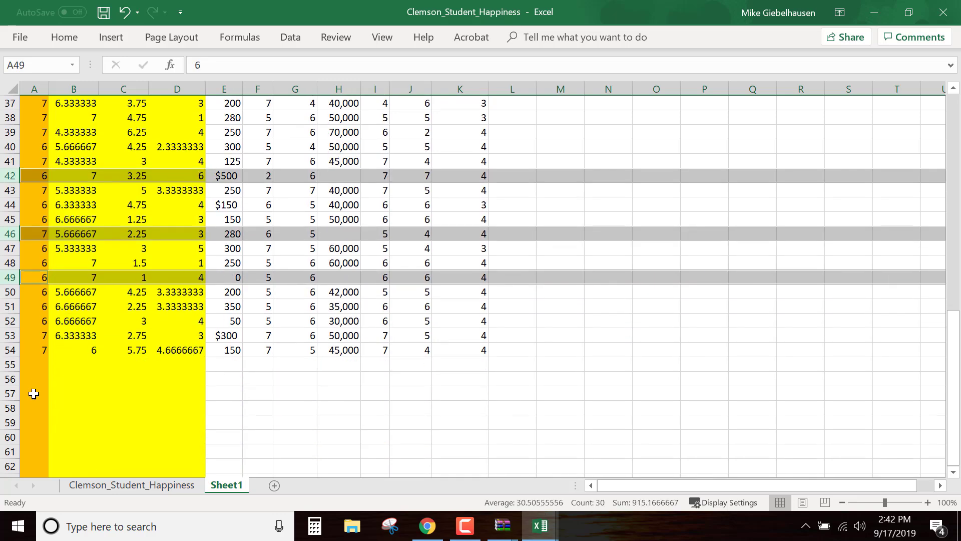
{"action": "right_click", "coordinate": [15, 277]}
{"action": "left_click", "coordinate": [50, 399]}
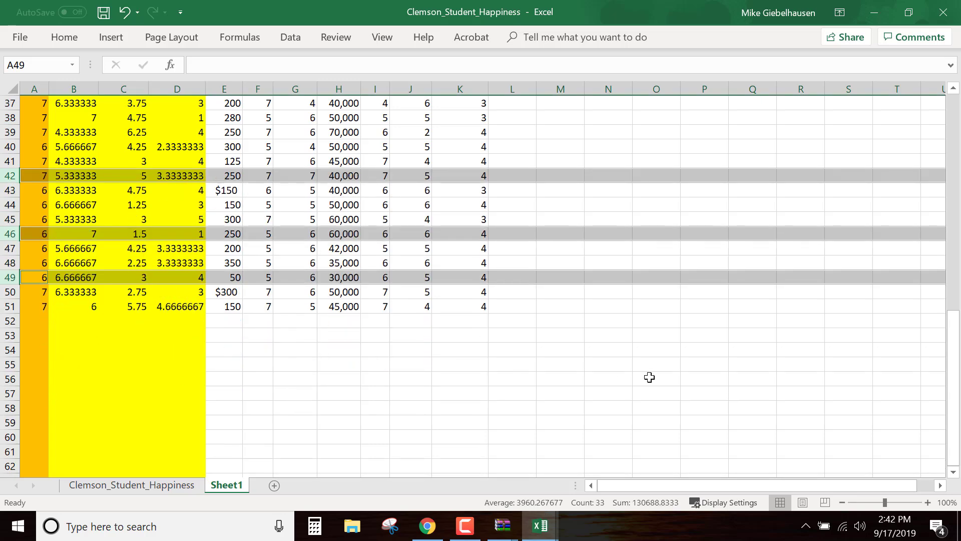
Delete row 9, which has an empty fb_wtp cell
{"action": "scroll", "coordinate": [650, 377], "scroll_direction": "up", "scroll_amount": 7}
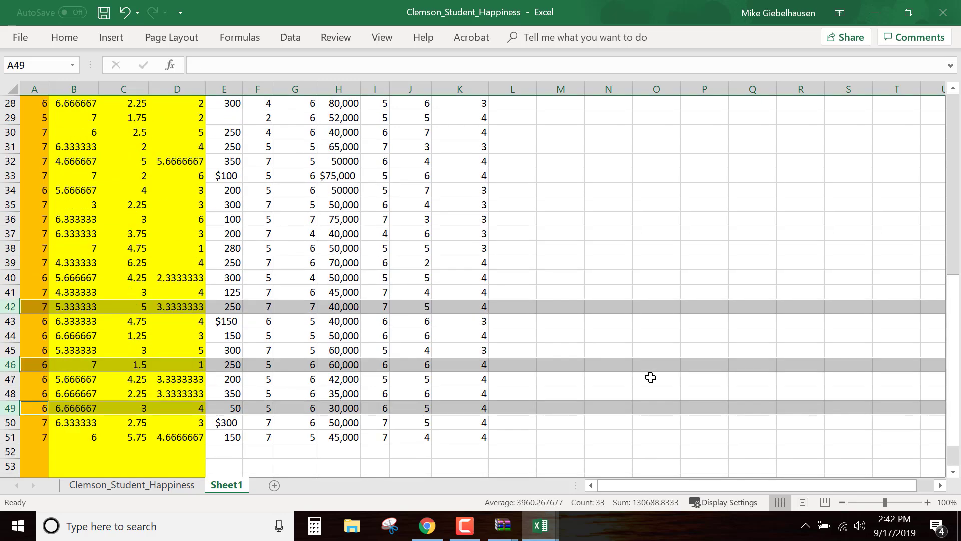
{"action": "scroll", "coordinate": [651, 377], "scroll_direction": "up", "scroll_amount": 5}
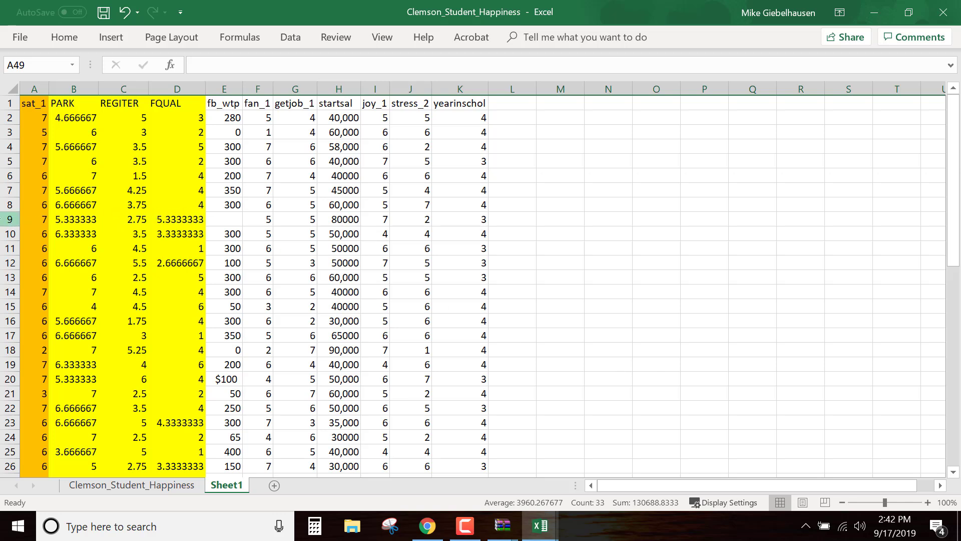
{"action": "left_click", "coordinate": [8, 218]}
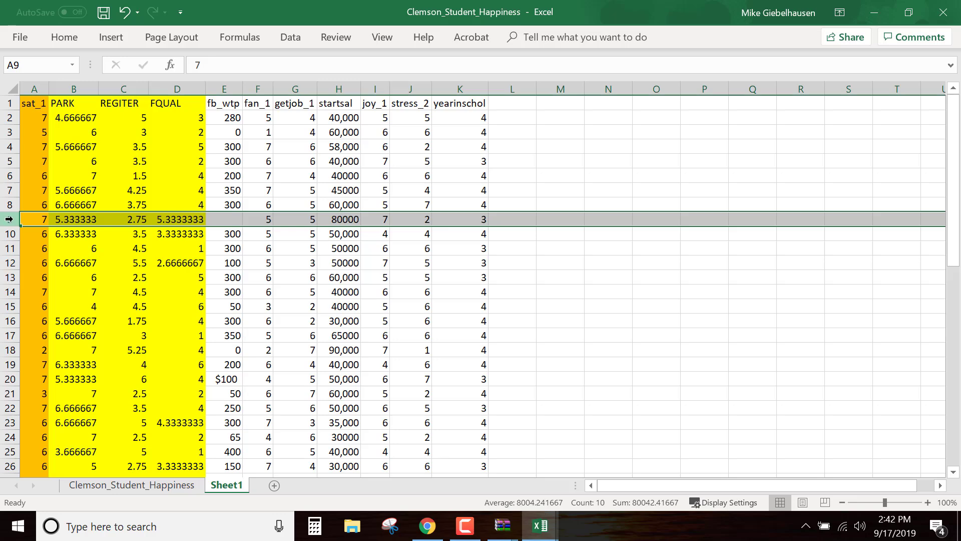
{"action": "right_click", "coordinate": [9, 219]}
{"action": "left_click", "coordinate": [48, 343]}
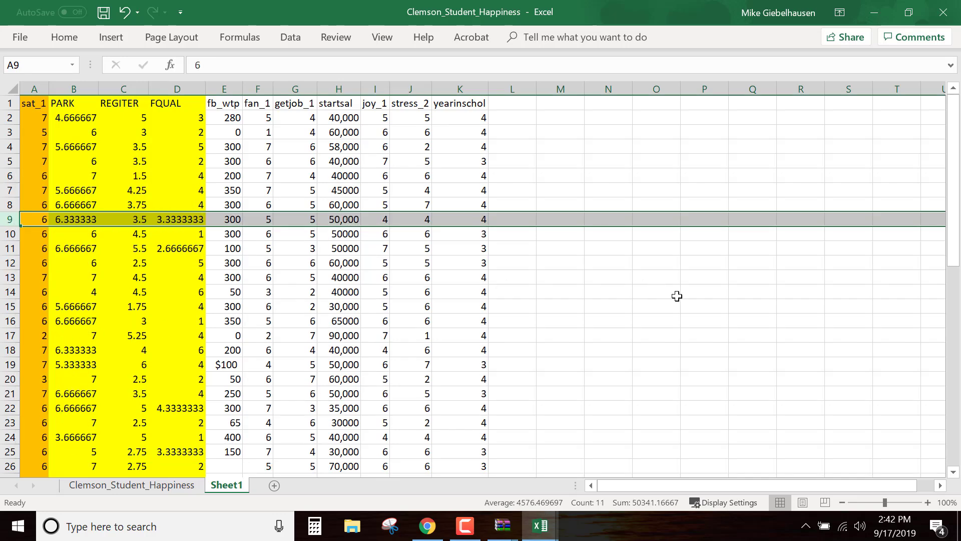
Select rows 26 and 28, which have blank fb_wtp cells, and delete both rows
{"action": "scroll", "coordinate": [677, 296], "scroll_direction": "down", "scroll_amount": 3}
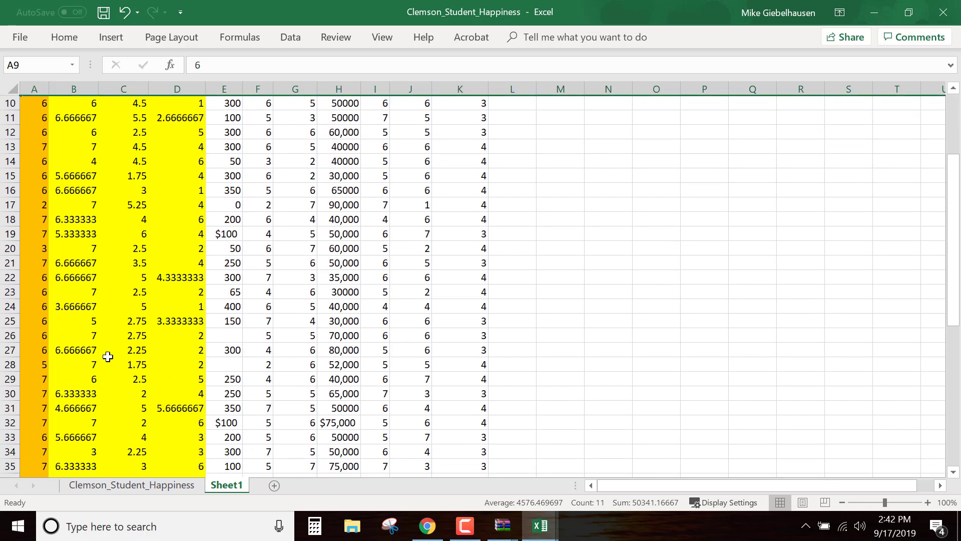
{"action": "left_click", "coordinate": [12, 337]}
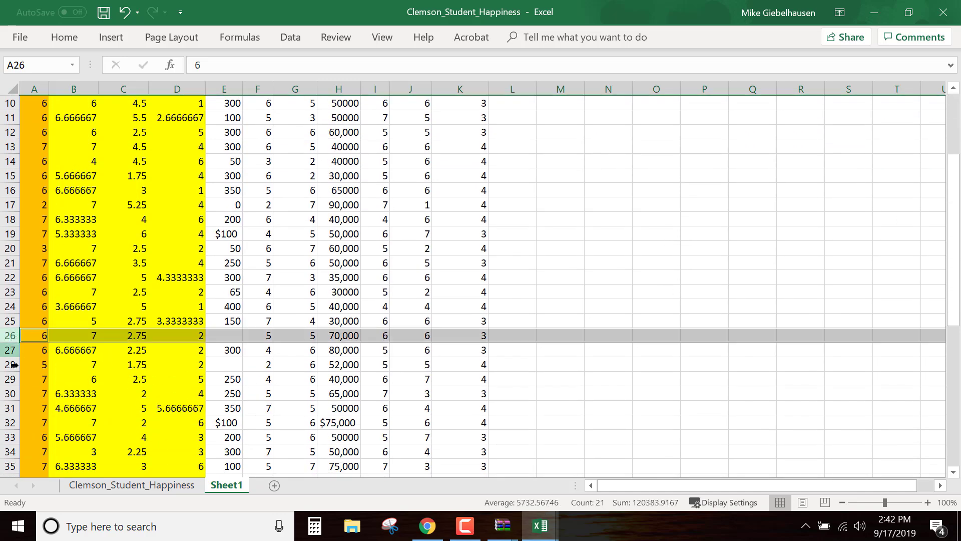
{"action": "left_click", "coordinate": [15, 365], "text": "ctrl"}
{"action": "right_click", "coordinate": [12, 364]}
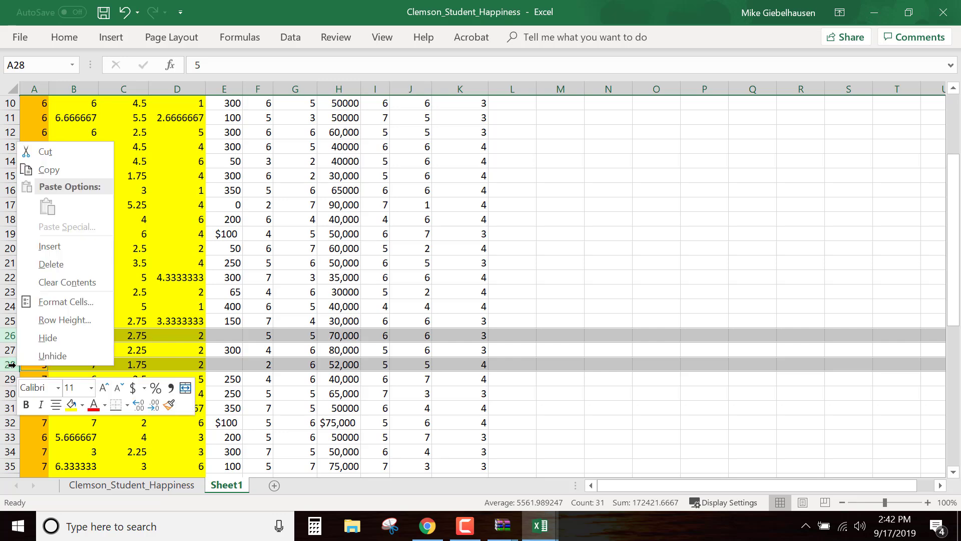
{"action": "left_click", "coordinate": [55, 262]}
{"action": "scroll", "coordinate": [764, 356], "scroll_direction": "down", "scroll_amount": 6}
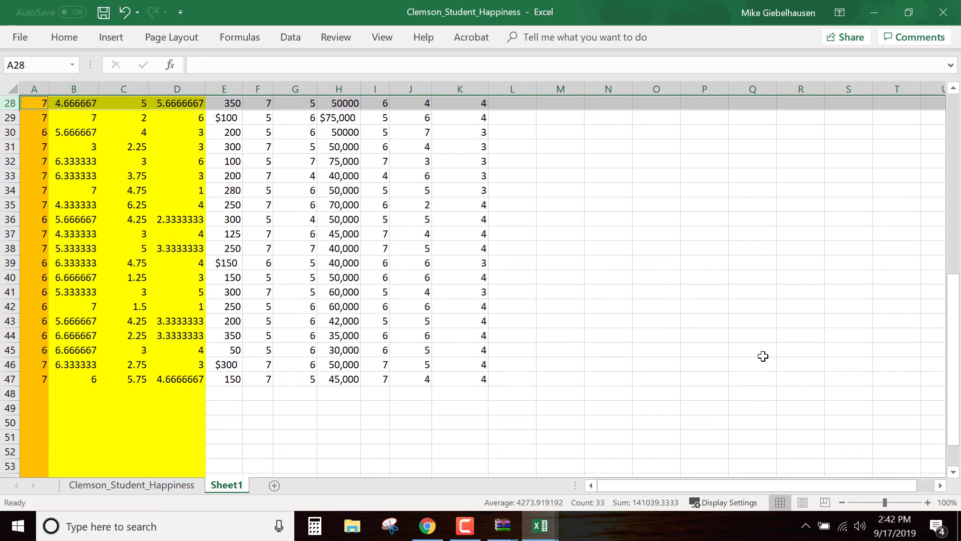
{"action": "scroll", "coordinate": [764, 356], "scroll_direction": "up", "scroll_amount": 9}
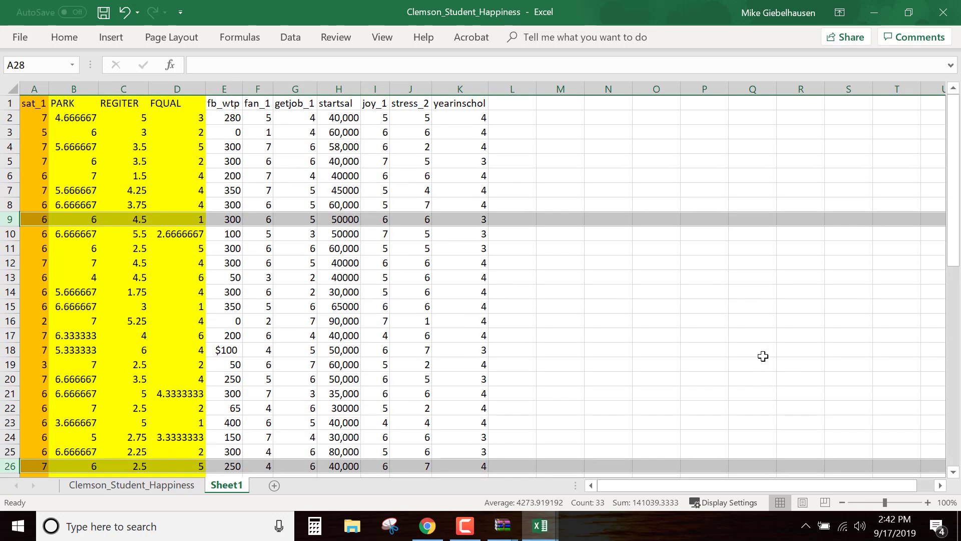
{"action": "left_click", "coordinate": [668, 345]}
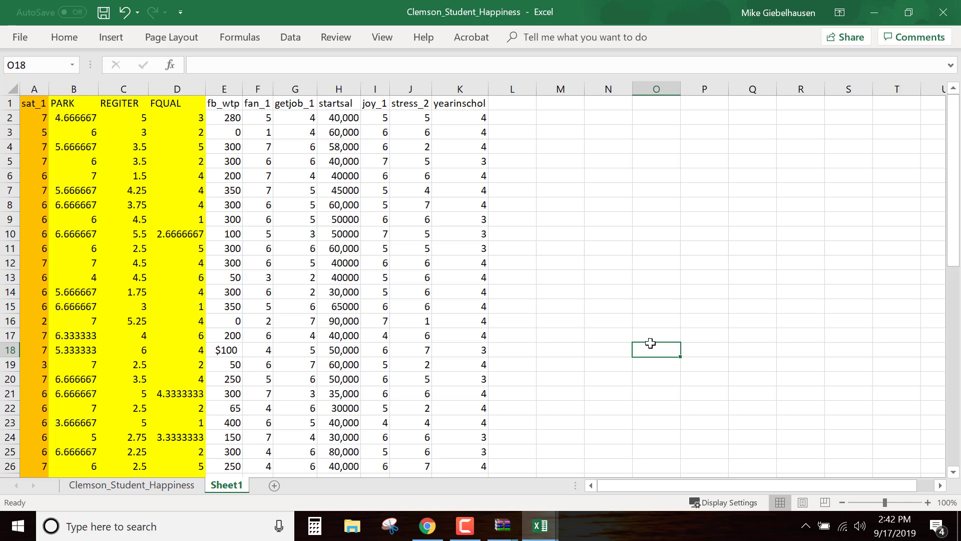
{"action": "left_click", "coordinate": [36, 89]}
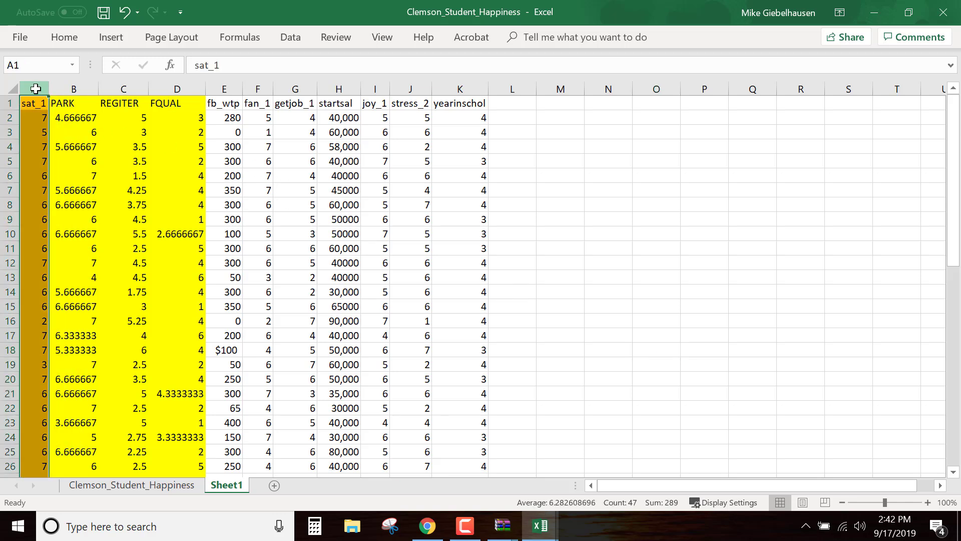
{"action": "left_click_drag", "start_coordinate": [74, 89], "coordinate": [480, 101]}
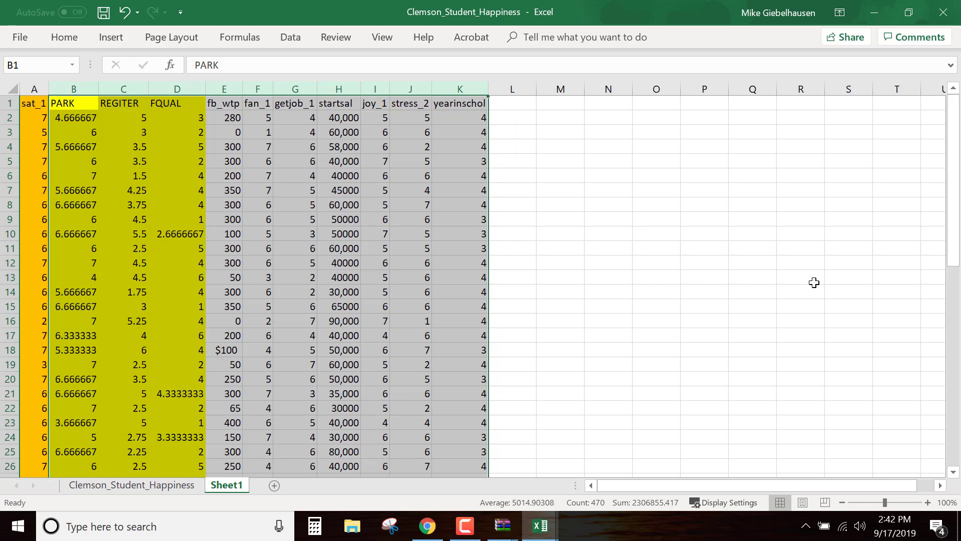
{"action": "left_click", "coordinate": [720, 267]}
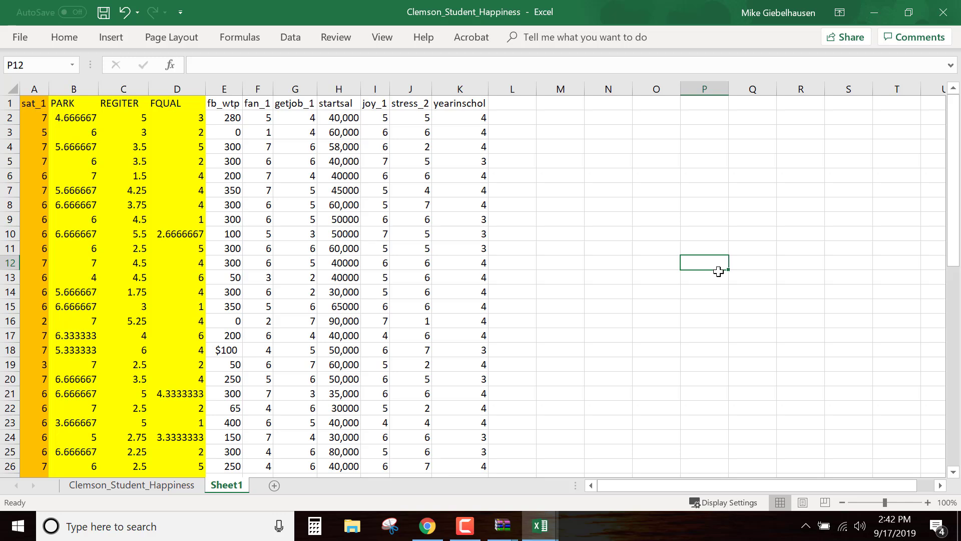
Open the Regression tool from the Data Analysis tools
{"action": "left_click", "coordinate": [298, 40]}
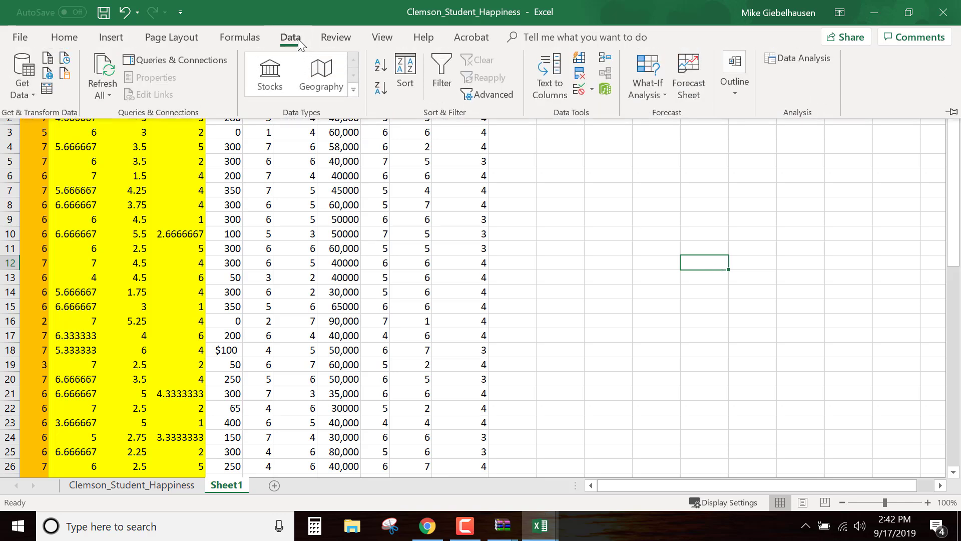
{"action": "left_click", "coordinate": [814, 58]}
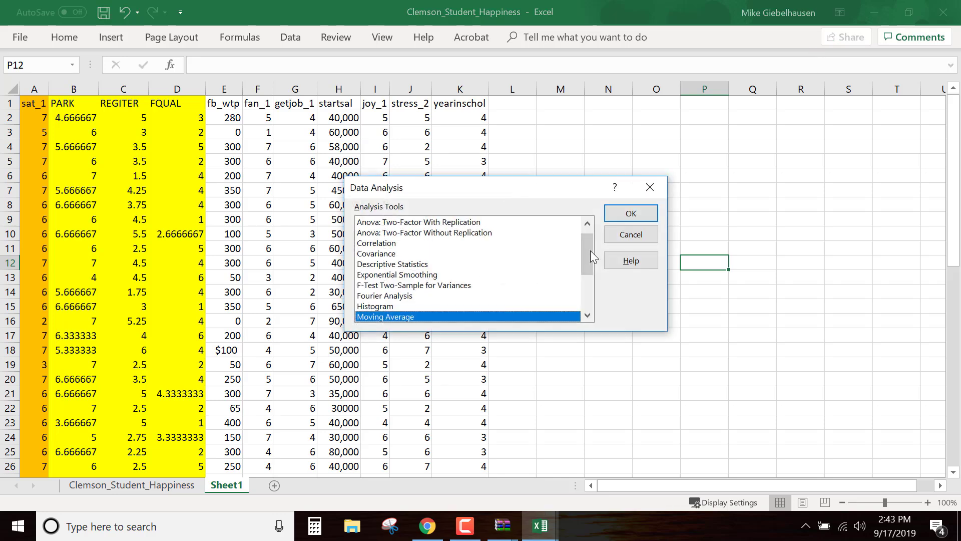
{"action": "left_click_drag", "start_coordinate": [591, 250], "coordinate": [591, 277]}
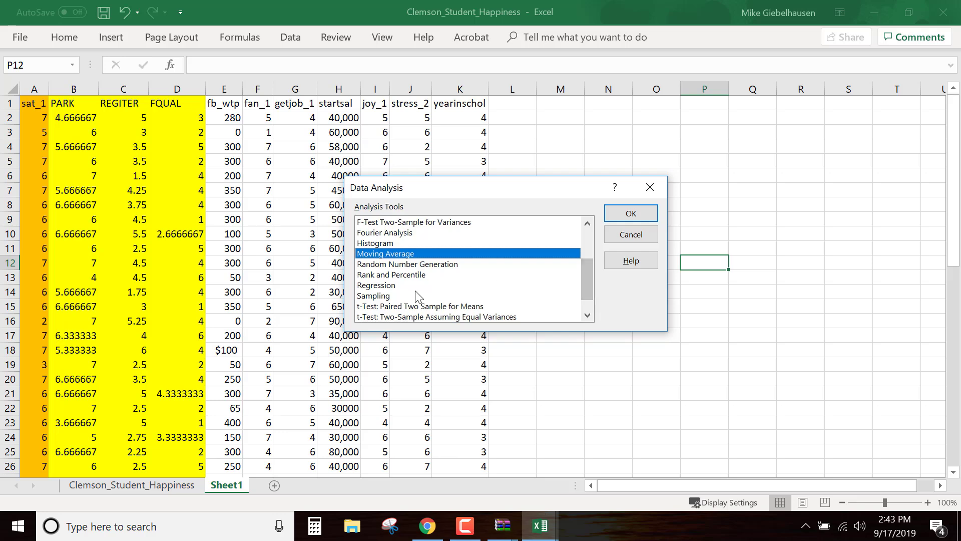
{"action": "left_click", "coordinate": [383, 285]}
{"action": "left_click", "coordinate": [632, 213]}
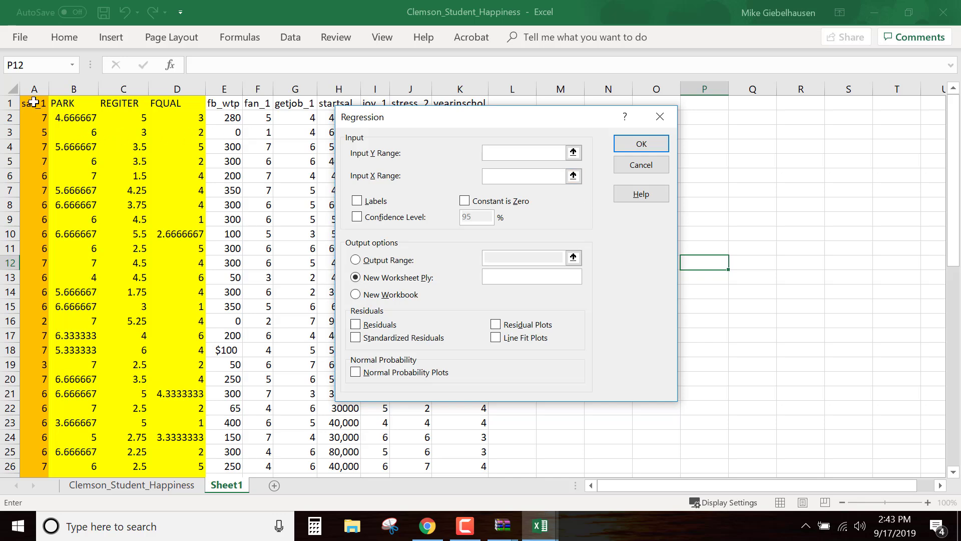
Set the regression's Y range to $A$1:$A$47 and its X range to $B$1:$K$47
{"action": "left_click_drag", "start_coordinate": [34, 103], "coordinate": [39, 451]}
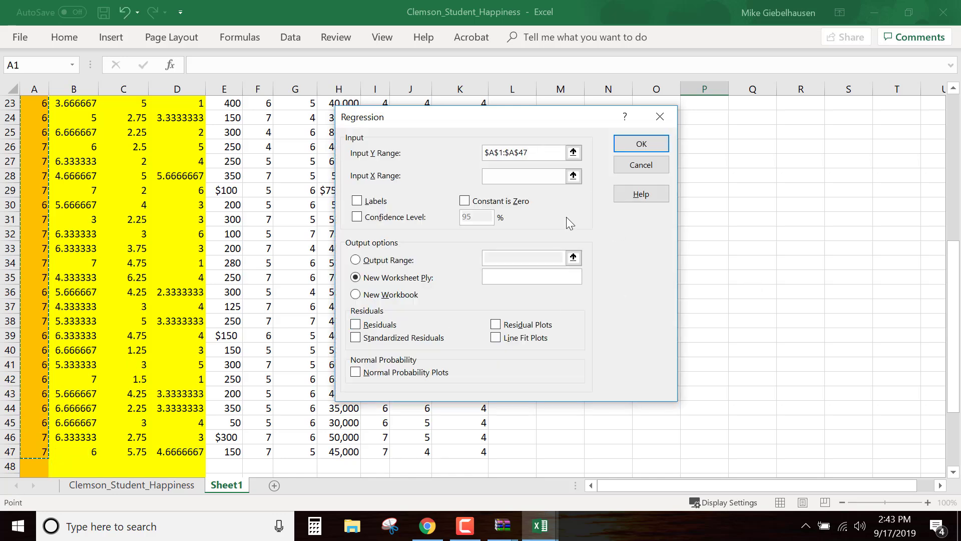
{"action": "left_click", "coordinate": [501, 175]}
{"action": "scroll", "coordinate": [500, 181], "scroll_direction": "up", "scroll_amount": 7}
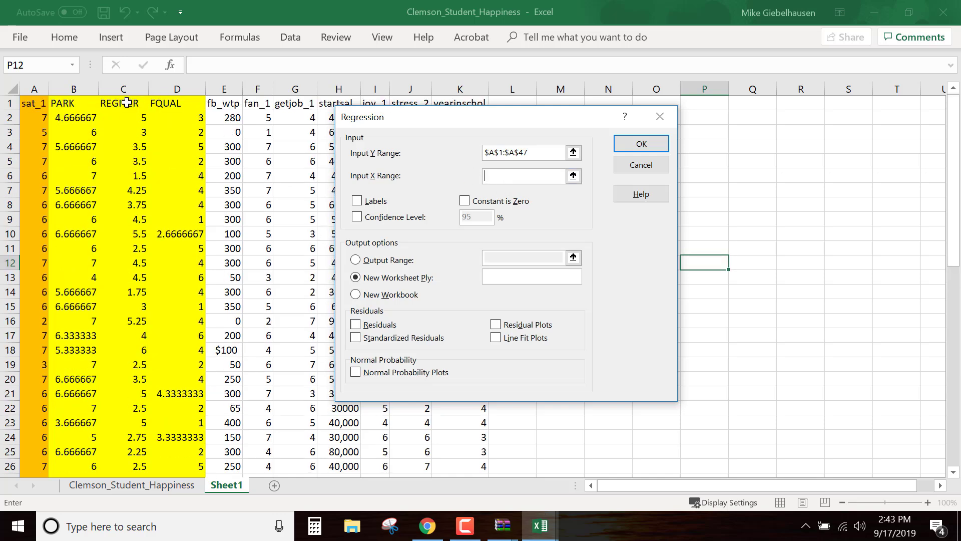
{"action": "left_click_drag", "start_coordinate": [63, 103], "coordinate": [472, 455]}
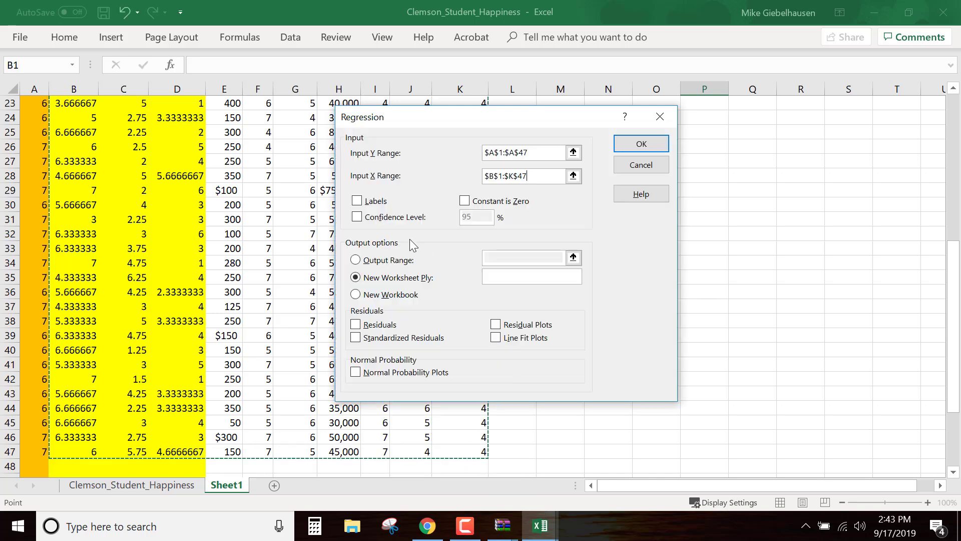
Treat the first row of the regression ranges as labels and run the regression with output to a new worksheet
{"action": "left_click", "coordinate": [357, 202]}
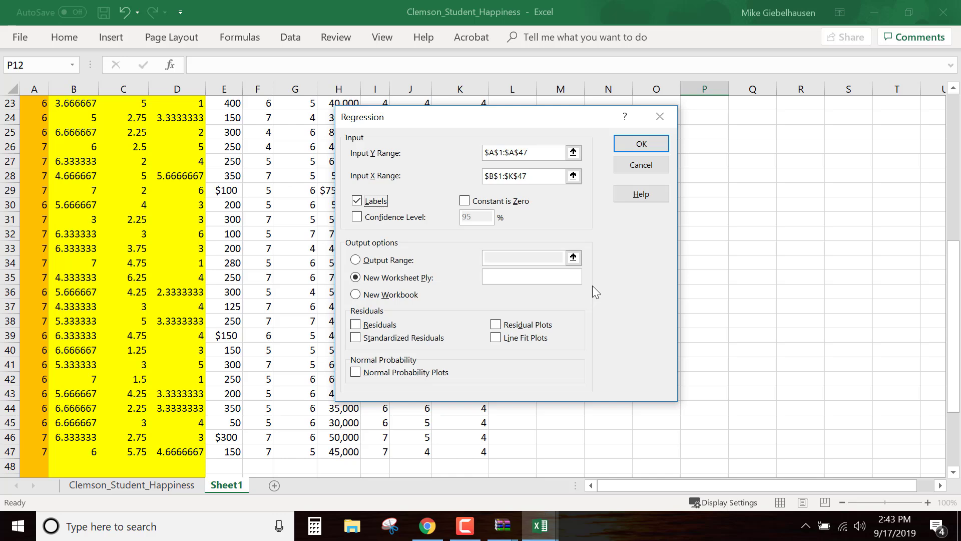
{"action": "left_click", "coordinate": [366, 296]}
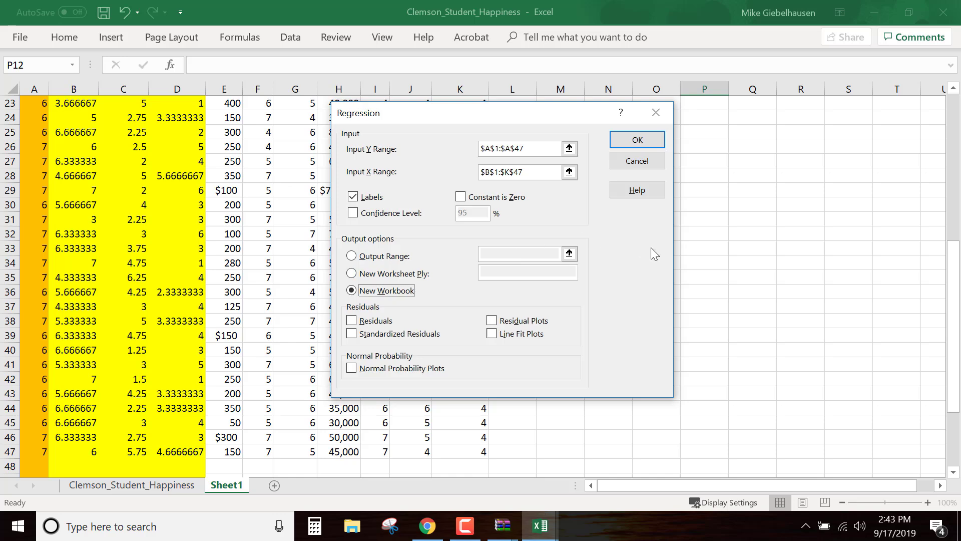
{"action": "left_click", "coordinate": [352, 274]}
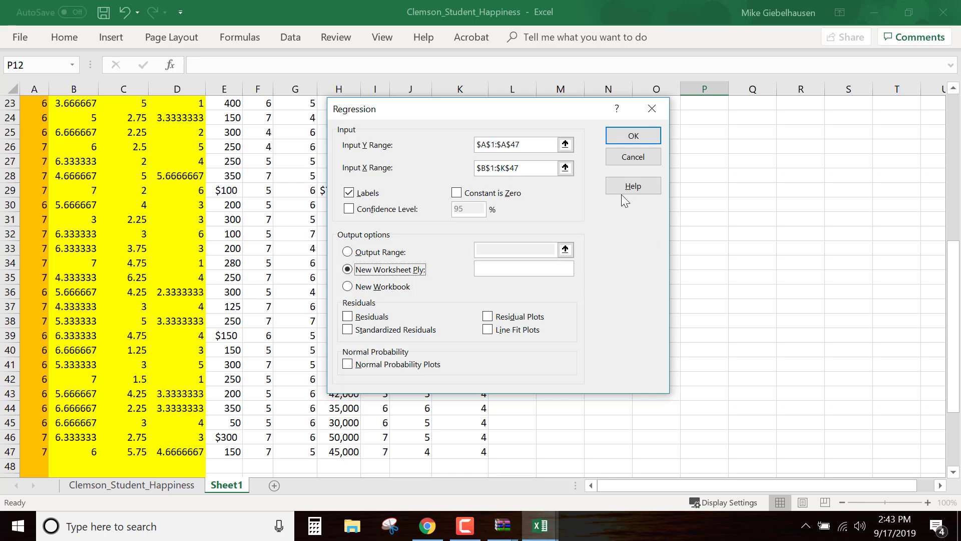
{"action": "left_click", "coordinate": [641, 135]}
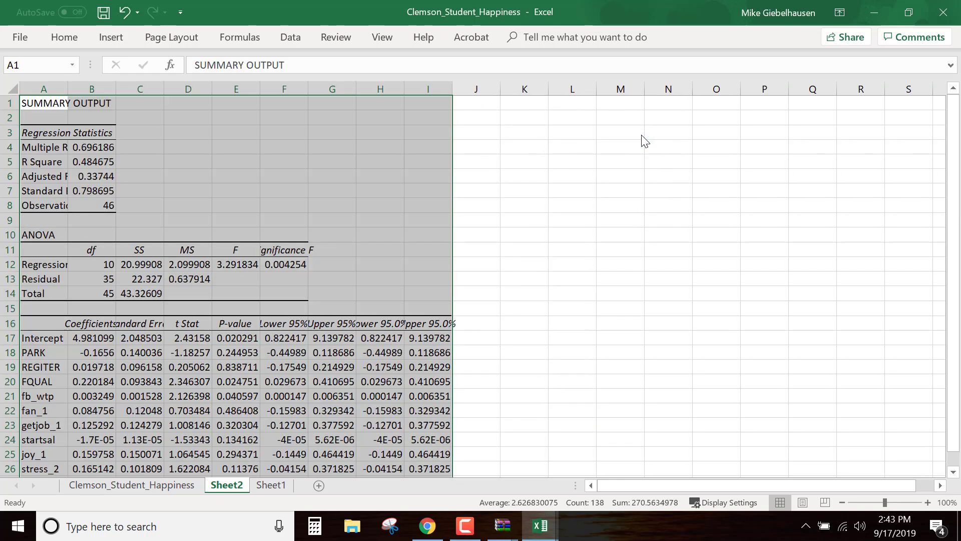
Auto-fit the width of column A in the regression output so its row labels fit
{"action": "double_click", "coordinate": [64, 90]}
{"action": "left_click", "coordinate": [745, 349]}
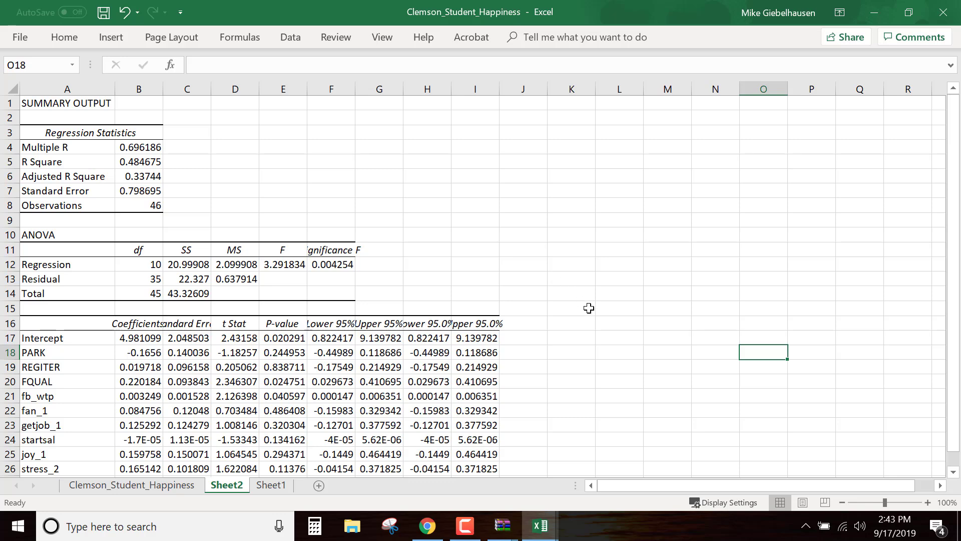
Look over the regression output and highlight the R Square and Adjusted R Square rows with their values
{"action": "scroll", "coordinate": [588, 307], "scroll_direction": "down", "scroll_amount": 1}
{"action": "scroll", "coordinate": [588, 307], "scroll_direction": "up", "scroll_amount": 1}
{"action": "left_click_drag", "start_coordinate": [953, 233], "coordinate": [953, 241]}
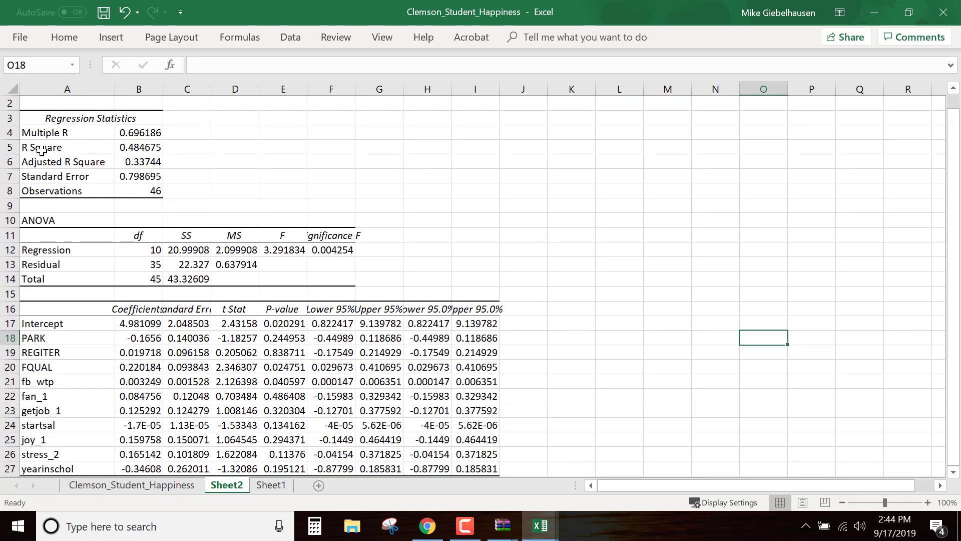
{"action": "left_click_drag", "start_coordinate": [40, 149], "coordinate": [144, 150]}
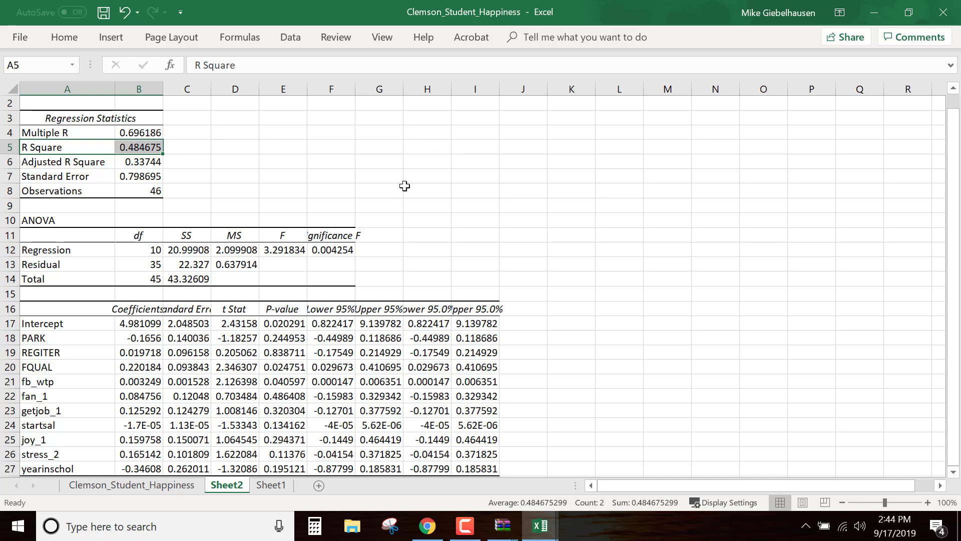
{"action": "left_click", "coordinate": [307, 172]}
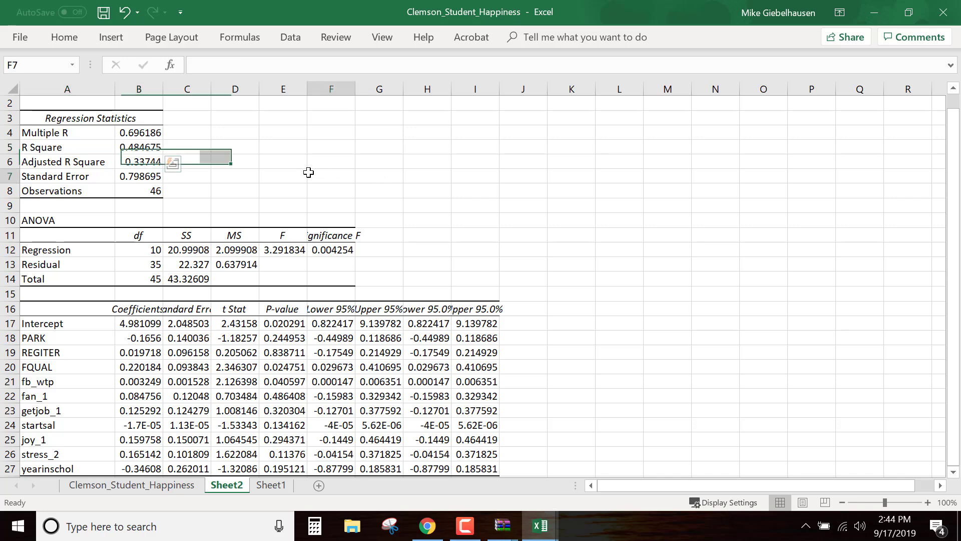
{"action": "left_click_drag", "start_coordinate": [52, 147], "coordinate": [163, 162]}
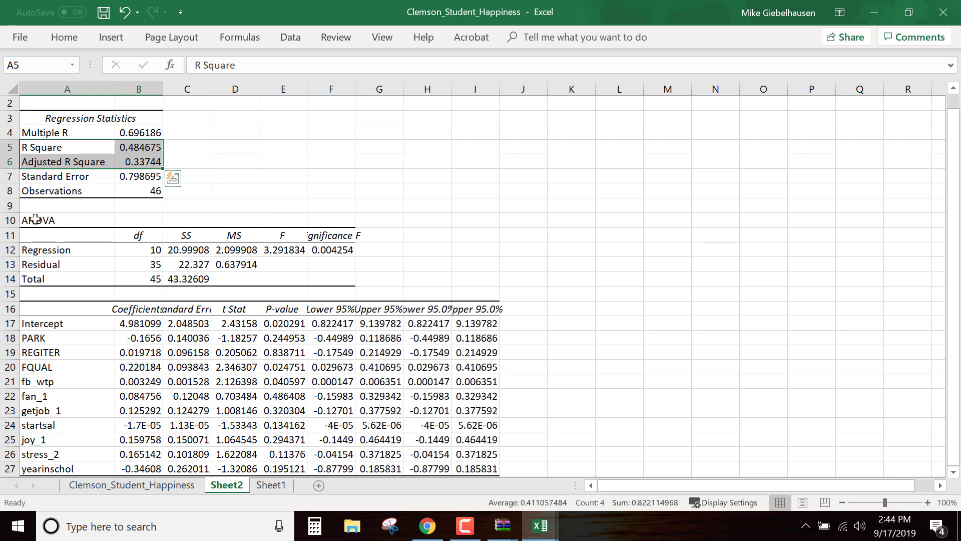
Review the ANOVA table and its Significance F value, and hide rows 10 to 15 of the regression output
{"action": "left_click_drag", "start_coordinate": [35, 220], "coordinate": [55, 234]}
{"action": "left_click_drag", "start_coordinate": [290, 257], "coordinate": [339, 281]}
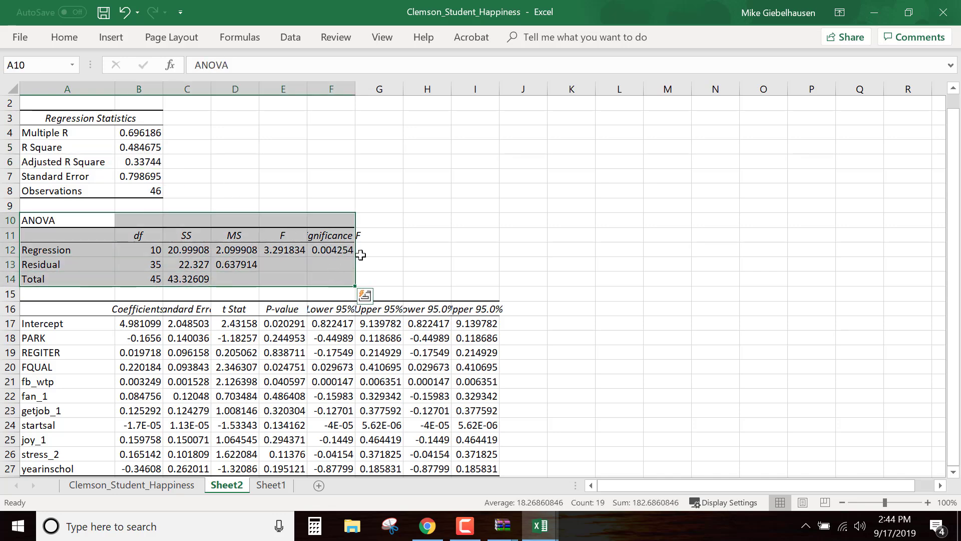
{"action": "left_click", "coordinate": [426, 263]}
{"action": "left_click", "coordinate": [342, 251]}
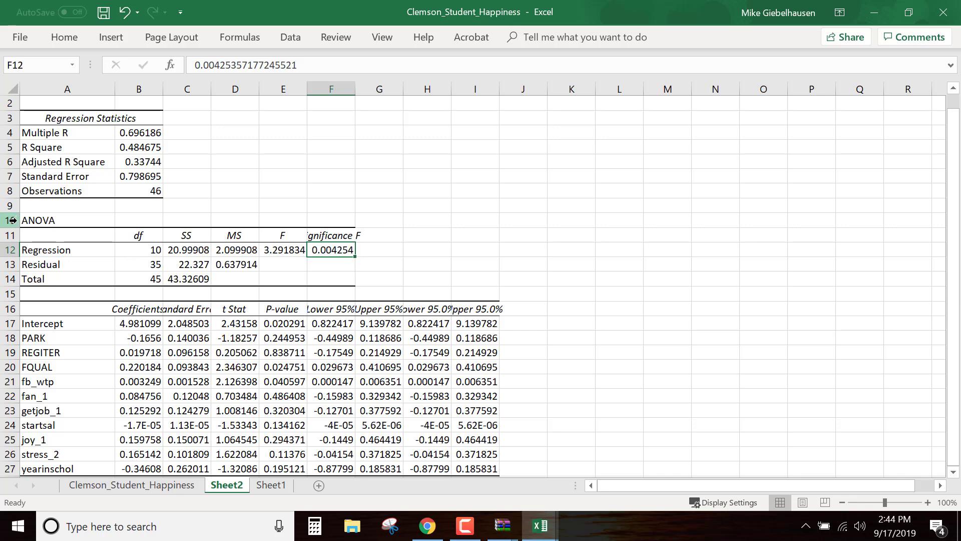
{"action": "left_click_drag", "start_coordinate": [13, 220], "coordinate": [20, 293]}
{"action": "right_click", "coordinate": [17, 280]}
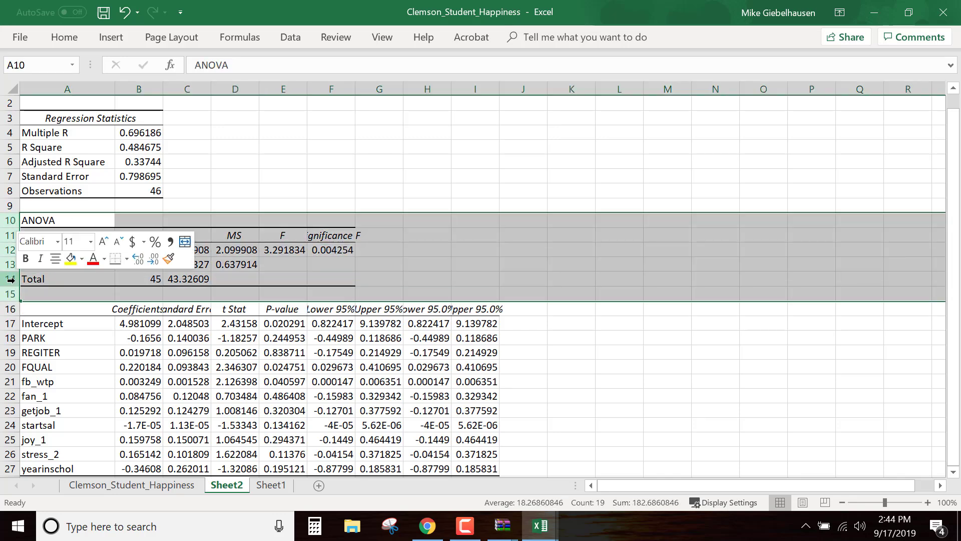
{"action": "left_click", "coordinate": [55, 477]}
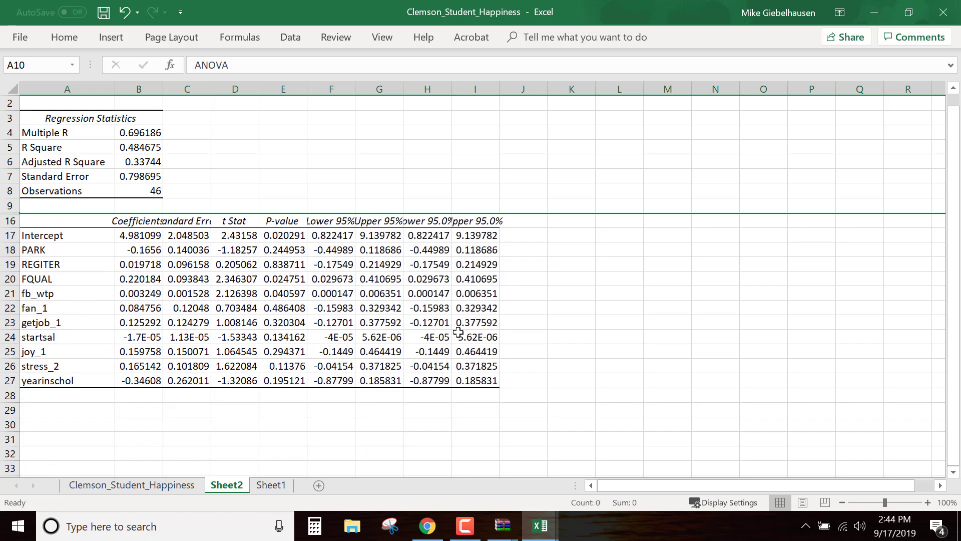
{"action": "left_click", "coordinate": [617, 369]}
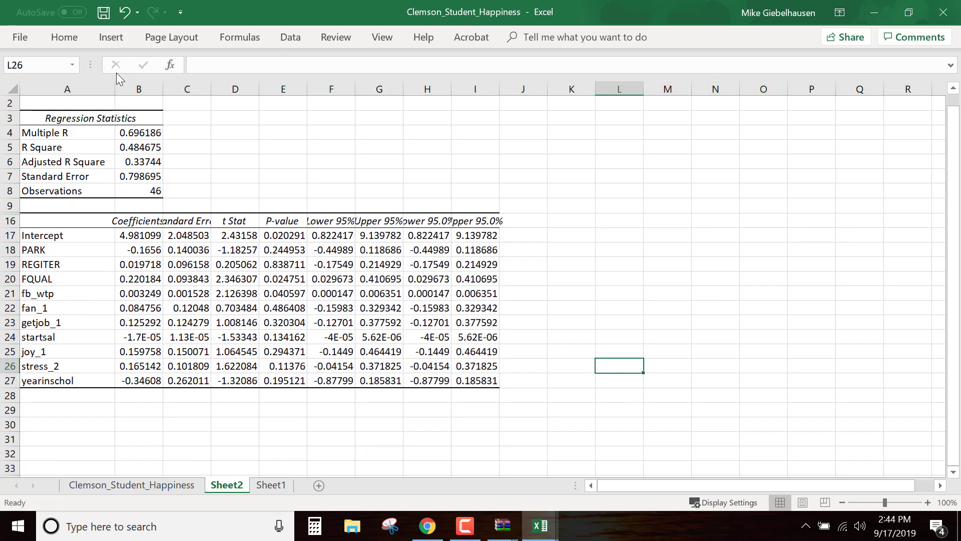
Auto-fit the widths of columns D through I in the regression output
{"action": "left_click_drag", "start_coordinate": [237, 88], "coordinate": [498, 91]}
{"action": "double_click", "coordinate": [498, 91]}
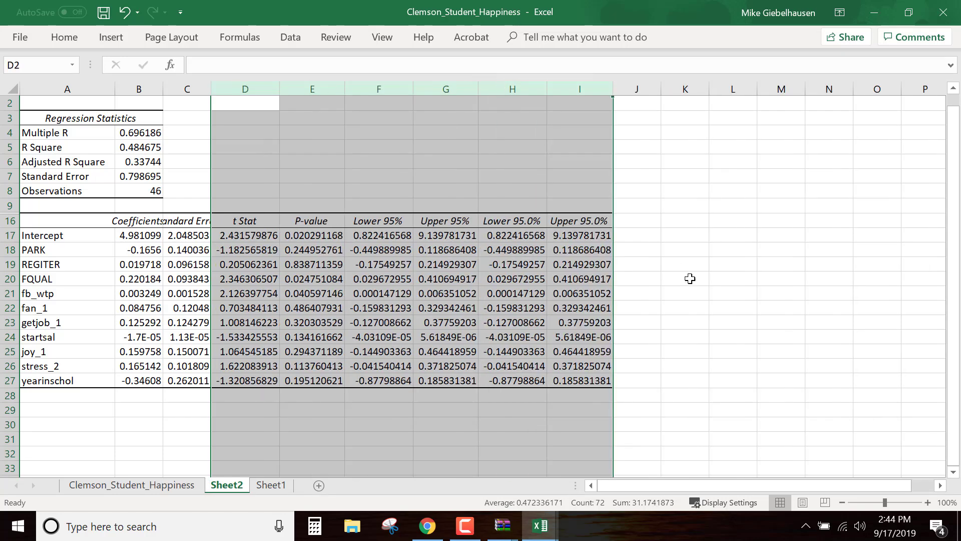
{"action": "left_click", "coordinate": [699, 291]}
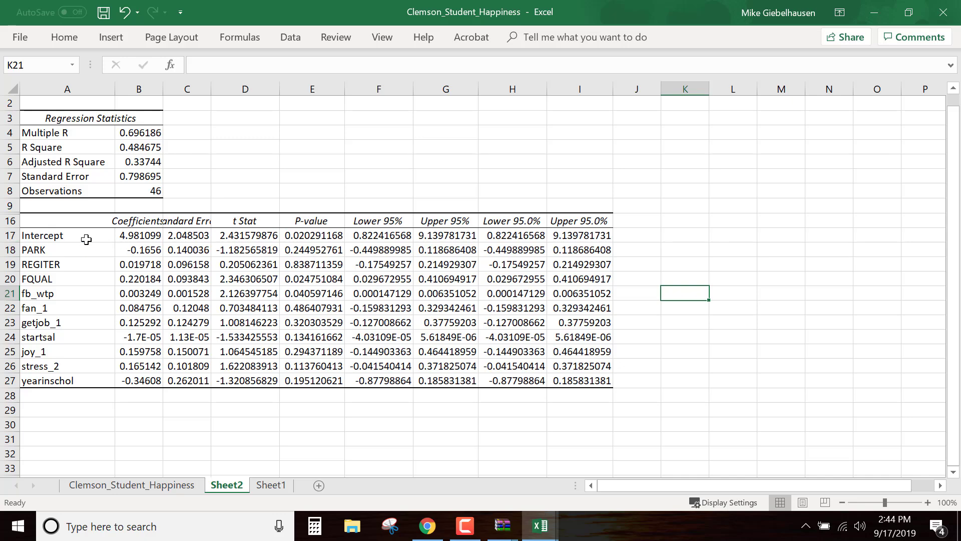
Shade the PARK and REGITER rows of the coefficients table with a dark gray fill that leaves their text readable
{"action": "left_click", "coordinate": [10, 235]}
{"action": "left_click", "coordinate": [10, 250]}
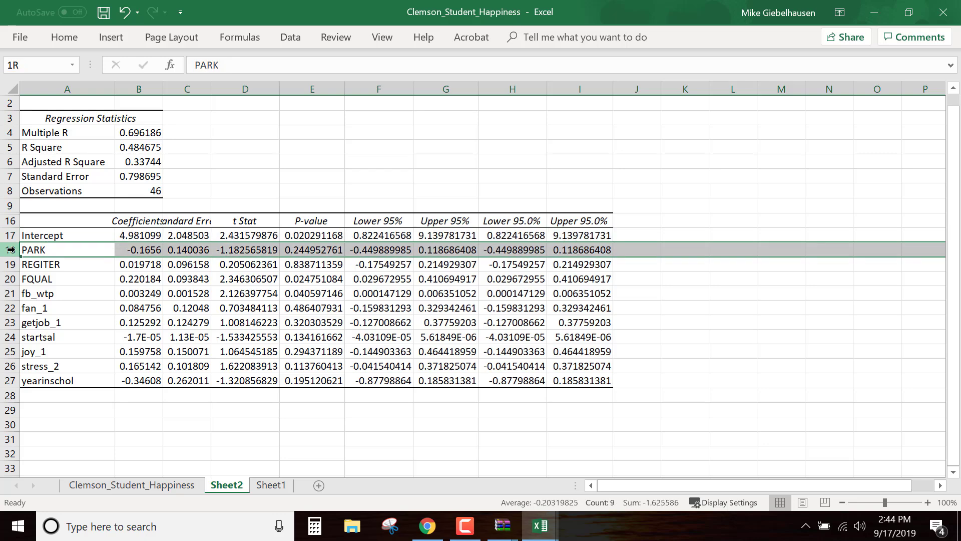
{"action": "left_click_drag", "start_coordinate": [11, 250], "coordinate": [13, 265]}
{"action": "right_click", "coordinate": [12, 266]}
{"action": "left_click", "coordinate": [80, 244]}
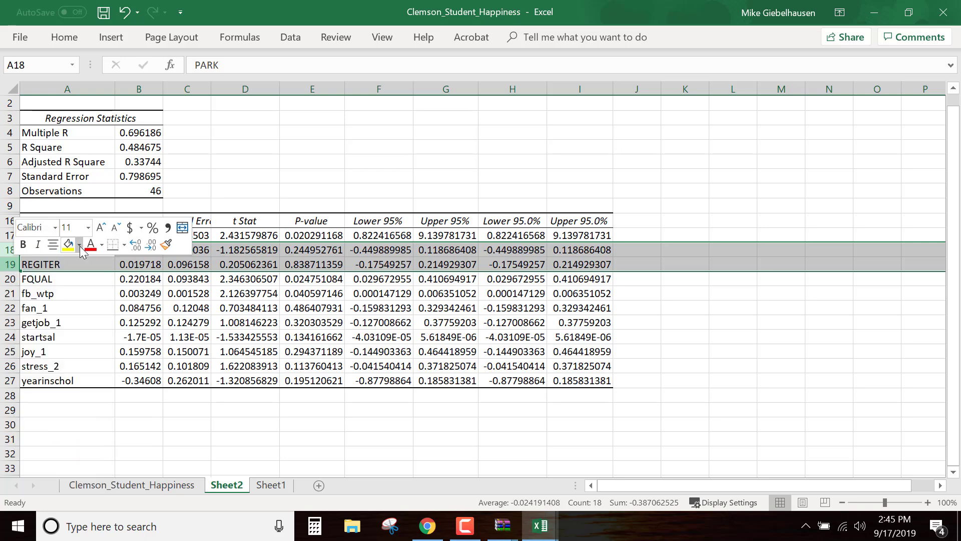
{"action": "left_click", "coordinate": [84, 265]}
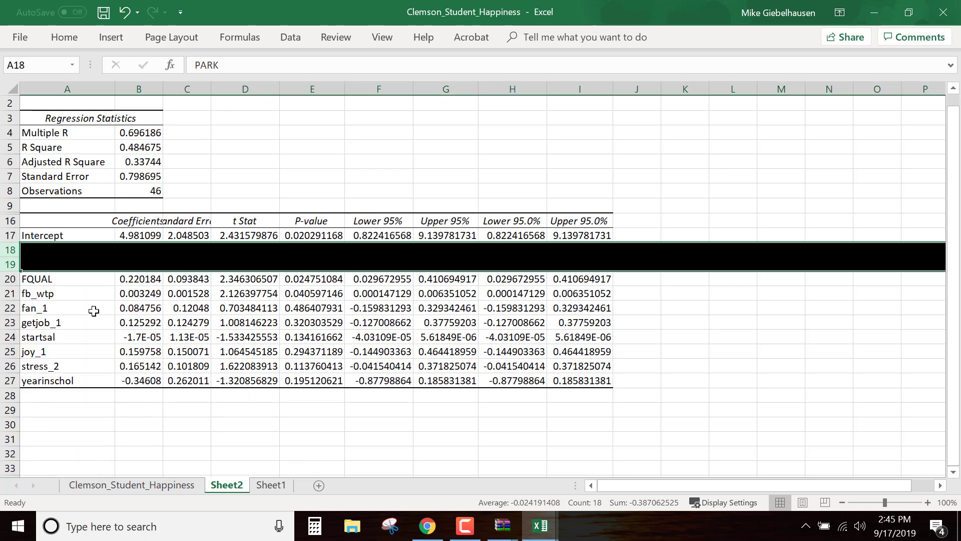
{"action": "right_click", "coordinate": [12, 265]}
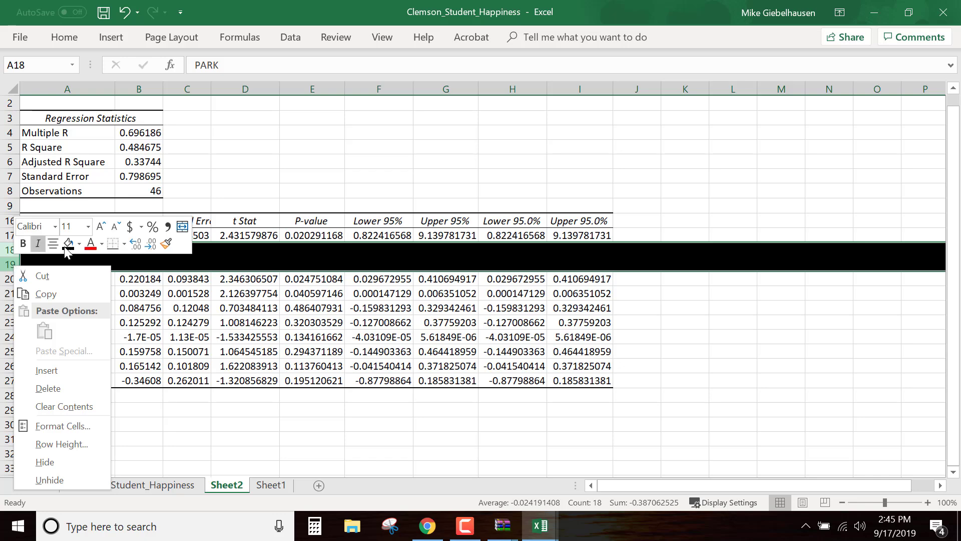
{"action": "left_click", "coordinate": [79, 244]}
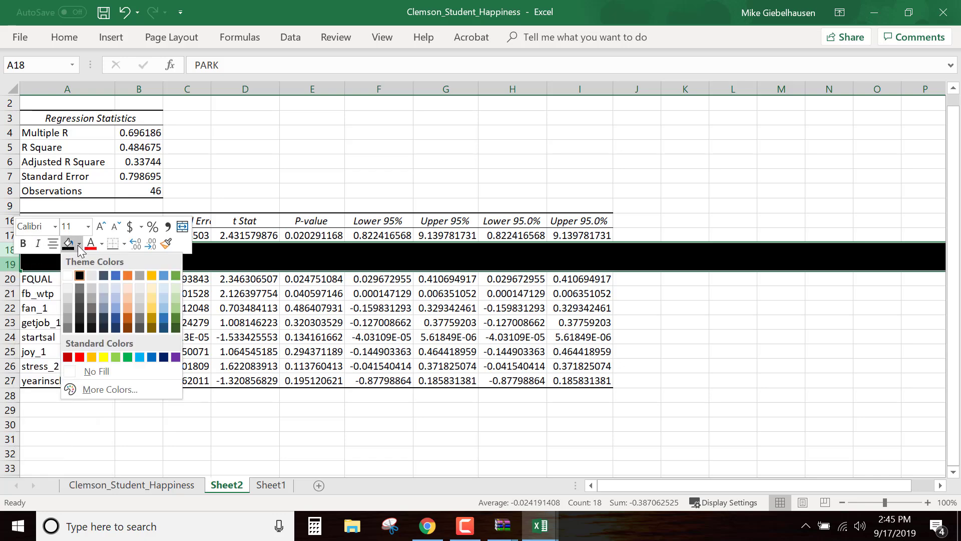
{"action": "left_click", "coordinate": [79, 296]}
{"action": "left_click", "coordinate": [194, 449]}
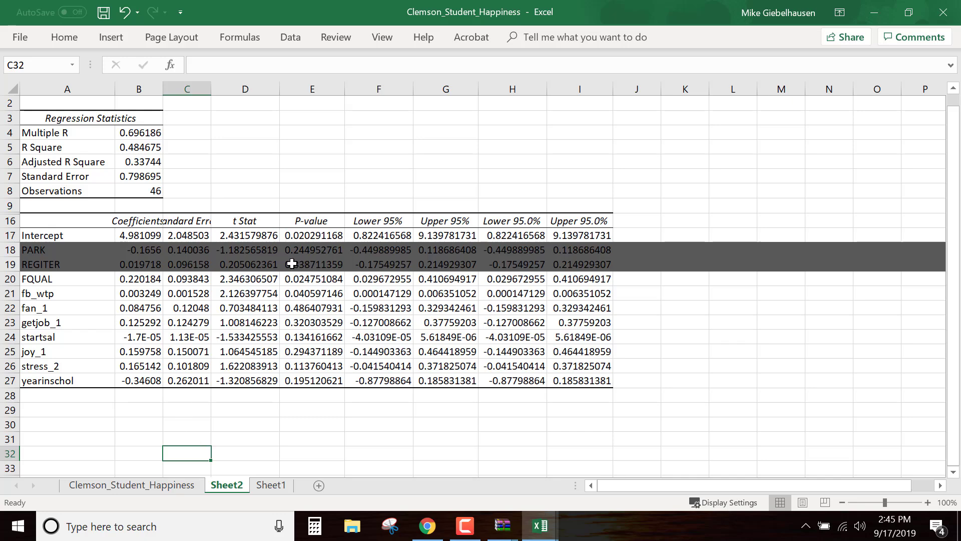
Check the P-values of FQUAL and fb_wtp and fill both of their rows with light green
{"action": "left_click", "coordinate": [324, 279]}
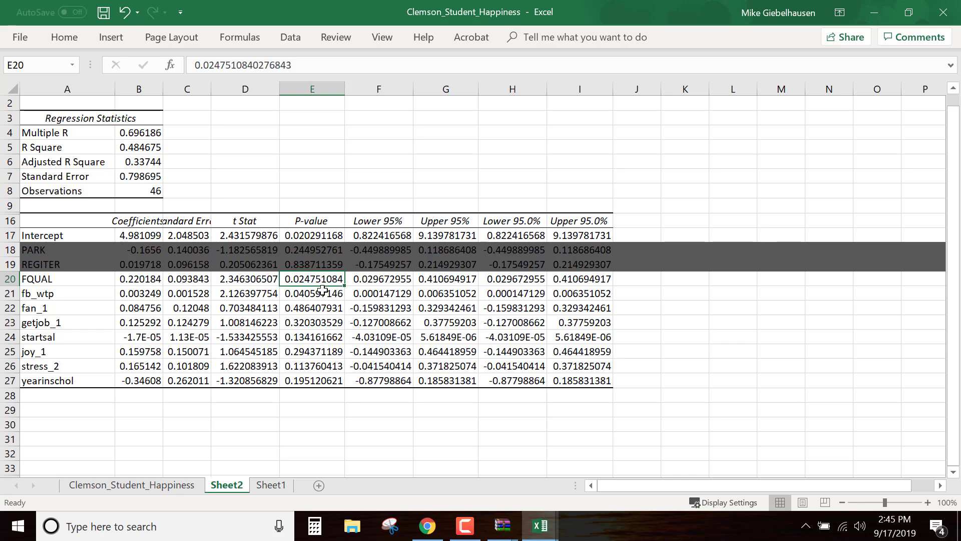
{"action": "left_click", "coordinate": [320, 293]}
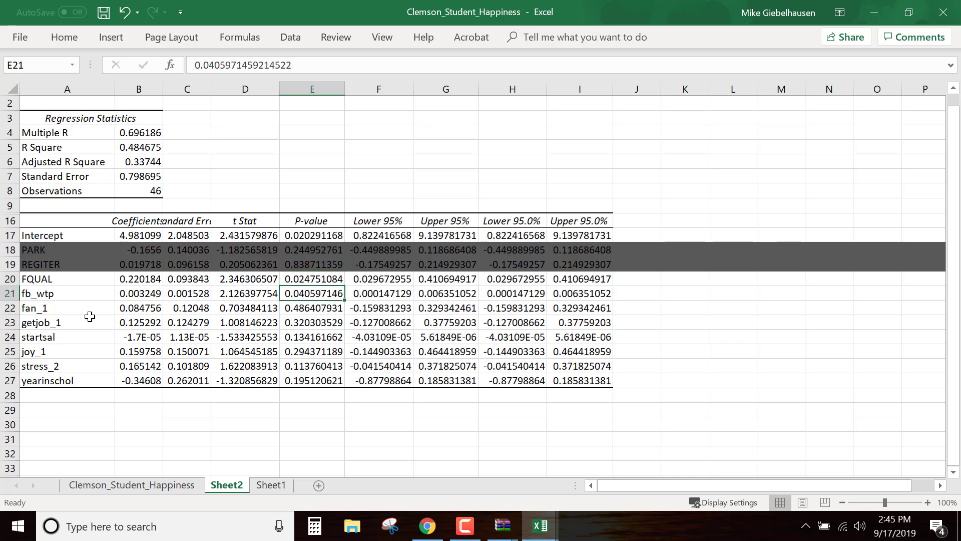
{"action": "left_click", "coordinate": [11, 309]}
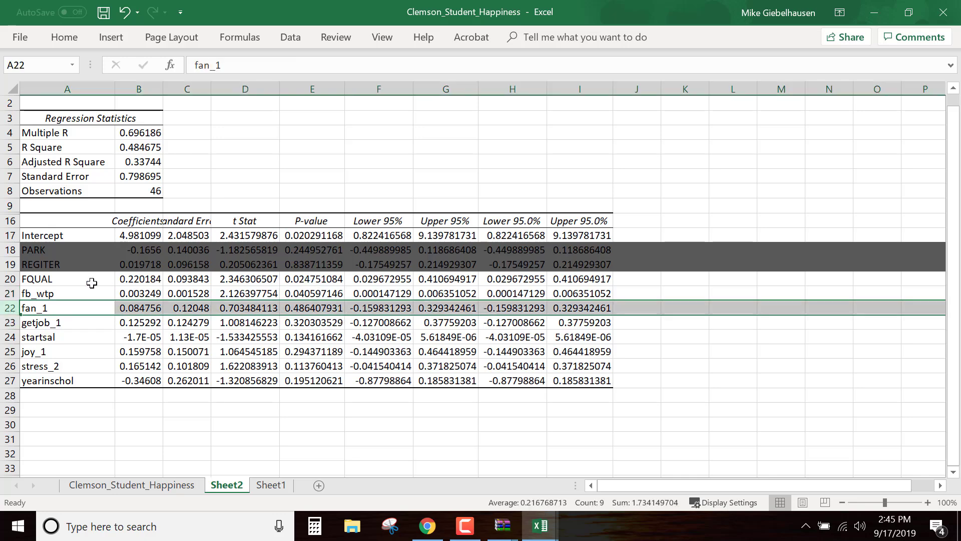
{"action": "left_click_drag", "start_coordinate": [12, 278], "coordinate": [12, 293]}
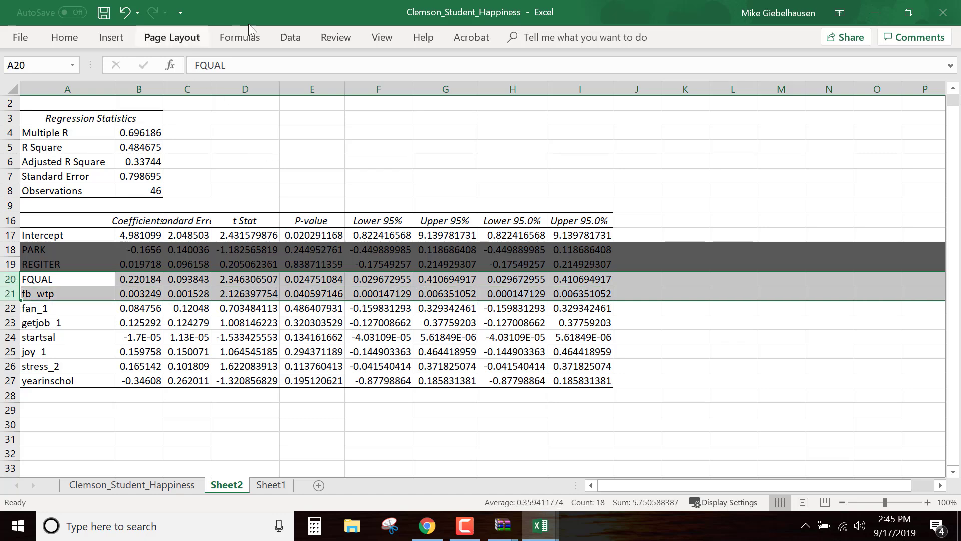
{"action": "left_click", "coordinate": [64, 37]}
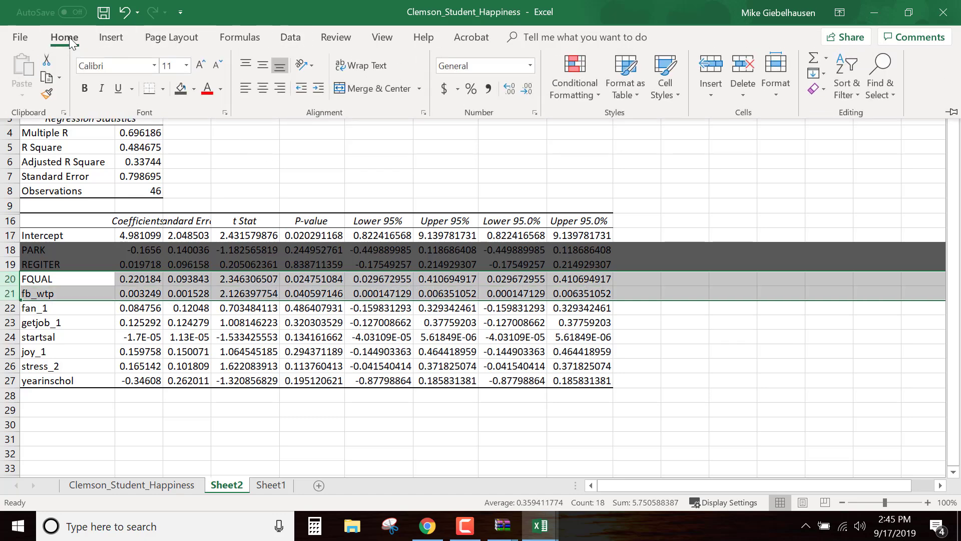
{"action": "left_click", "coordinate": [194, 90]}
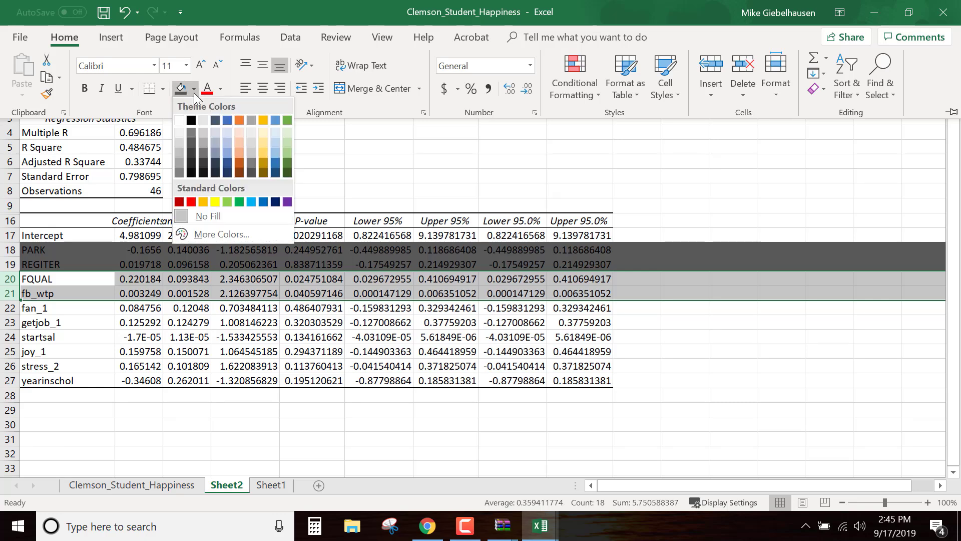
{"action": "left_click", "coordinate": [287, 152]}
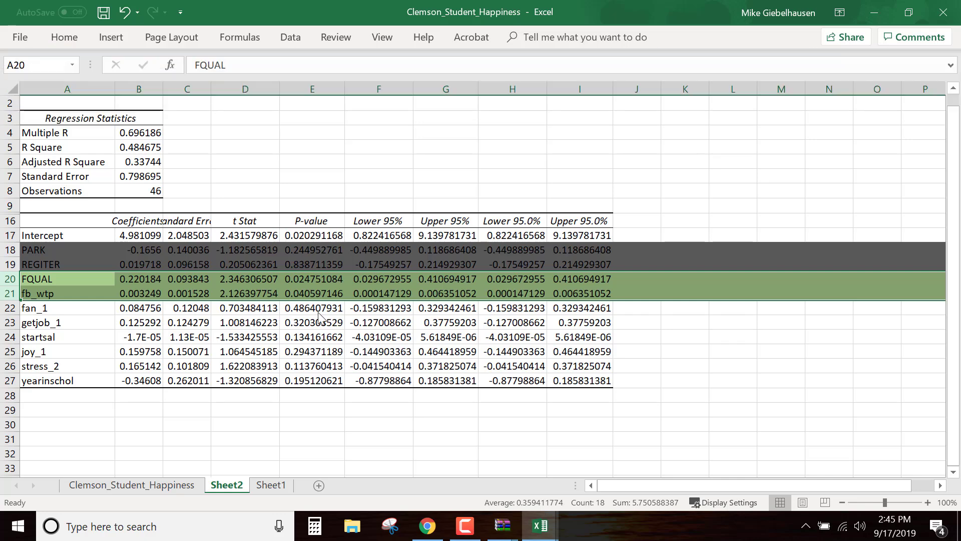
Fill the rows from fan_1 through yearinschol in the coefficients table with medium gray
{"action": "left_click", "coordinate": [60, 320]}
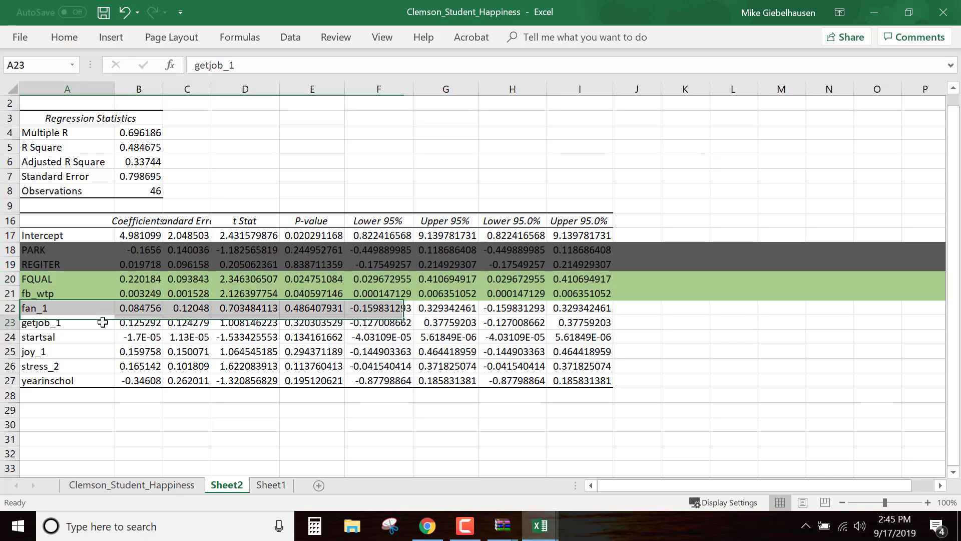
{"action": "left_click_drag", "start_coordinate": [10, 307], "coordinate": [9, 378]}
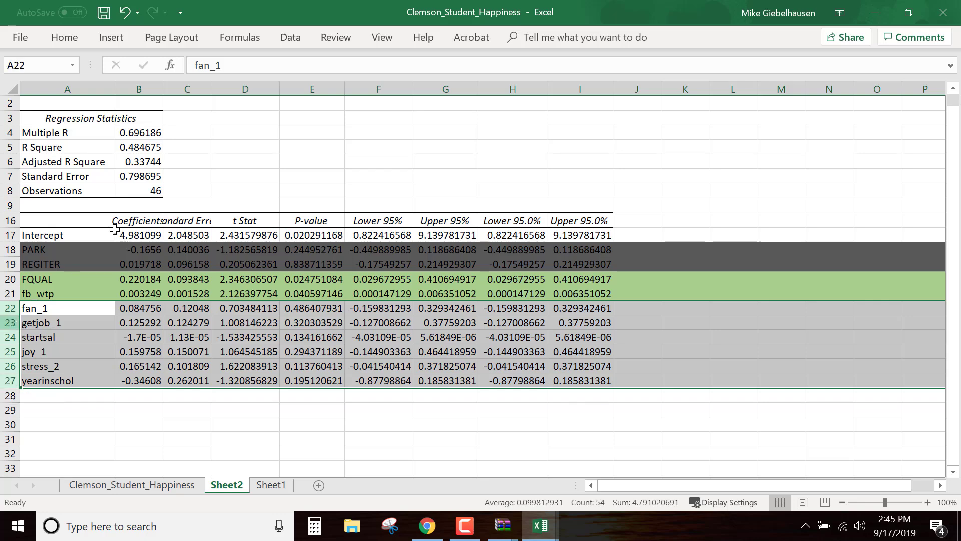
{"action": "right_click", "coordinate": [15, 339]}
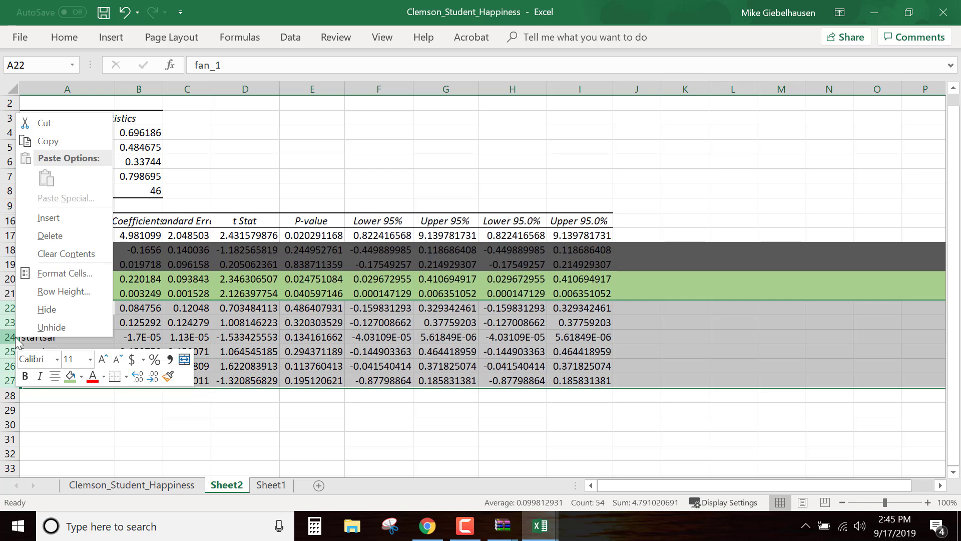
{"action": "left_click", "coordinate": [79, 39]}
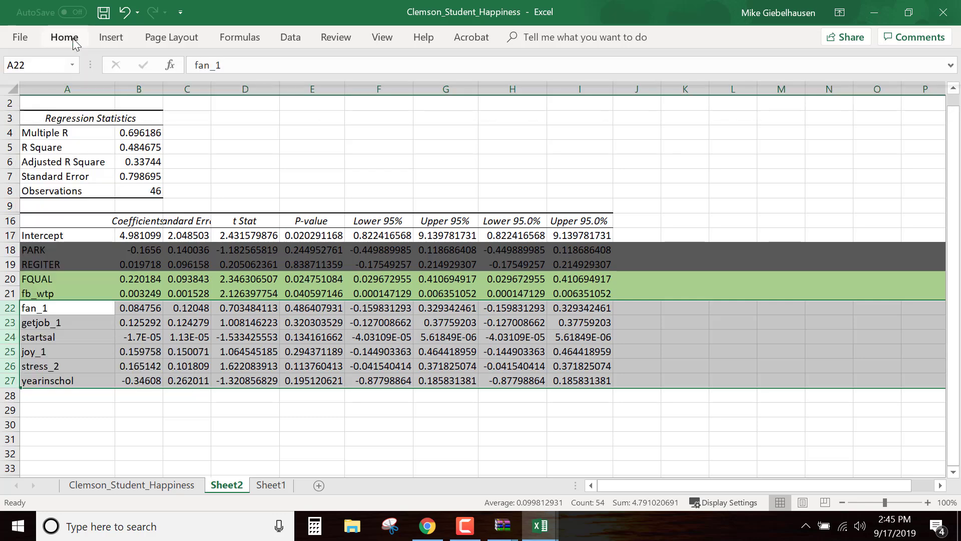
{"action": "left_click", "coordinate": [74, 40]}
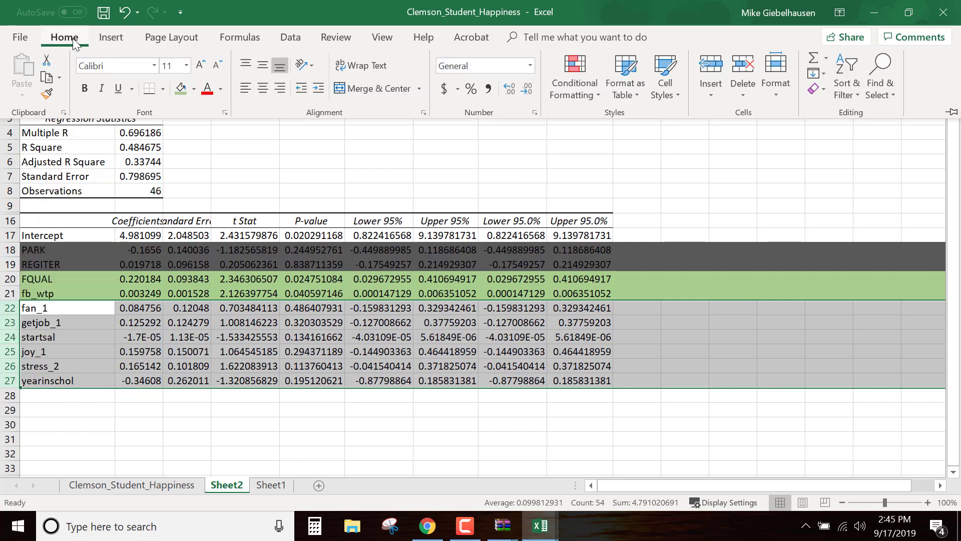
{"action": "left_click", "coordinate": [194, 89]}
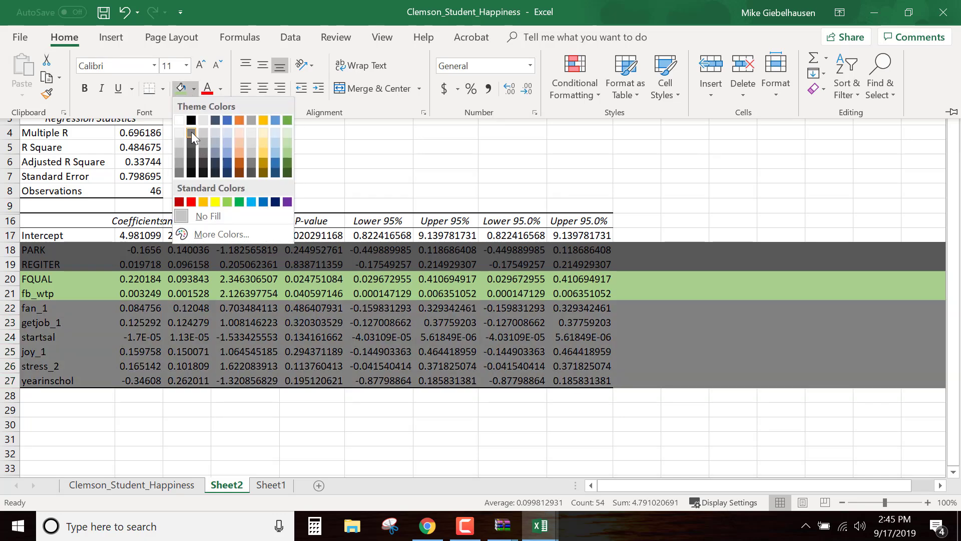
{"action": "left_click", "coordinate": [191, 131]}
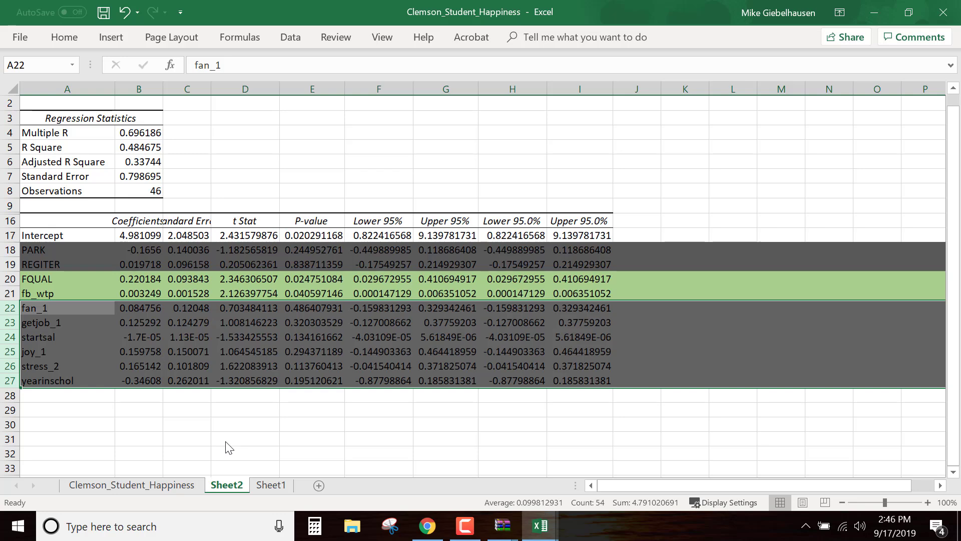
{"action": "left_click", "coordinate": [225, 441]}
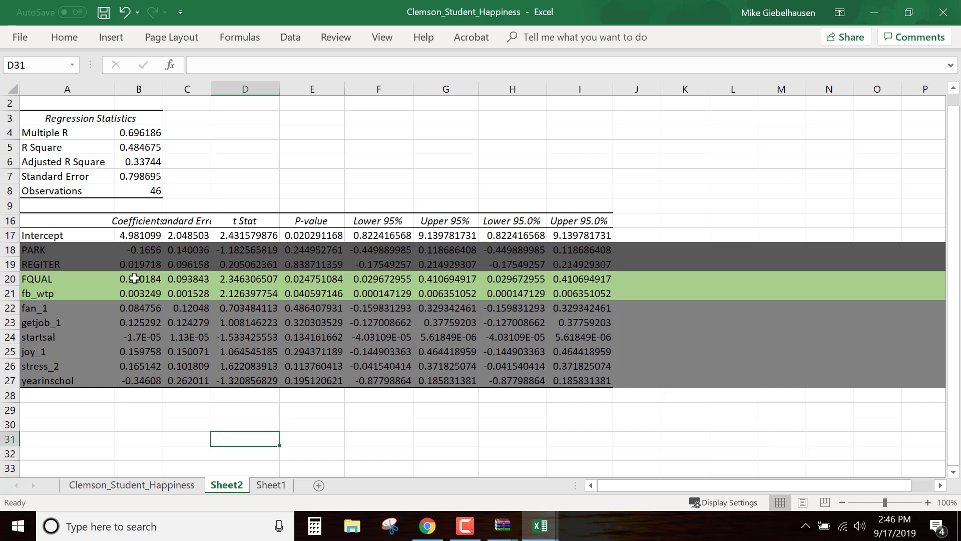
Examine the coefficients of the FQUAL and fb_wtp rows, highlighting each label together with its values
{"action": "mouse_move", "coordinate": [125, 279]}
{"action": "left_mouse_down"}
{"action": "mouse_move", "coordinate": [131, 295]}
{"action": "mouse_move", "coordinate": [132, 283]}
{"action": "left_mouse_up"}
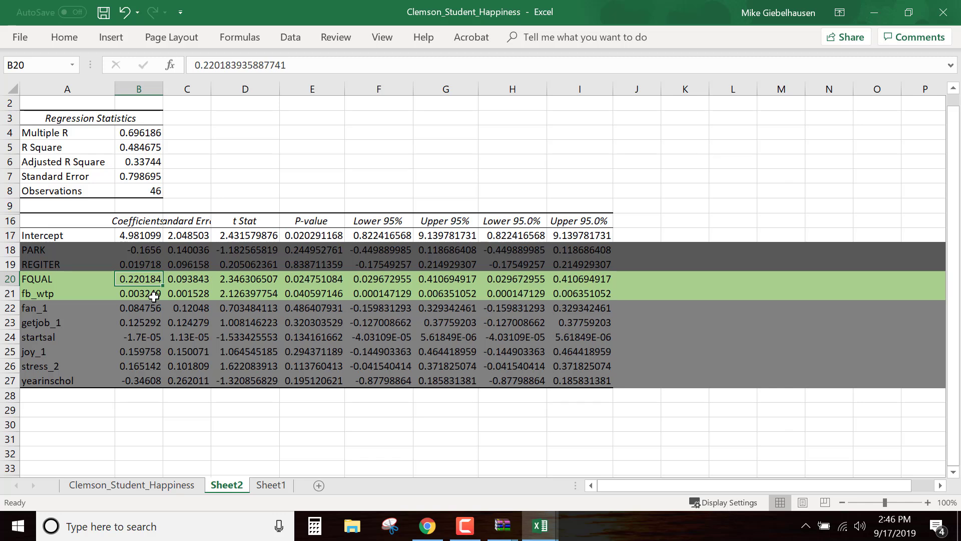
{"action": "left_click", "coordinate": [53, 280]}
{"action": "left_click_drag", "start_coordinate": [131, 293], "coordinate": [156, 281]}
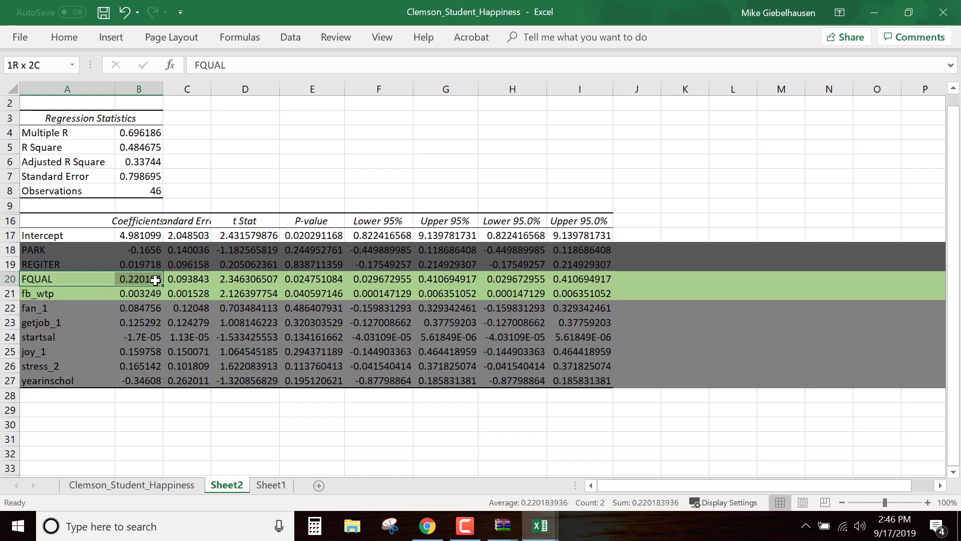
{"action": "left_click_drag", "start_coordinate": [155, 280], "coordinate": [155, 280]}
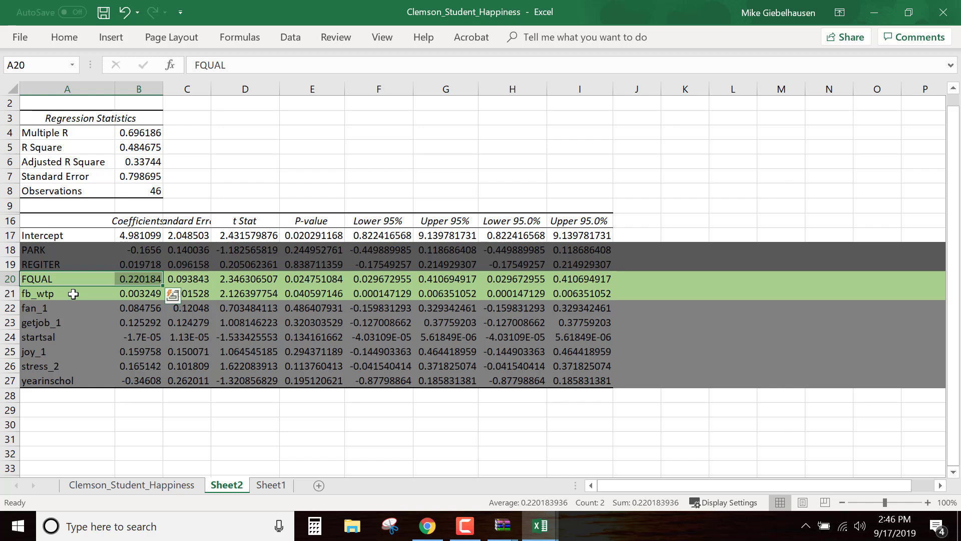
{"action": "left_click_drag", "start_coordinate": [73, 294], "coordinate": [318, 299]}
{"action": "left_click", "coordinate": [151, 296]}
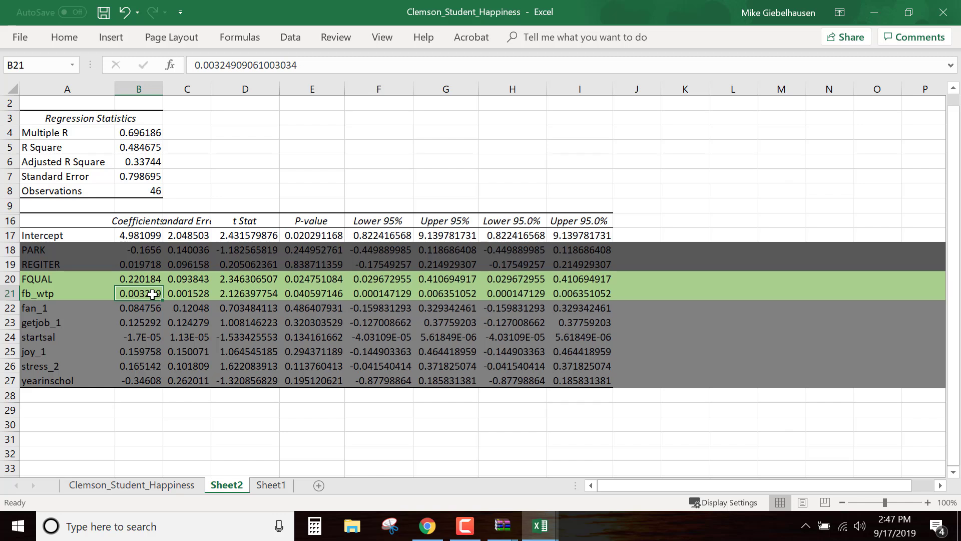
{"action": "left_click", "coordinate": [394, 414]}
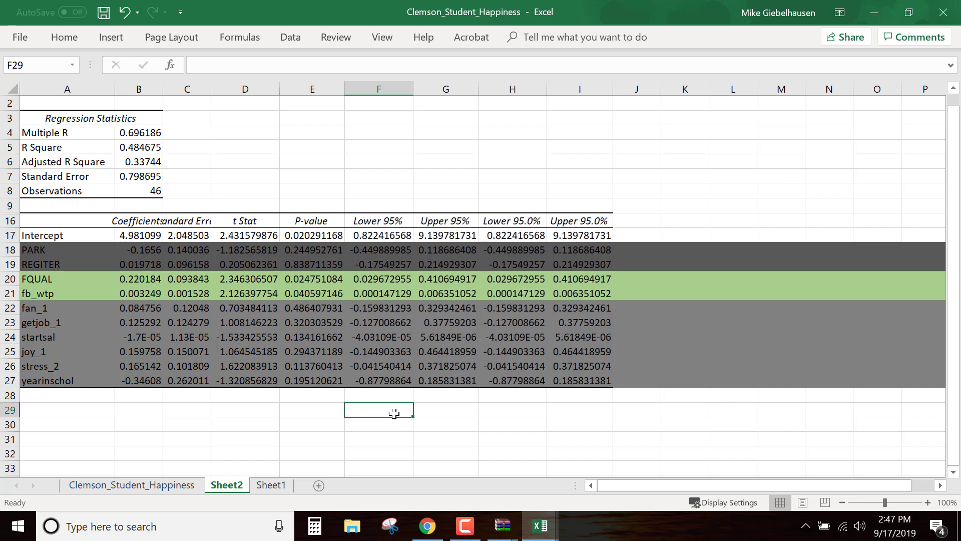
{"action": "left_click", "coordinate": [143, 409]}
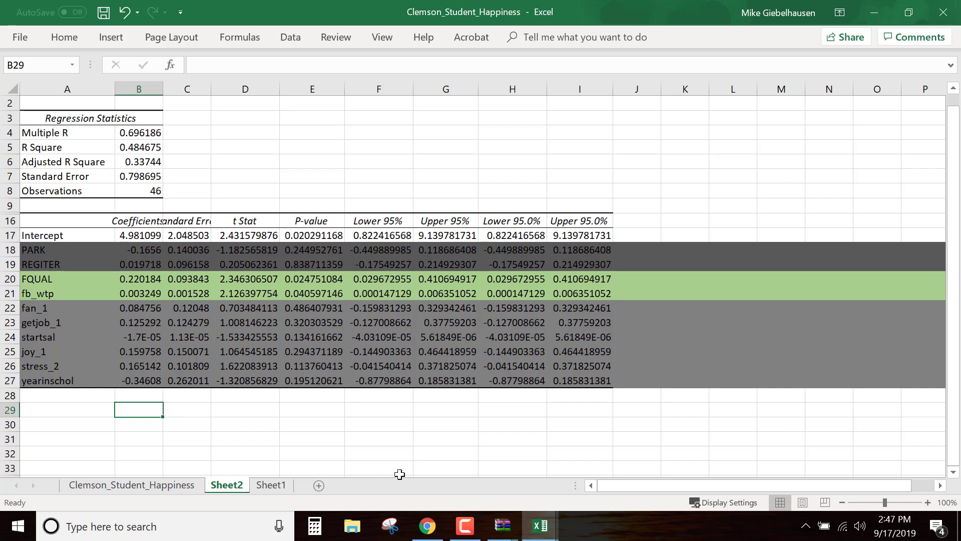
{"action": "type", "text": "="}
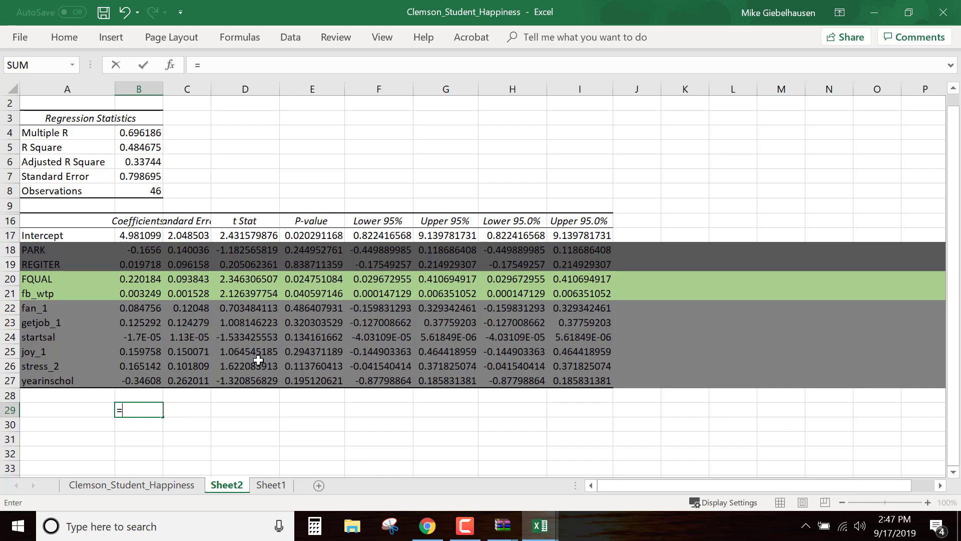
{"action": "left_click", "coordinate": [150, 296]}
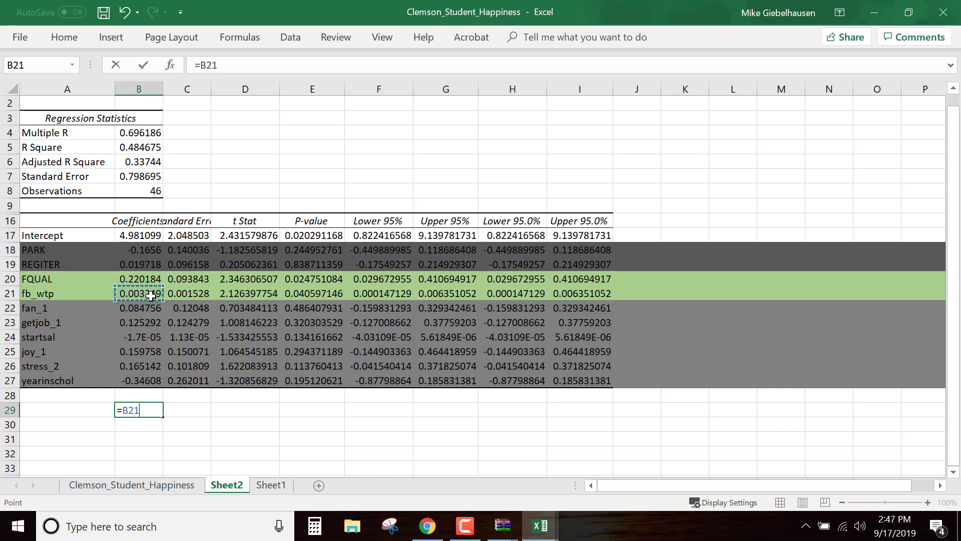
{"action": "type", "text": "830"}
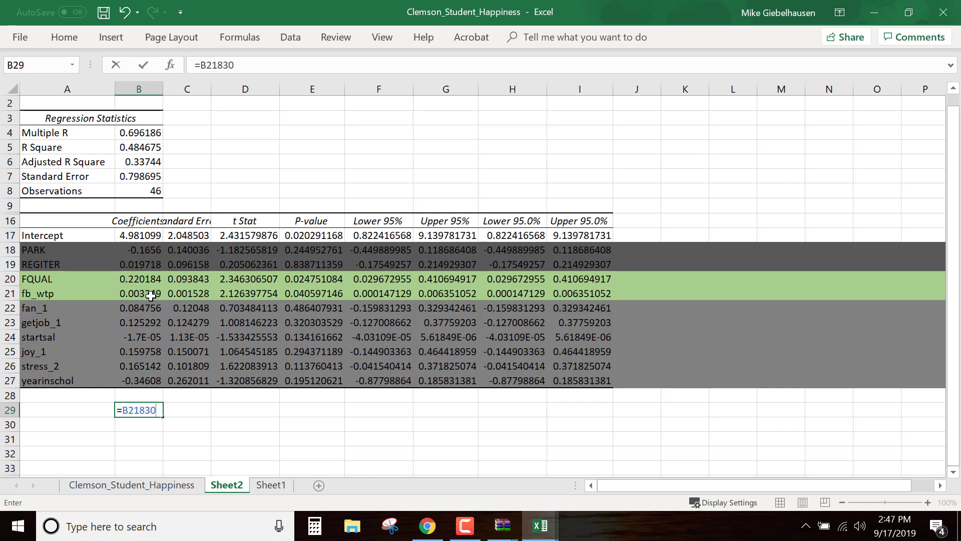
{"action": "key", "text": "Return"}
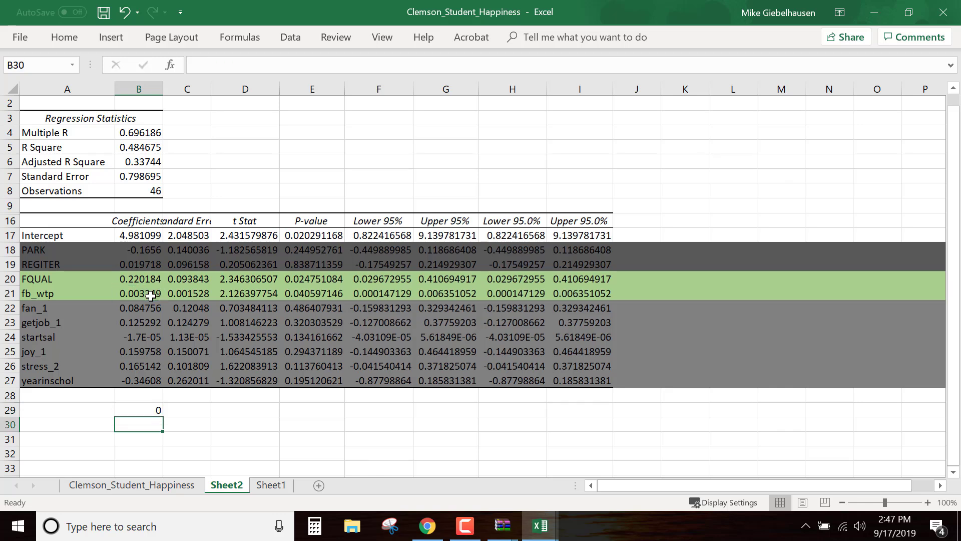
{"action": "left_click", "coordinate": [153, 410]}
{"action": "left_click", "coordinate": [212, 64]}
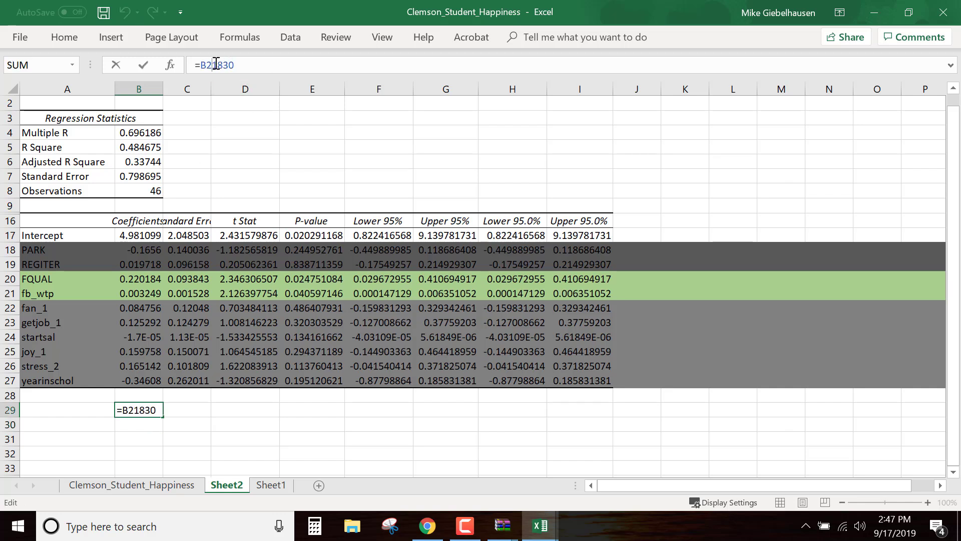
{"action": "left_click_drag", "start_coordinate": [234, 64], "coordinate": [193, 64]}
{"action": "key", "text": "BackSpace"}
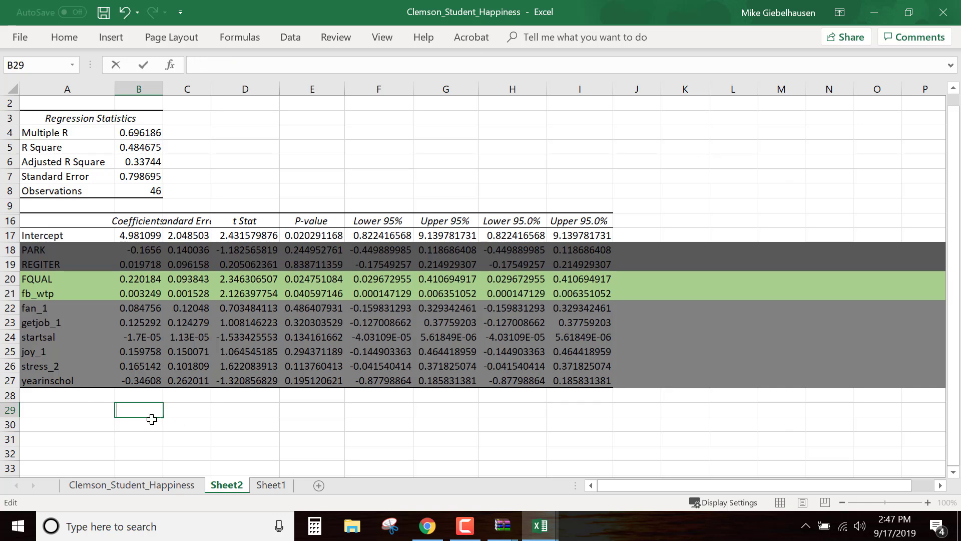
Multiply the fb_wtp coefficient by 300 in cell B29 with =B21*300, read the product and clear the cell
{"action": "type", "text": "="}
{"action": "left_click", "coordinate": [144, 294]}
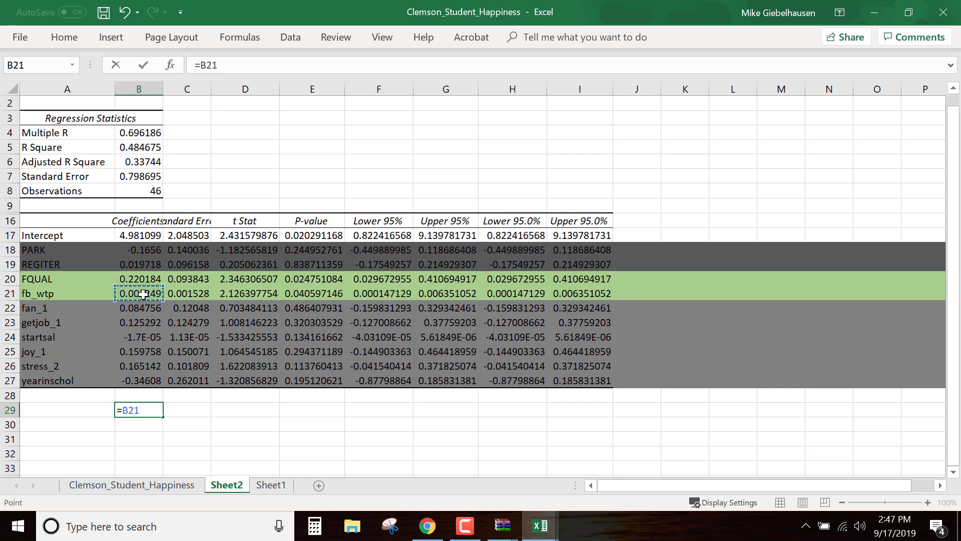
{"action": "type", "text": "*300"}
{"action": "key", "text": "Return"}
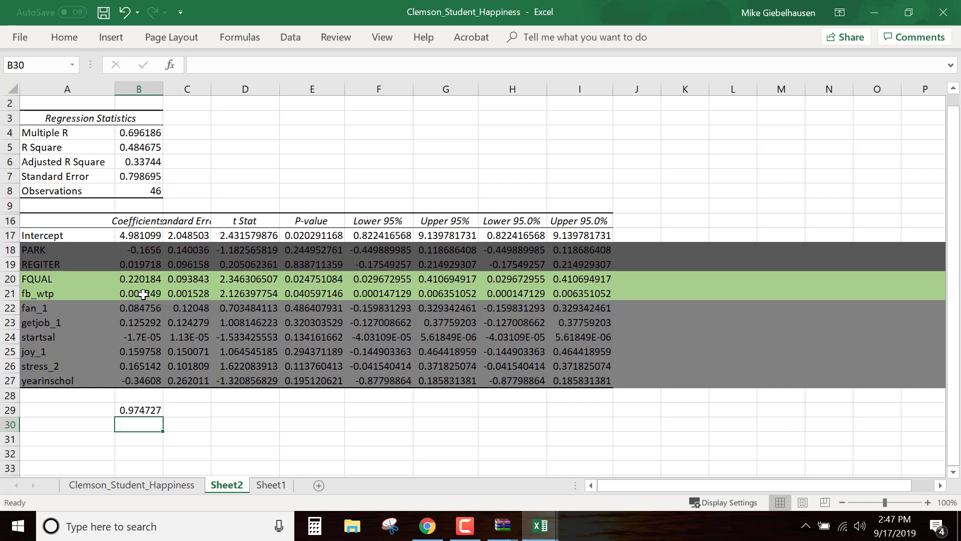
{"action": "left_click", "coordinate": [182, 425]}
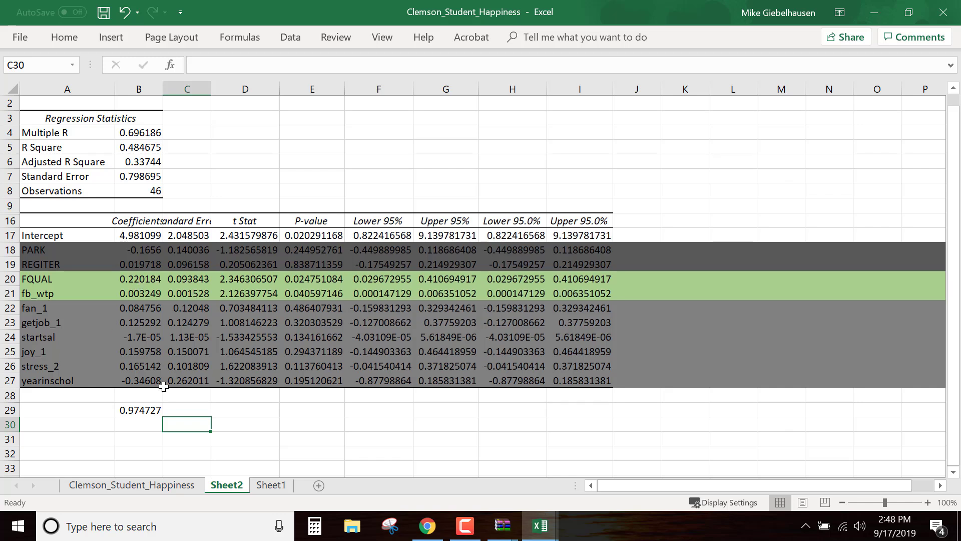
{"action": "left_click", "coordinate": [142, 408]}
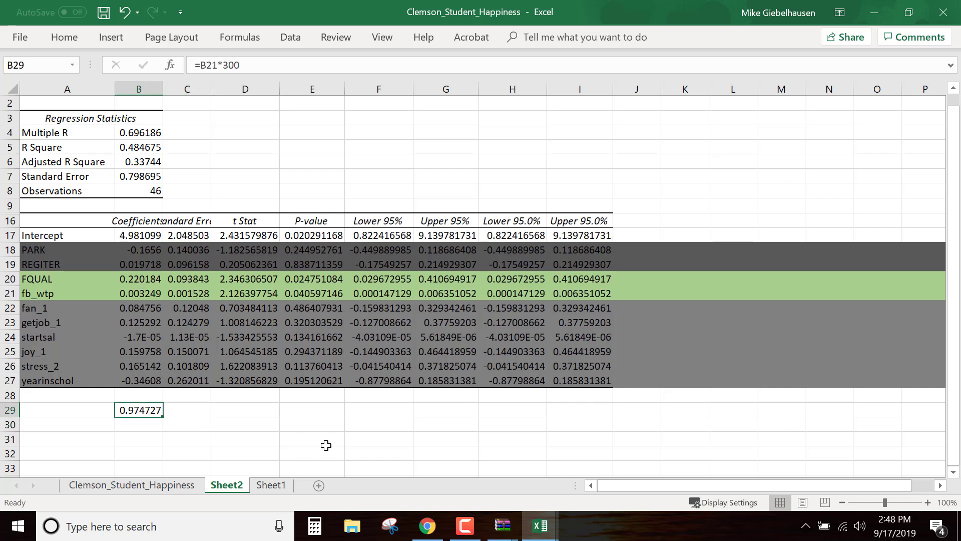
{"action": "key", "text": "Delete"}
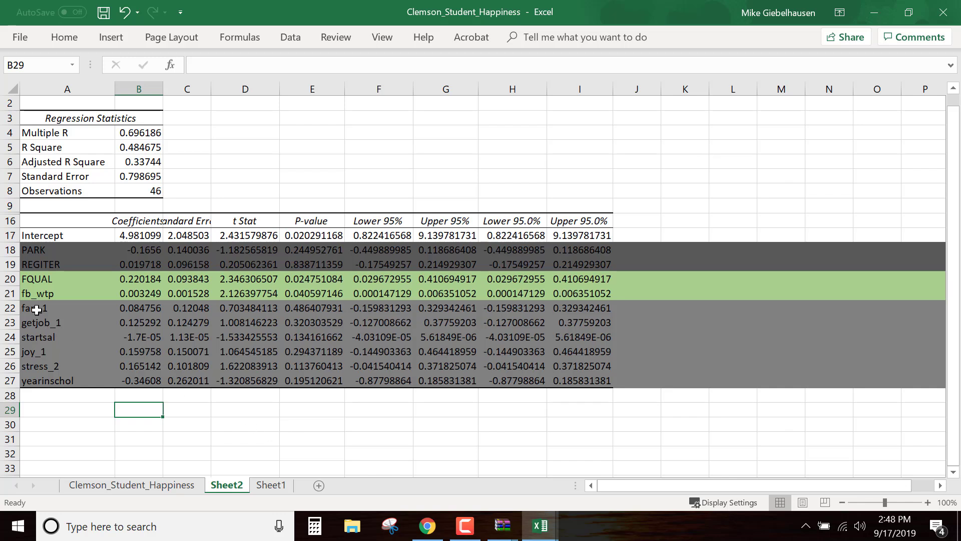
Compare the fb_wtp and FQUAL rows across their coefficients, P-values and confidence limits by highlighting each row in turn
{"action": "left_click", "coordinate": [321, 411]}
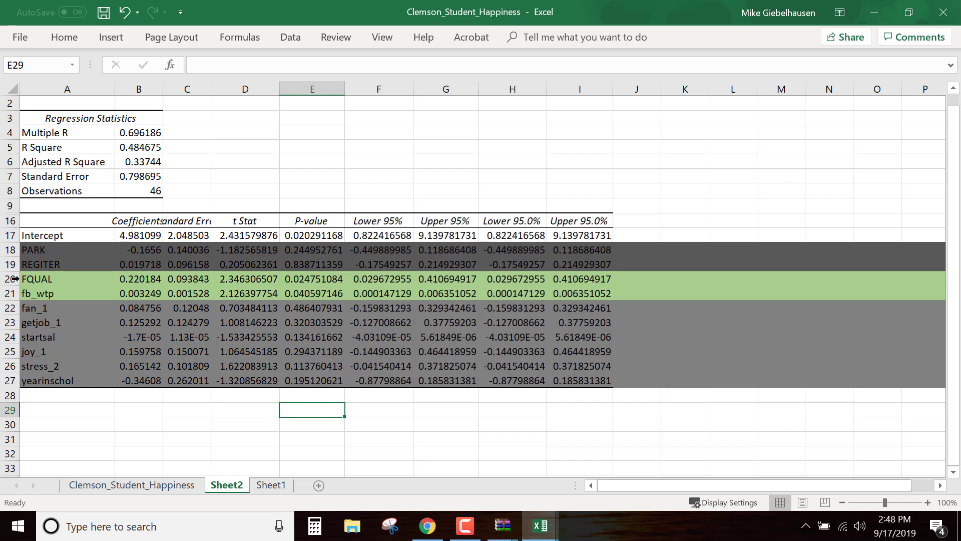
{"action": "left_click_drag", "start_coordinate": [47, 293], "coordinate": [407, 292]}
{"action": "left_click", "coordinate": [407, 292]}
{"action": "left_click", "coordinate": [383, 400]}
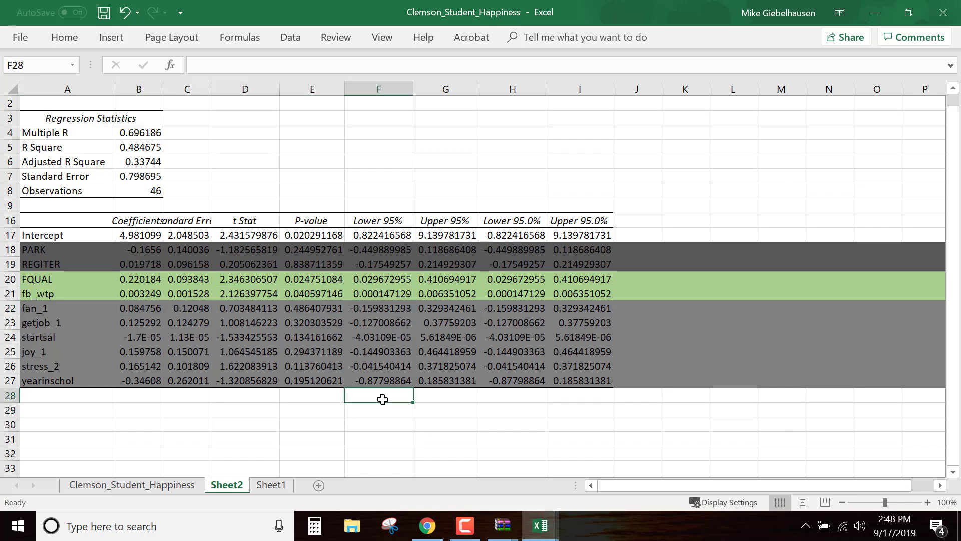
{"action": "left_click", "coordinate": [455, 410]}
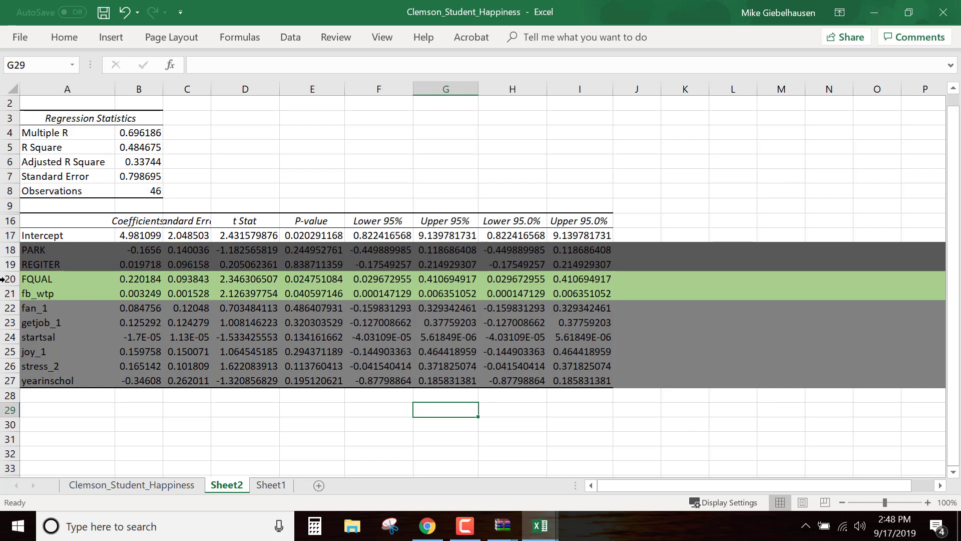
{"action": "left_click", "coordinate": [37, 279]}
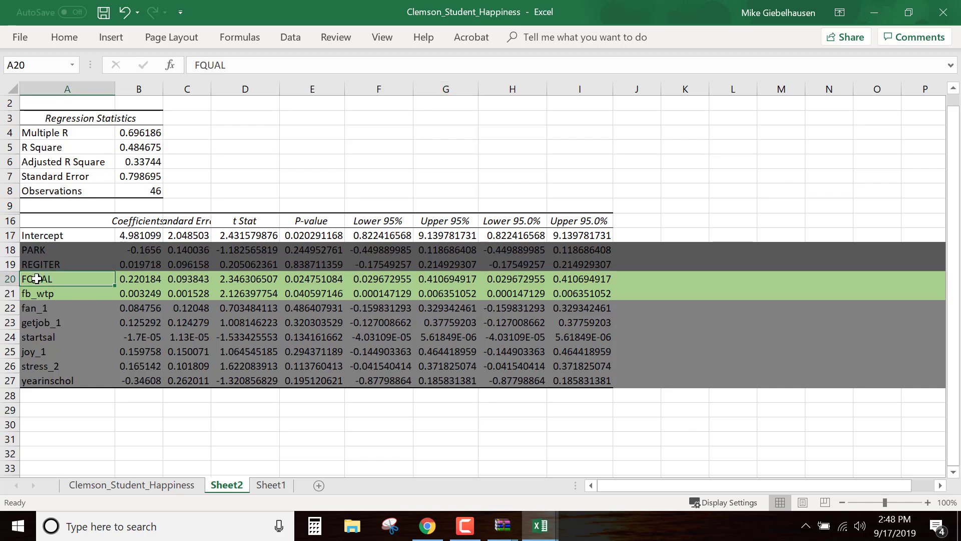
{"action": "left_click", "coordinate": [420, 435]}
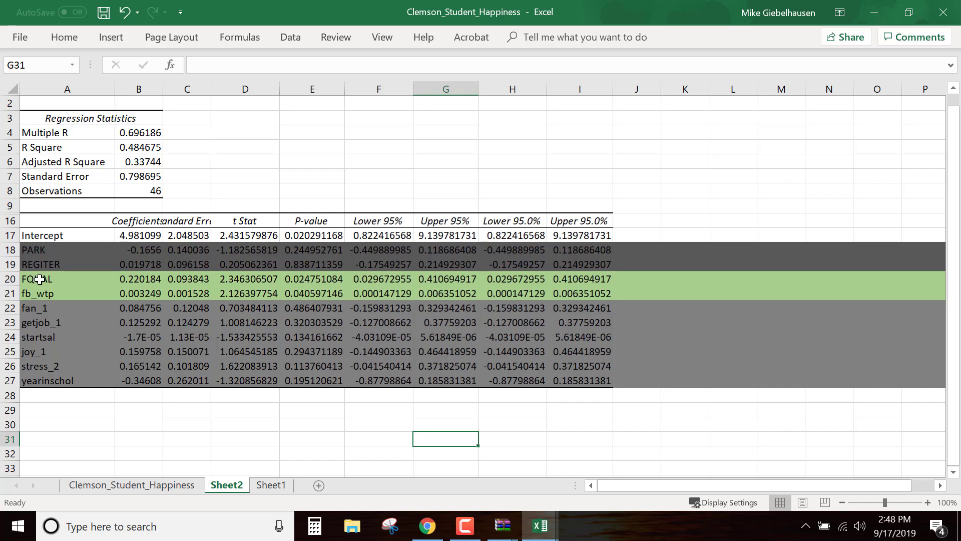
{"action": "left_click_drag", "start_coordinate": [40, 294], "coordinate": [440, 294]}
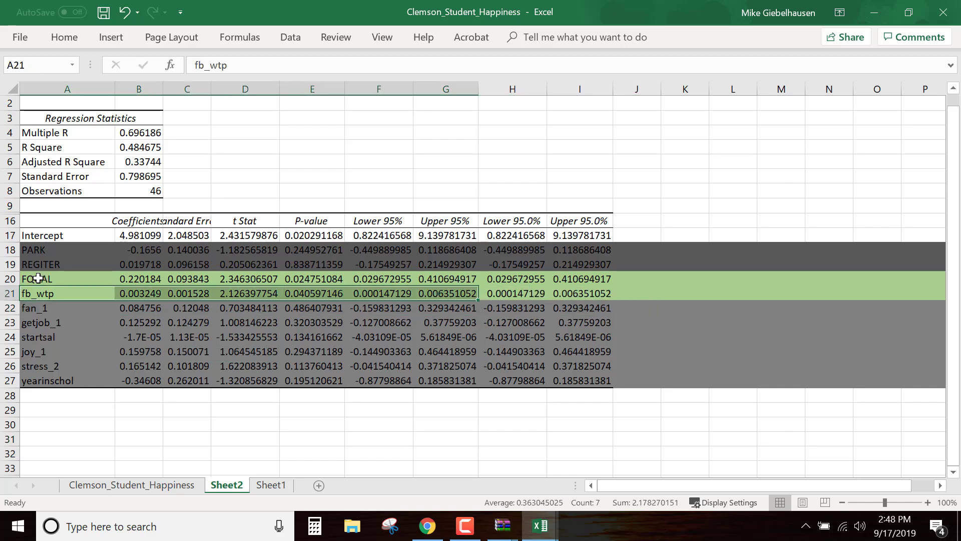
{"action": "left_click_drag", "start_coordinate": [38, 278], "coordinate": [586, 280]}
{"action": "left_click", "coordinate": [429, 426]}
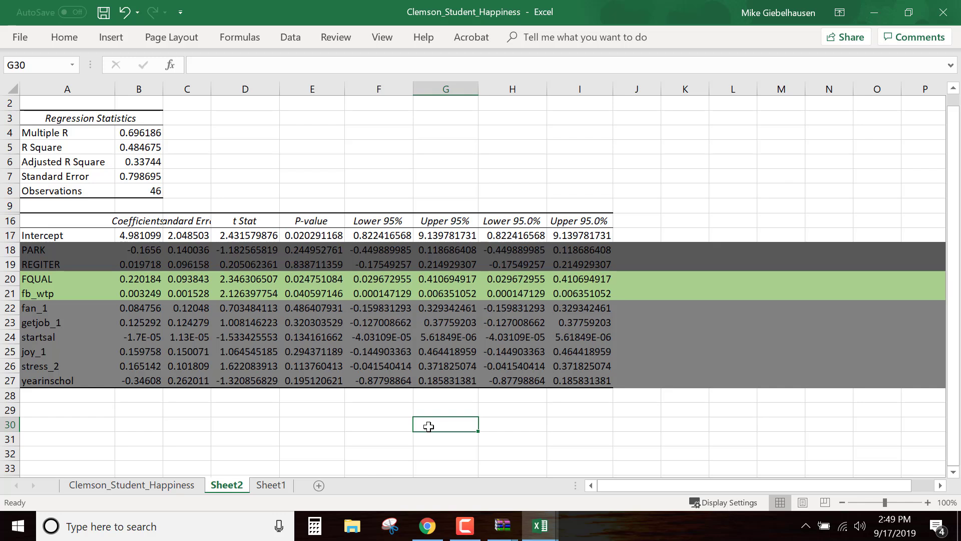
{"action": "left_click", "coordinate": [528, 426]}
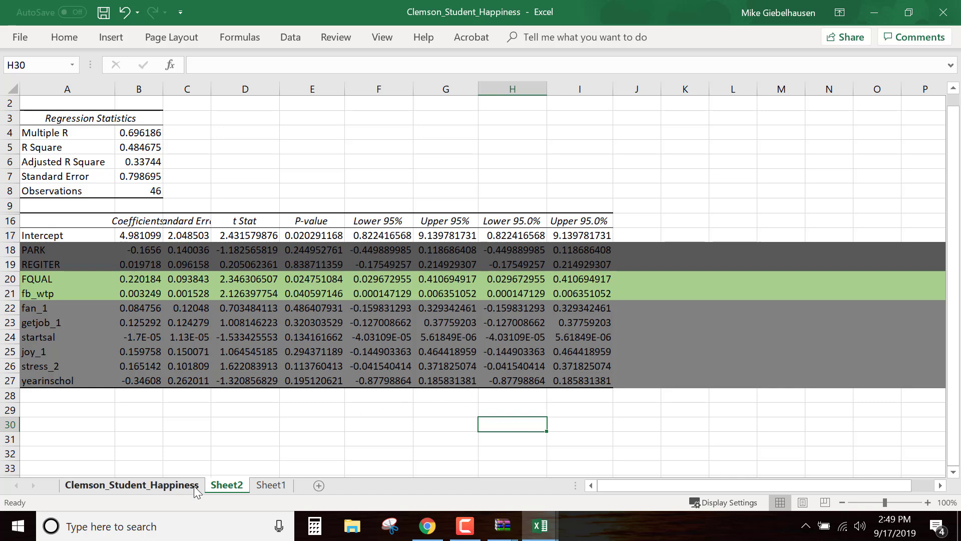
On the Clemson_Student_Happiness sheet, select the entire love_1, PARK and REGITER columns together
{"action": "left_click", "coordinate": [131, 485]}
{"action": "left_click_drag", "start_coordinate": [779, 485], "coordinate": [600, 484]}
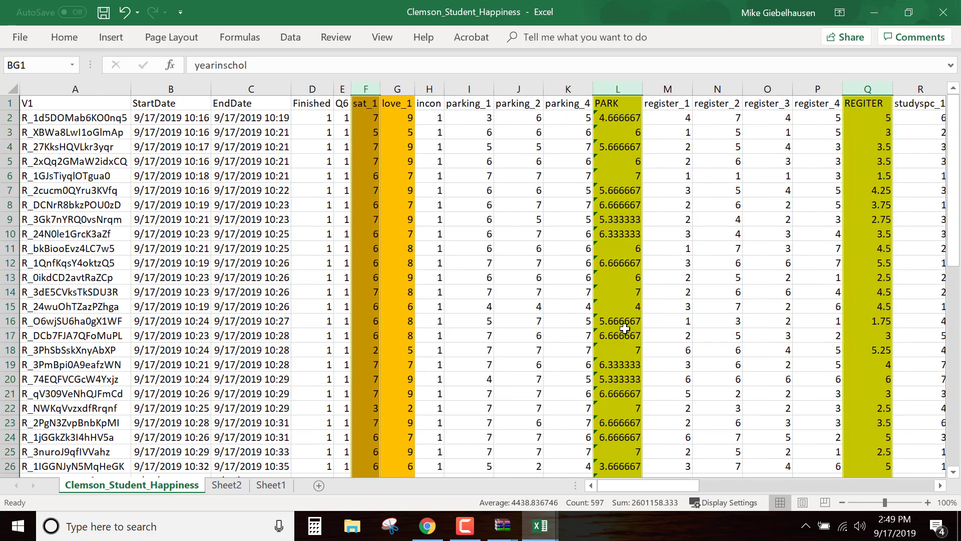
{"action": "mouse_move", "coordinate": [660, 486]}
{"action": "left_mouse_down"}
{"action": "mouse_move", "coordinate": [707, 489]}
{"action": "mouse_move", "coordinate": [646, 486]}
{"action": "left_mouse_up"}
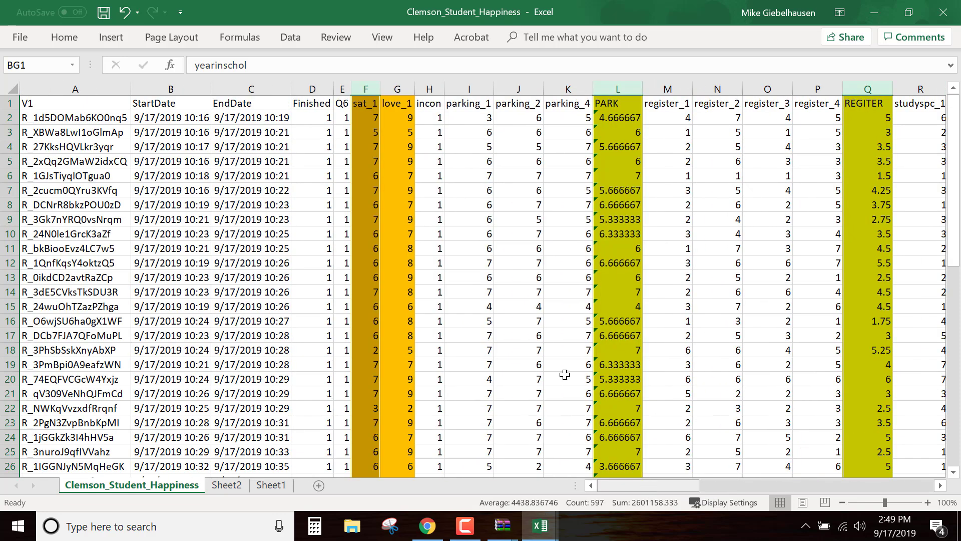
{"action": "left_click", "coordinate": [399, 90]}
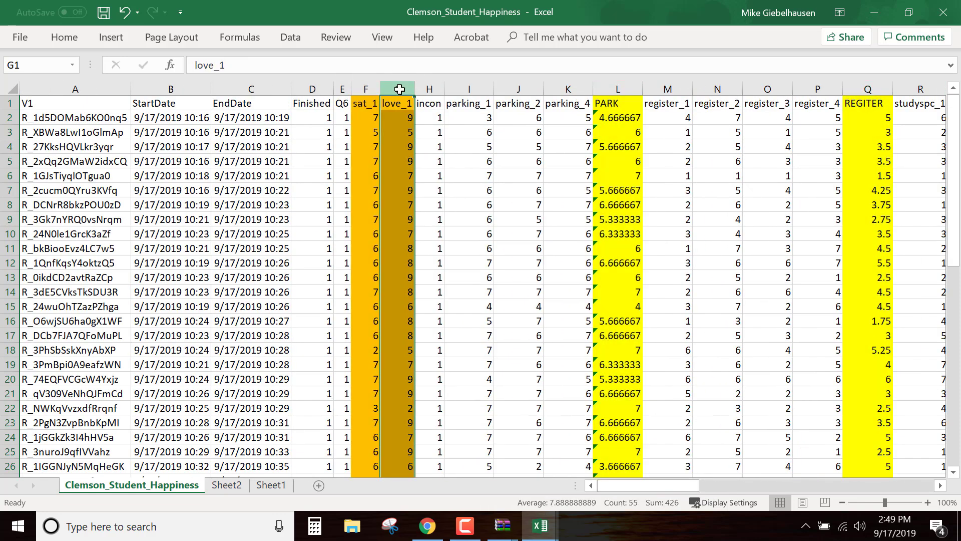
{"action": "left_click", "coordinate": [617, 90], "text": "ctrl"}
{"action": "left_click", "coordinate": [867, 89], "text": "ctrl"}
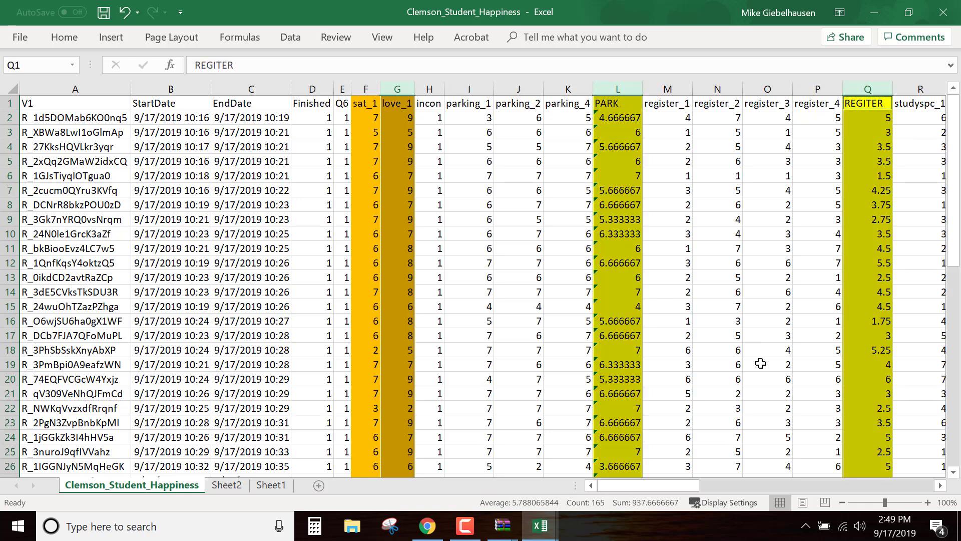
Add the FQUAL, fb_wtp, fan_1 and getjob_1 columns to the current column selection
{"action": "left_click_drag", "start_coordinate": [670, 485], "coordinate": [761, 487]}
{"action": "left_click", "coordinate": [368, 88], "text": "ctrl"}
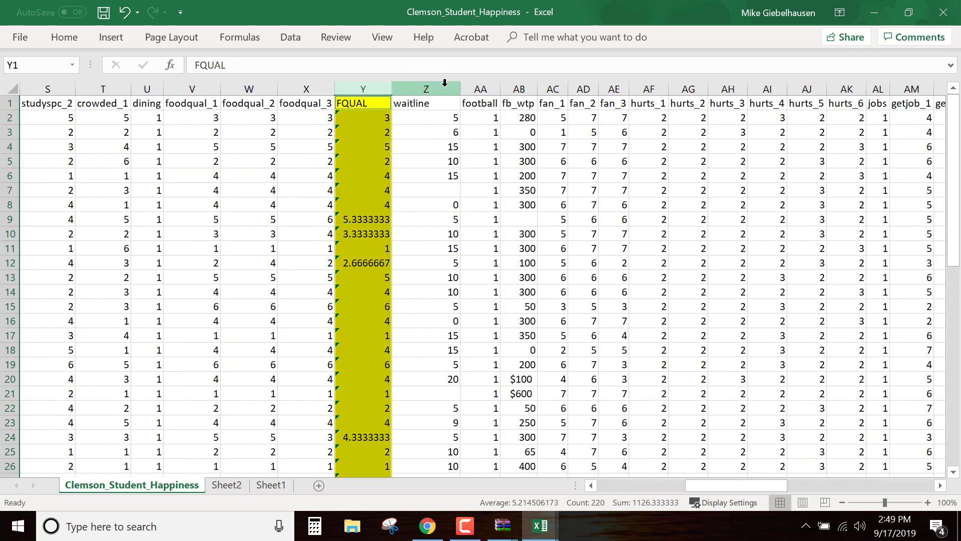
{"action": "left_click", "coordinate": [519, 89], "text": "ctrl"}
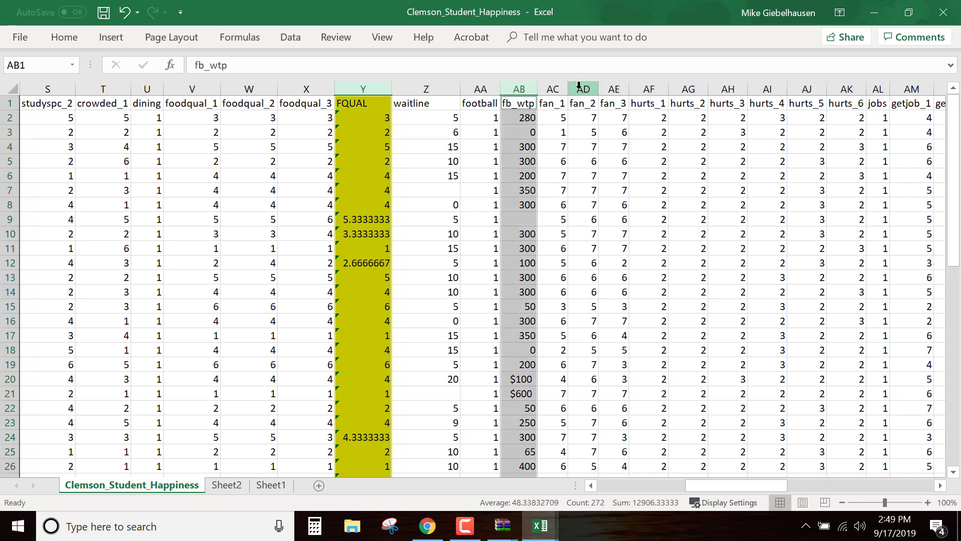
{"action": "left_click", "coordinate": [554, 89], "text": "ctrl"}
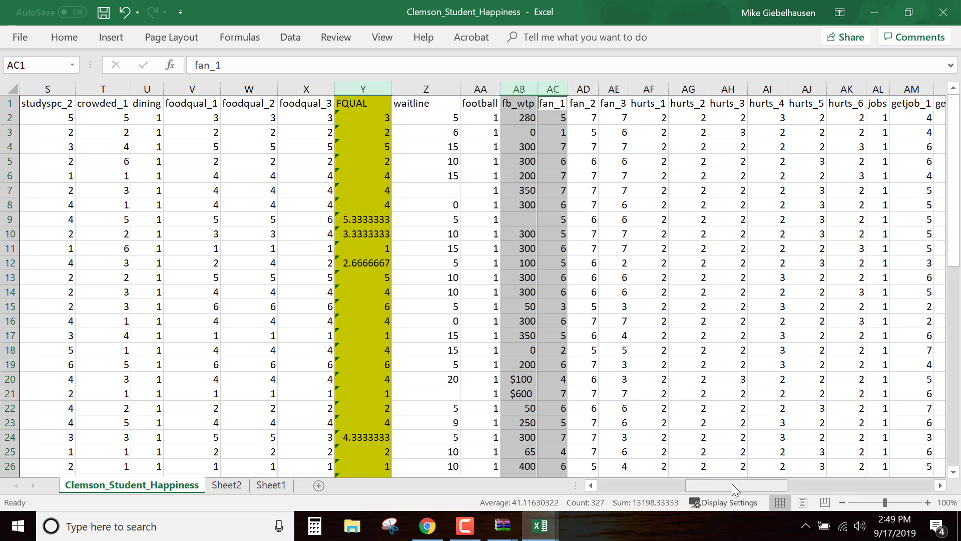
{"action": "left_click_drag", "start_coordinate": [732, 485], "coordinate": [762, 487]}
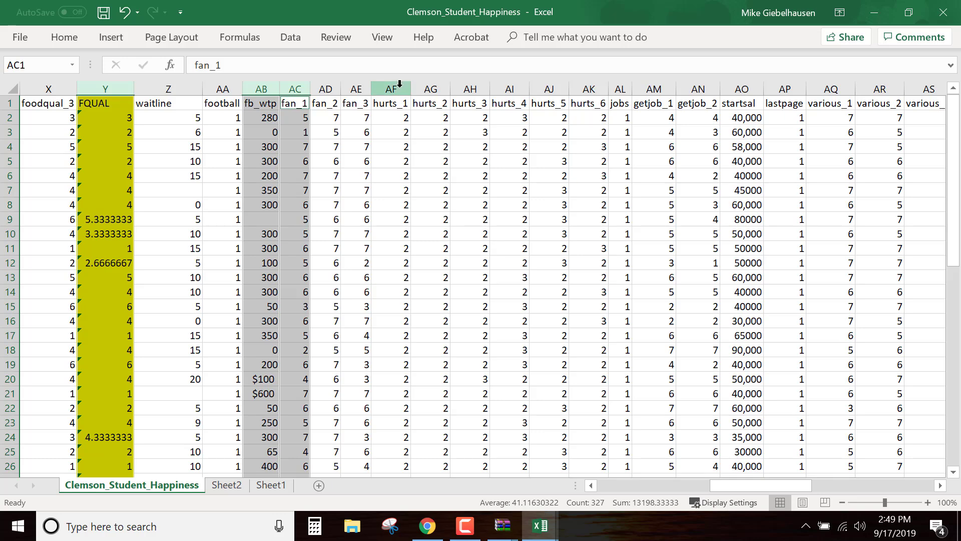
{"action": "left_click", "coordinate": [656, 83], "text": "ctrl"}
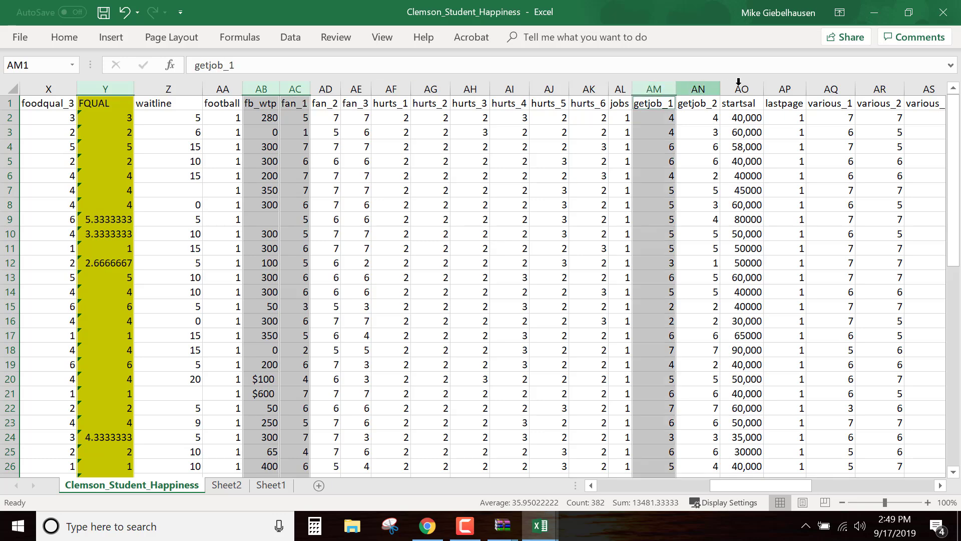
Extend the multi-column selection with various_1, various_2, various_3, extras_1, extras_2 and extras_3
{"action": "left_click_drag", "start_coordinate": [787, 487], "coordinate": [819, 487]}
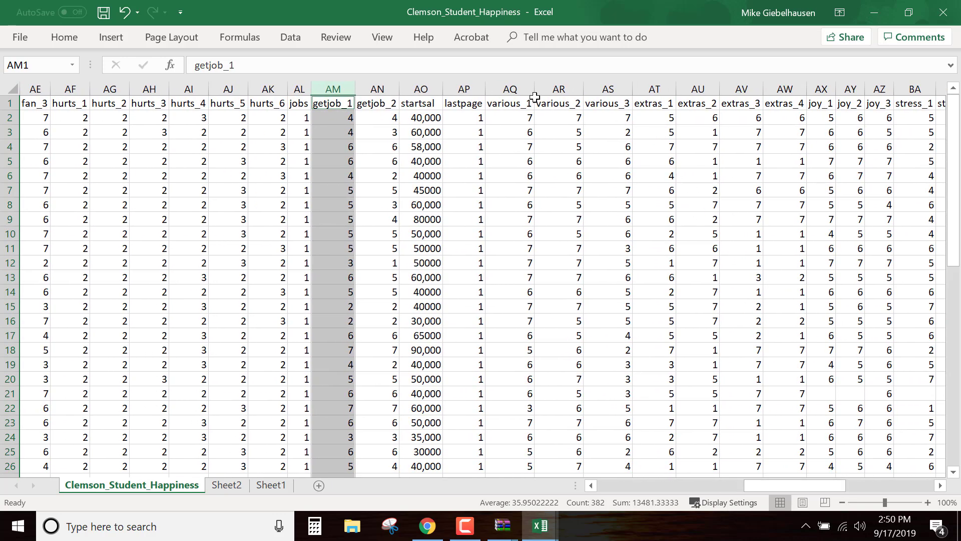
{"action": "left_click", "coordinate": [510, 89], "text": "ctrl"}
{"action": "left_click", "coordinate": [559, 88], "text": "ctrl"}
{"action": "left_click", "coordinate": [601, 89], "text": "ctrl"}
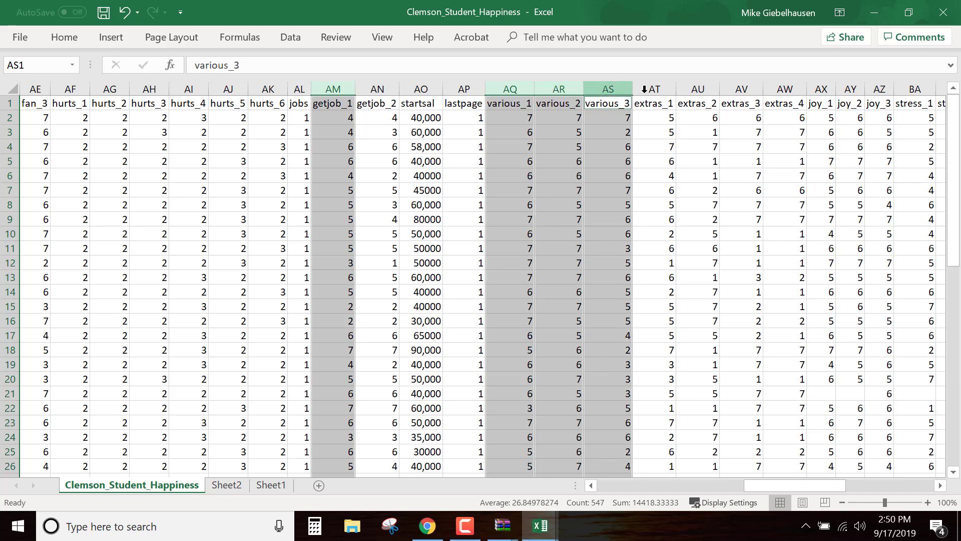
{"action": "left_click", "coordinate": [655, 89], "text": "ctrl"}
{"action": "left_click", "coordinate": [701, 89], "text": "ctrl"}
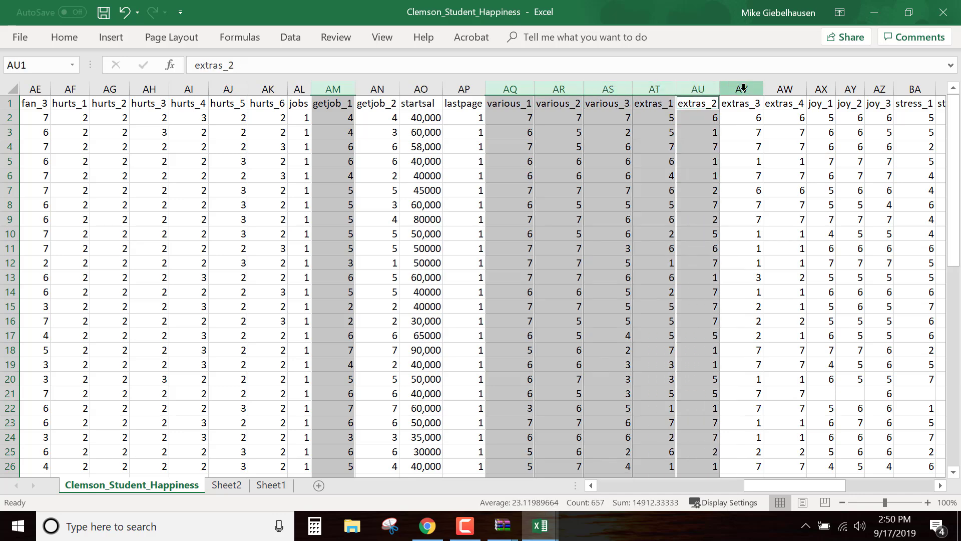
{"action": "left_click", "coordinate": [746, 89], "text": "ctrl"}
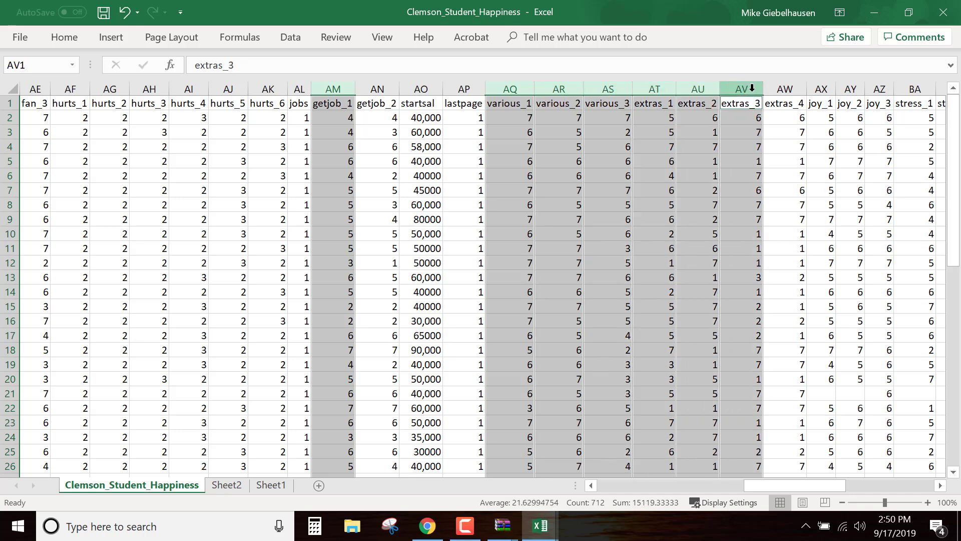
Add the joy_1, stress_1 and goout columns to the multi-column selection and copy all the selected columns
{"action": "left_click", "coordinate": [822, 89], "text": "ctrl"}
{"action": "left_click_drag", "start_coordinate": [811, 486], "coordinate": [866, 482]}
{"action": "left_click", "coordinate": [766, 89], "text": "ctrl"}
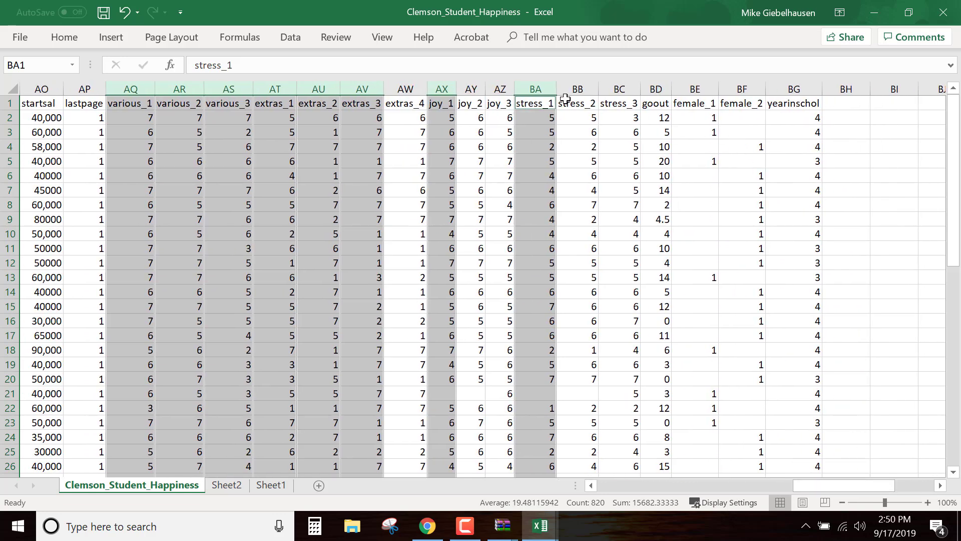
{"action": "left_click", "coordinate": [656, 88], "text": "ctrl"}
{"action": "right_click", "coordinate": [656, 89]}
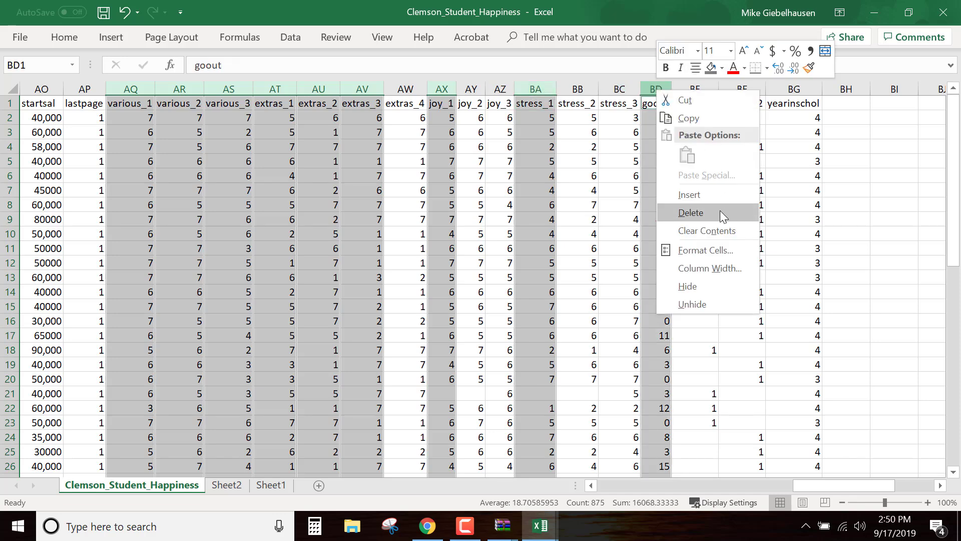
{"action": "left_click", "coordinate": [699, 119]}
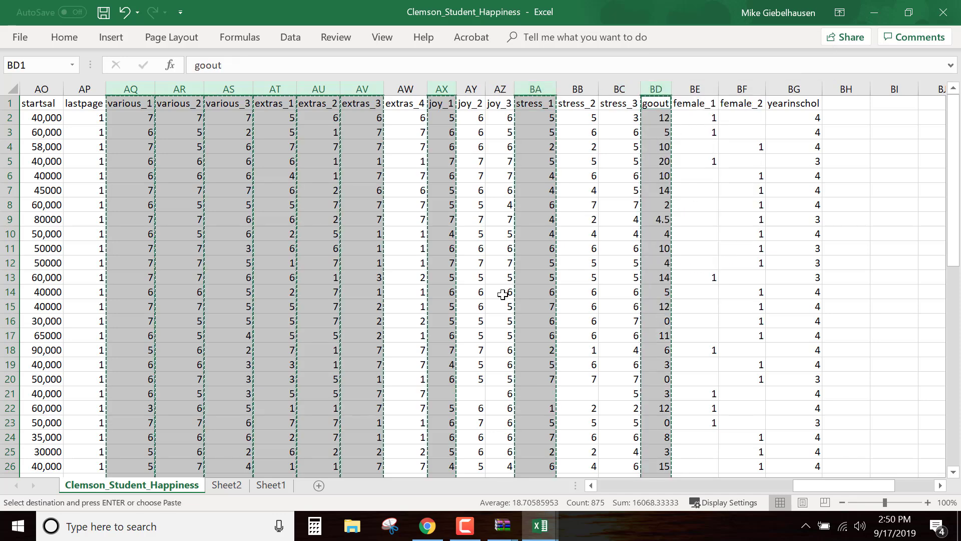
Add a new worksheet and paste the copied columns there as values only, starting at cell A1
{"action": "left_click", "coordinate": [243, 488]}
{"action": "left_click", "coordinate": [271, 487]}
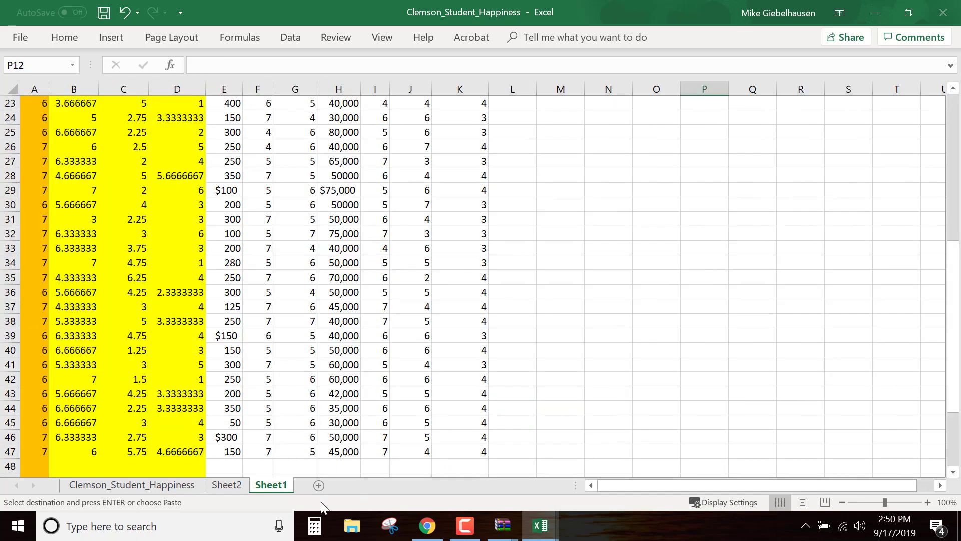
{"action": "left_click", "coordinate": [319, 486]}
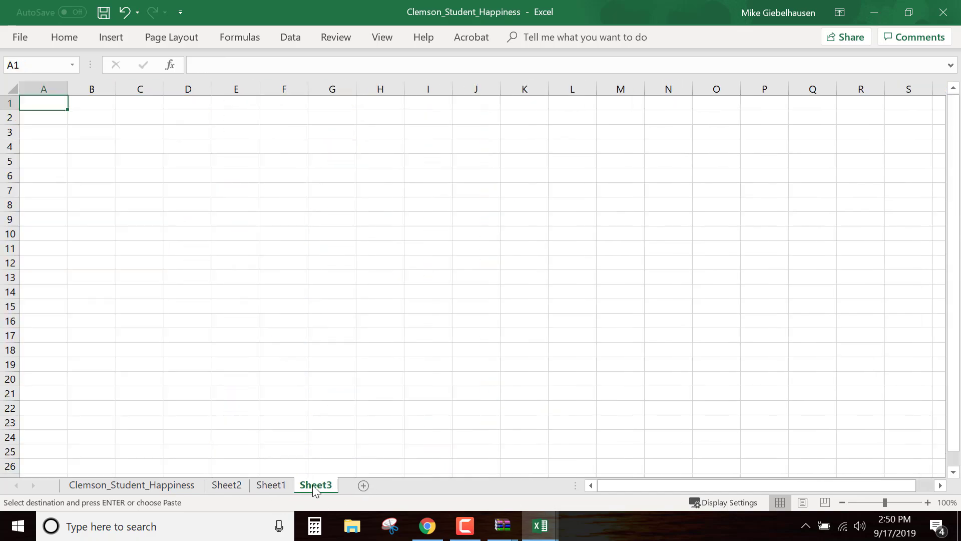
{"action": "right_click", "coordinate": [38, 99]}
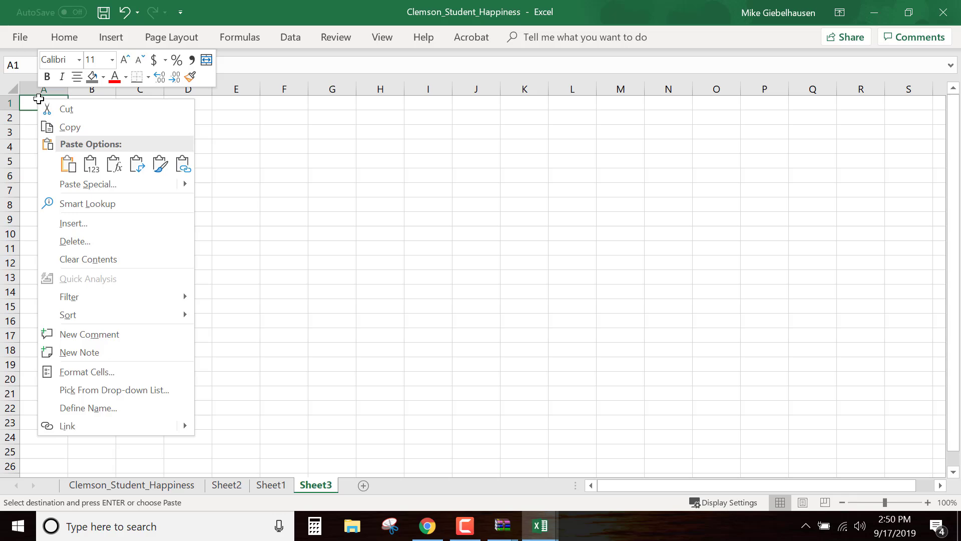
{"action": "left_click", "coordinate": [94, 161]}
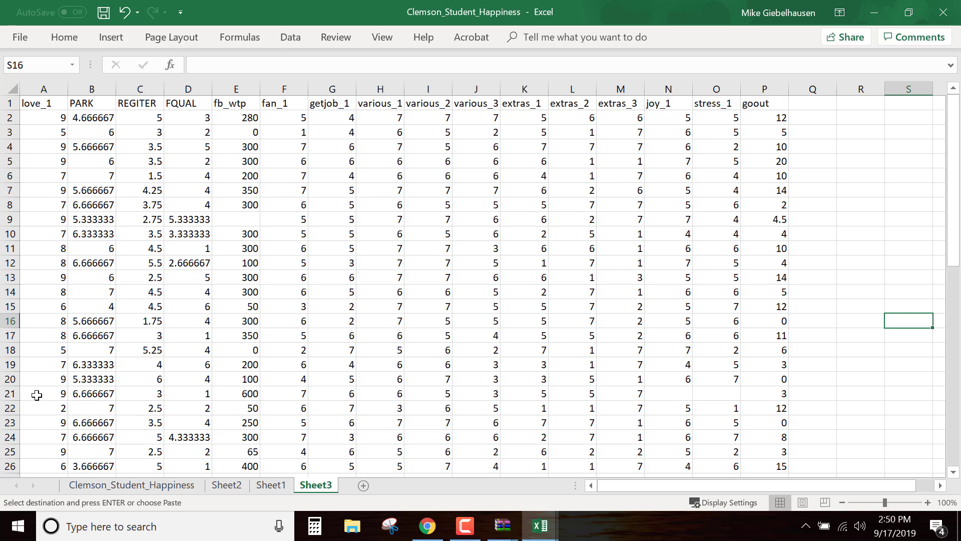
Delete the incomplete rows 21 and 9 from the pasted data, starting with row 21
{"action": "left_click", "coordinate": [12, 394]}
{"action": "right_click", "coordinate": [19, 393]}
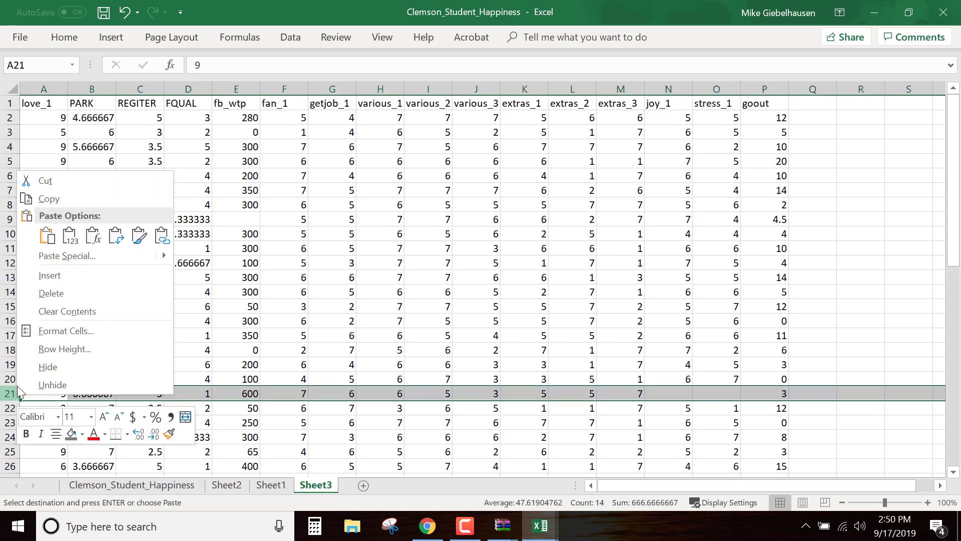
{"action": "left_click", "coordinate": [58, 294]}
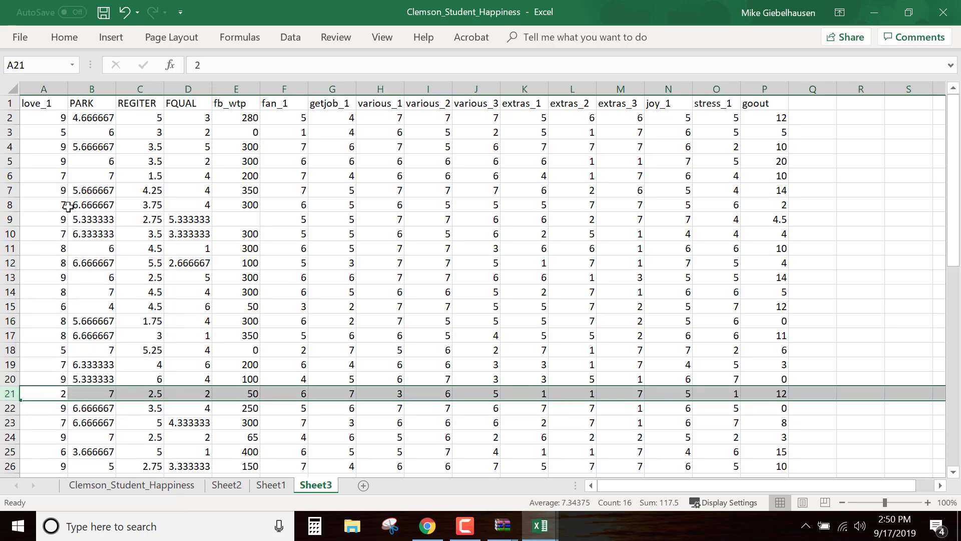
{"action": "left_click", "coordinate": [11, 219]}
{"action": "right_click", "coordinate": [19, 221]}
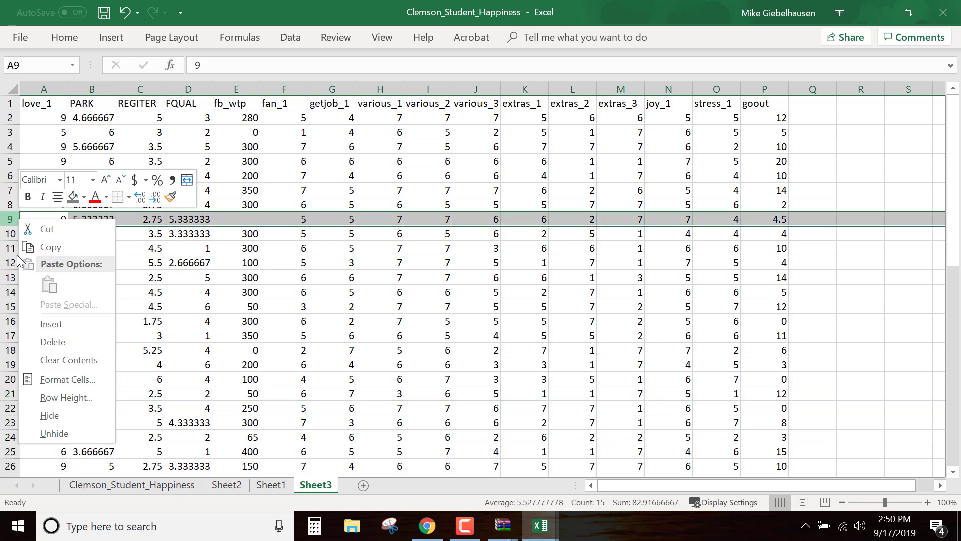
{"action": "left_click", "coordinate": [52, 342]}
Delete the row 26 with a blank fb_wtp value, followed by the new row 27 with the same gap
{"action": "scroll", "coordinate": [108, 349], "scroll_direction": "down", "scroll_amount": 2}
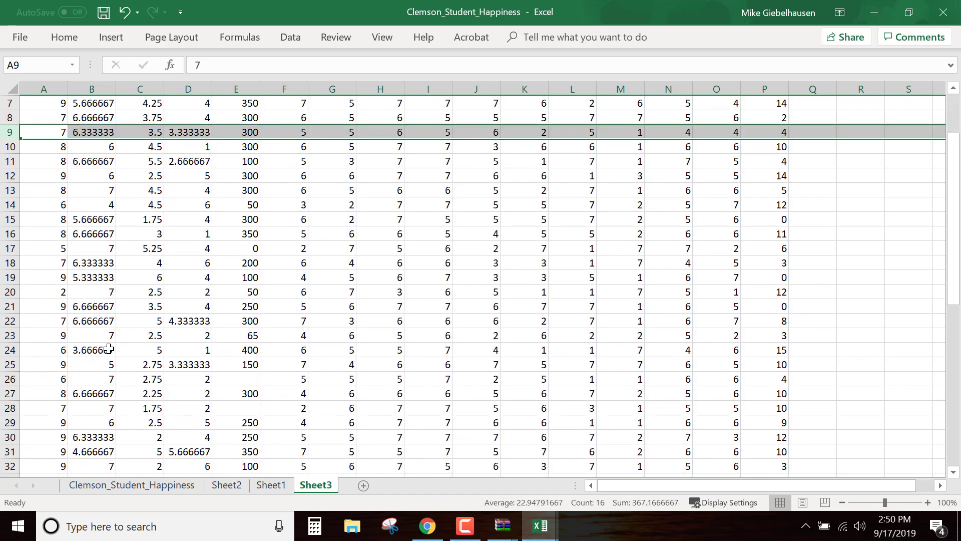
{"action": "left_click", "coordinate": [8, 379]}
{"action": "right_click", "coordinate": [8, 379]}
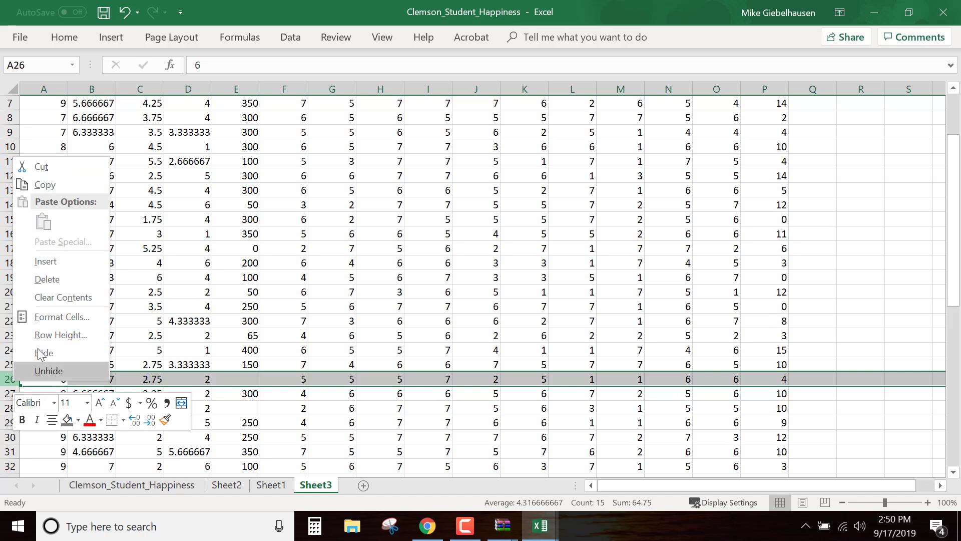
{"action": "left_click", "coordinate": [42, 279]}
{"action": "scroll", "coordinate": [43, 321], "scroll_direction": "down", "scroll_amount": 1}
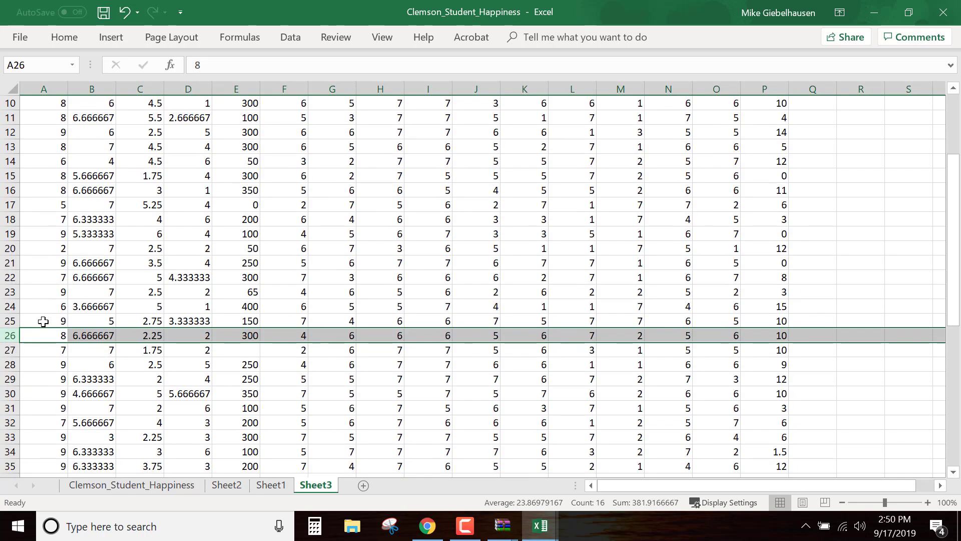
{"action": "left_click", "coordinate": [6, 353]}
{"action": "right_click", "coordinate": [6, 353]}
{"action": "left_click", "coordinate": [53, 250]}
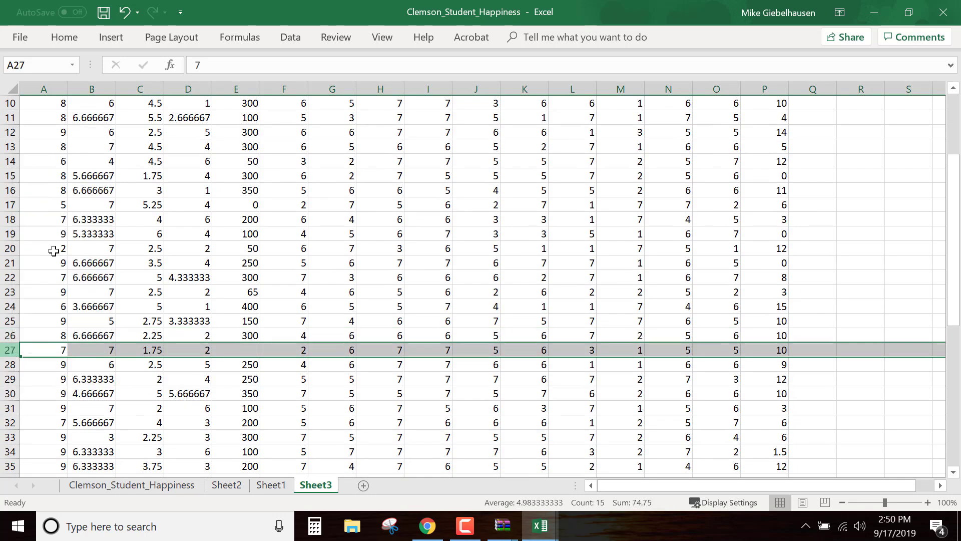
Examine the remaining rows of the data for any other blank cells
{"action": "scroll", "coordinate": [75, 291], "scroll_direction": "down", "scroll_amount": 2}
{"action": "scroll", "coordinate": [87, 301], "scroll_direction": "down", "scroll_amount": 3}
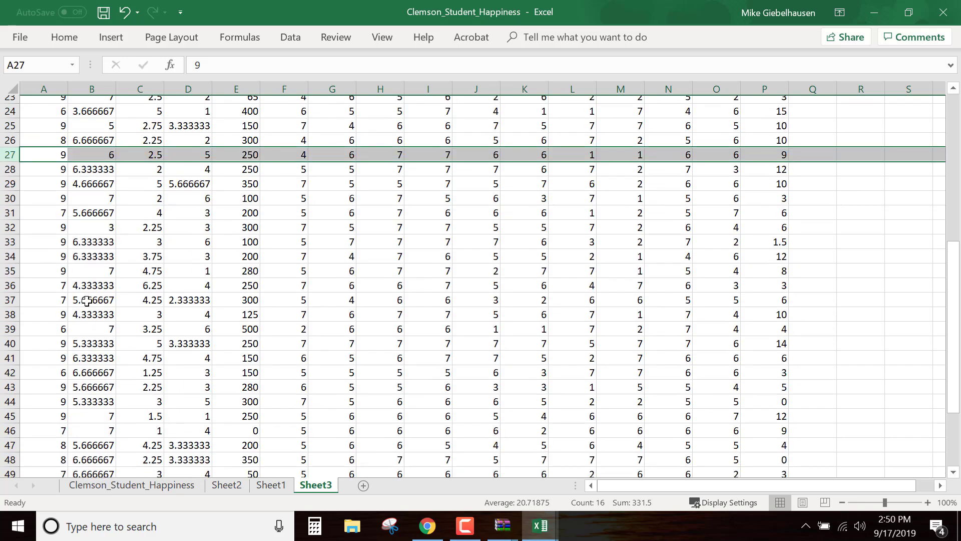
{"action": "scroll", "coordinate": [129, 381], "scroll_direction": "down", "scroll_amount": 2}
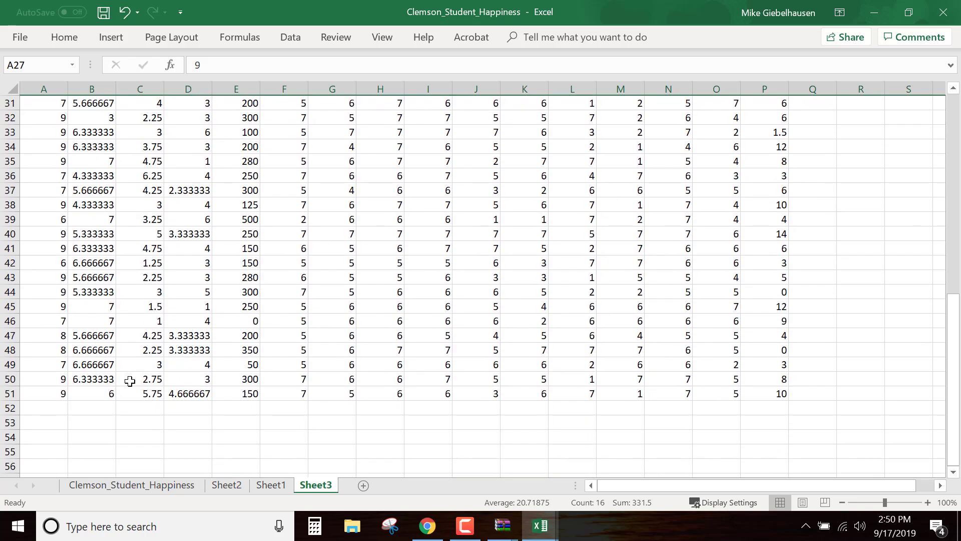
{"action": "scroll", "coordinate": [129, 381], "scroll_direction": "up", "scroll_amount": 5}
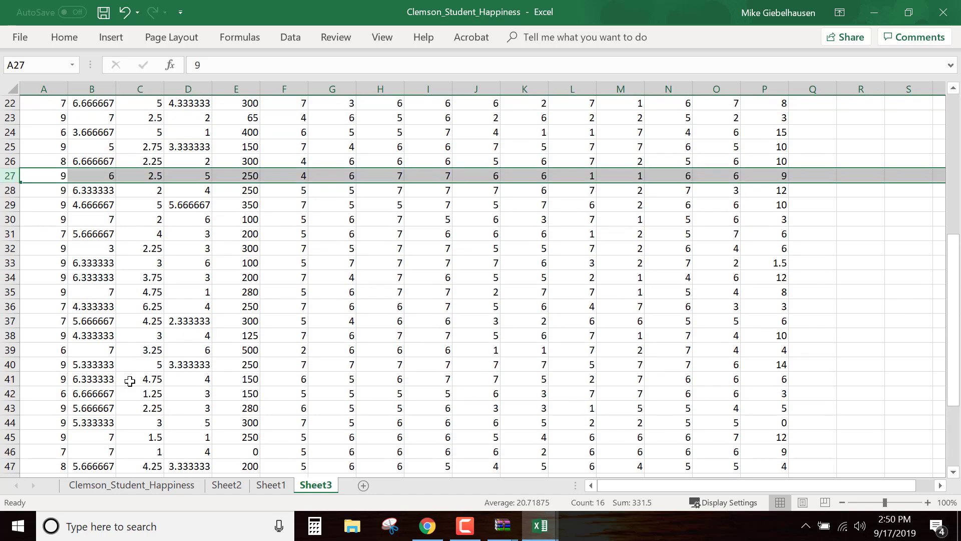
{"action": "scroll", "coordinate": [129, 381], "scroll_direction": "up", "scroll_amount": 6}
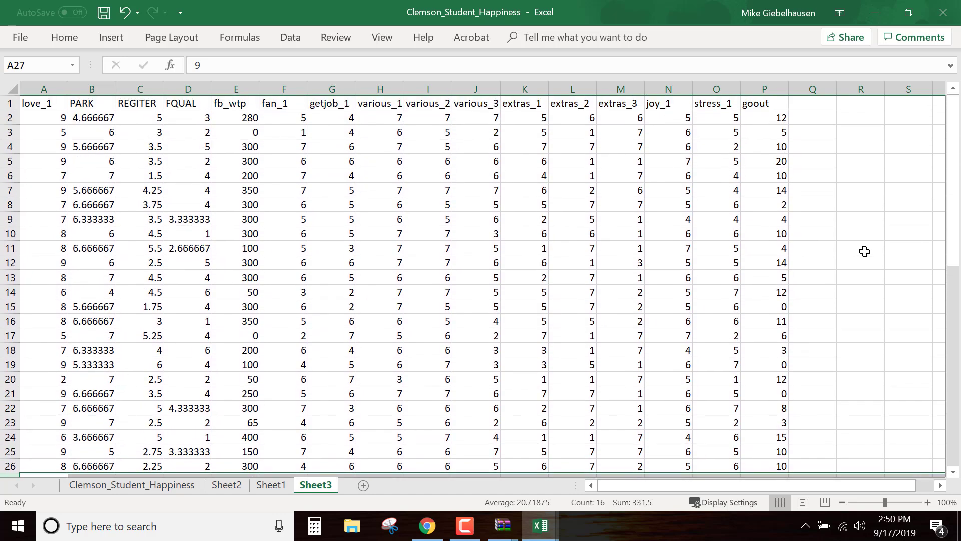
{"action": "scroll", "coordinate": [363, 299], "scroll_direction": "down", "scroll_amount": 10}
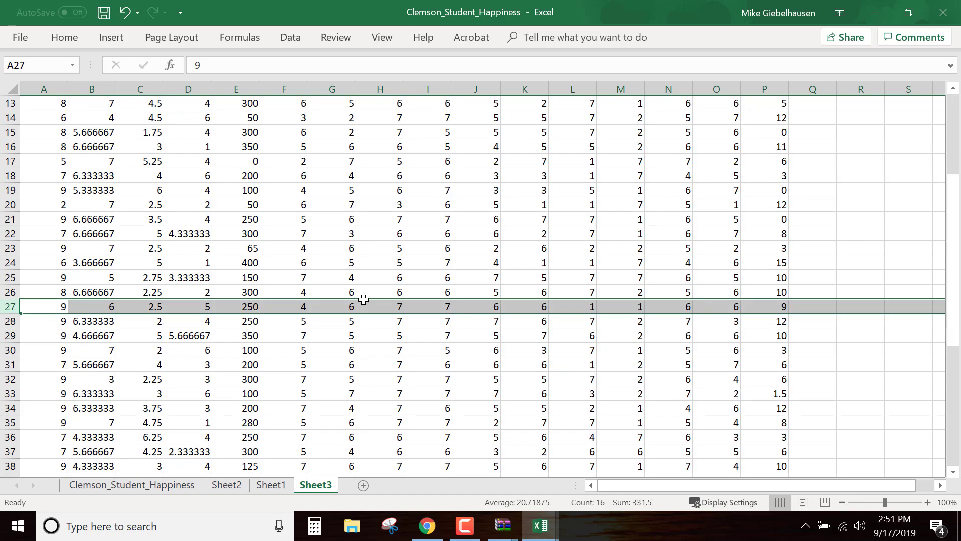
{"action": "scroll", "coordinate": [363, 300], "scroll_direction": "up", "scroll_amount": 10}
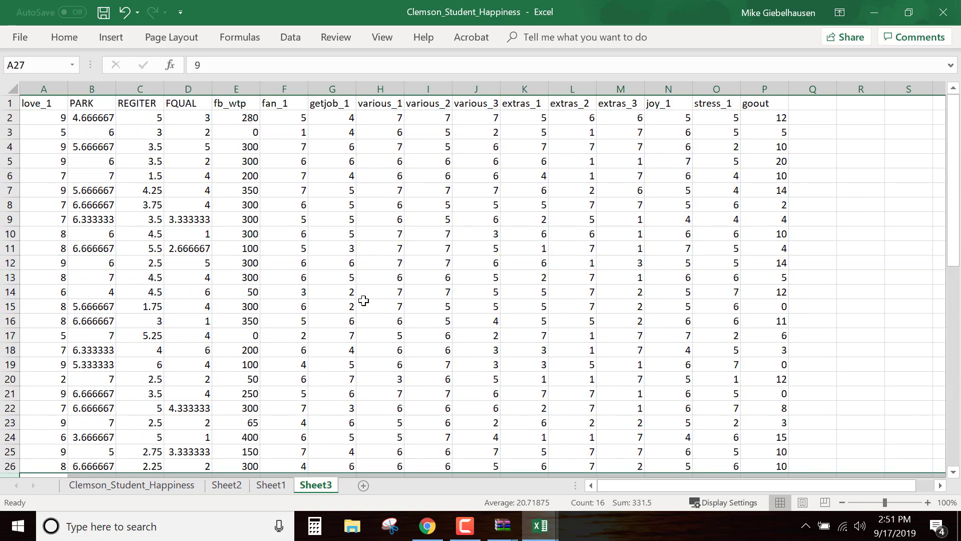
Start a Regression from the data analysis tools and set the input Y range to love_1, $A$1:$A$51
{"action": "left_click", "coordinate": [64, 38]}
{"action": "left_click", "coordinate": [299, 40]}
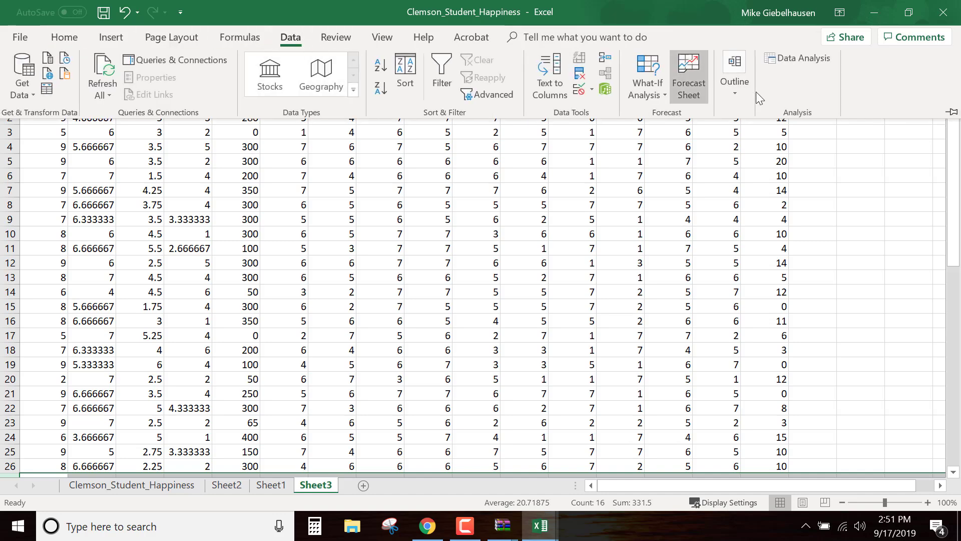
{"action": "left_click", "coordinate": [819, 59]}
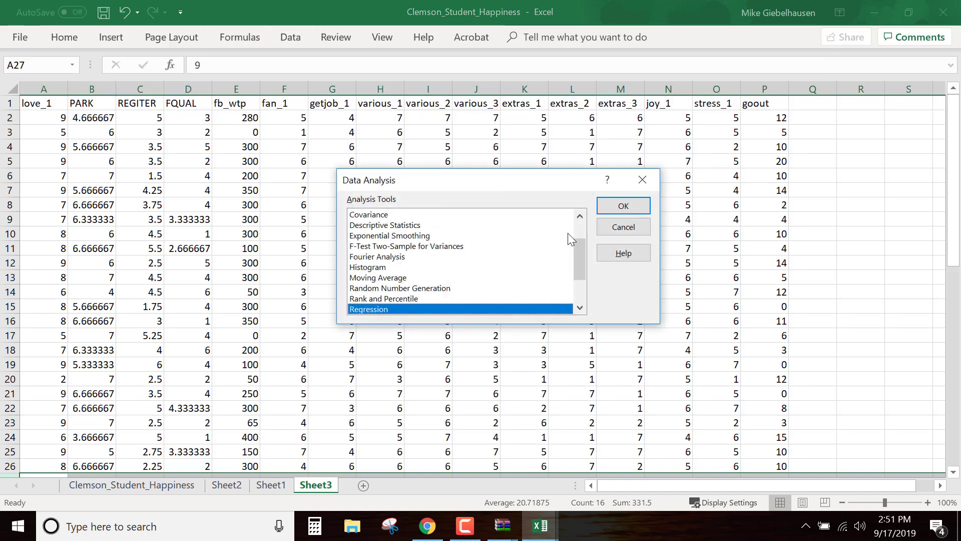
{"action": "left_click", "coordinate": [645, 206]}
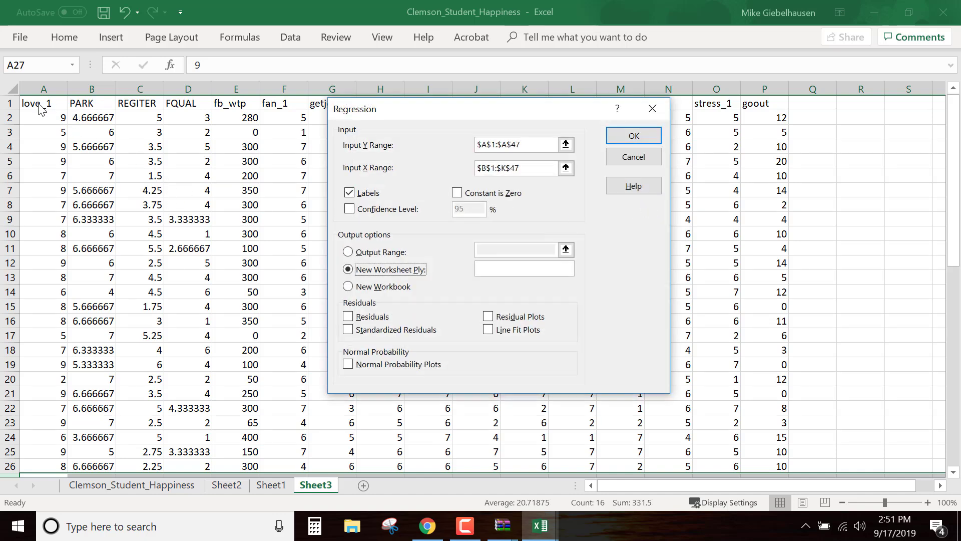
{"action": "left_click", "coordinate": [529, 145]}
{"action": "left_click_drag", "start_coordinate": [529, 144], "coordinate": [475, 143]}
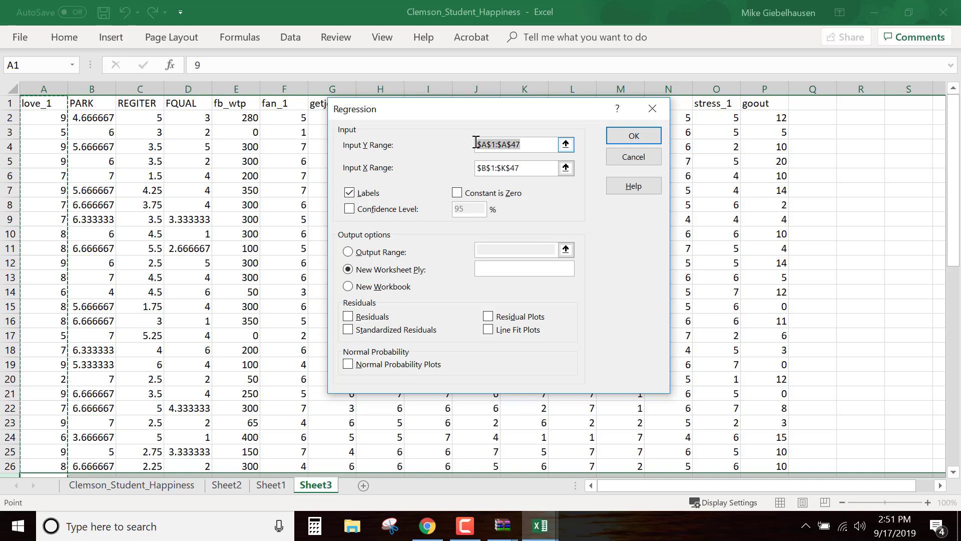
{"action": "key", "text": "BackSpace"}
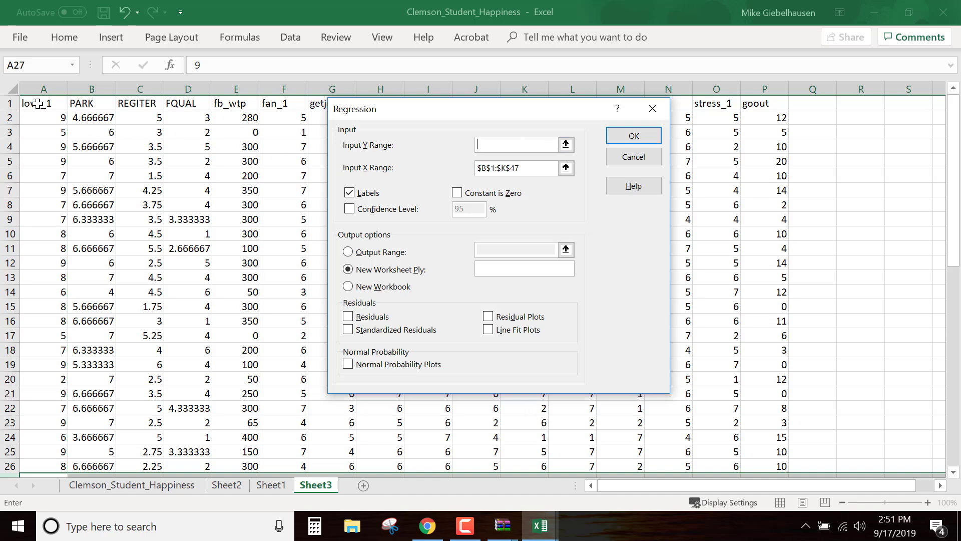
{"action": "left_click_drag", "start_coordinate": [37, 104], "coordinate": [33, 448]}
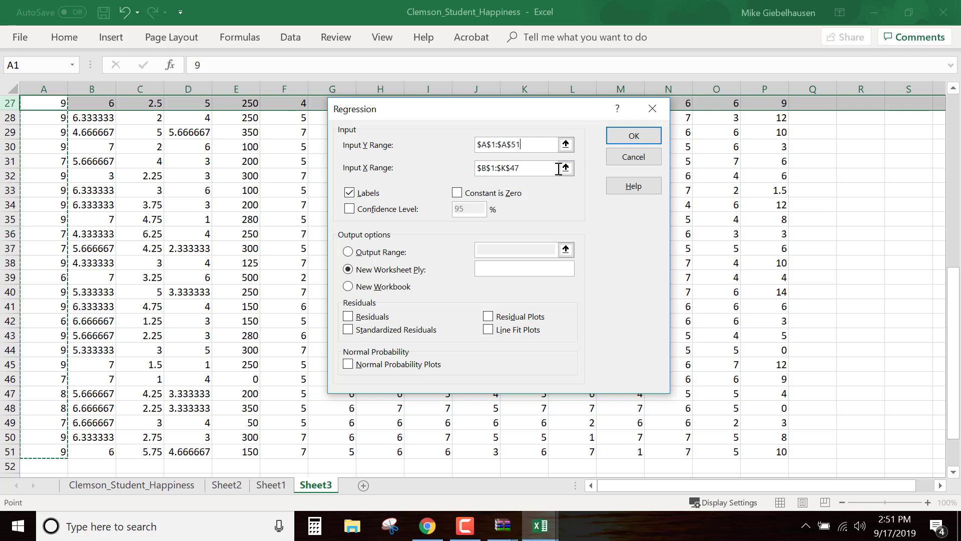
Set the input X range to PARK through goout, $B$1:$P$51, and run the regression with labels to a new worksheet
{"action": "left_click", "coordinate": [501, 168]}
{"action": "double_click", "coordinate": [500, 167]}
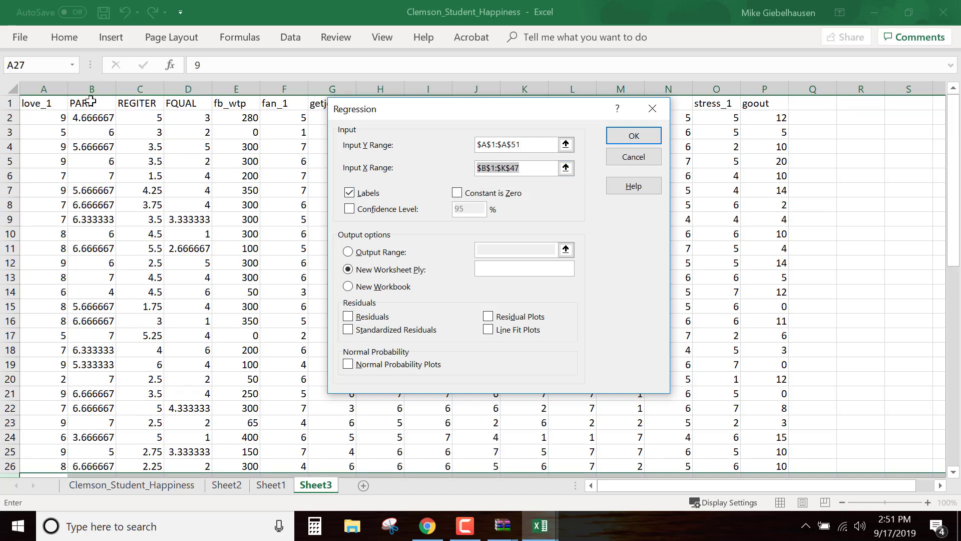
{"action": "left_click_drag", "start_coordinate": [90, 102], "coordinate": [755, 405]}
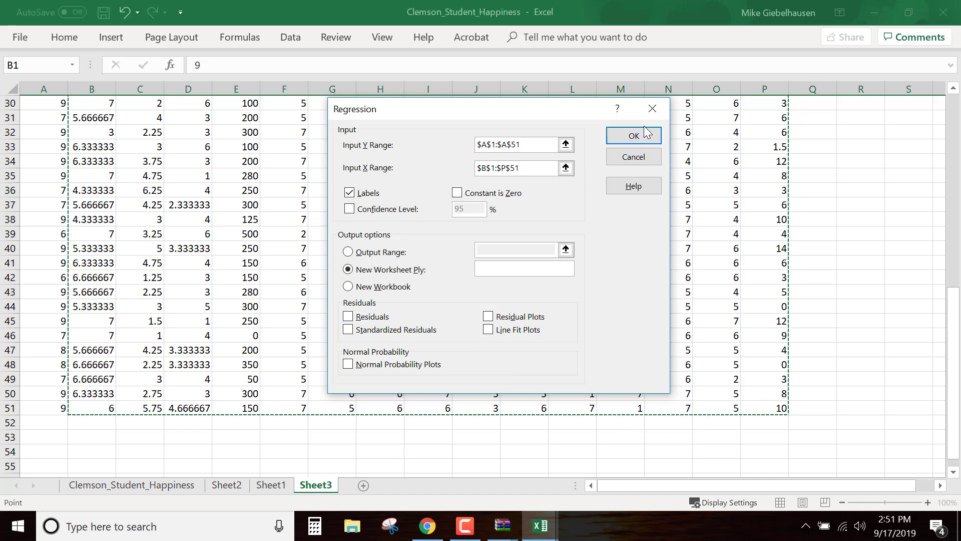
{"action": "left_click", "coordinate": [639, 143]}
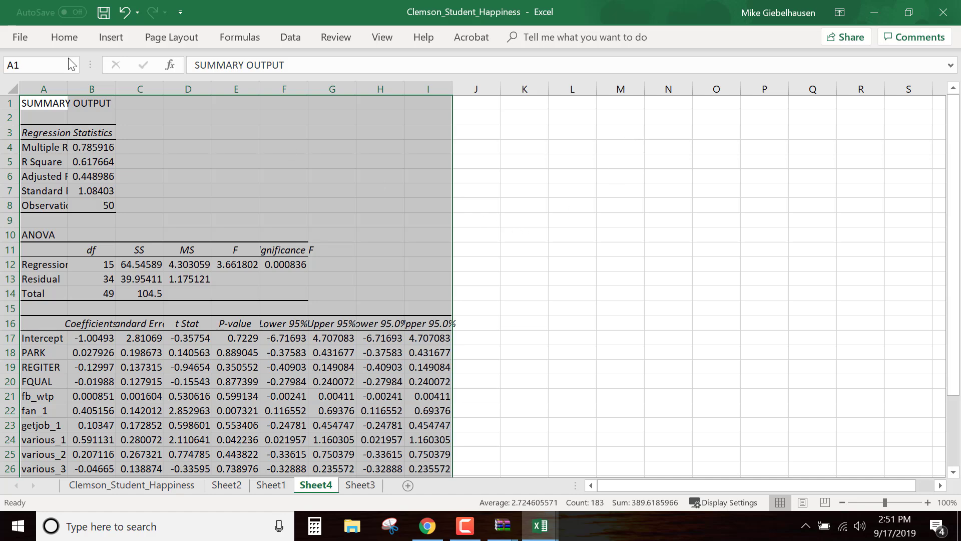
Fit column A of the summary output to its labels and highlight the R Square label and value for review
{"action": "double_click", "coordinate": [67, 89]}
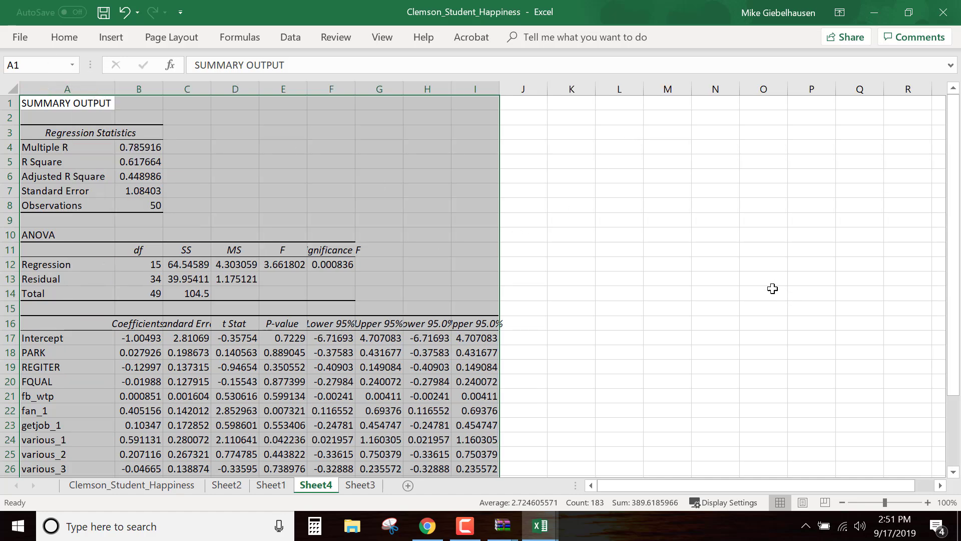
{"action": "left_click", "coordinate": [736, 274]}
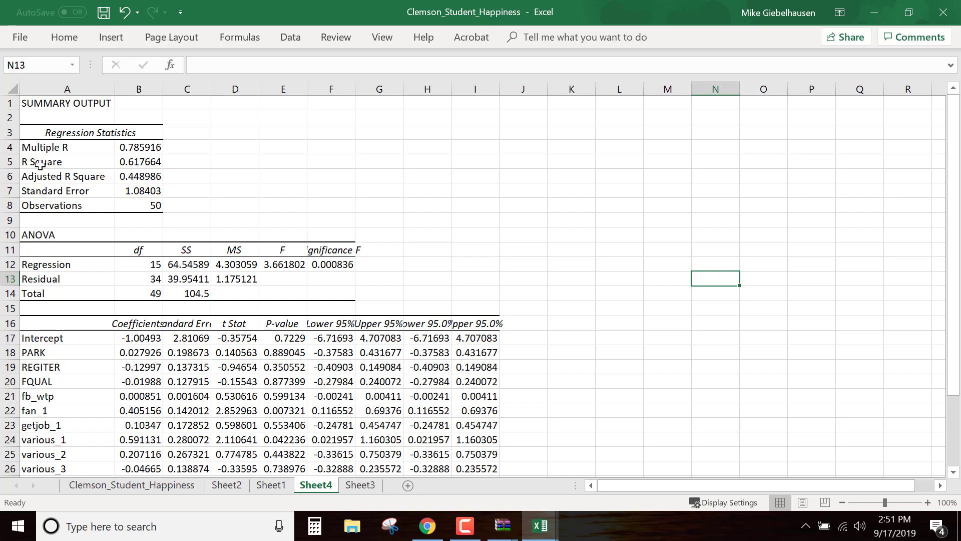
{"action": "left_click_drag", "start_coordinate": [38, 162], "coordinate": [151, 160]}
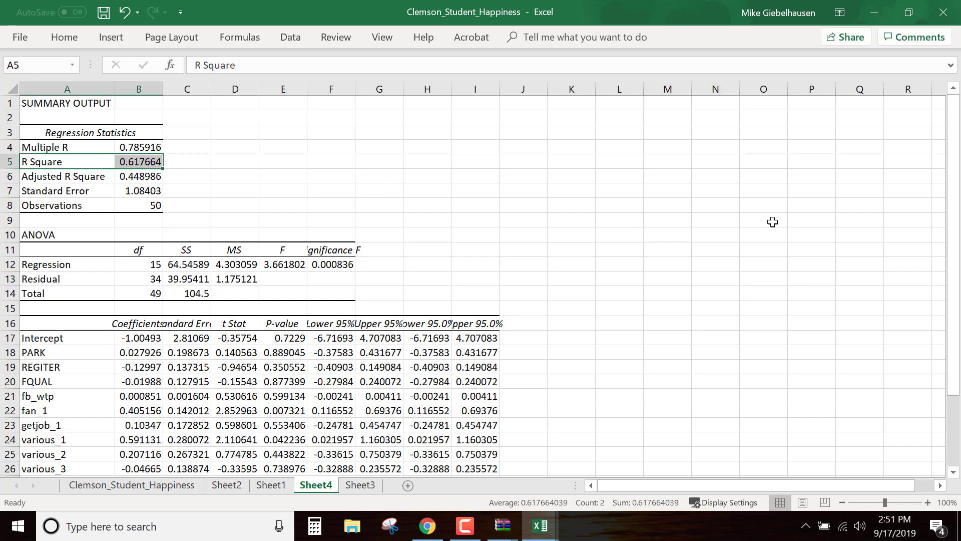
{"action": "left_click", "coordinate": [736, 221]}
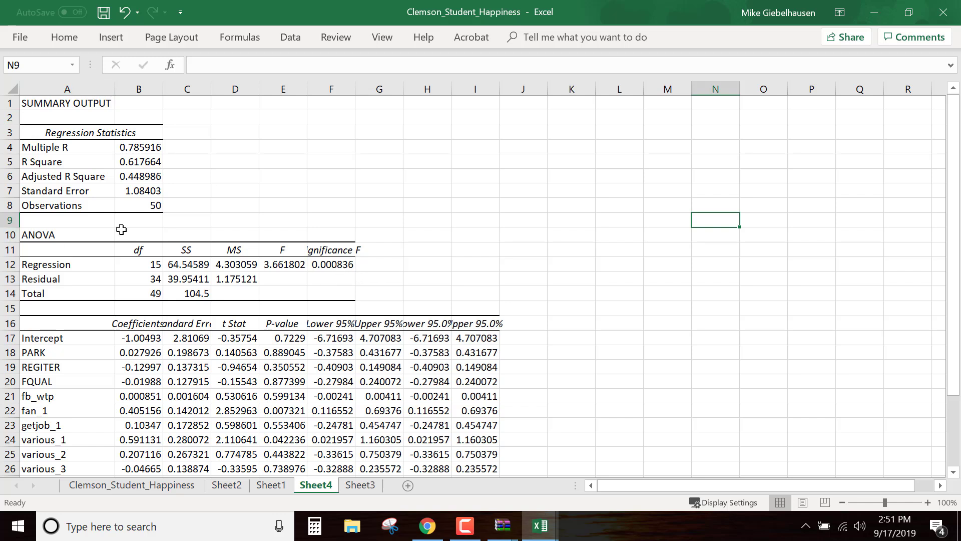
Delete the ANOVA table rows 10 to 14 from the regression summary output
{"action": "left_click_drag", "start_coordinate": [10, 235], "coordinate": [10, 295]}
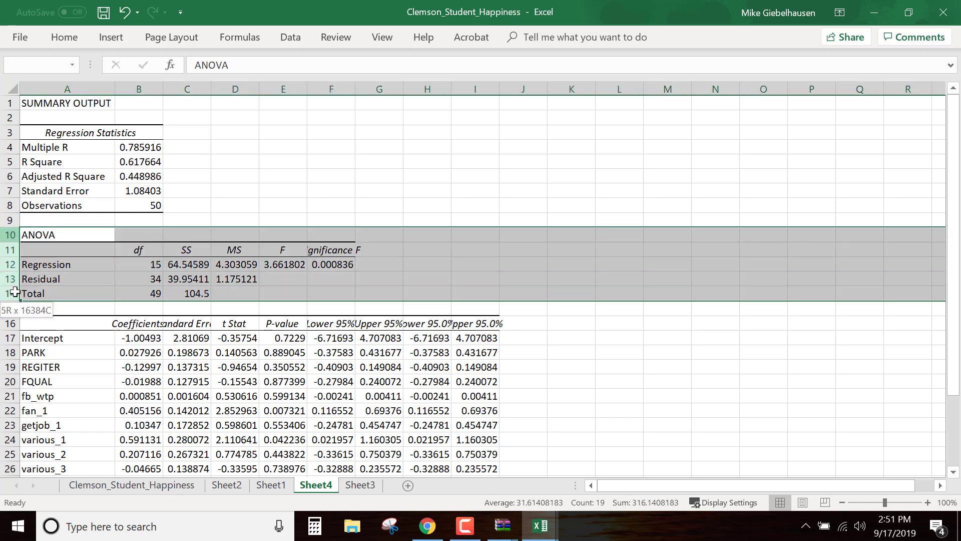
{"action": "right_click", "coordinate": [15, 274]}
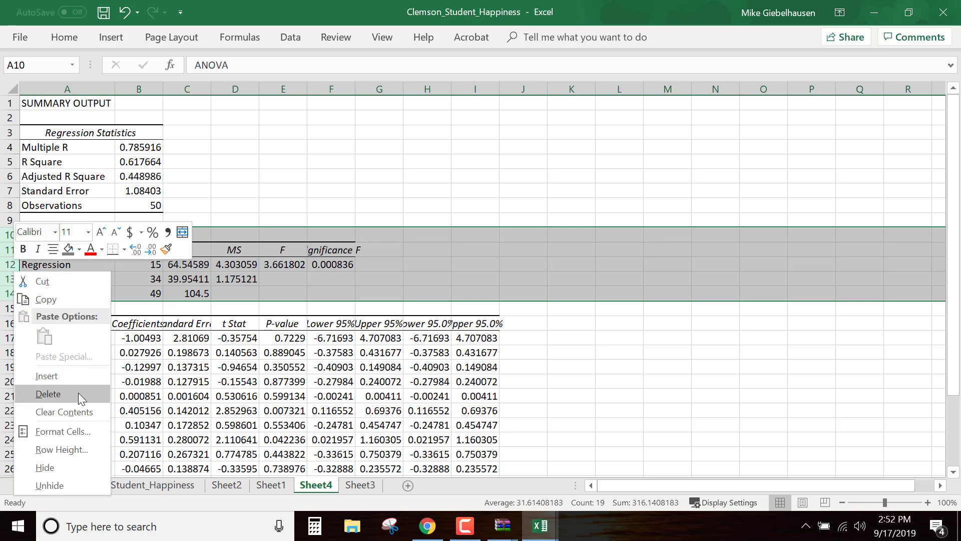
{"action": "left_click", "coordinate": [49, 394]}
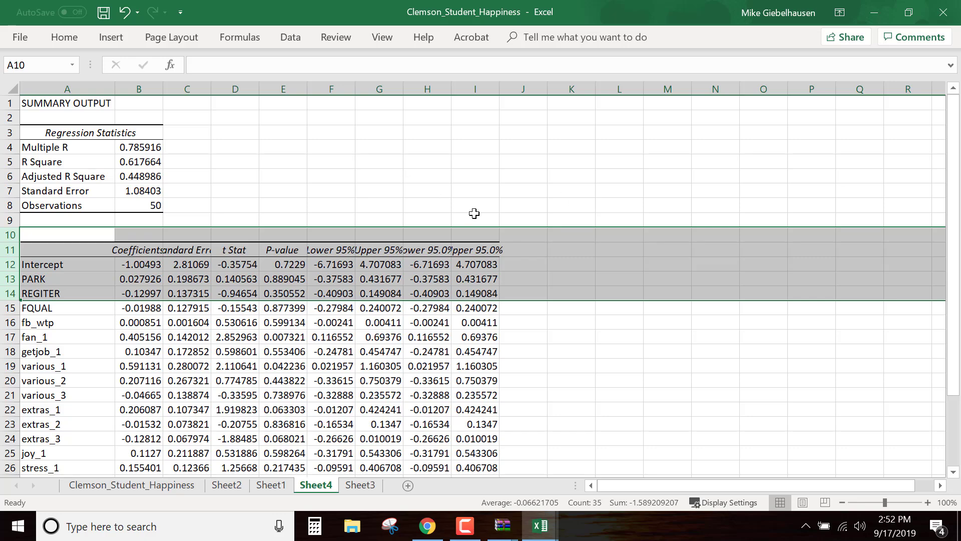
Fit the widths of columns C through J to their contents in the coefficients table
{"action": "scroll", "coordinate": [705, 294], "scroll_direction": "down", "scroll_amount": 1}
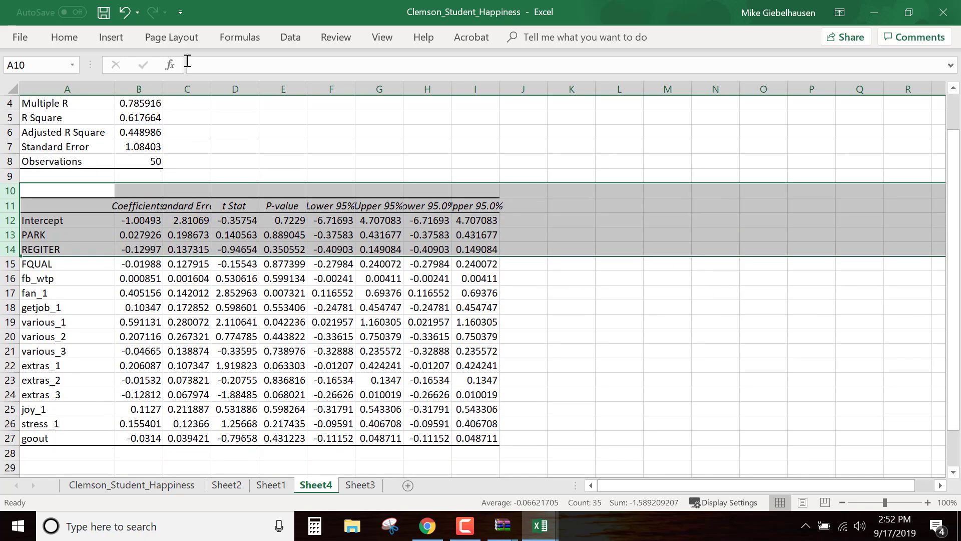
{"action": "left_click_drag", "start_coordinate": [188, 81], "coordinate": [523, 88]}
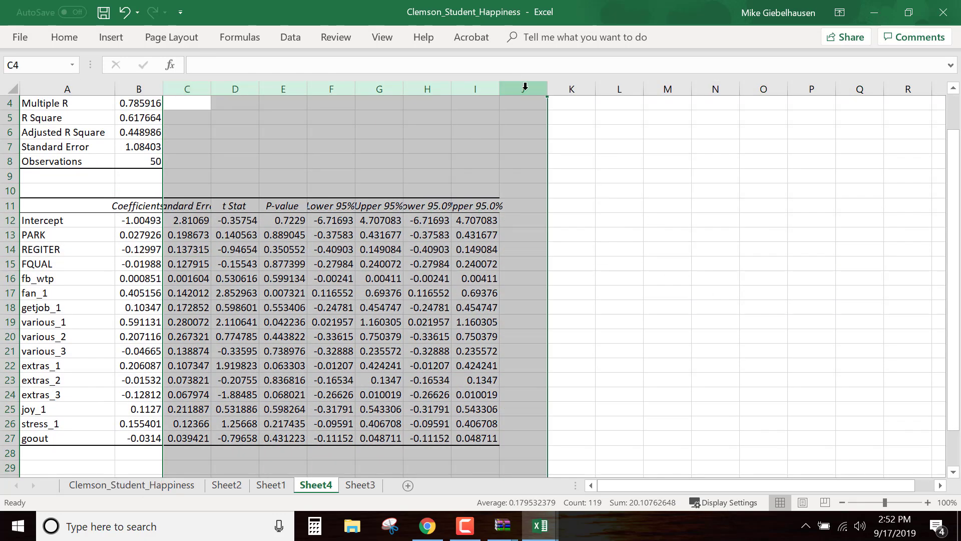
{"action": "right_click", "coordinate": [527, 91]}
{"action": "left_click", "coordinate": [499, 88]}
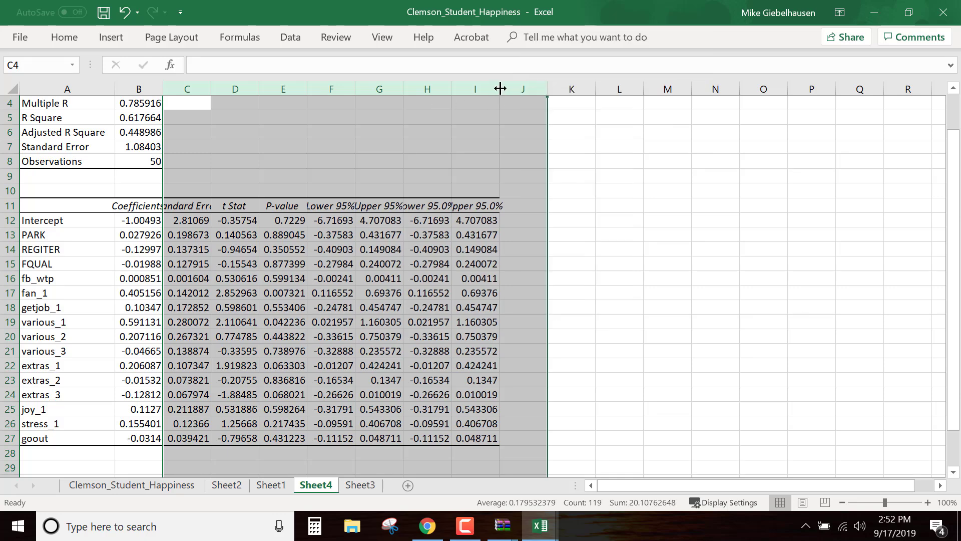
{"action": "double_click", "coordinate": [500, 89]}
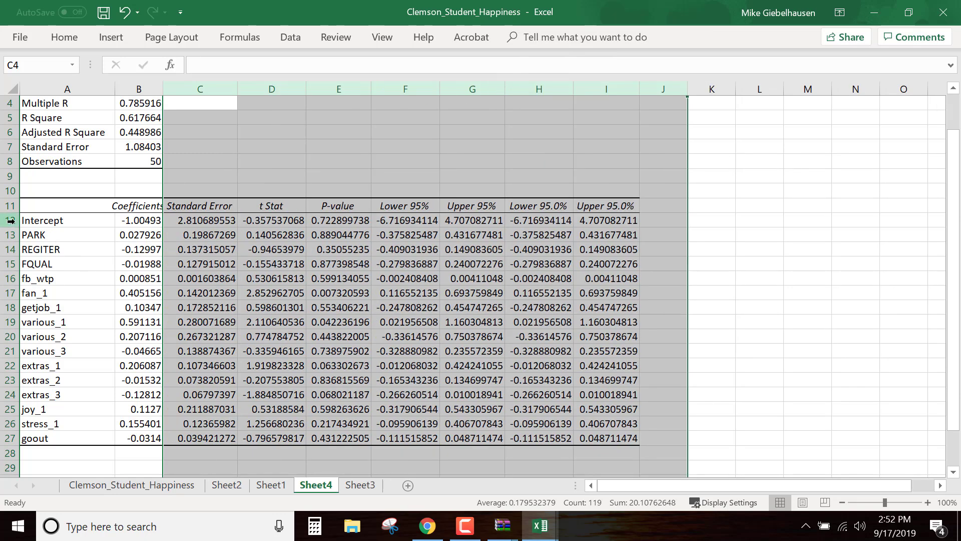
{"action": "left_click", "coordinate": [374, 221]}
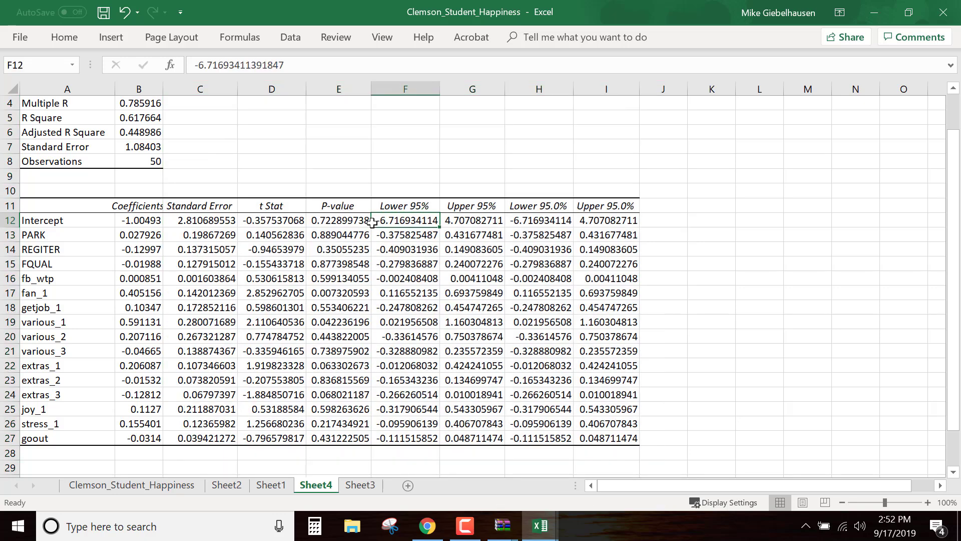
Make the P-value column E of the coefficients table bold
{"action": "left_click", "coordinate": [10, 235]}
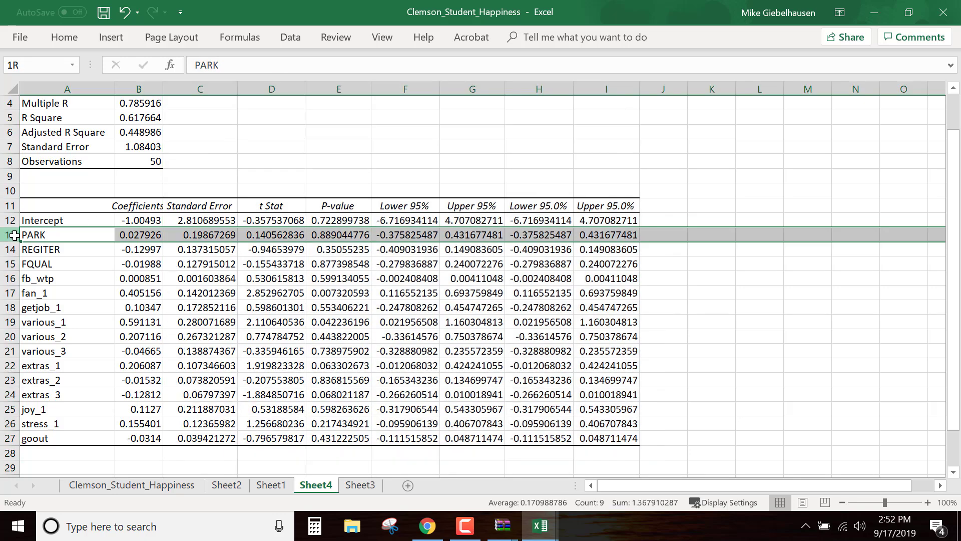
{"action": "left_click_drag", "start_coordinate": [14, 235], "coordinate": [12, 261]}
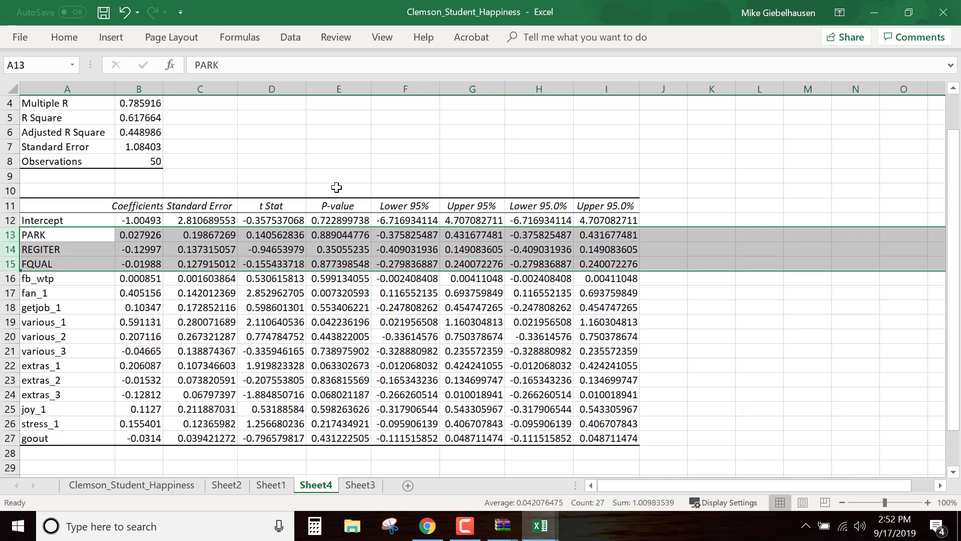
{"action": "left_click", "coordinate": [341, 91]}
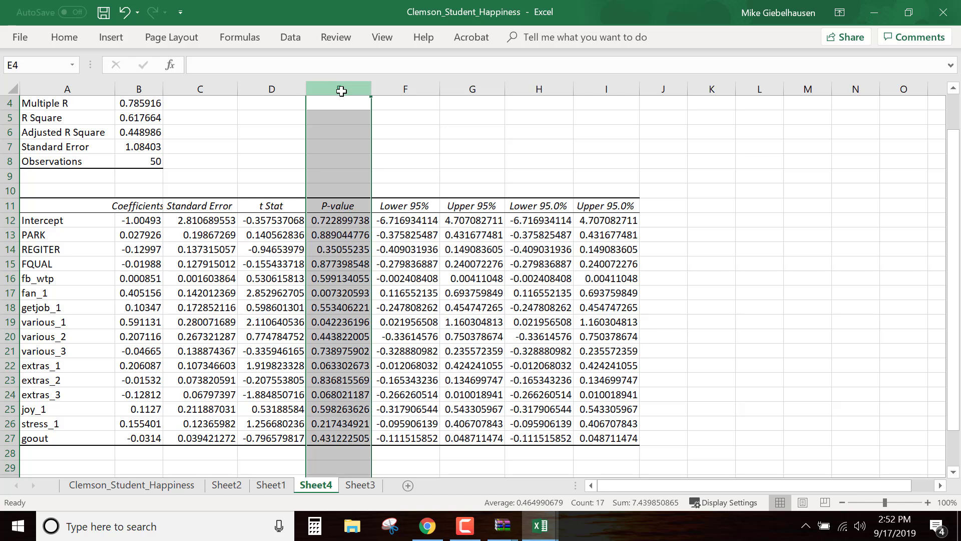
{"action": "left_click", "coordinate": [343, 99]}
{"action": "left_click", "coordinate": [343, 85]}
{"action": "key", "text": "ctrl+b"}
{"action": "left_click", "coordinate": [511, 179]}
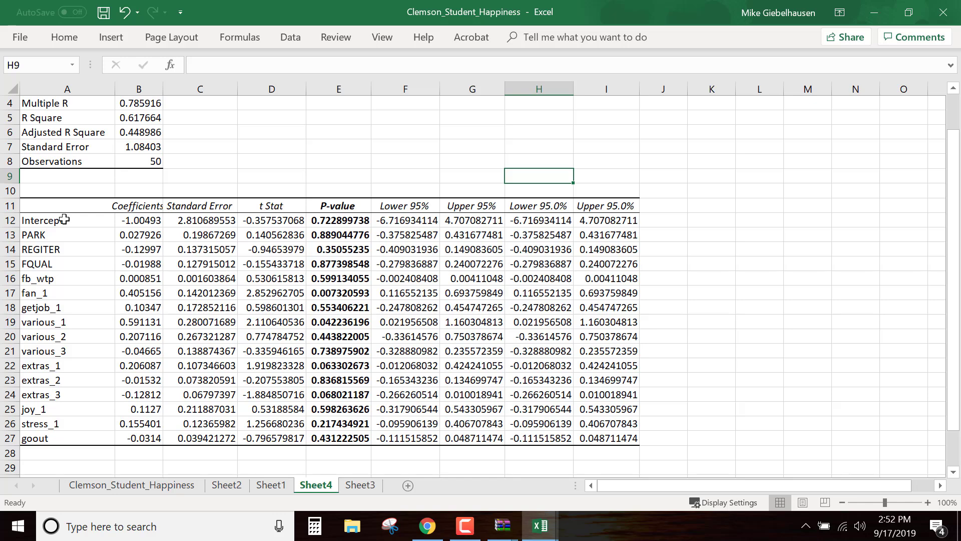
Shade the rows for PARK, REGITER, FQUAL, fb_wtp, getjob_1, various_2, various_3, extras_2, joy_1, stress_1 and goout with gray fill
{"action": "left_click", "coordinate": [11, 235]}
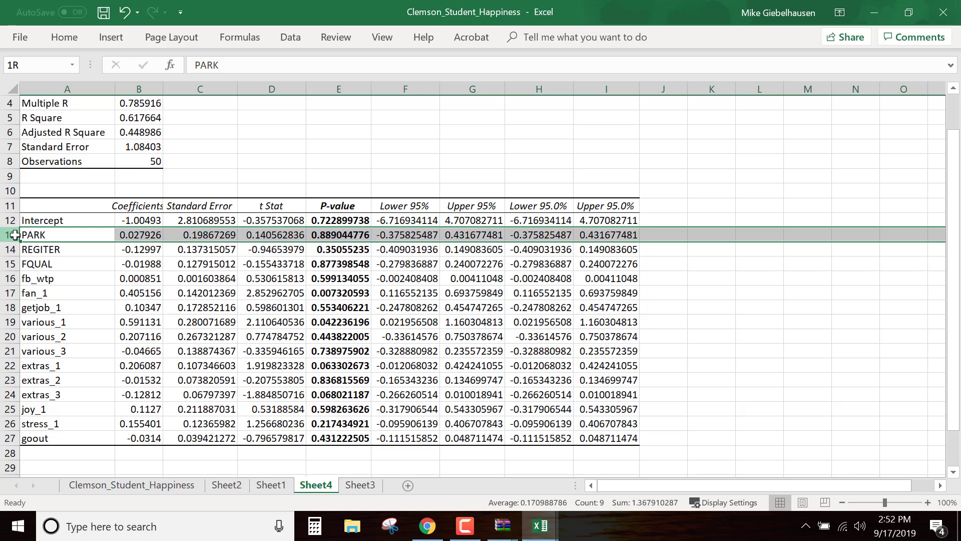
{"action": "left_click_drag", "start_coordinate": [15, 235], "coordinate": [11, 277]}
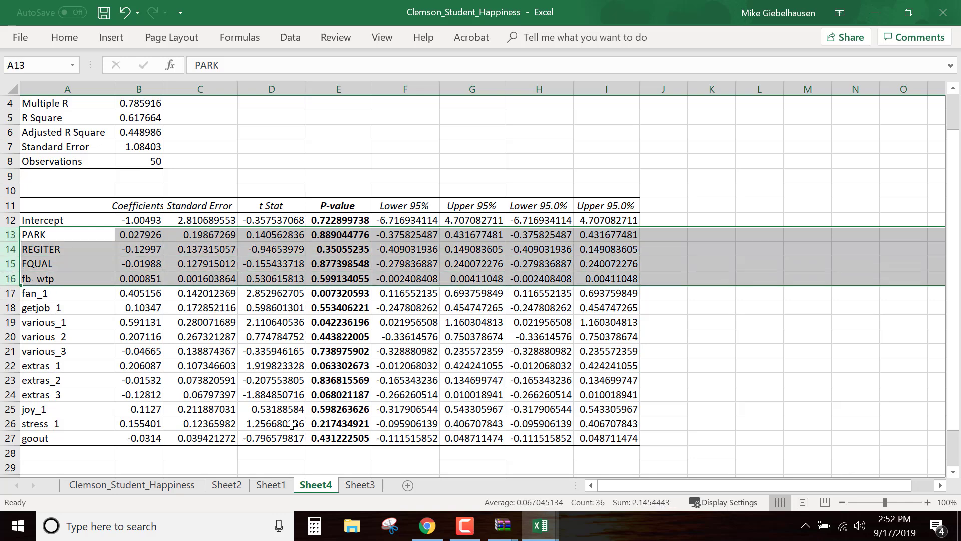
{"action": "left_click", "coordinate": [9, 308], "text": "ctrl"}
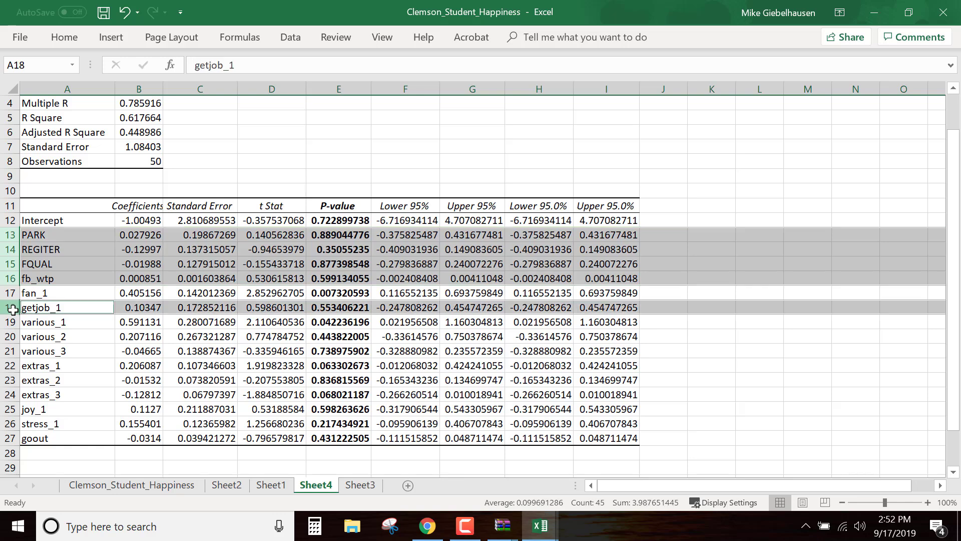
{"action": "left_click", "coordinate": [11, 339], "text": "ctrl"}
{"action": "left_click", "coordinate": [11, 353], "text": "ctrl"}
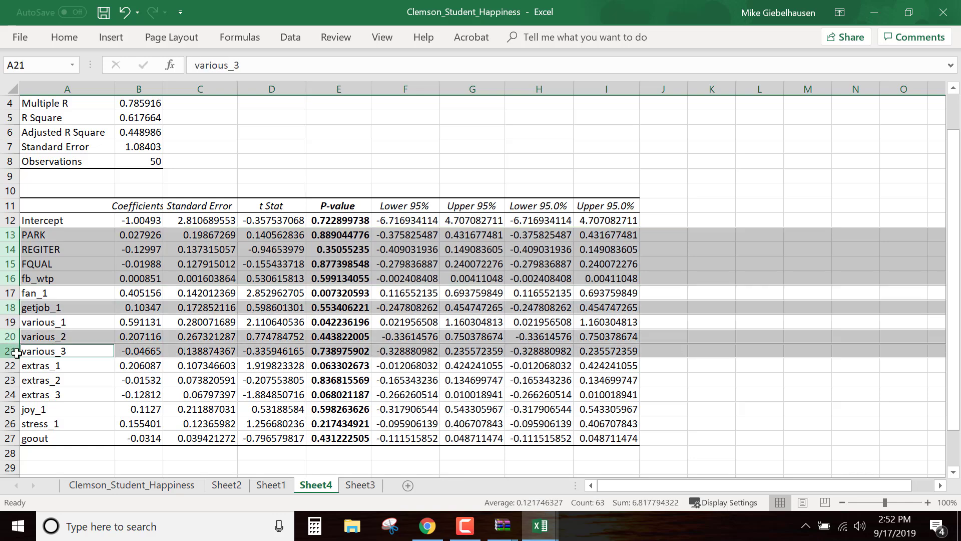
{"action": "left_click", "coordinate": [11, 382], "text": "ctrl"}
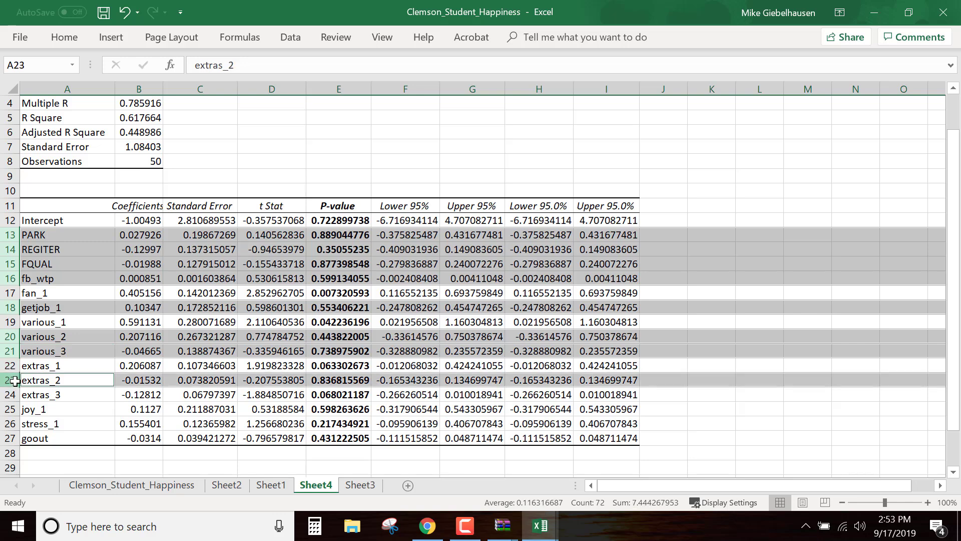
{"action": "left_click", "coordinate": [10, 409], "text": "ctrl"}
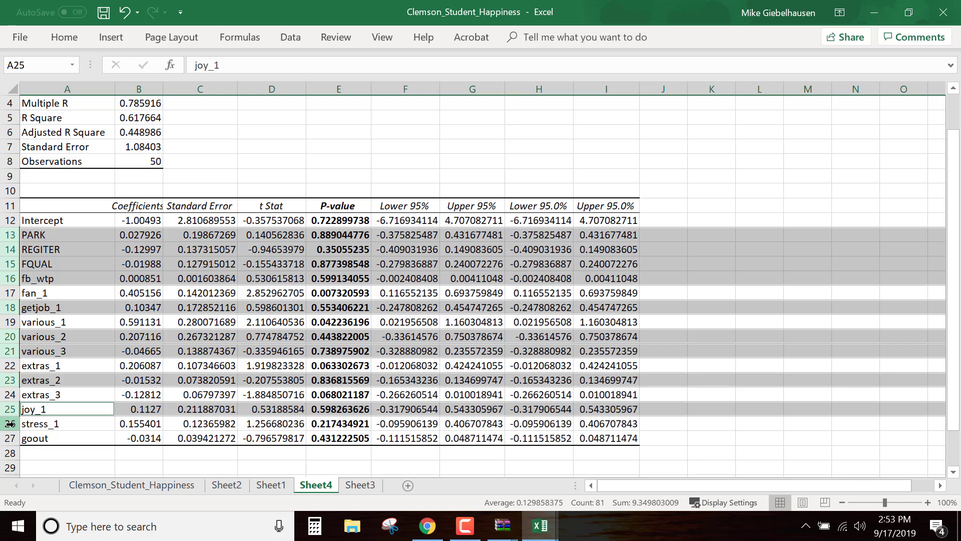
{"action": "left_click", "coordinate": [10, 424], "text": "ctrl"}
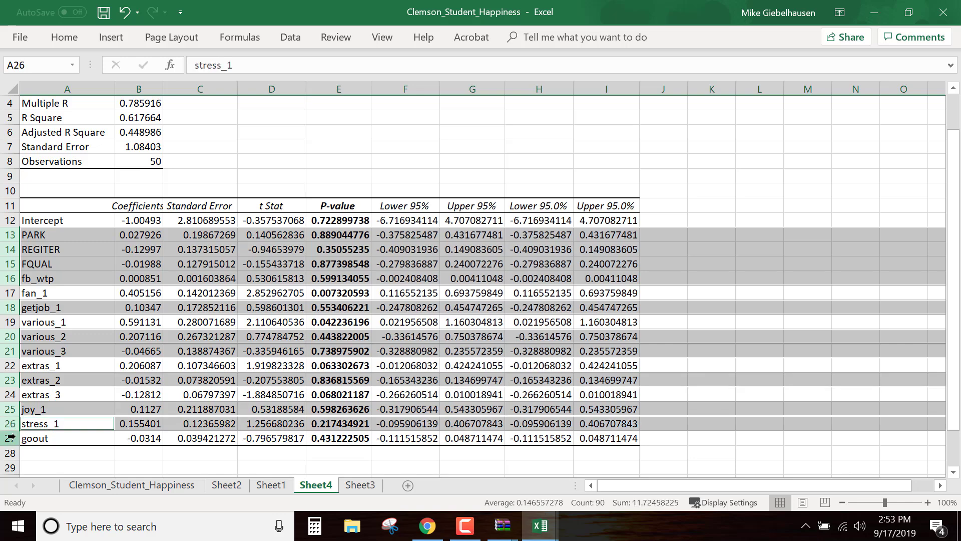
{"action": "left_click", "coordinate": [10, 438], "text": "ctrl"}
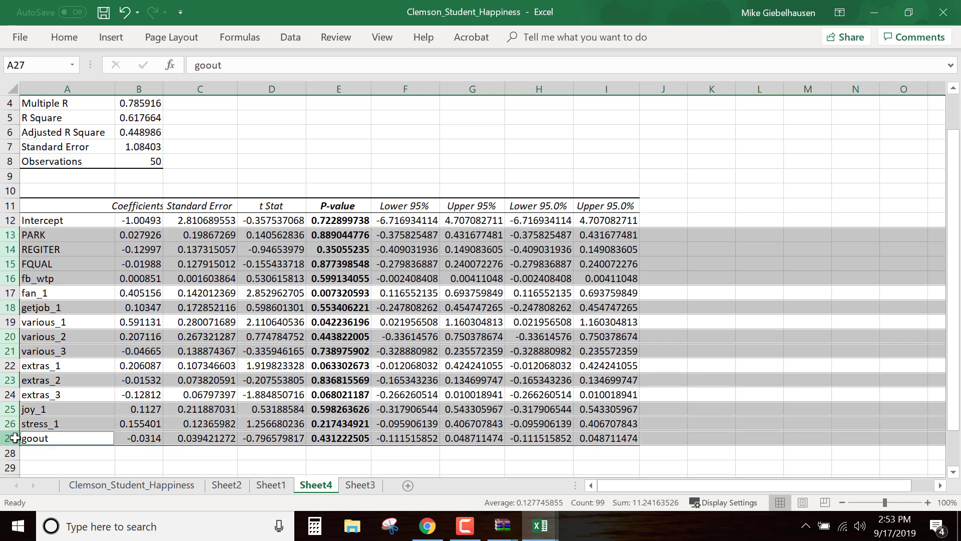
{"action": "right_click", "coordinate": [15, 439]}
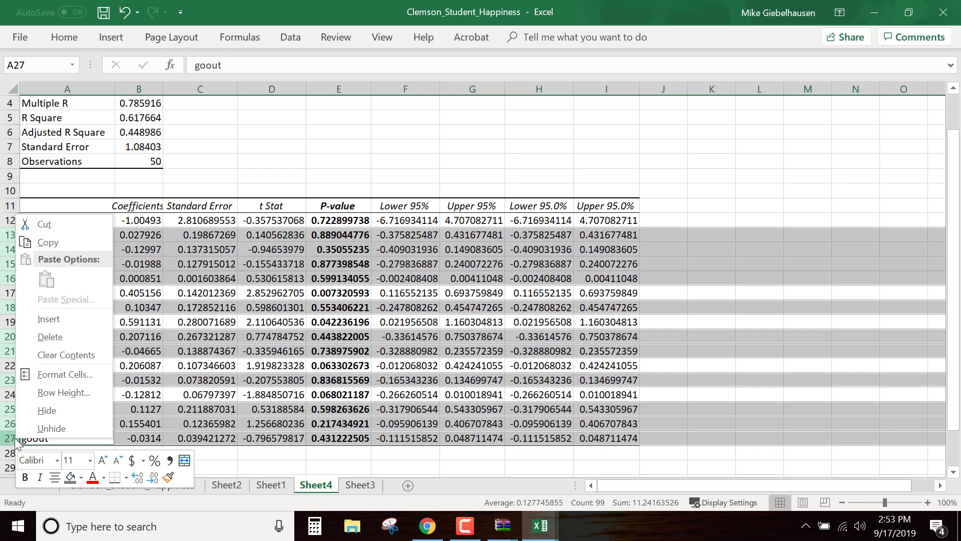
{"action": "left_click", "coordinate": [71, 477]}
{"action": "left_click", "coordinate": [771, 211]}
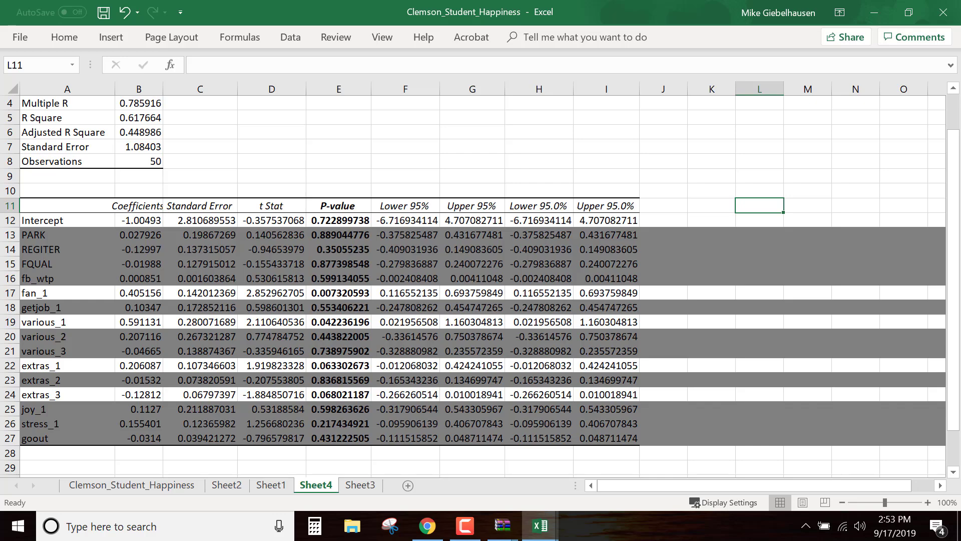
Switch to Qualtrics in Chrome, look up the "various" statements in the survey editor, and return to the Excel regression output
{"action": "key", "text": "alt+Tab"}
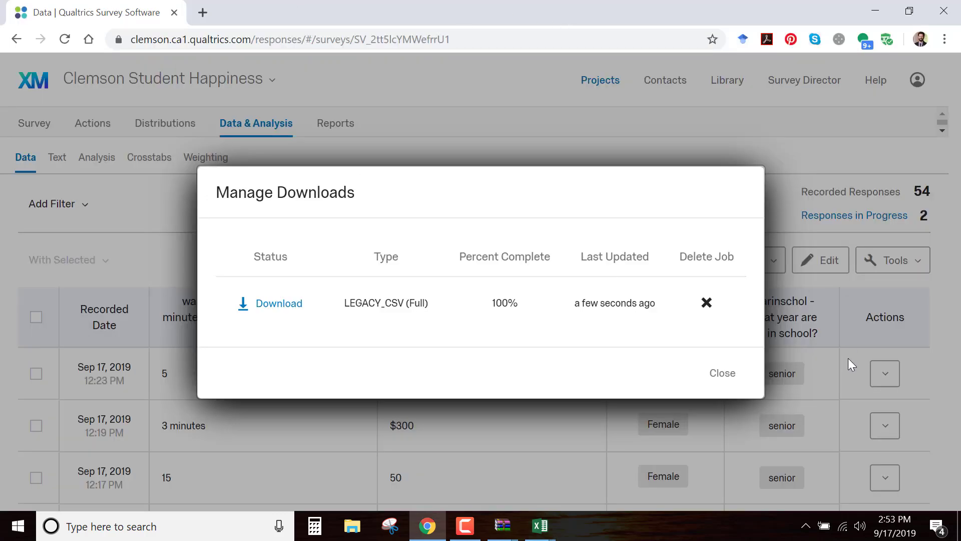
{"action": "left_click", "coordinate": [723, 375]}
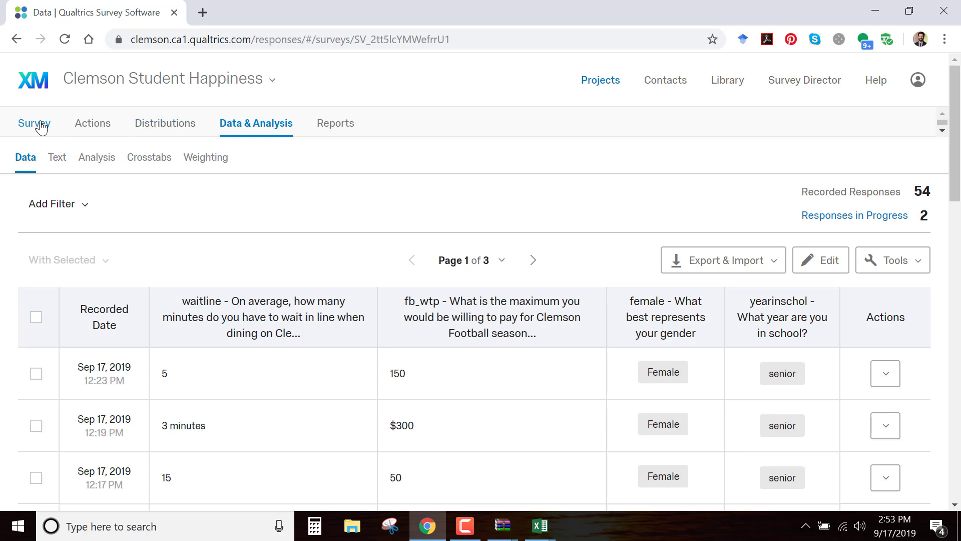
{"action": "left_click", "coordinate": [42, 127]}
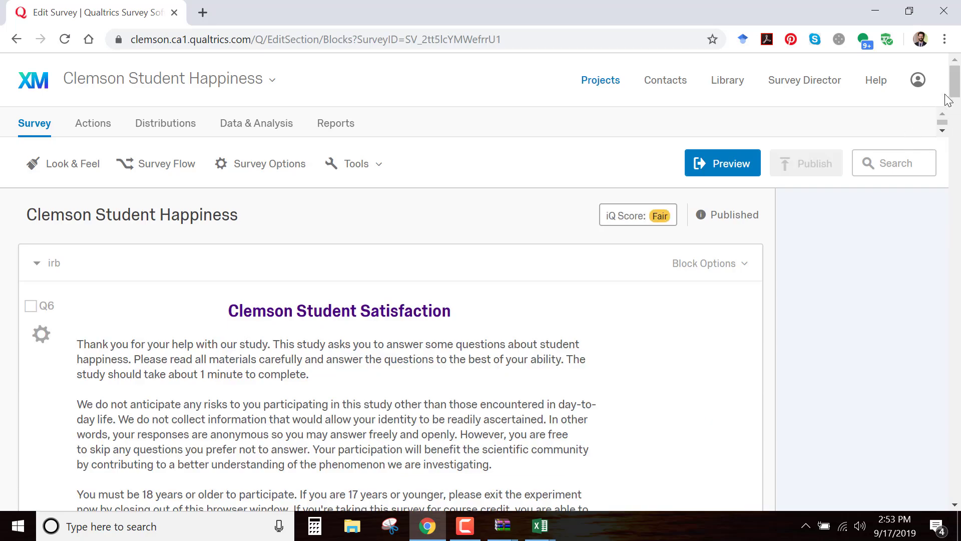
{"action": "left_click_drag", "start_coordinate": [956, 85], "coordinate": [924, 350]}
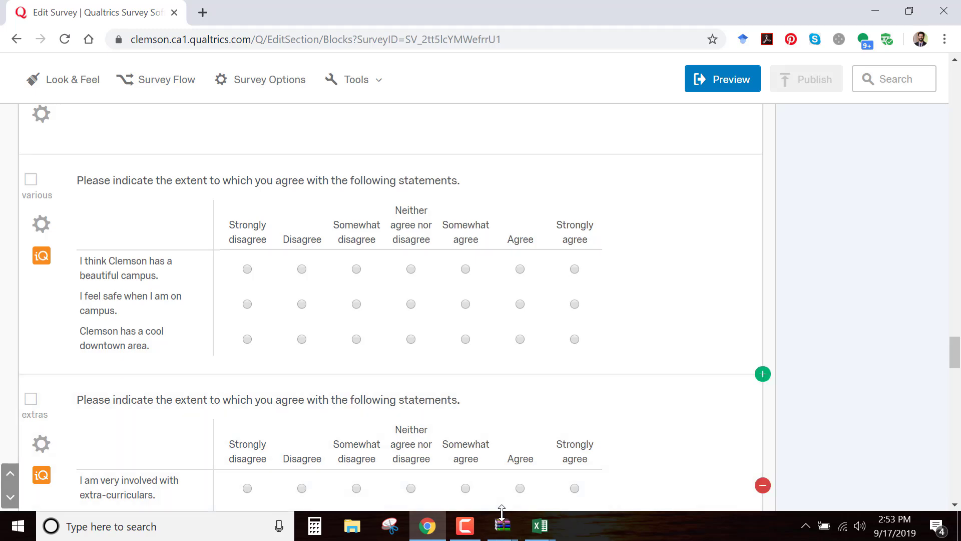
{"action": "mouse_move", "coordinate": [550, 535]}
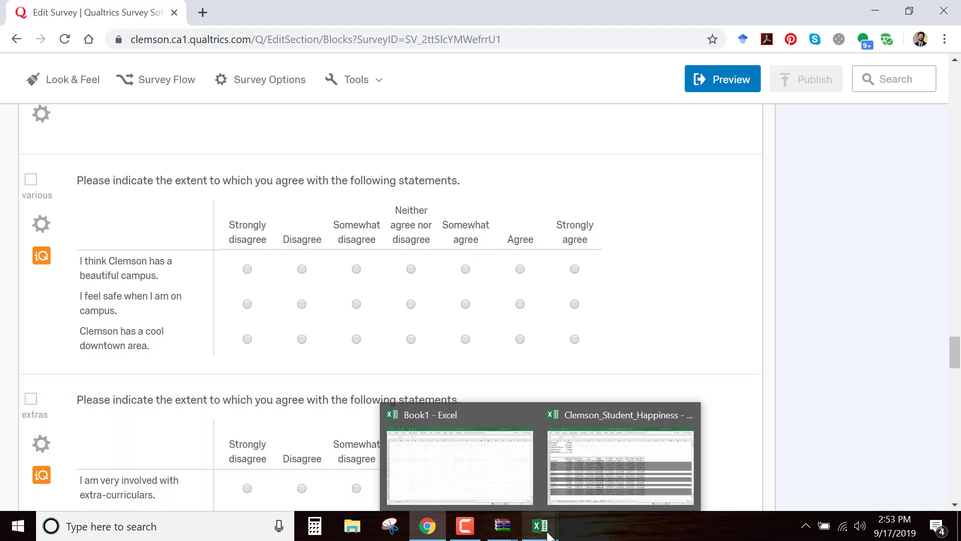
{"action": "left_click", "coordinate": [565, 512]}
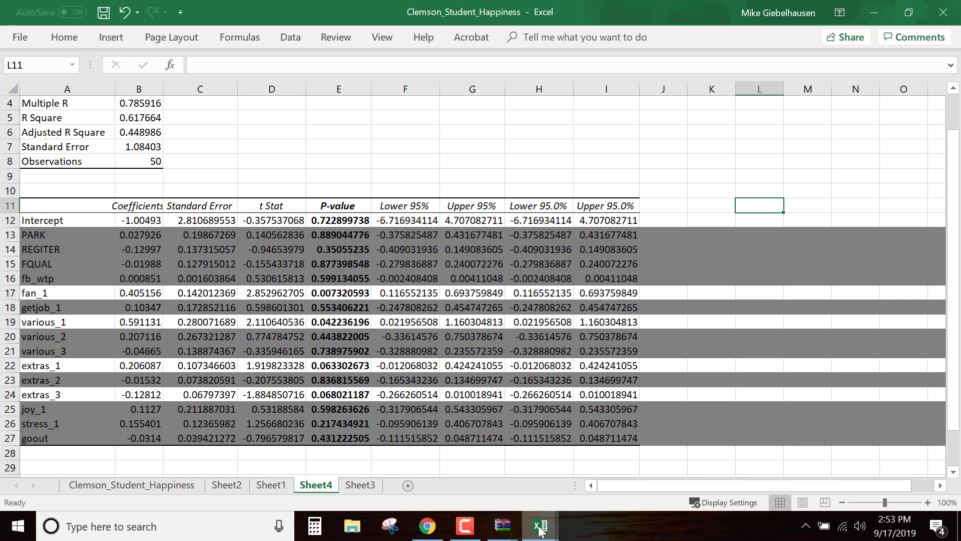
Switch to Qualtrics in Chrome to recheck the "various" statements, and return to the Clemson_Student_Happiness workbook in Excel
{"action": "left_click", "coordinate": [428, 529]}
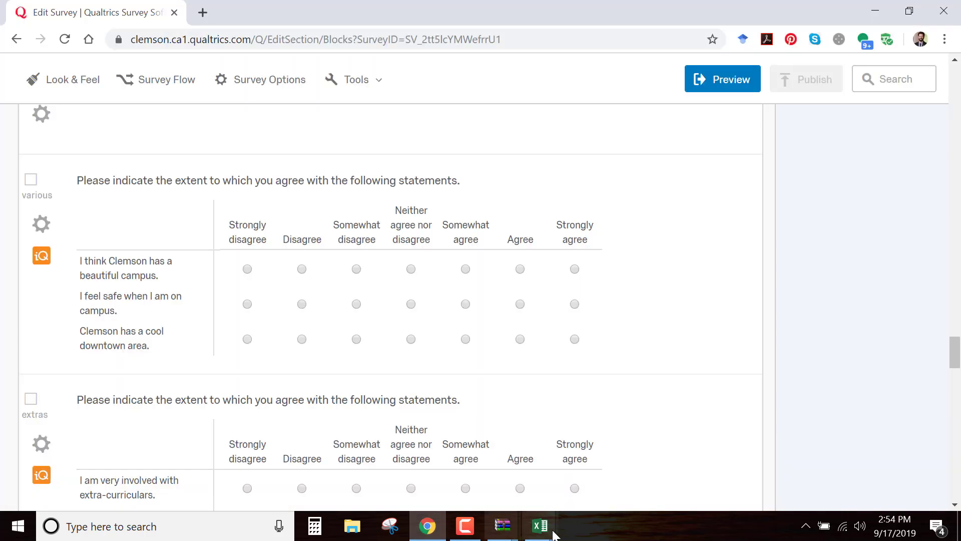
{"action": "mouse_move", "coordinate": [541, 527]}
{"action": "left_click", "coordinate": [614, 468]}
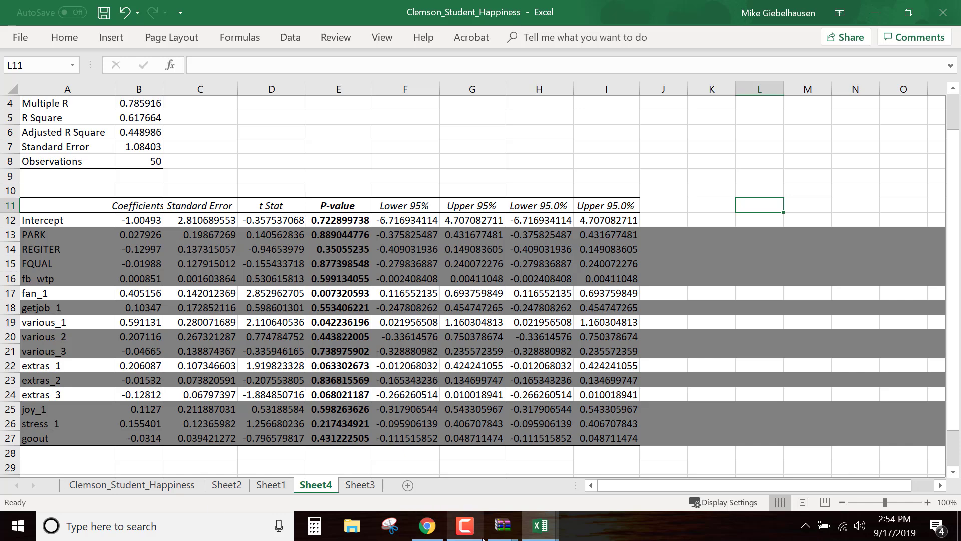
Switch to Qualtrics in Chrome and look up the "extras" statements in the survey editor
{"action": "left_click", "coordinate": [427, 527]}
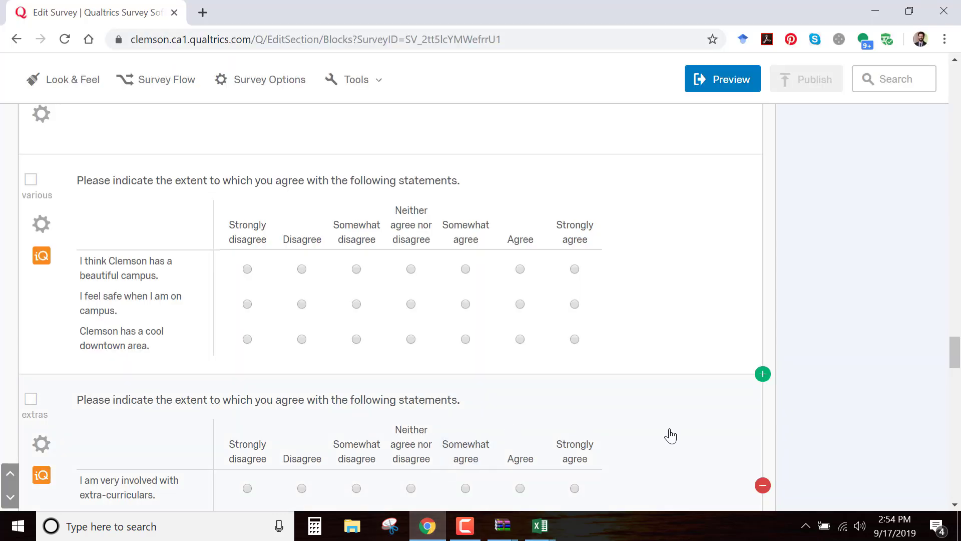
{"action": "scroll", "coordinate": [671, 435], "scroll_direction": "down", "scroll_amount": 3}
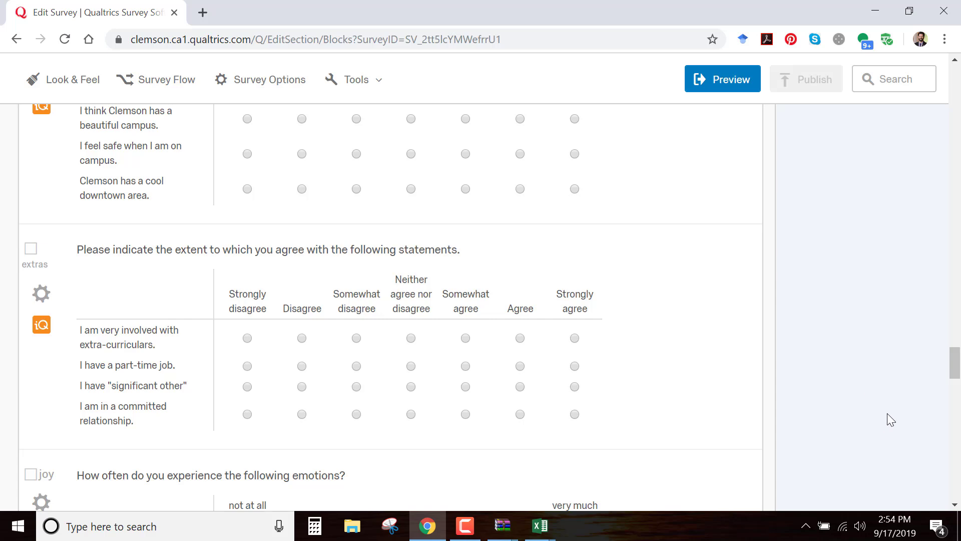
{"action": "scroll", "coordinate": [892, 413], "scroll_direction": "down", "scroll_amount": 1}
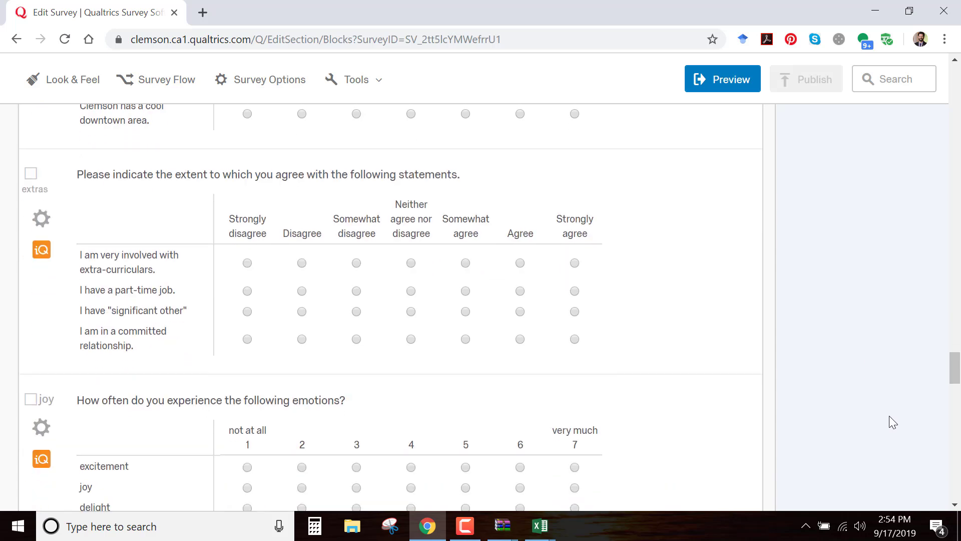
{"action": "scroll", "coordinate": [889, 415], "scroll_direction": "down", "scroll_amount": 1}
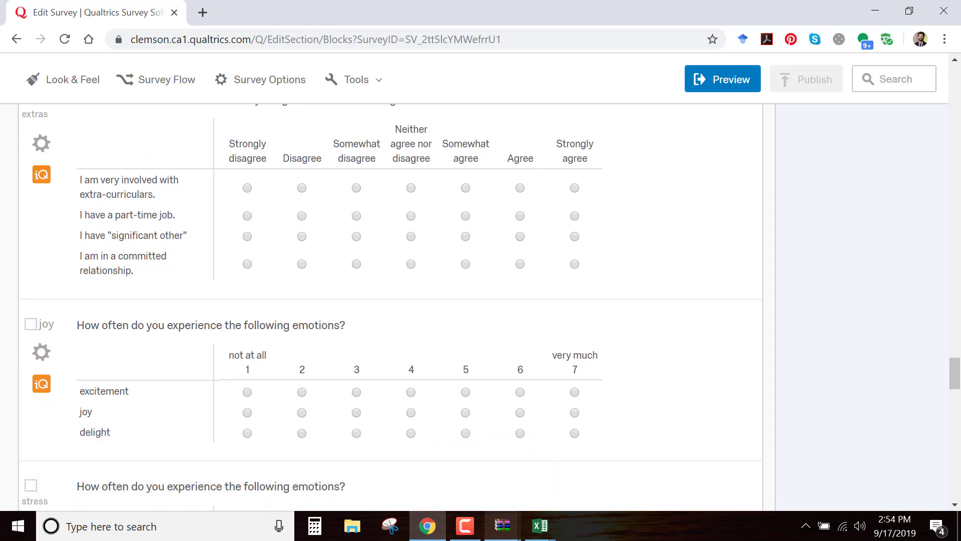
Return to the Clemson_Student_Happiness workbook in Excel and select the coefficient of extras_3 in cell B24
{"action": "left_click", "coordinate": [547, 532]}
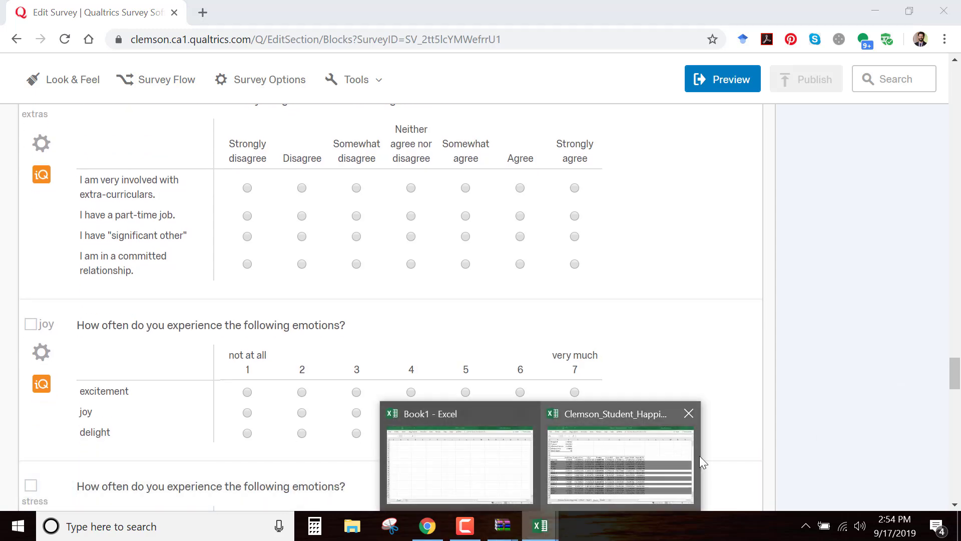
{"action": "left_click", "coordinate": [669, 450]}
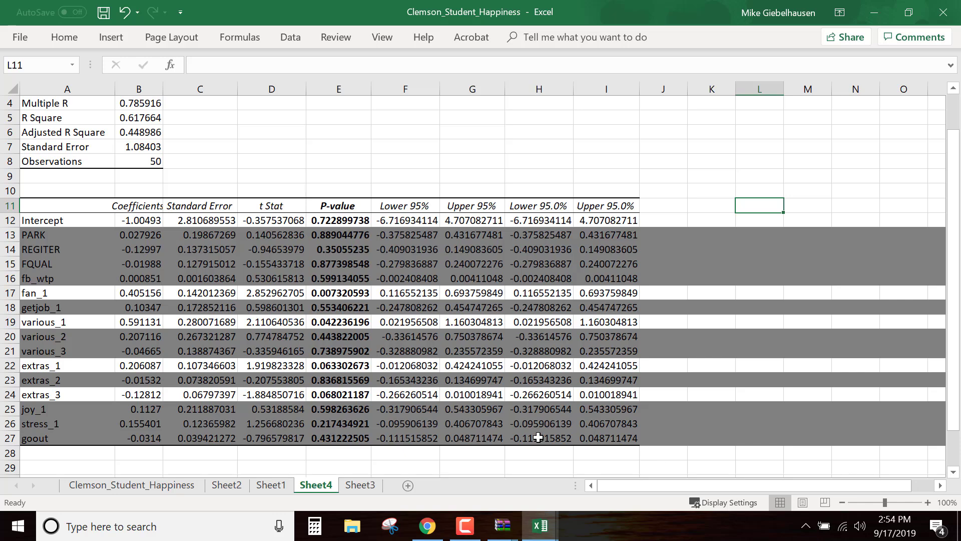
{"action": "left_click", "coordinate": [142, 396]}
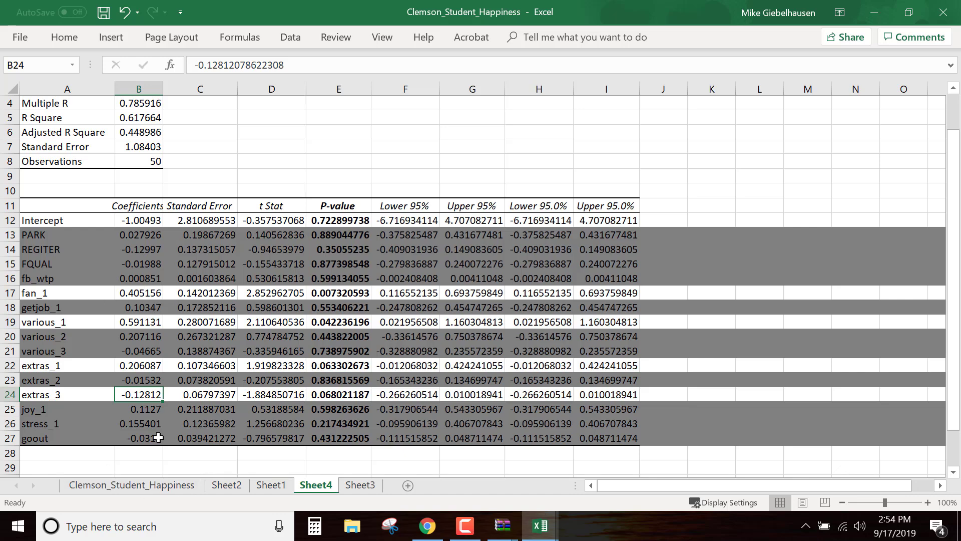
Switch to Qualtrics in Chrome, review the "extras", "joy" and "stress" questions, and go back to the beginning of the survey
{"action": "mouse_move", "coordinate": [537, 531]}
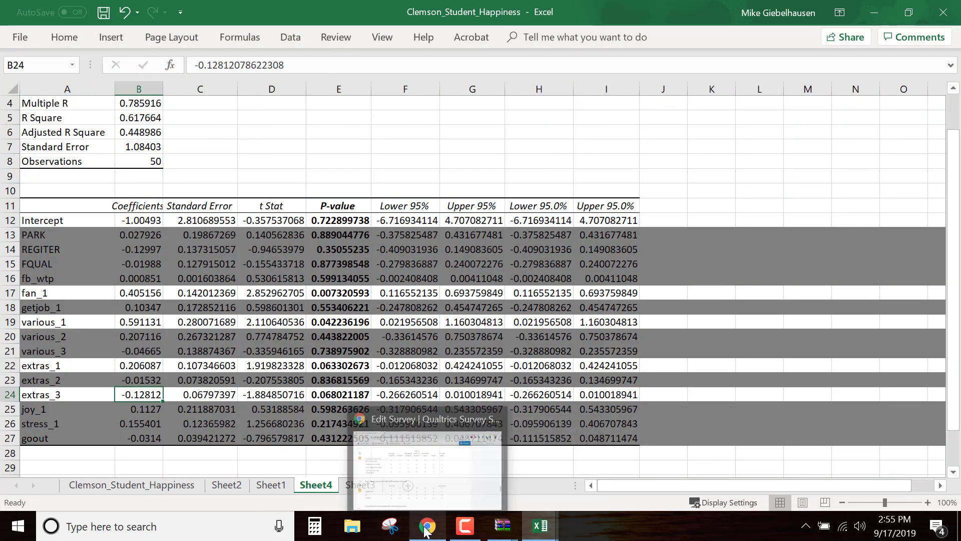
{"action": "left_click", "coordinate": [425, 530]}
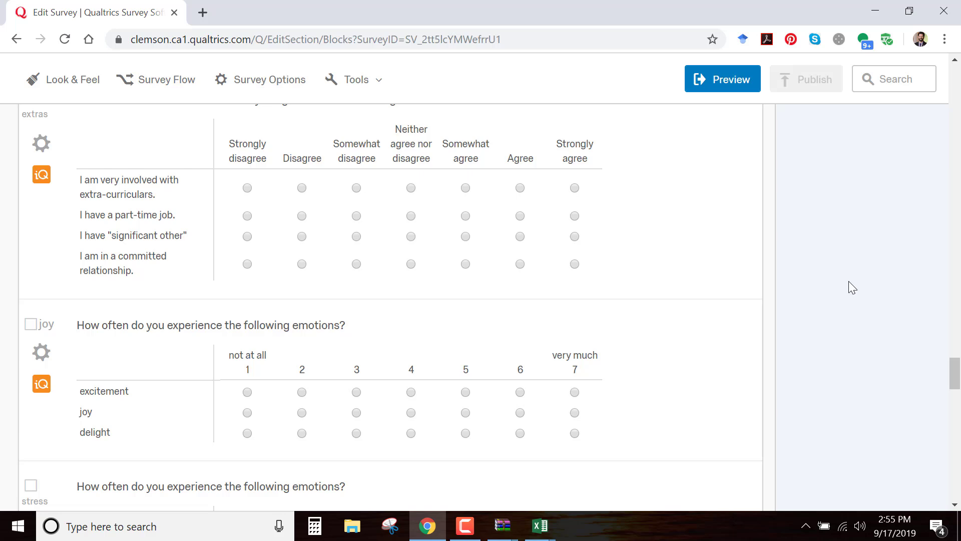
{"action": "scroll", "coordinate": [849, 281], "scroll_direction": "up", "scroll_amount": 6}
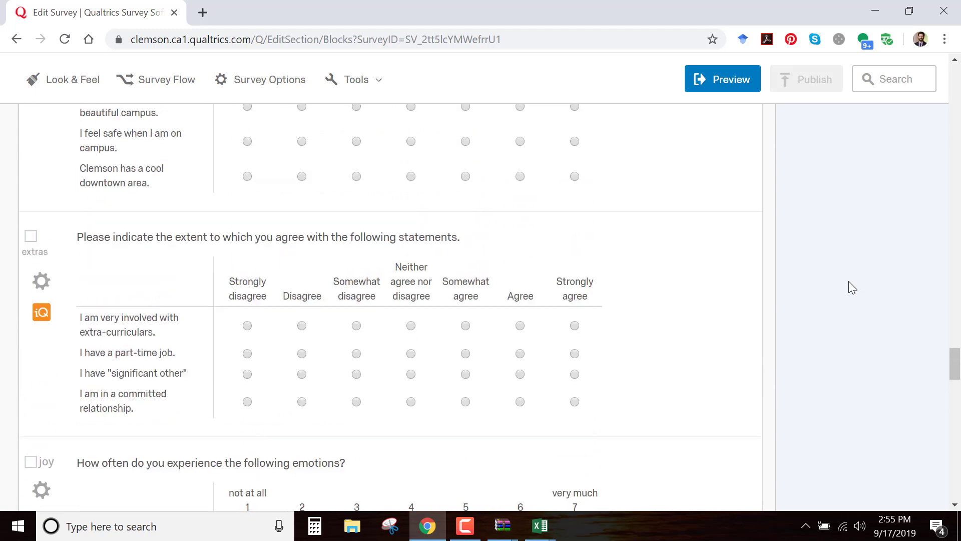
{"action": "scroll", "coordinate": [849, 280], "scroll_direction": "down", "scroll_amount": 8}
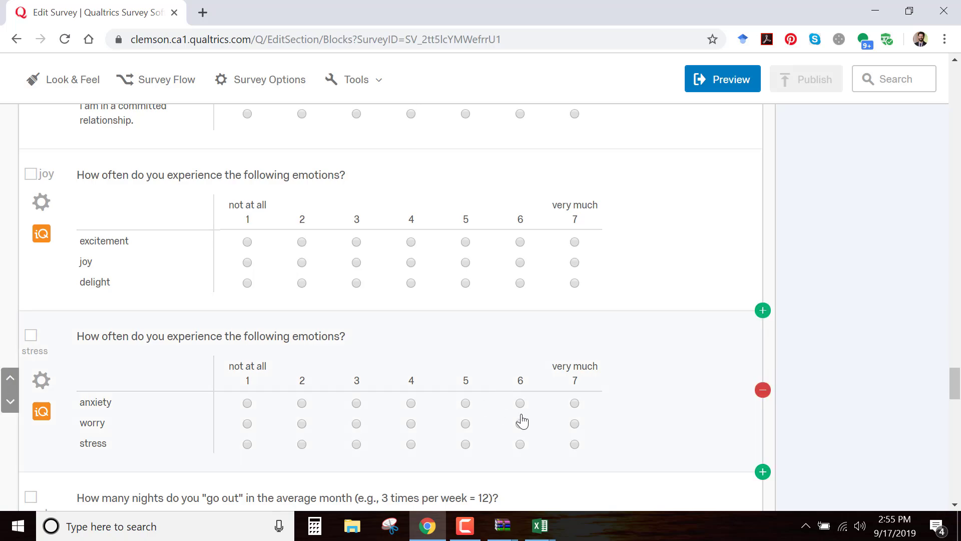
{"action": "scroll", "coordinate": [910, 357], "scroll_direction": "up", "scroll_amount": 10}
{"action": "scroll", "coordinate": [911, 356], "scroll_direction": "up", "scroll_amount": 20}
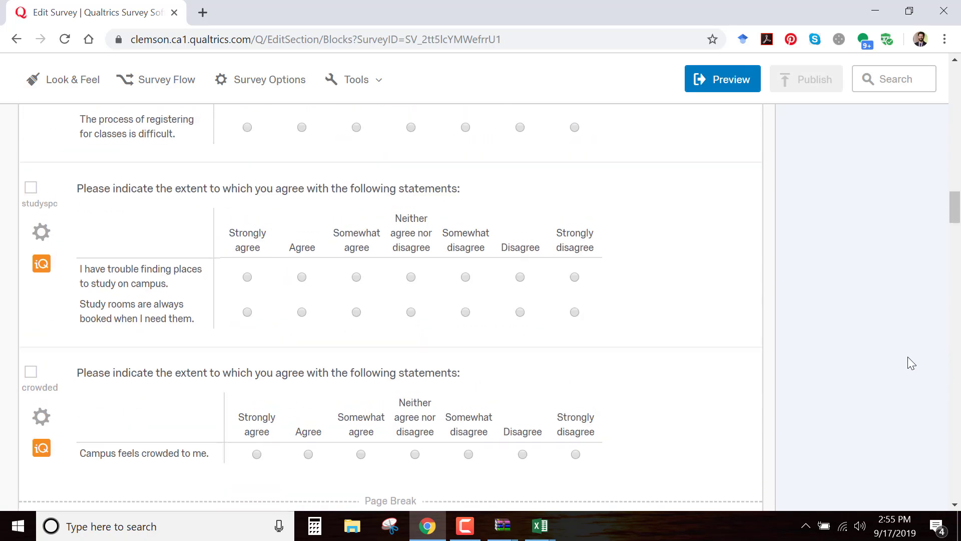
{"action": "scroll", "coordinate": [908, 356], "scroll_direction": "up", "scroll_amount": 7}
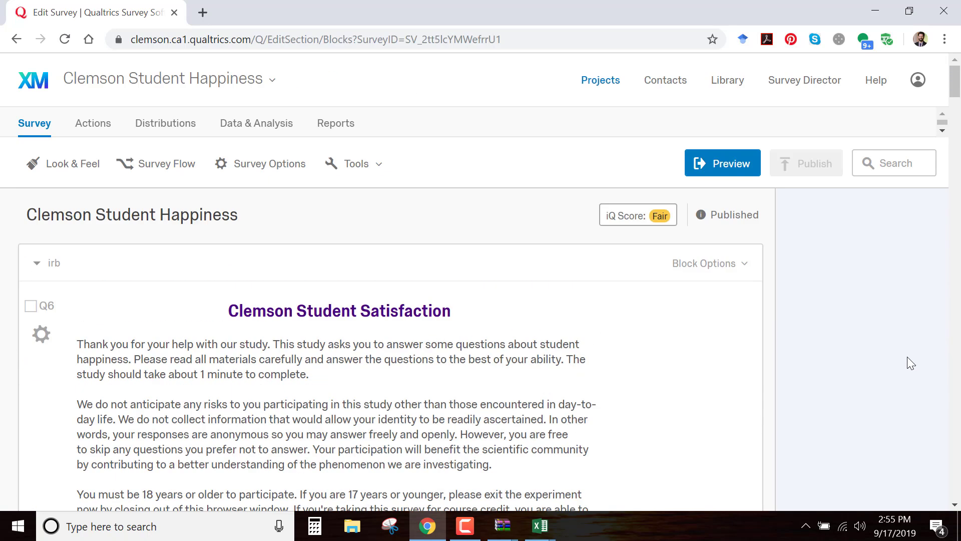